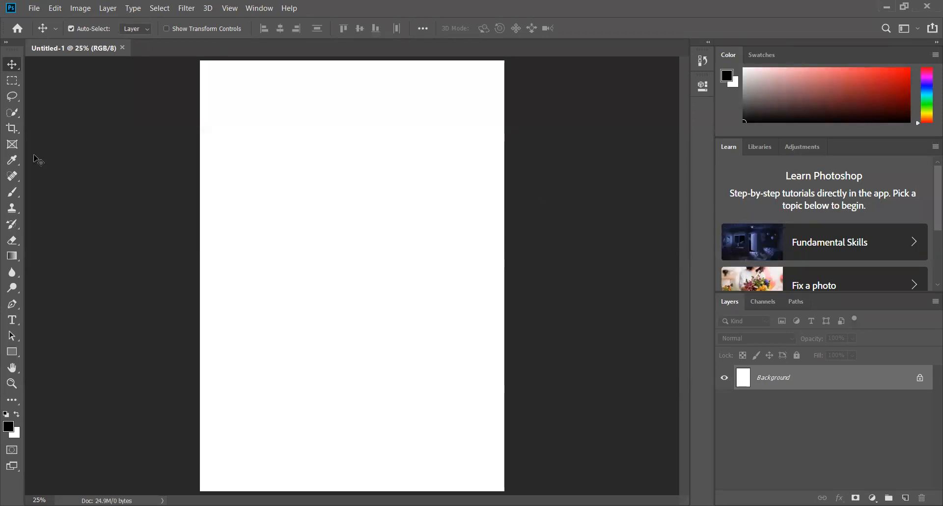
Activate the Rectangular Marquee, Lasso and Crop tools in turn to view their options
left_click(12, 81)
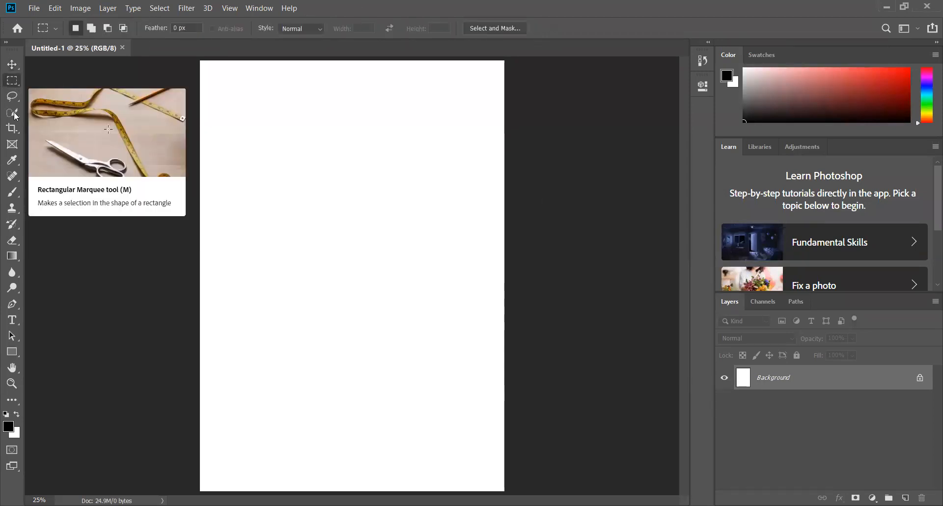
left_click(13, 98)
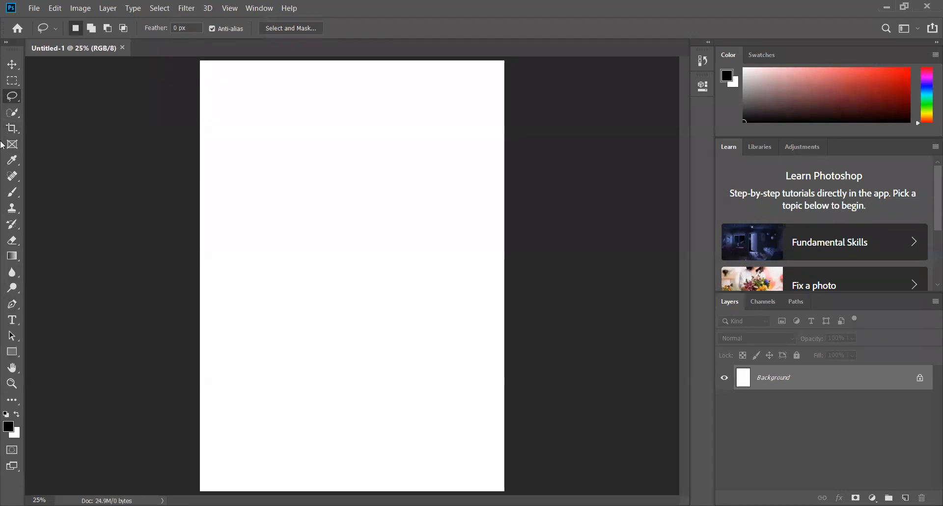
left_click(12, 131)
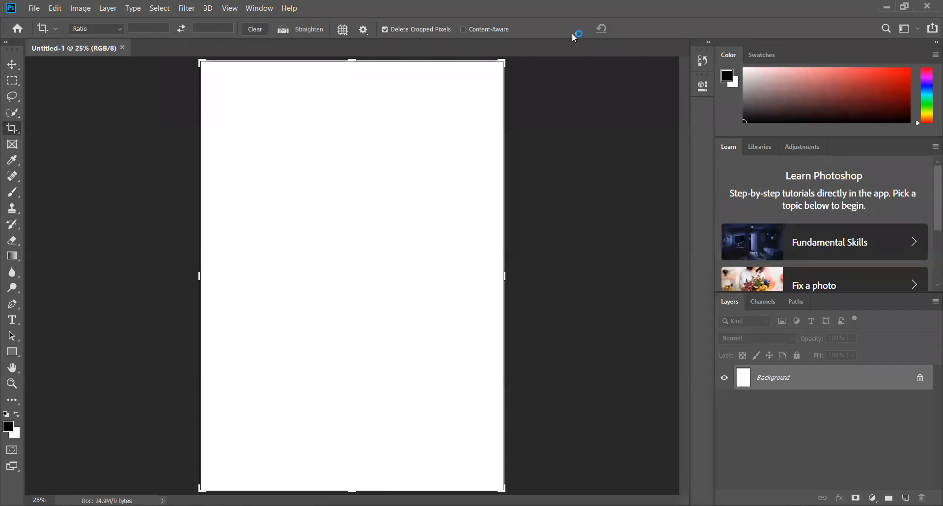
Review the available image, layer, type, filter, 3D, view, window and help commands, ending with the Move tool active
left_click(62, 11)
mouse_move(86, 13)
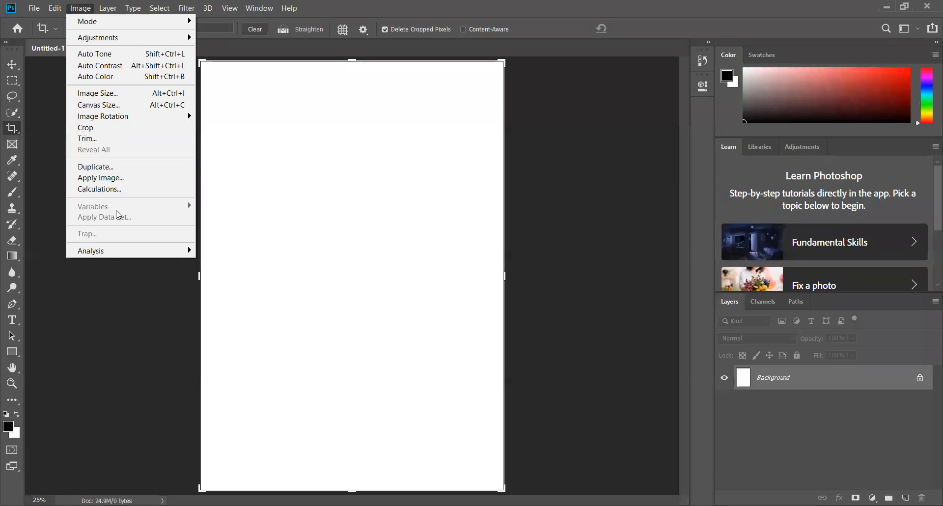
left_click(106, 8)
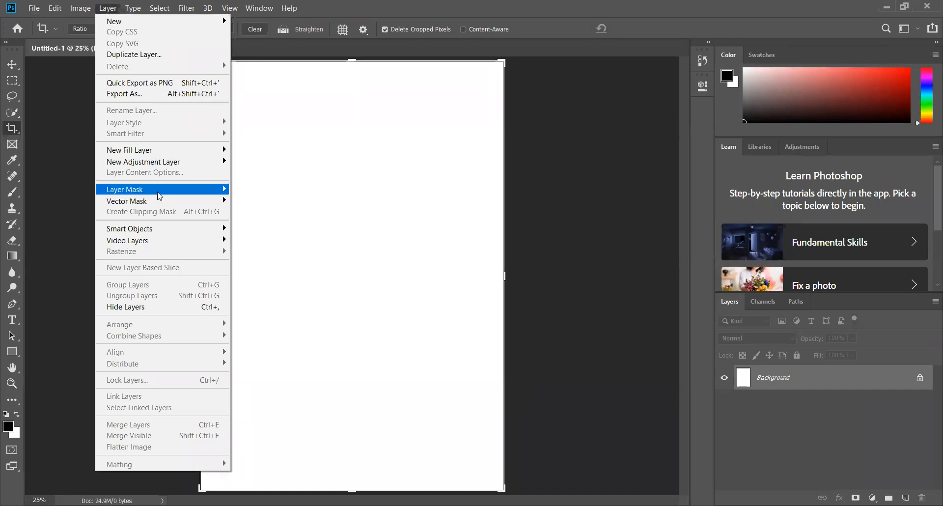
mouse_move(159, 196)
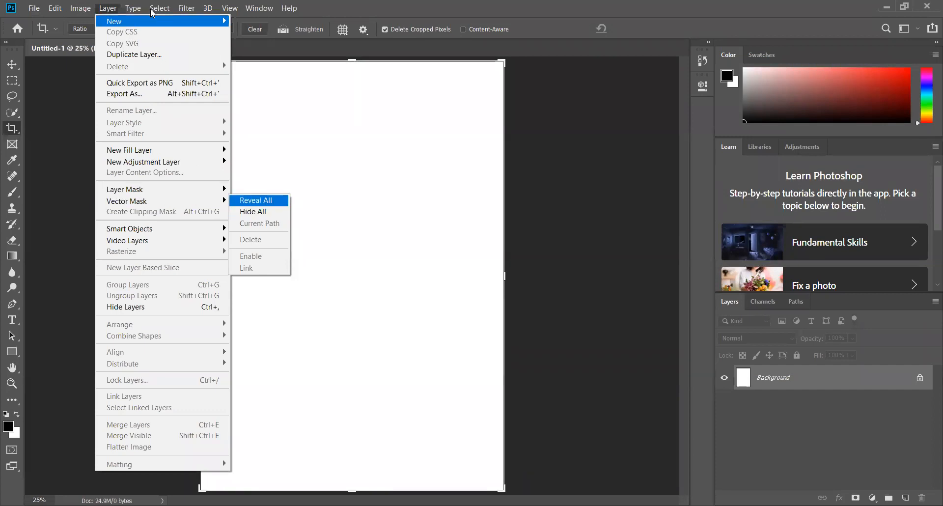
mouse_move(136, 14)
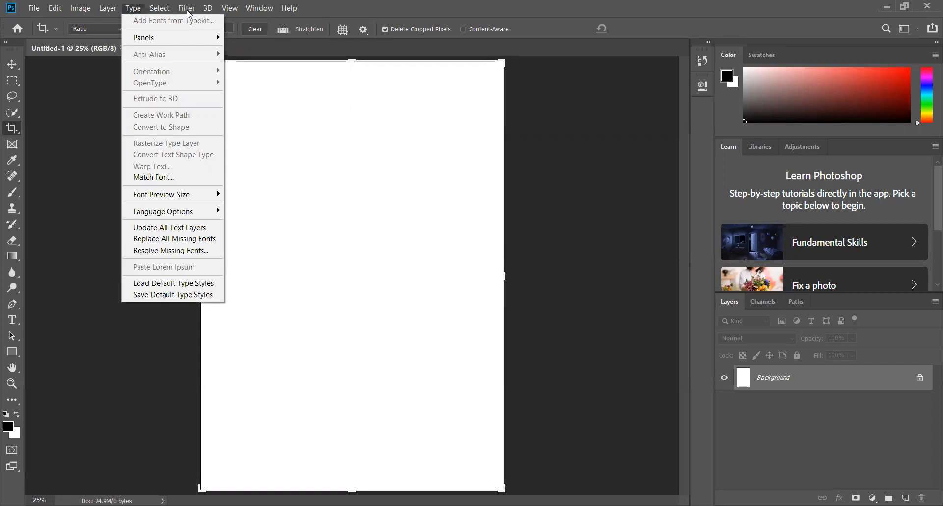
mouse_move(188, 14)
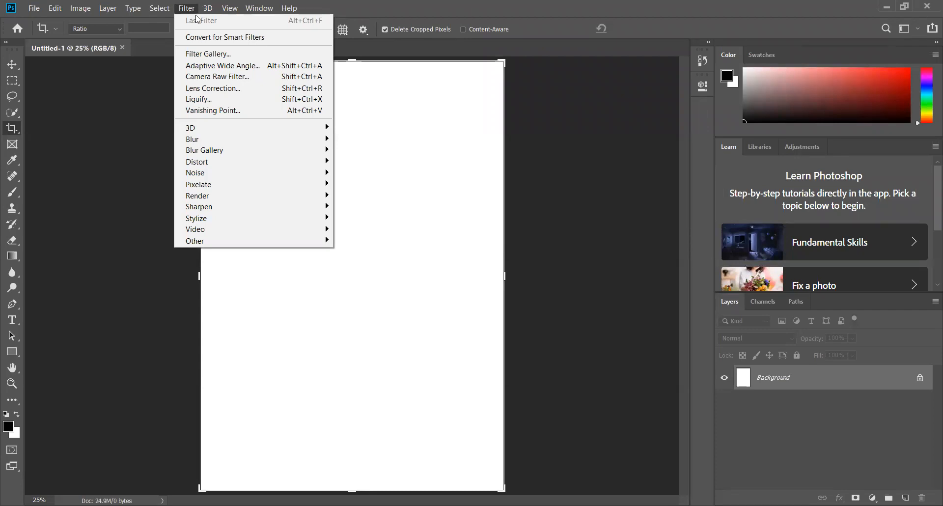
left_click(197, 10)
left_click(207, 11)
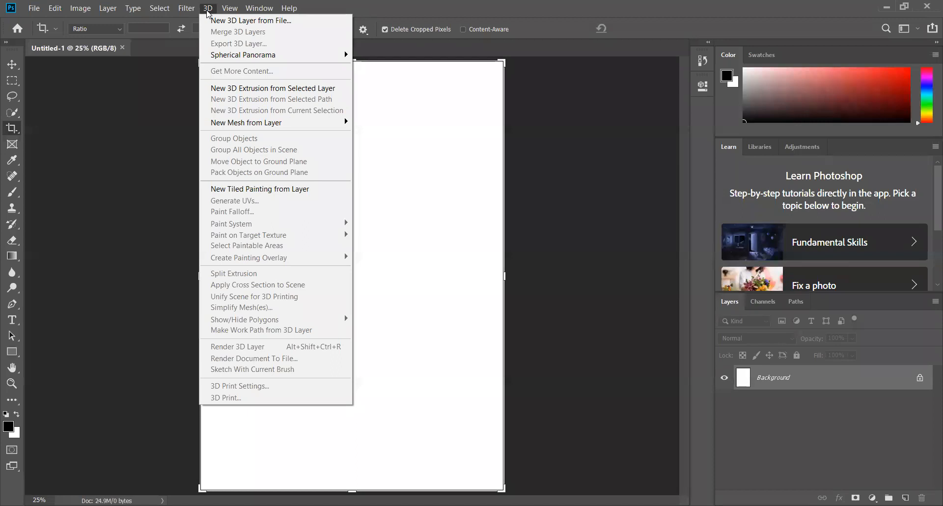
mouse_move(220, 14)
left_click(227, 11)
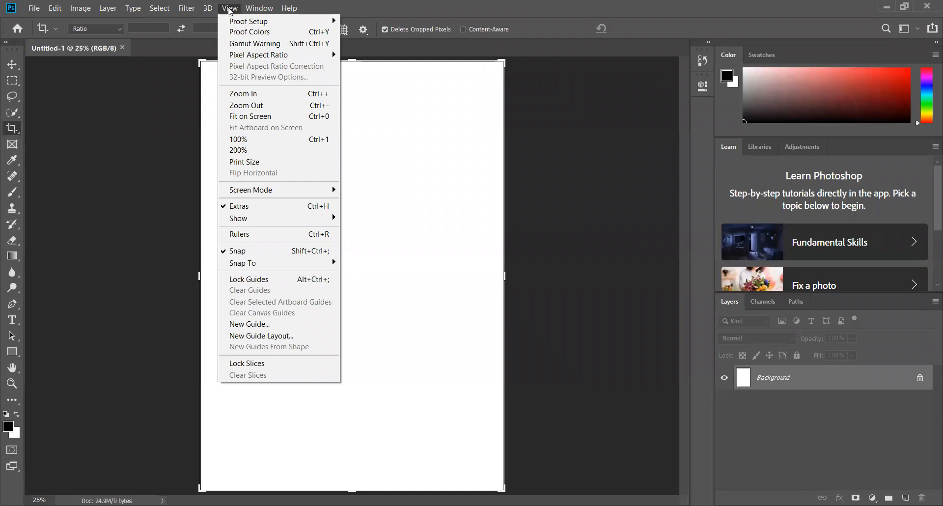
left_click(239, 12)
left_click(255, 12)
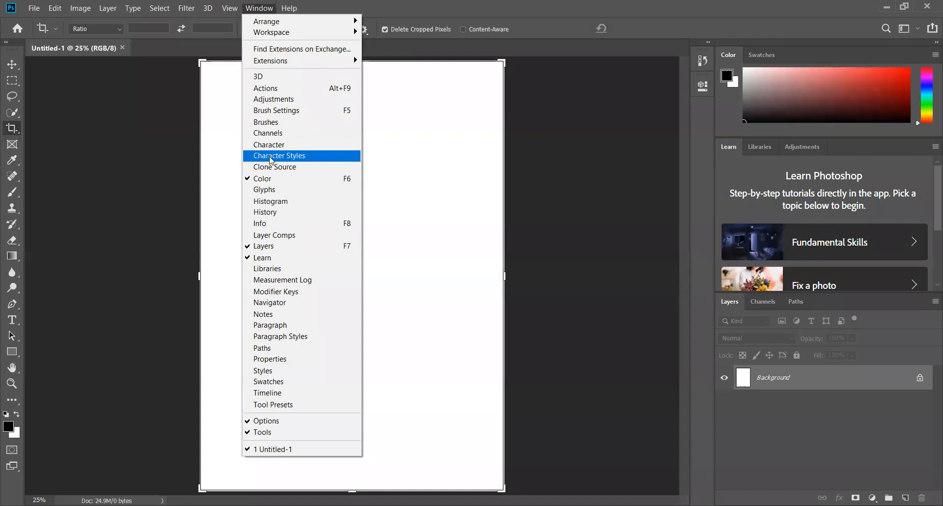
left_click(295, 11)
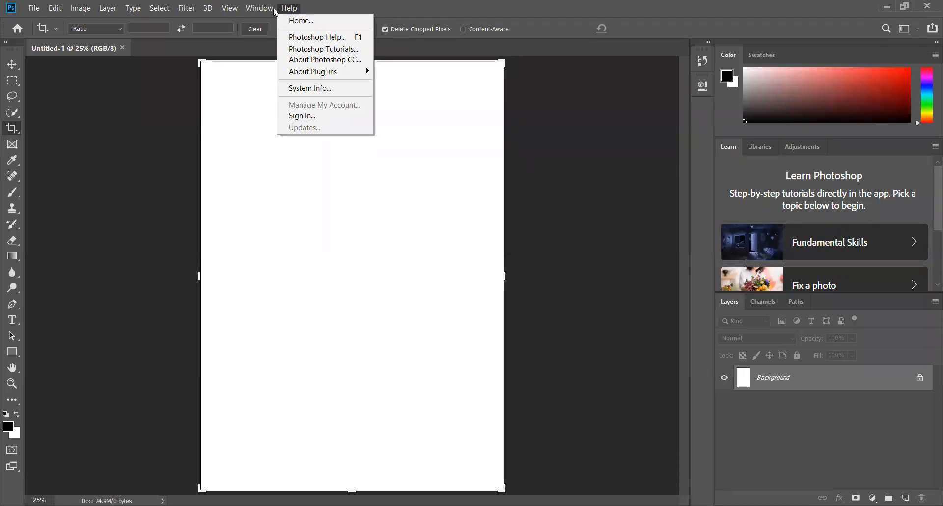
key("Left")
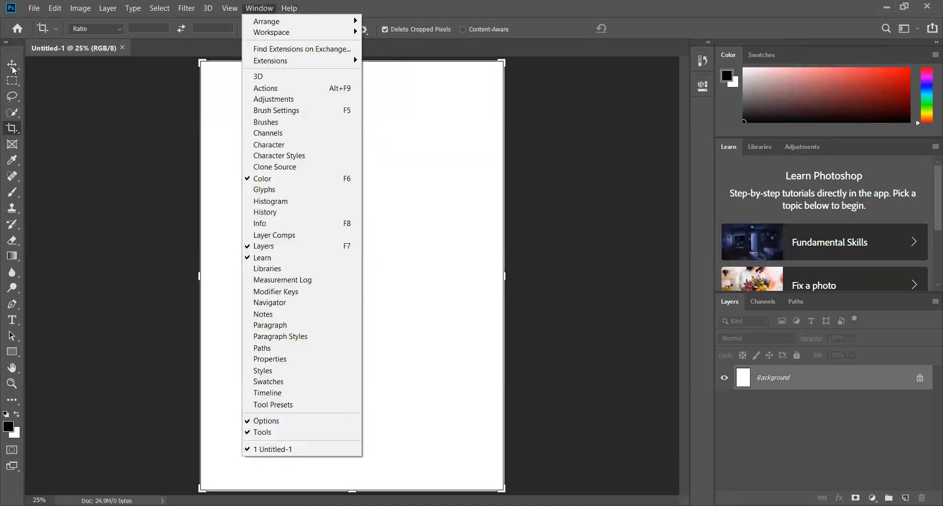
left_click(13, 67)
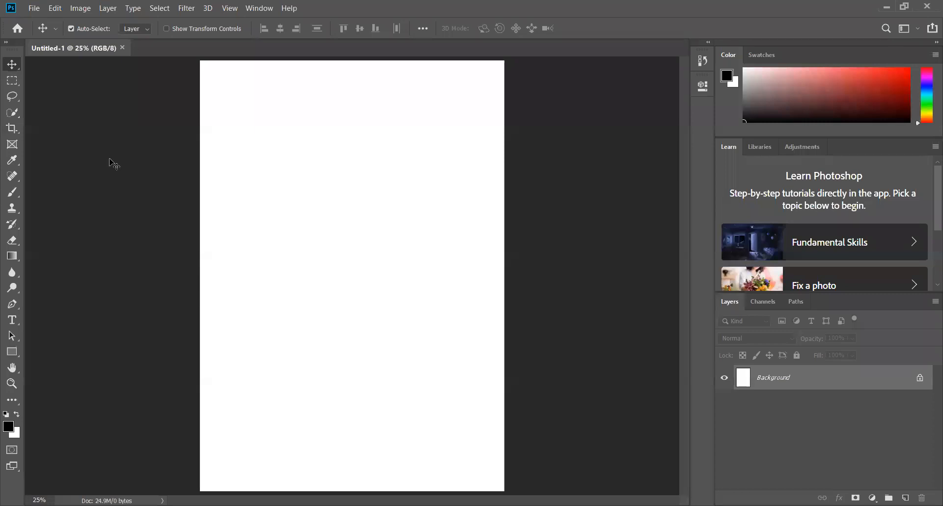
Start opening an image and browse on drive D: to Lectures, IUIU, Computer application for Communication, multimedia
left_click(33, 12)
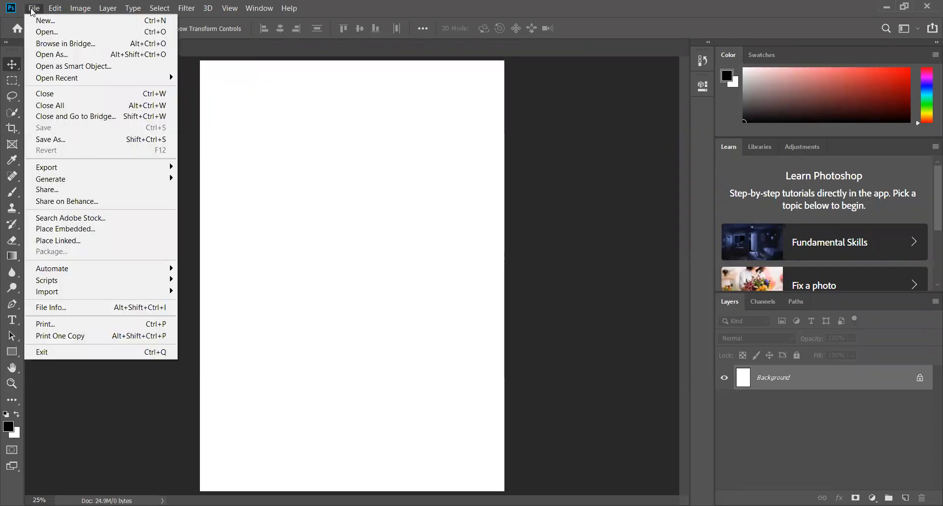
left_click(45, 33)
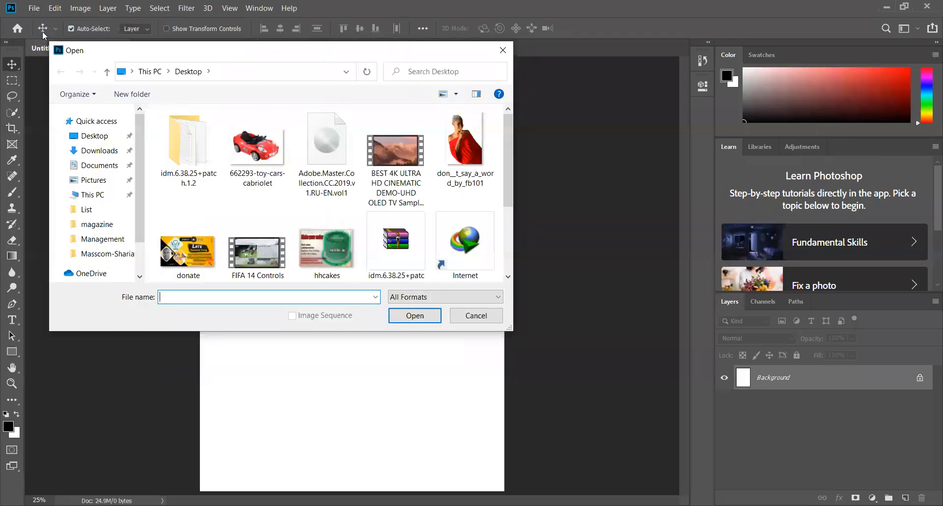
left_click_drag(511, 193, 511, 158)
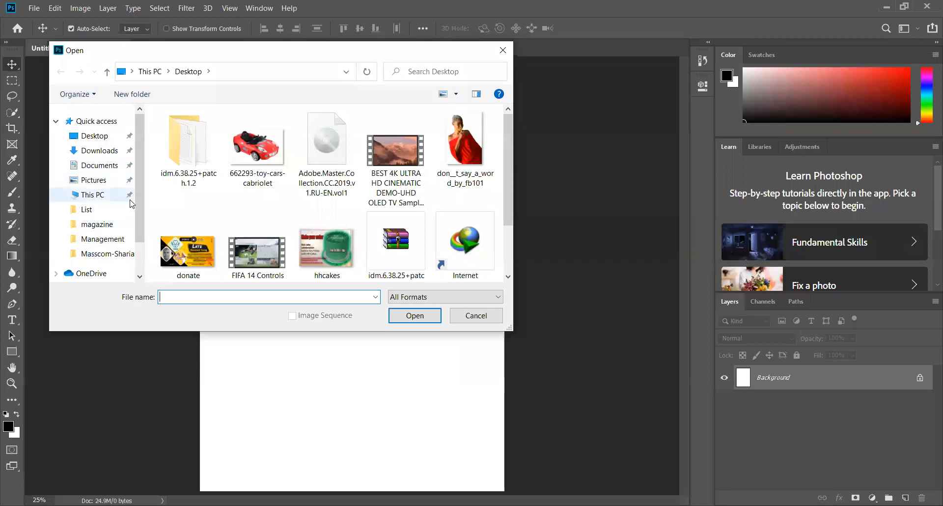
scroll(101, 221, "down", 2)
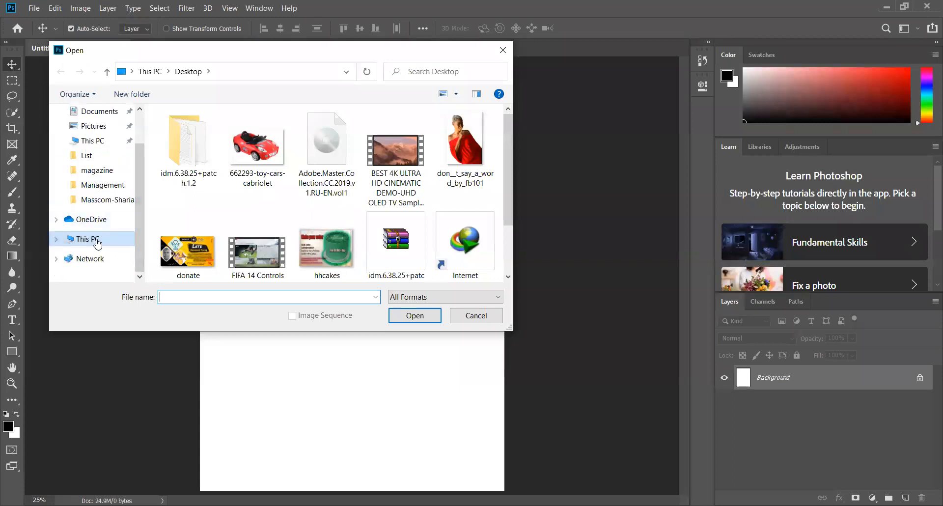
left_click(94, 239)
left_click_drag(510, 219, 509, 249)
double_click(366, 263)
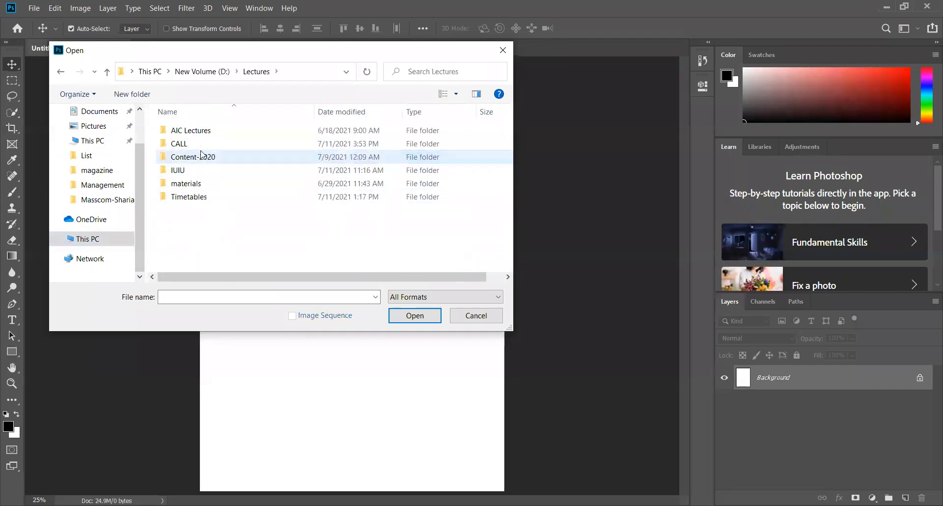
double_click(189, 174)
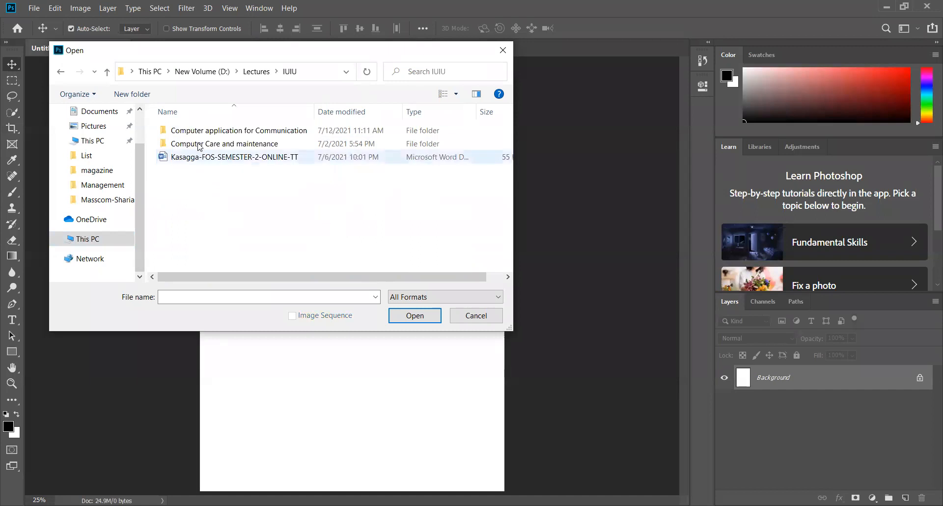
double_click(202, 131)
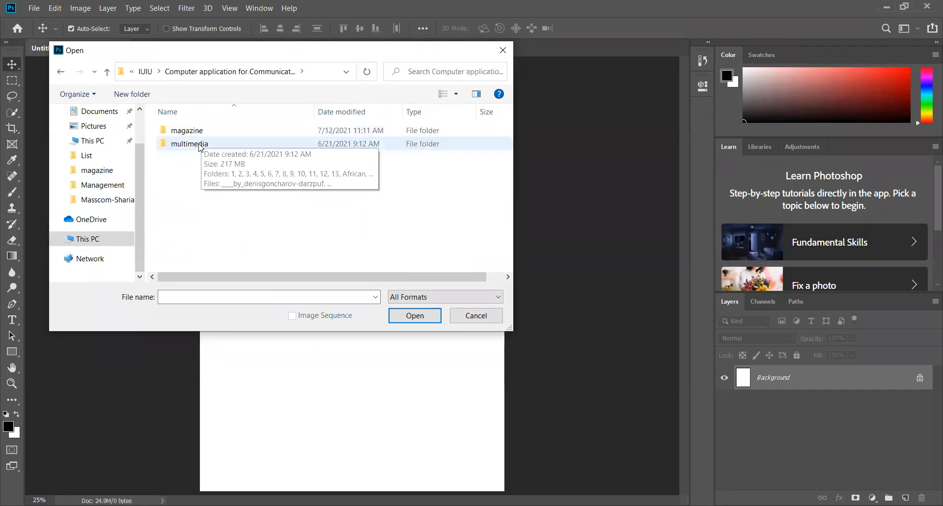
double_click(203, 143)
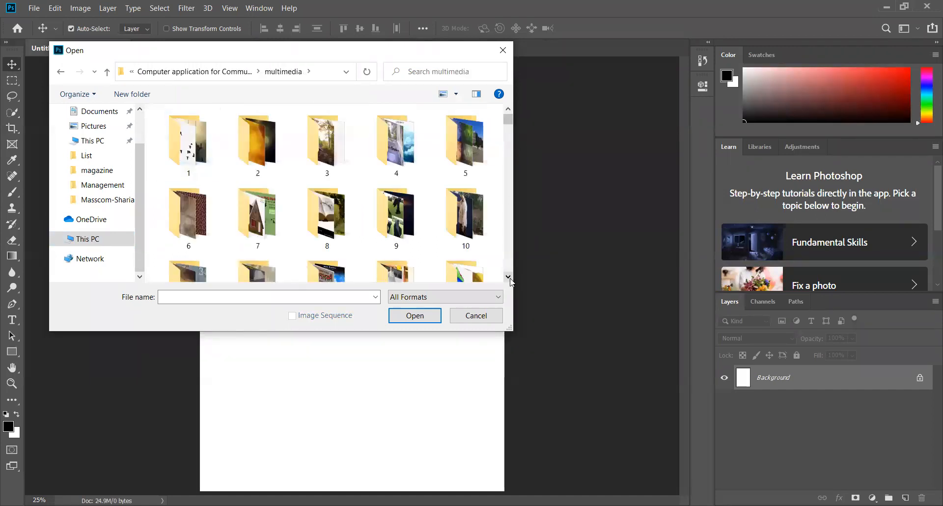
scroll(508, 275, "down", 5)
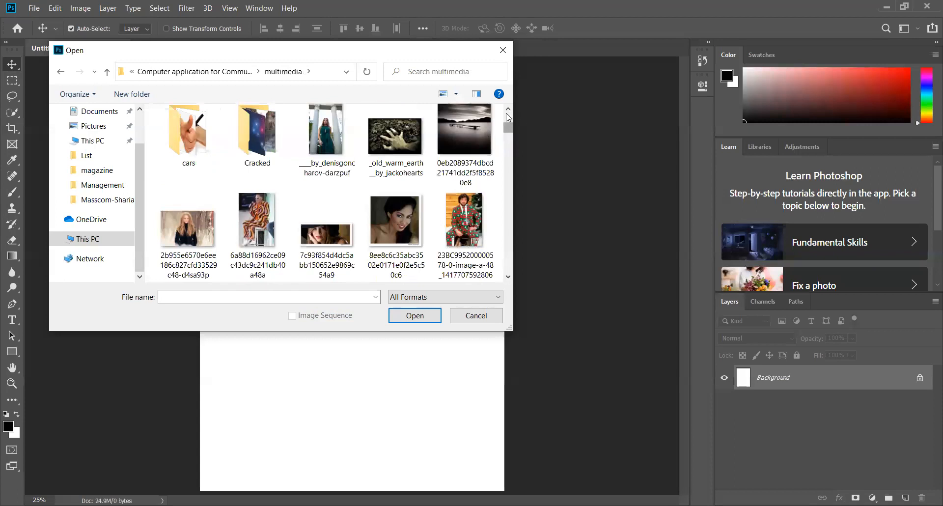
scroll(461, 162, "up", 3)
double_click(418, 209)
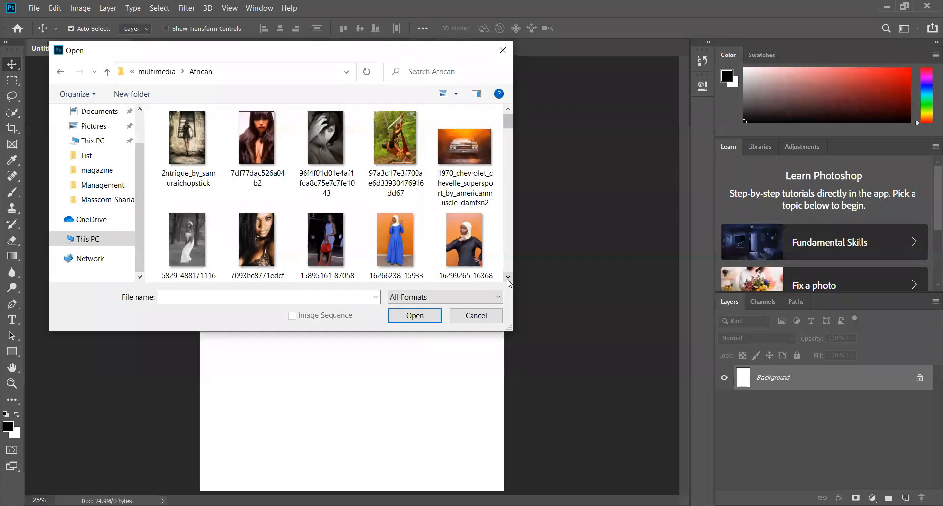
left_click(462, 252)
left_click(429, 319)
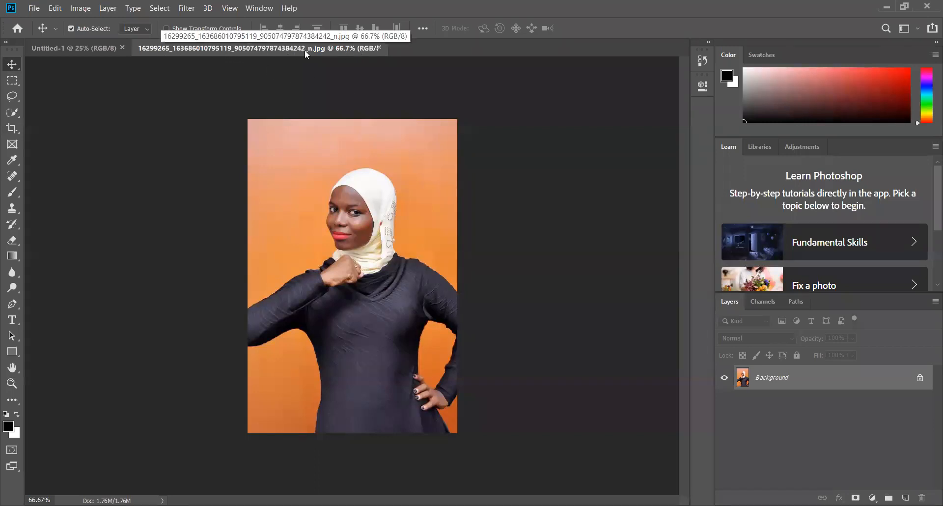
Start opening more images and select together the full-length photos of the blue dress and the black dress against orange backgrounds in the African folder
left_click(35, 8)
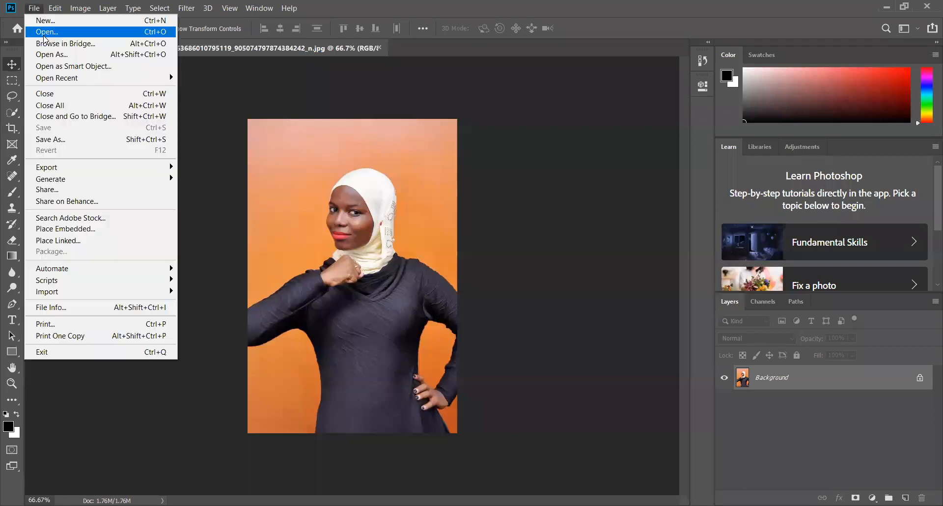
left_click(44, 33)
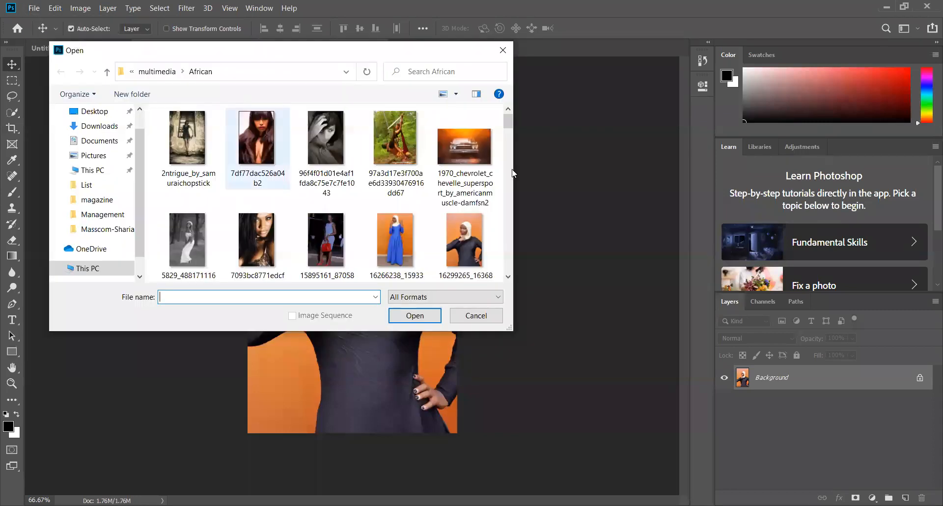
left_click(508, 278)
left_click(404, 217)
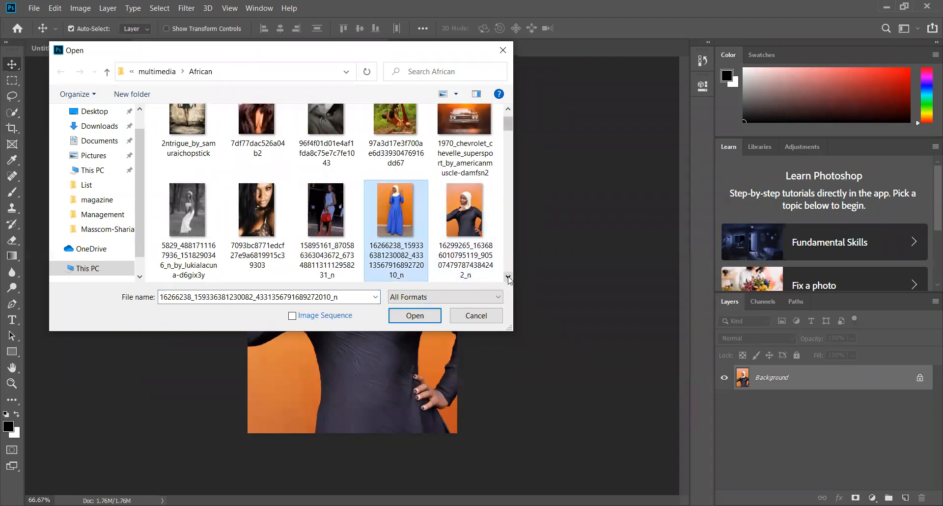
scroll(508, 279, "down", 2)
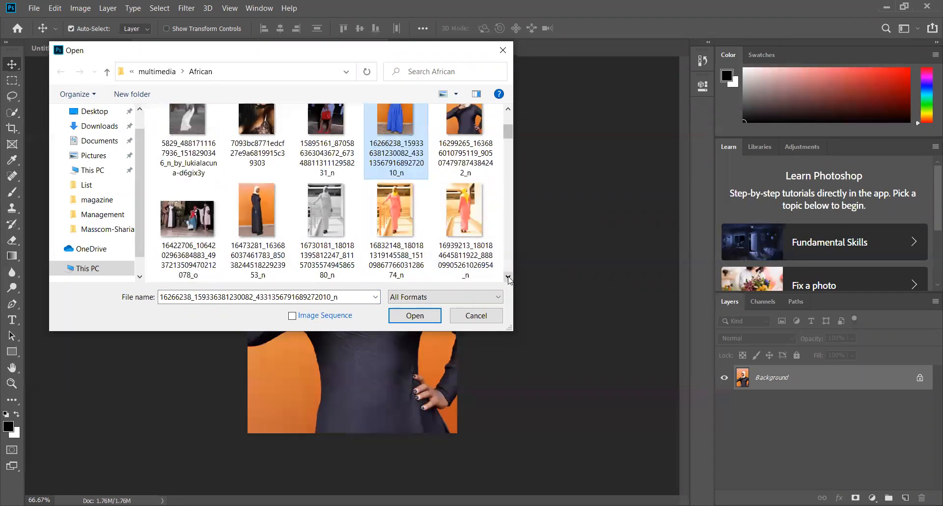
left_click(265, 226, "ctrl")
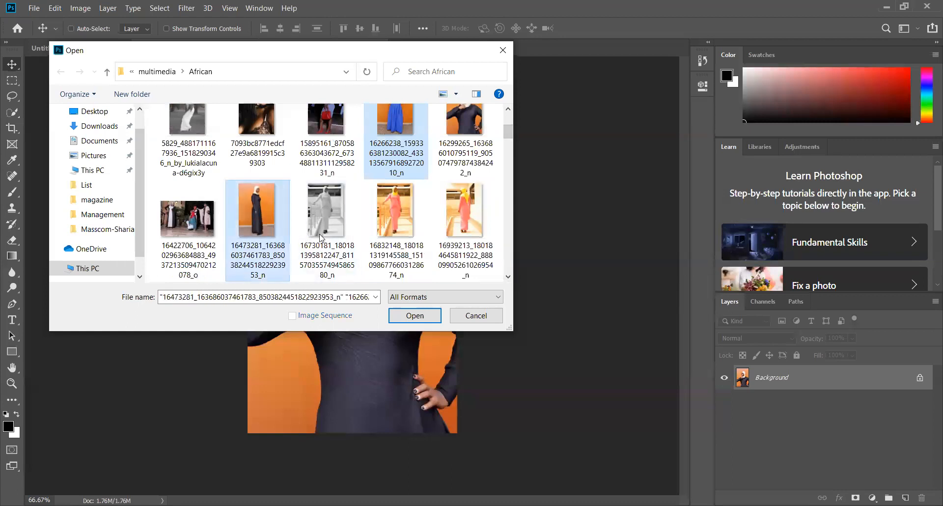
Add the green-top woman photo beautiful_woman_green_williamston_nc_by_renaldocreative-d5x5knj and the red-dress photo don__t_say_a_word_by_fb101 to the file selection
left_click(508, 279)
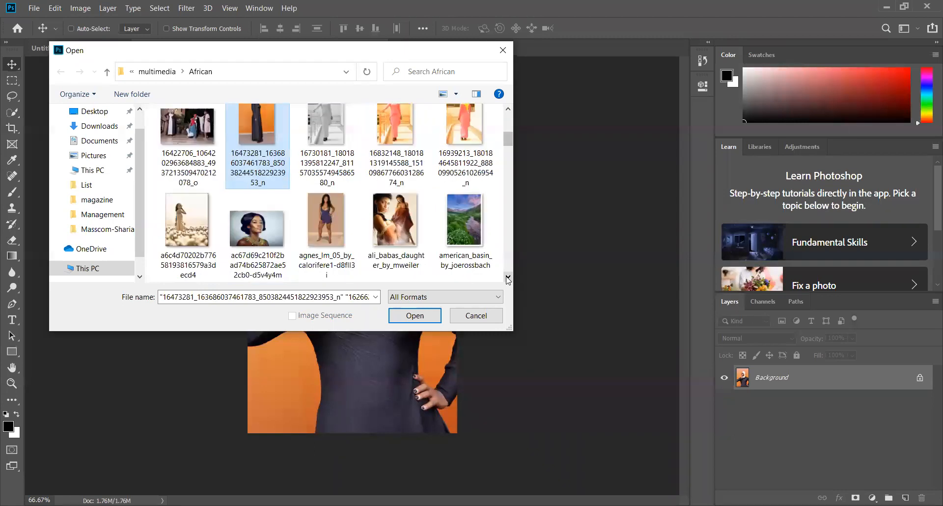
left_click(508, 279)
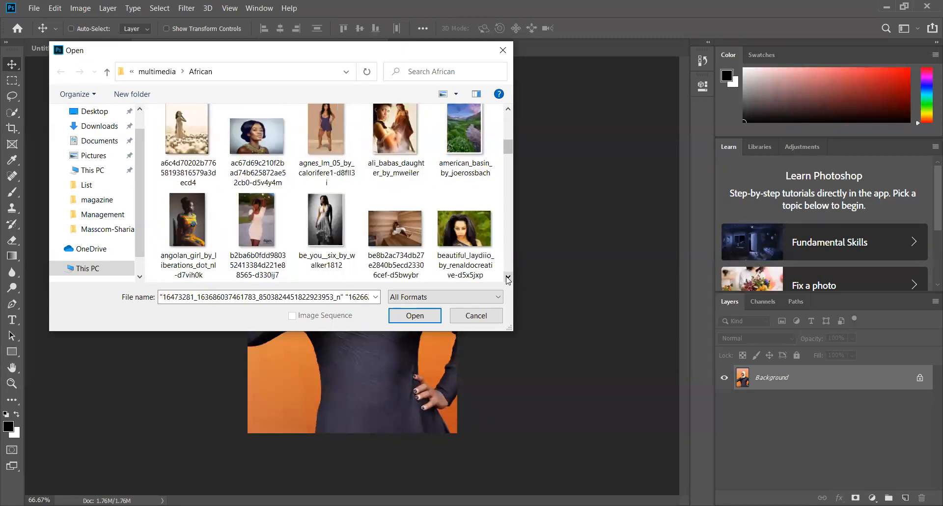
left_click(508, 279)
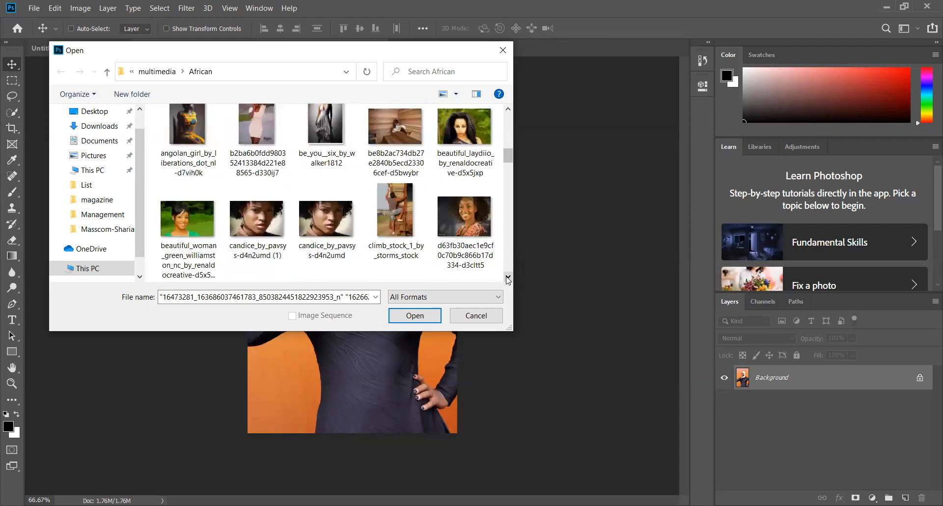
left_click(205, 215)
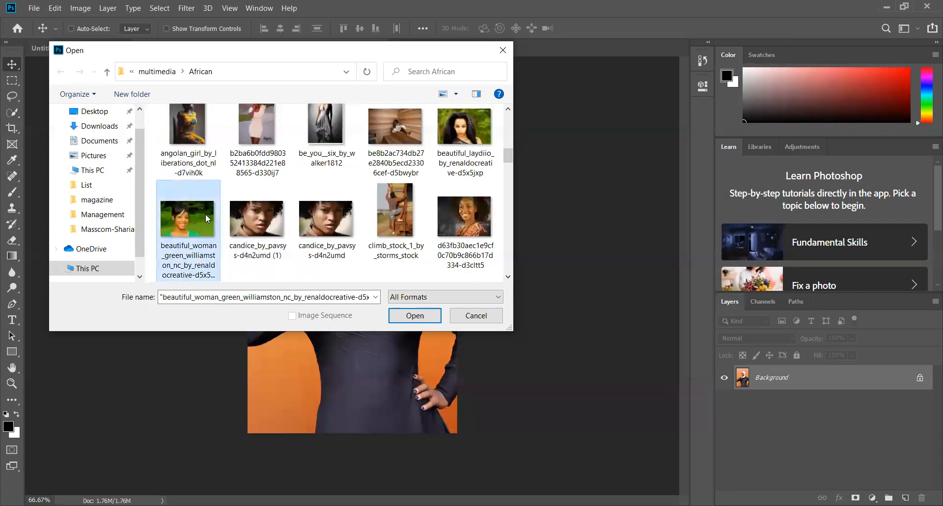
left_click(508, 277)
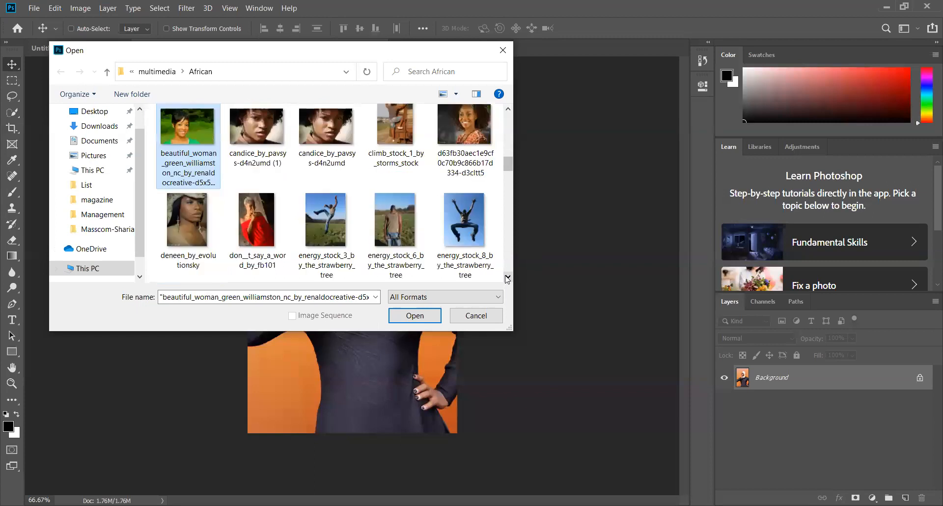
left_click(239, 222, "ctrl")
Add the grey side-profile portrait ide_3_by_dejasoj-d4rgkef to the files selected for opening
left_click(508, 277)
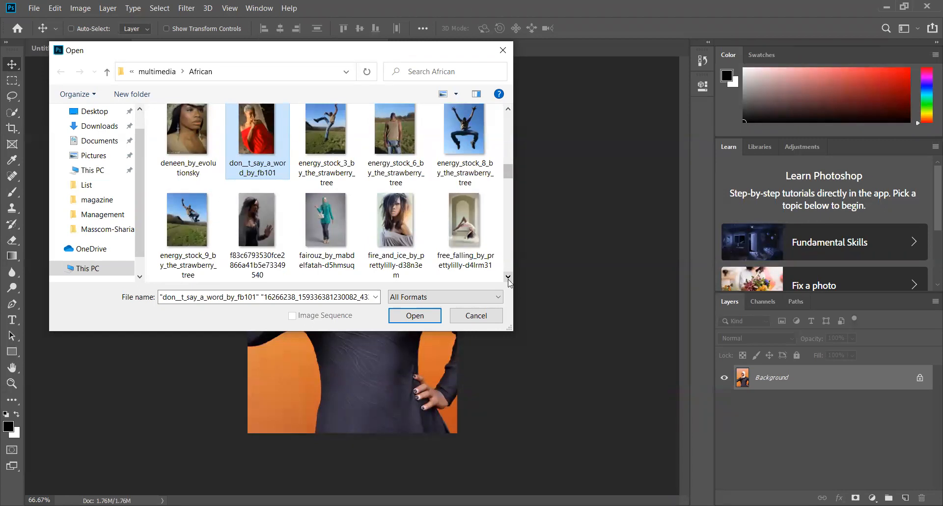
left_click(508, 277)
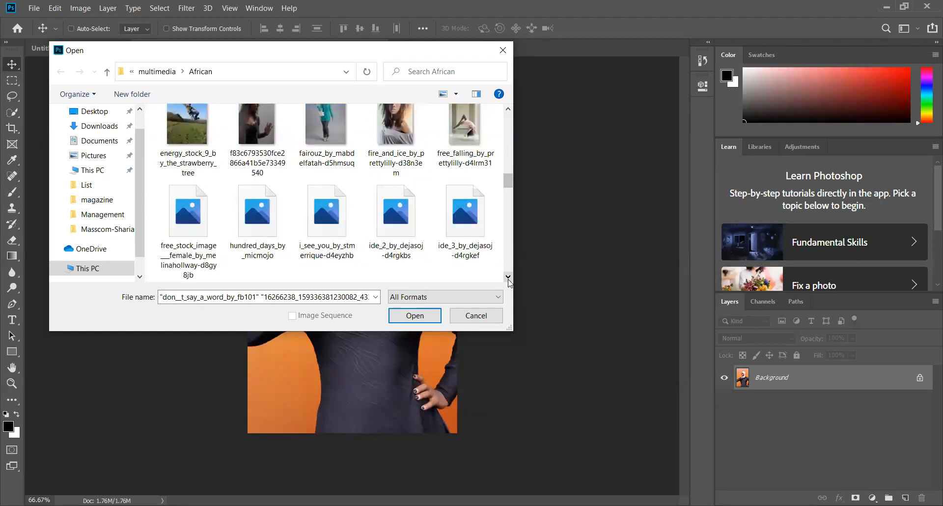
left_click(508, 277)
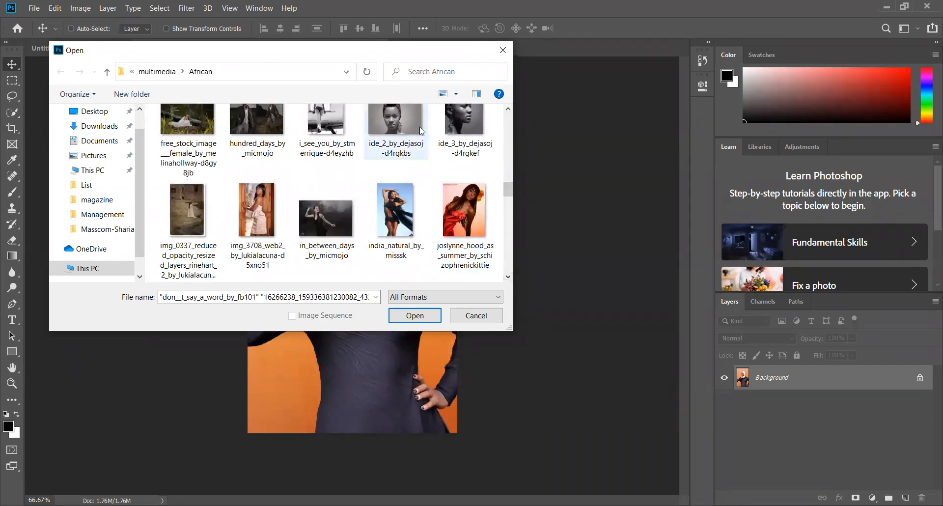
left_click(508, 110)
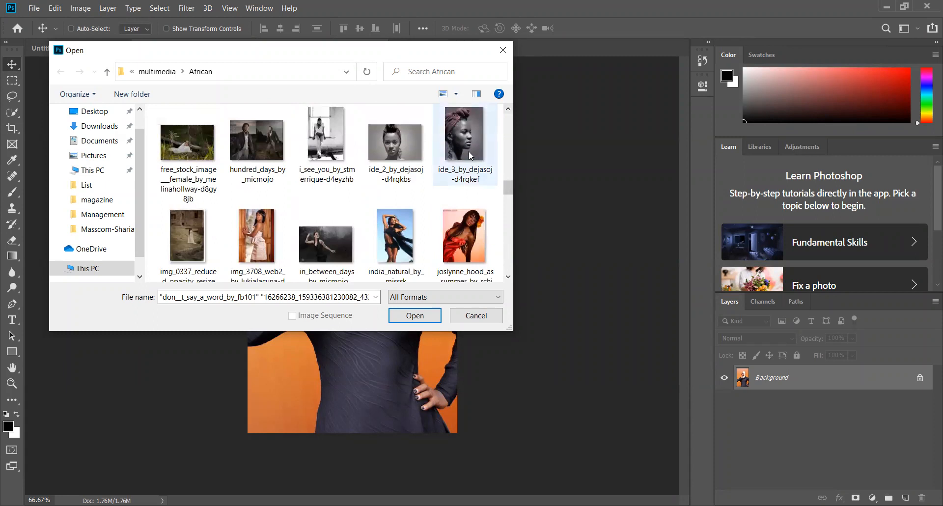
left_click(469, 152, "ctrl")
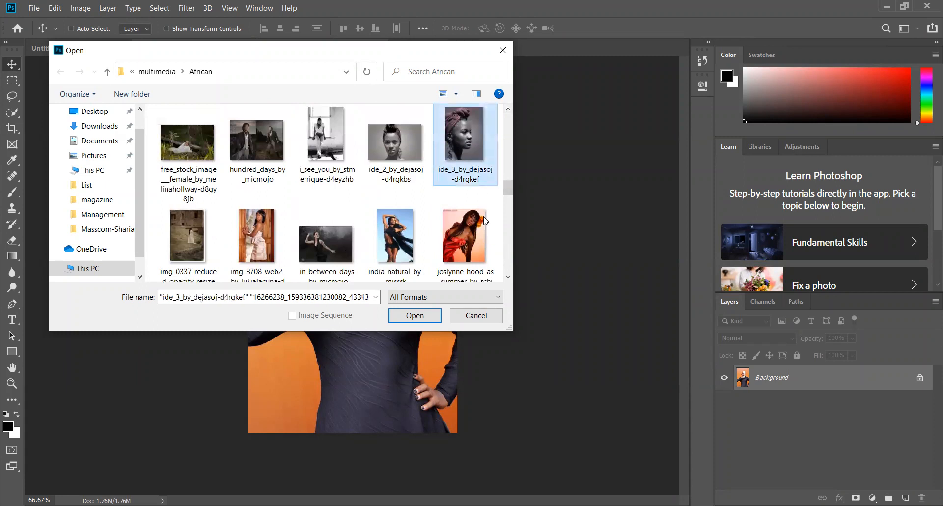
Add the patterned-headwrap portrait nicky_by_always_tomorrow-d5nf7xg to the files selected for opening
left_click(508, 277)
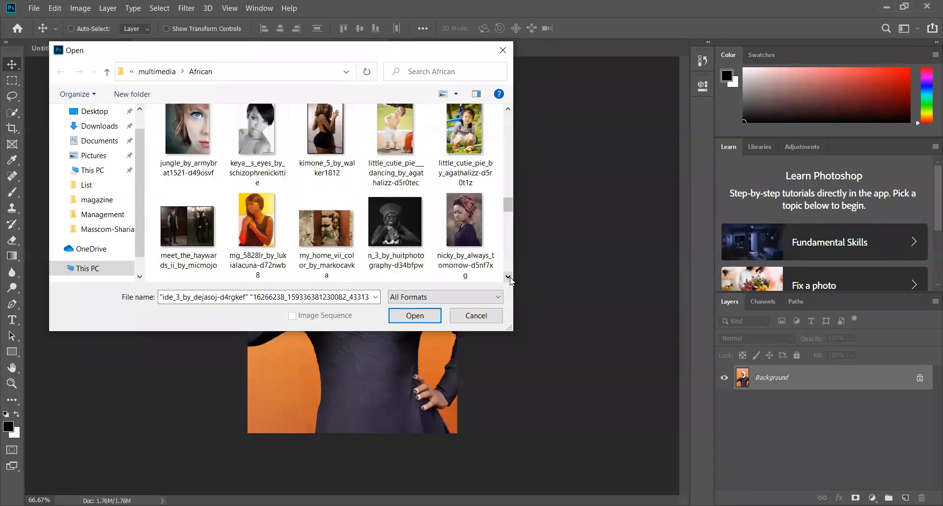
left_click(508, 277)
left_click(508, 277)
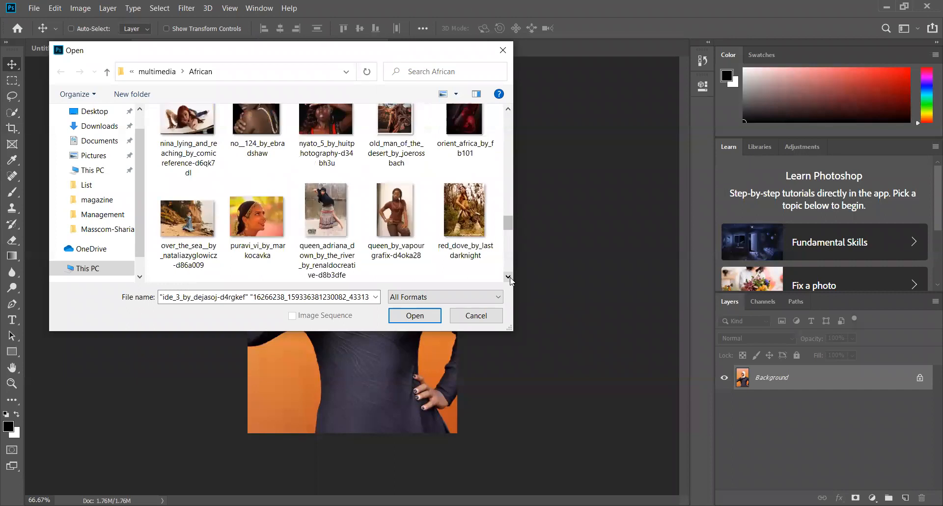
left_click(508, 110)
left_click(508, 110)
left_click(470, 149, "ctrl")
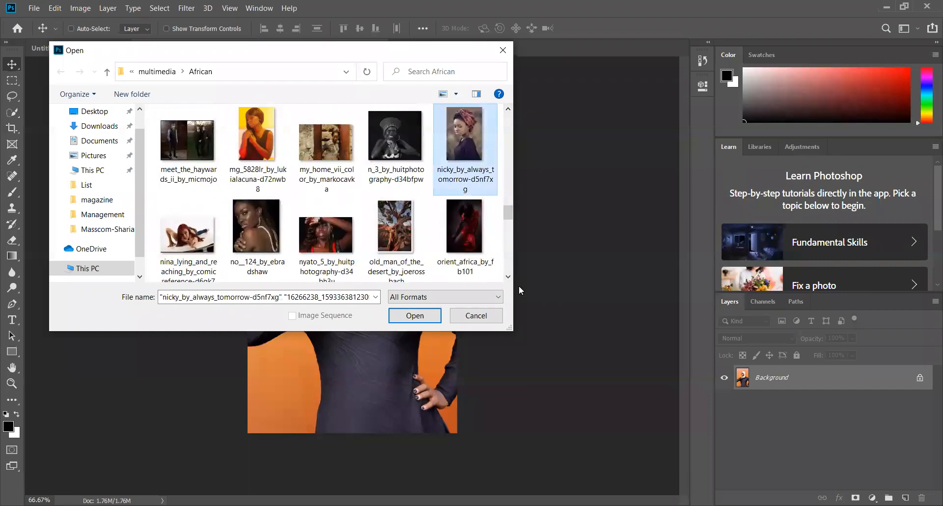
Add the bearded man's portrait young_philly_by_renaldocreative-d5x5m0y to the selection and open all the selected photos
left_click(508, 277)
left_click(508, 276)
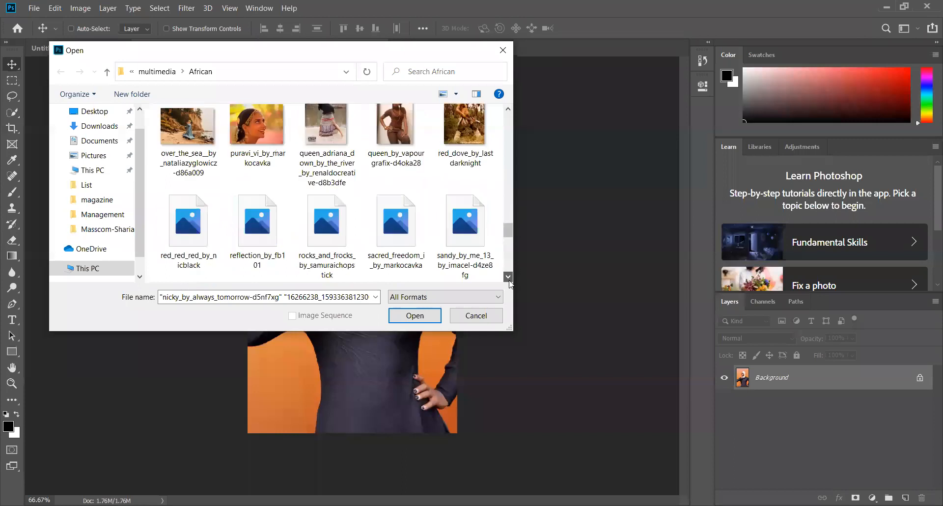
left_click(509, 277)
left_click(509, 276)
left_click(509, 276)
left_click(509, 277)
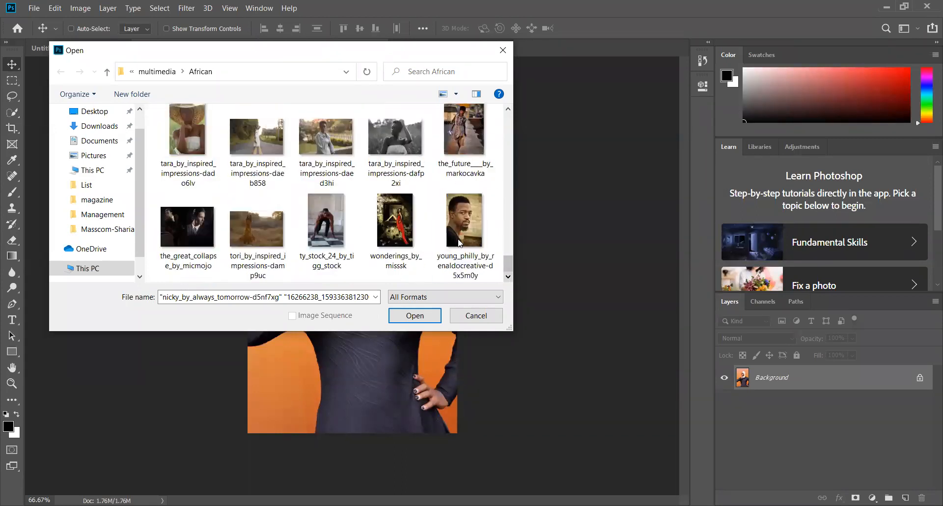
left_click(463, 232, "ctrl")
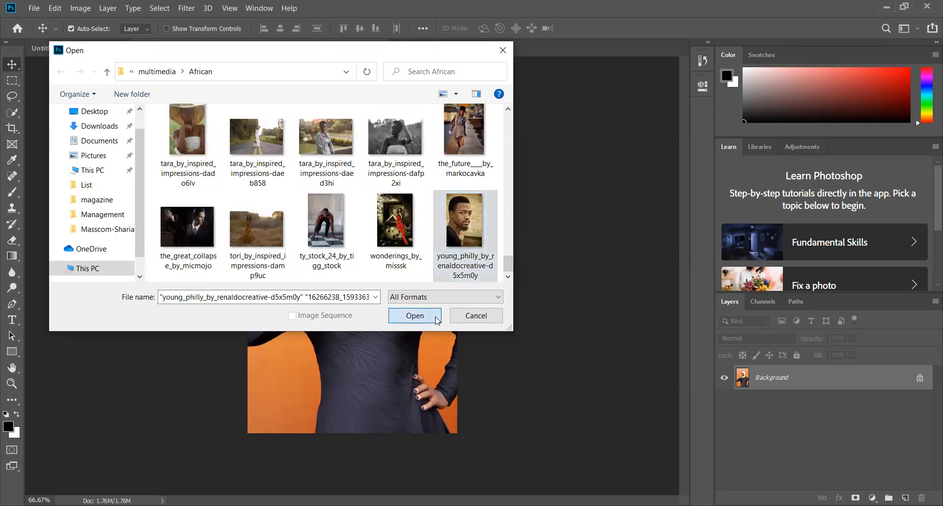
left_click(436, 317)
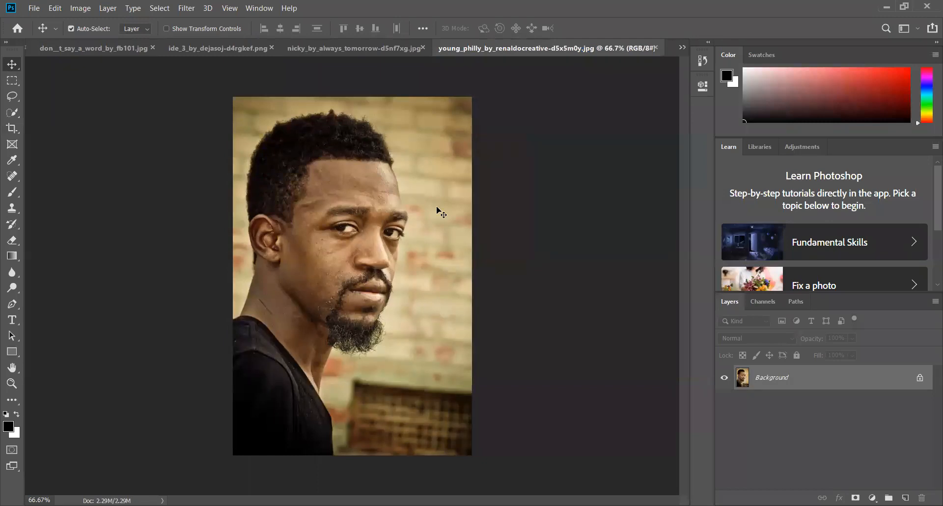
left_click(359, 47)
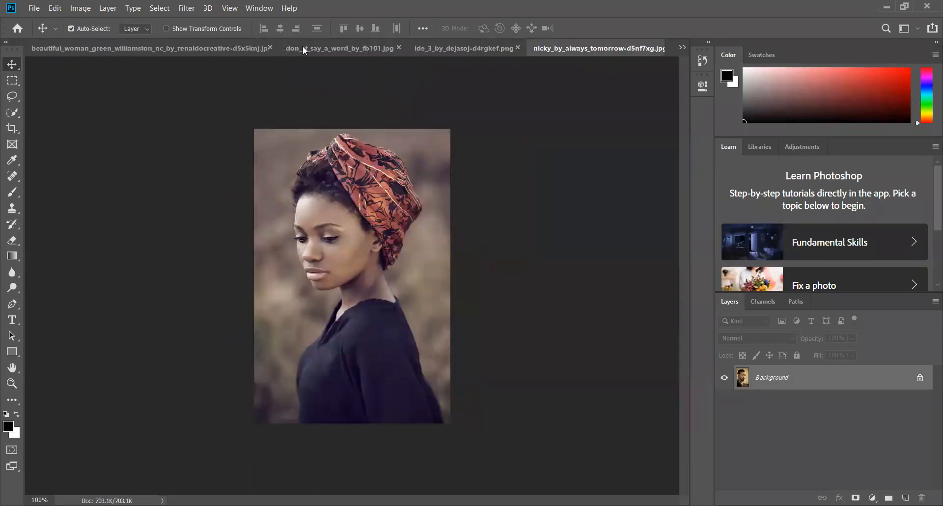
left_click(683, 49)
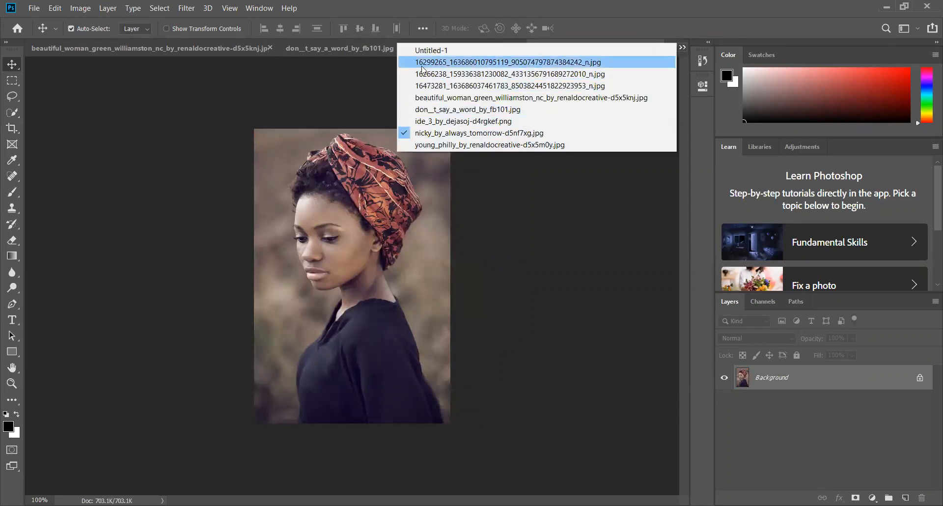
left_click(435, 75)
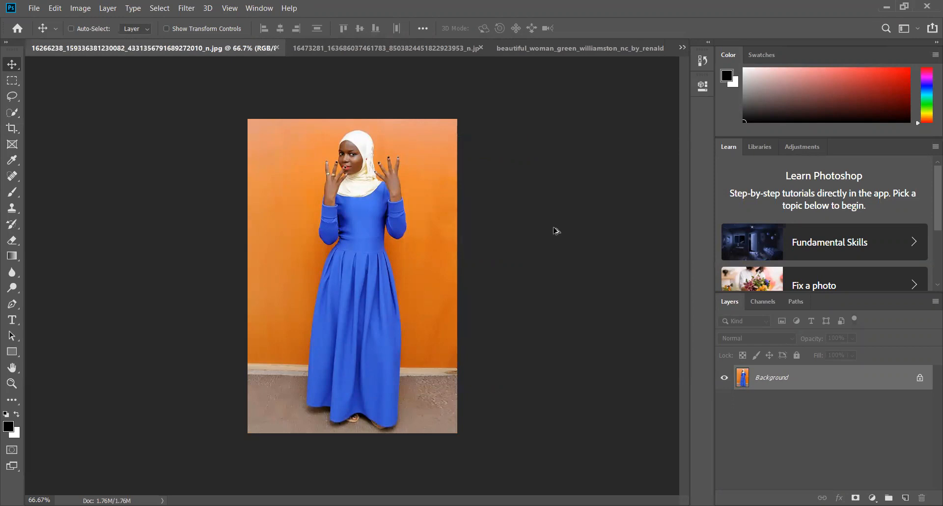
Enlarge the view of the blue-dress photo and try to nudge its locked Background layer to the right
scroll(557, 231, "up", 2)
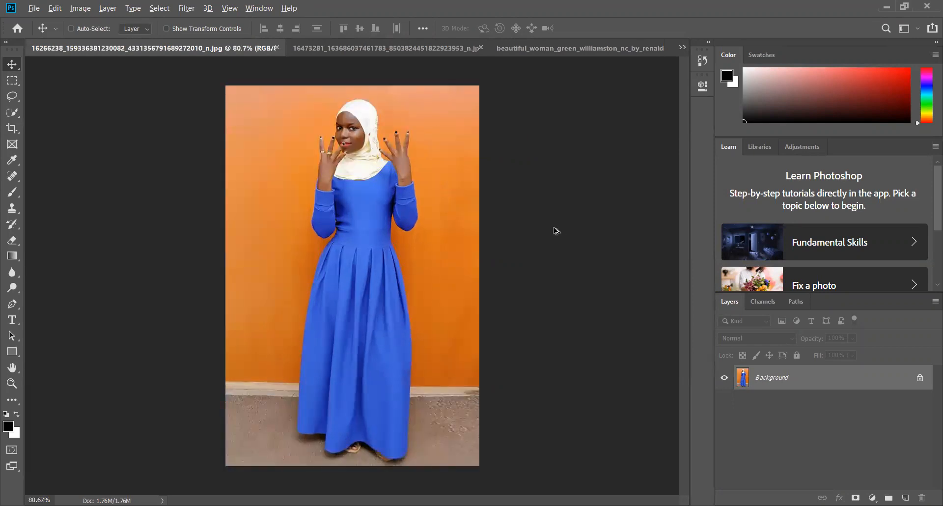
scroll(557, 231, "up", 1)
scroll(557, 231, "up", 1)
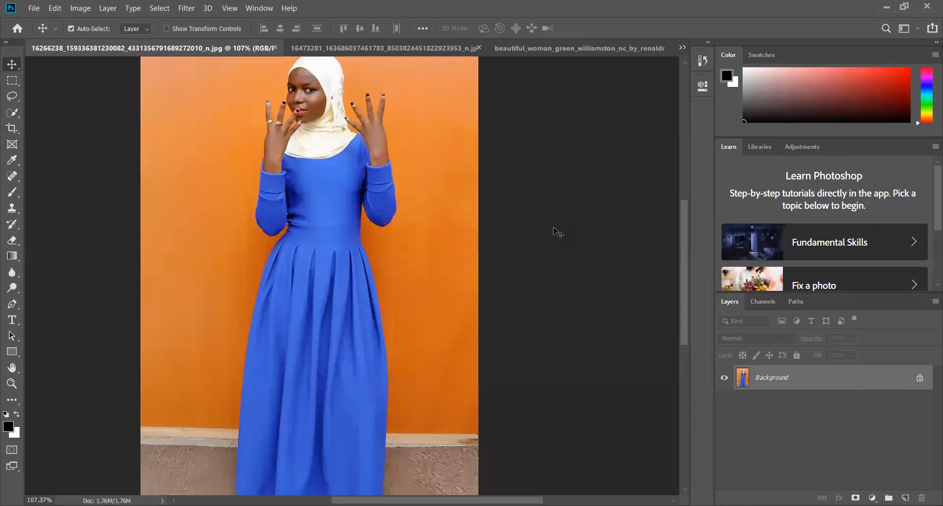
key("ctrl")
key("Right")
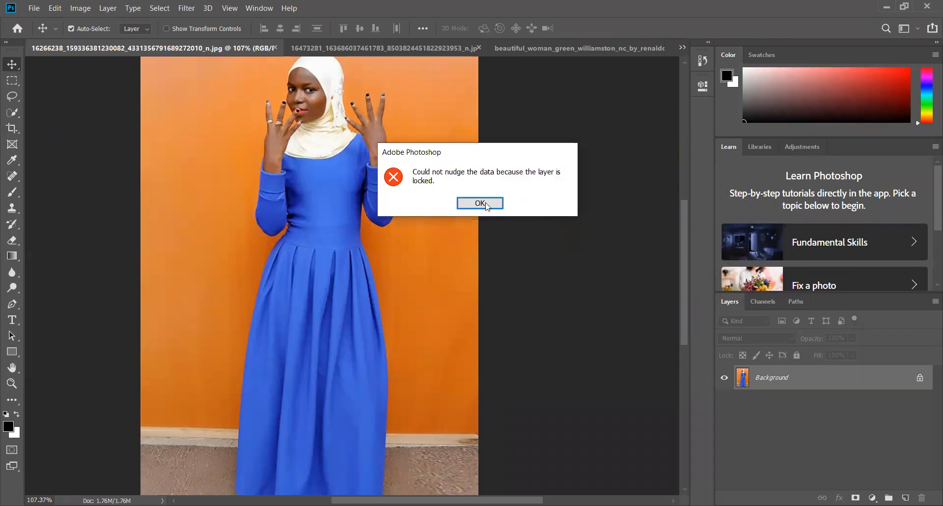
left_click(481, 203)
Magnify the blue-dress photo further and zoom back out to 100%
scroll(488, 204, "up", 2)
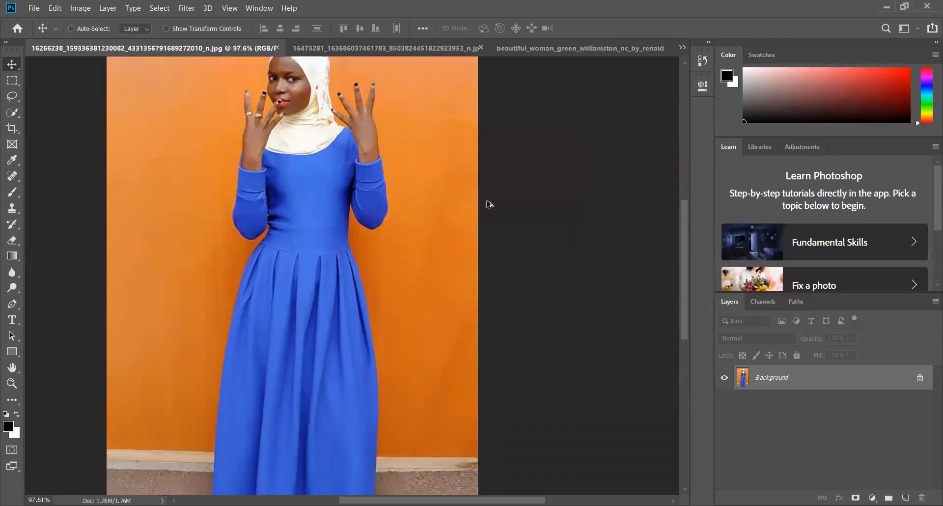
scroll(489, 204, "up", 2)
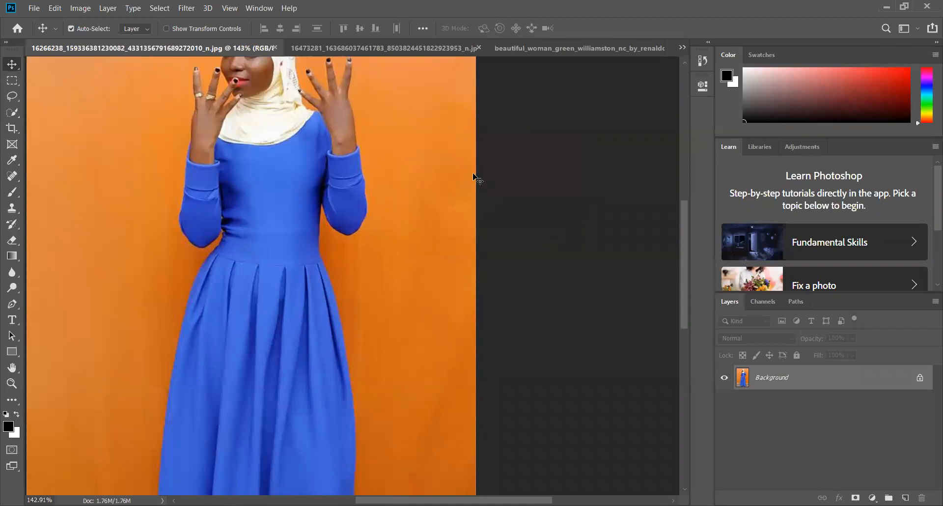
left_click(234, 10)
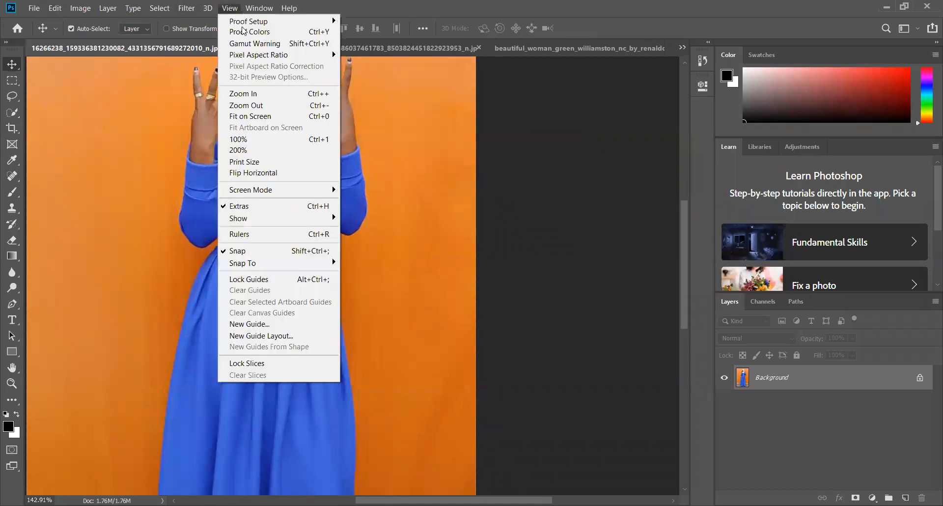
left_click(271, 109)
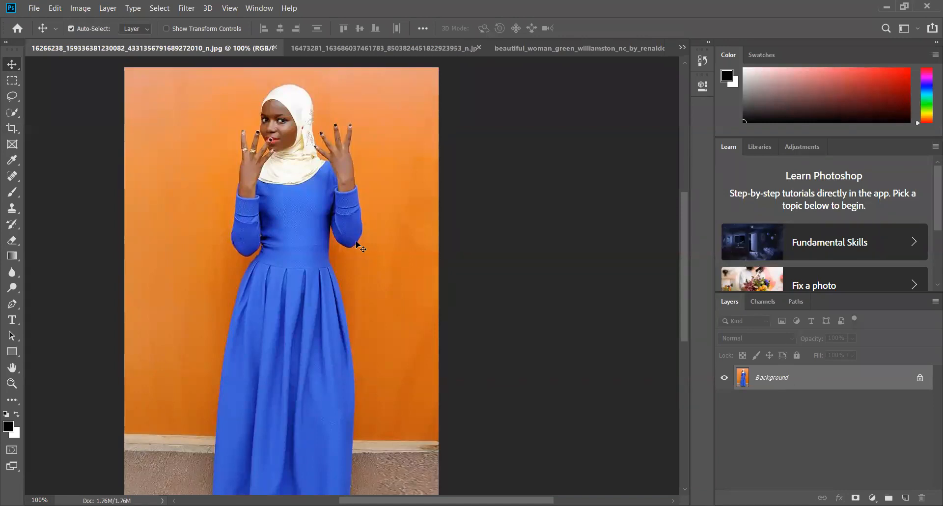
Unlock the blue-dress photo's Background layer, try moving the image down and to the left, and undo the move
left_click(919, 380)
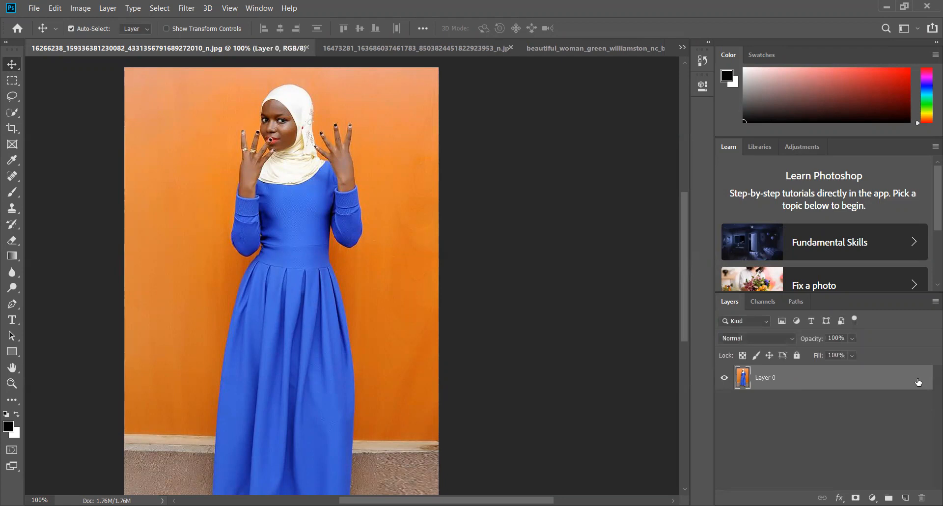
left_click_drag(398, 263, 329, 297)
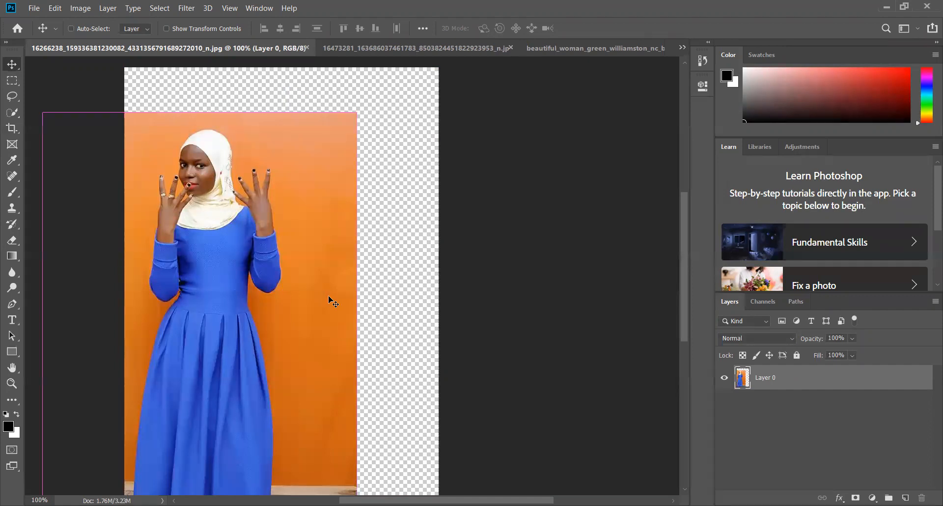
key("ctrl+z")
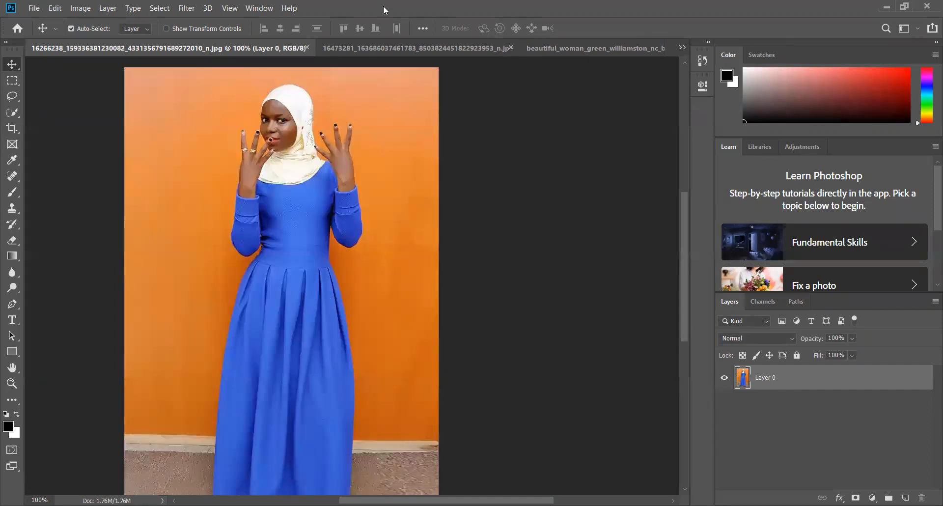
In the black-dress photo, try moving the background by converting it to a normal layer, and undo both the move and the conversion
left_click(385, 46)
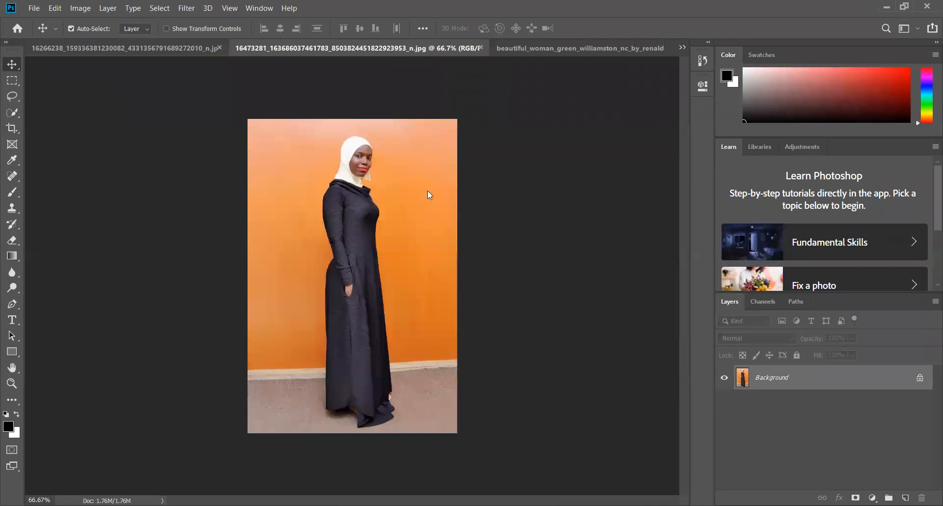
left_click_drag(469, 219, 381, 248)
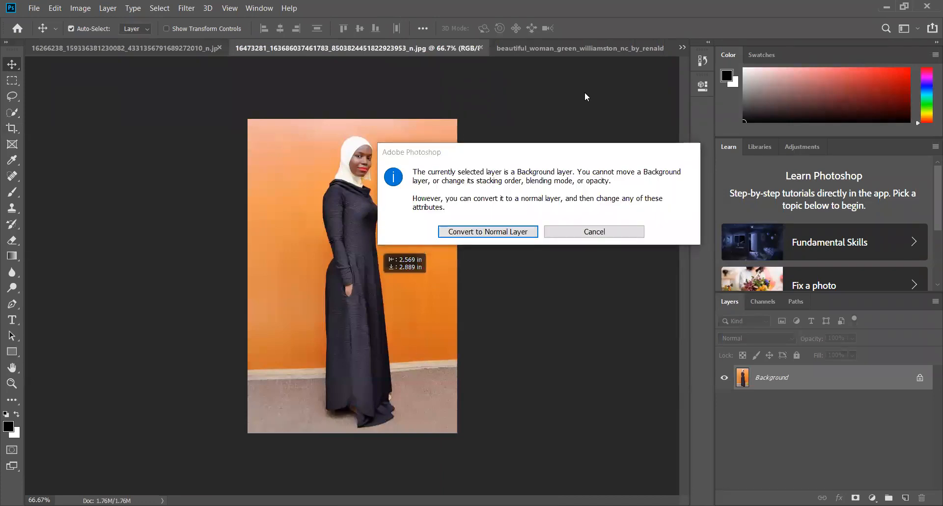
left_click_drag(526, 154, 456, 153)
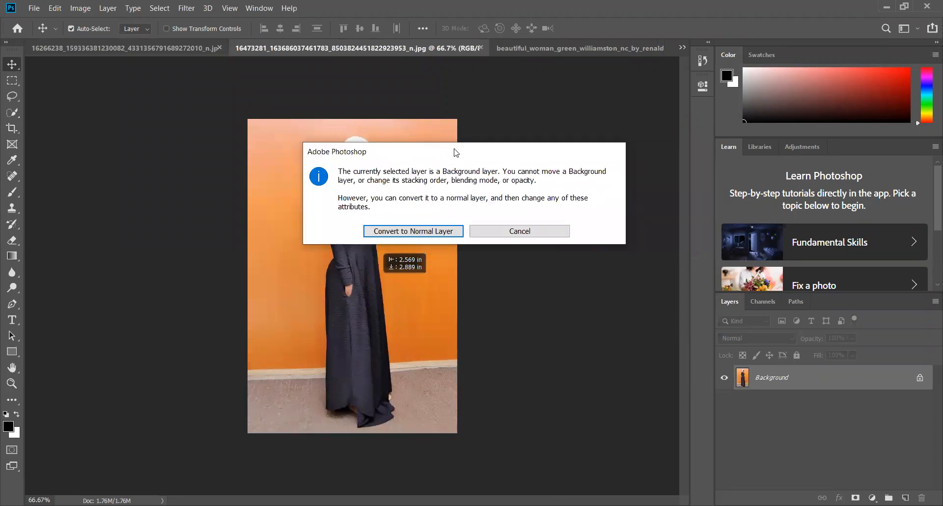
left_click(430, 232)
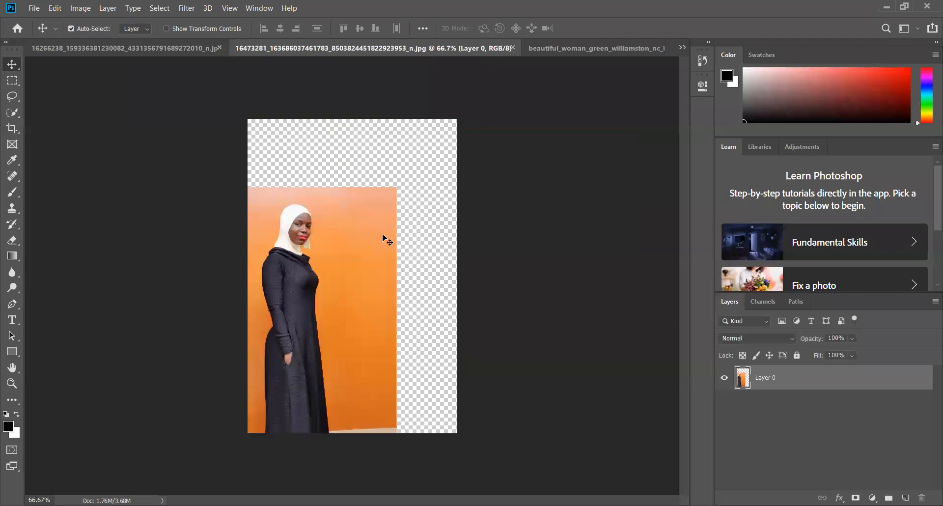
key("ctrl+z")
key("ctrl+z")
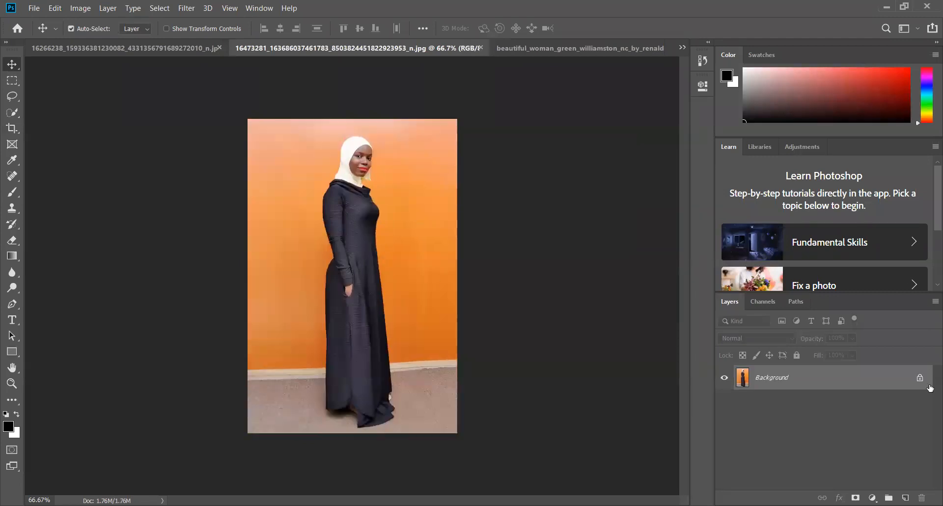
Unlock the Background layer of the green-shirt woman's photo, try moving the image slightly down and to the left, and undo the move
left_click(606, 48)
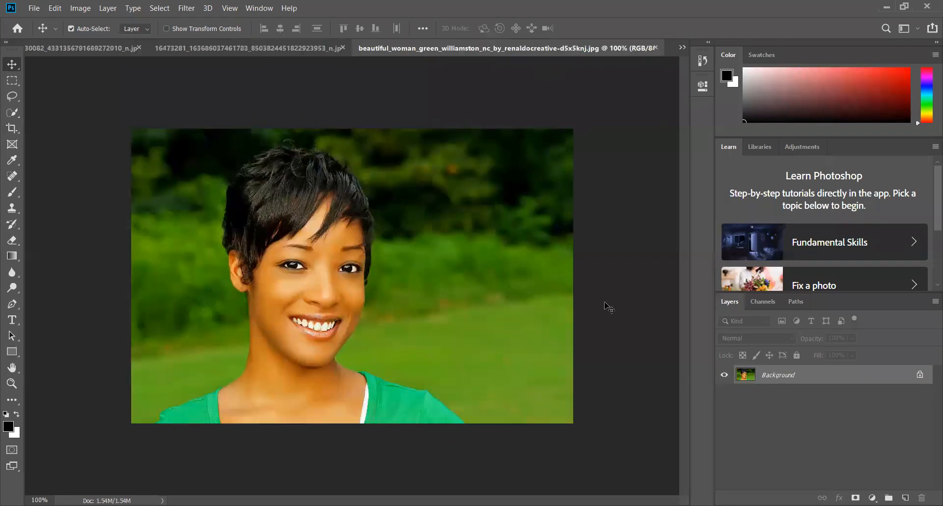
left_click(920, 376)
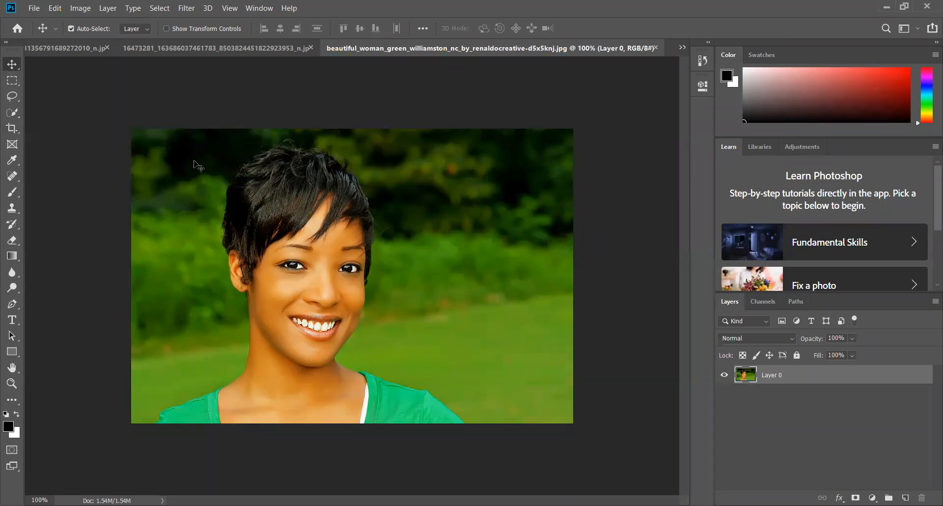
left_click_drag(394, 231, 382, 253)
key("ctrl+z")
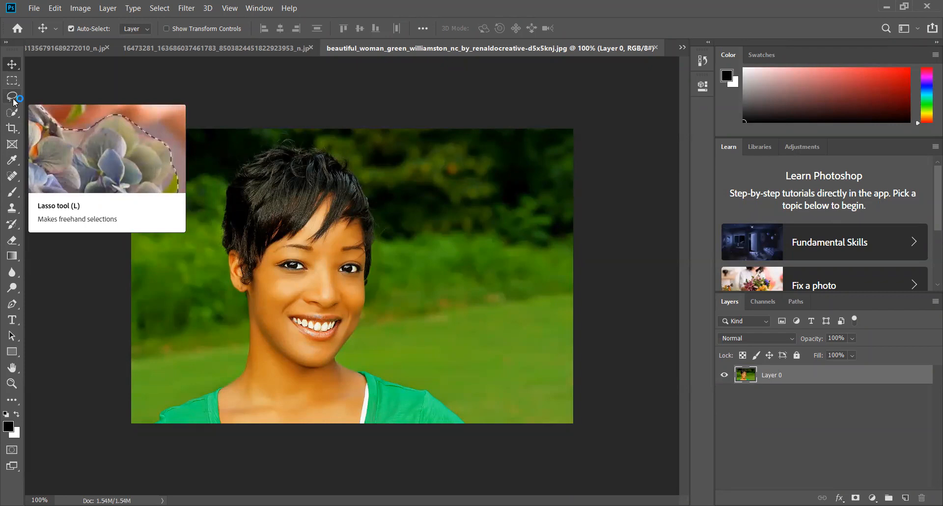
Outline the woman's nose with the Lasso tool in a 200% view and copy the selection to a new layer
left_click(13, 97)
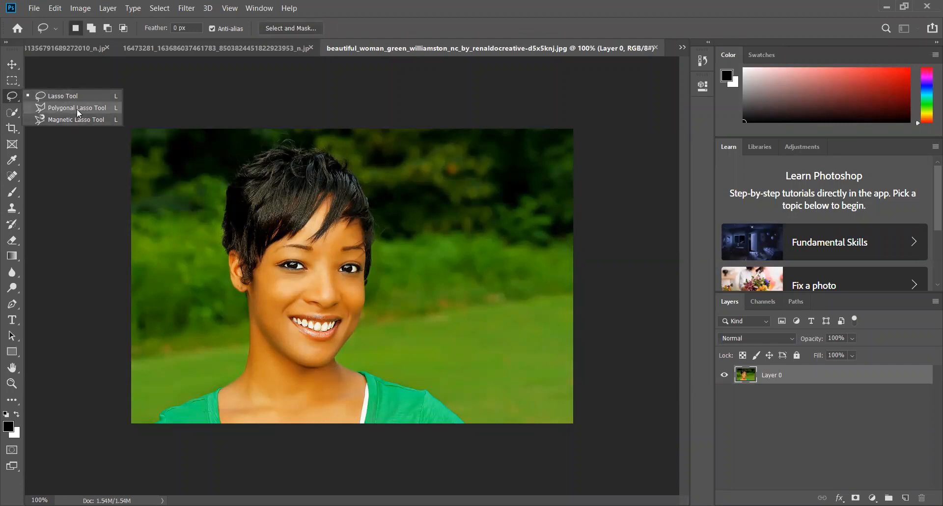
left_click(50, 96)
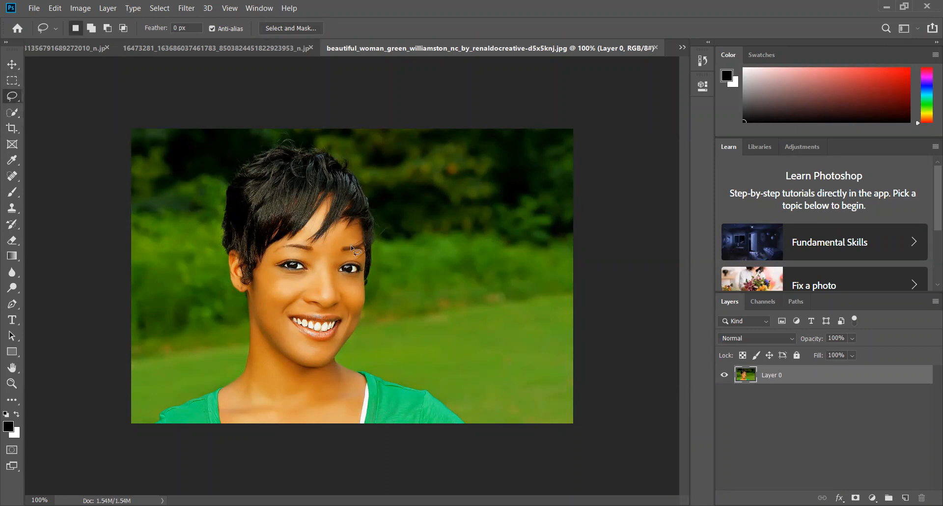
left_click(229, 7)
left_click(265, 93)
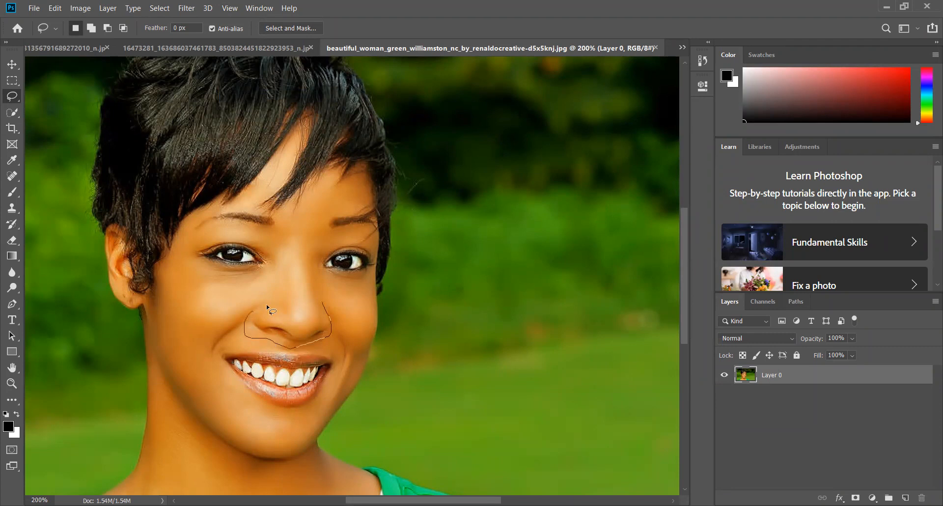
left_click_drag(324, 304, 325, 306)
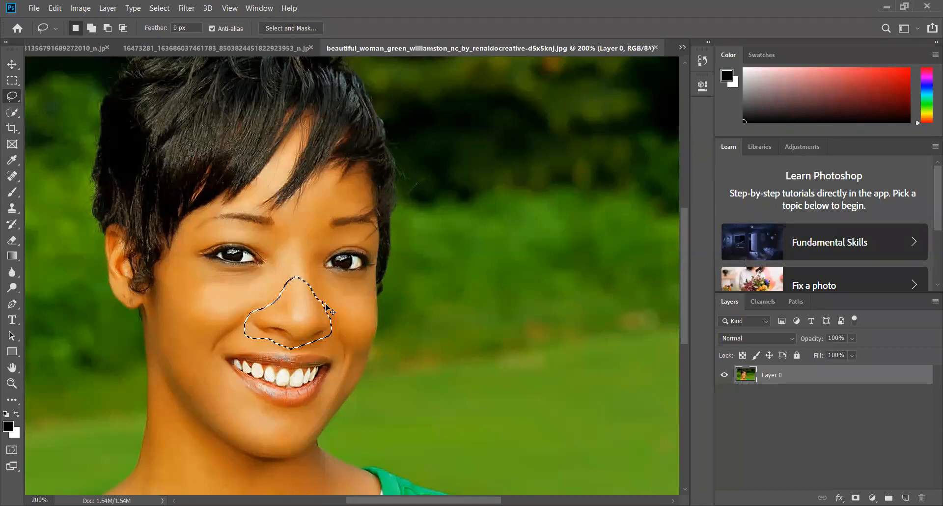
key("ctrl+j")
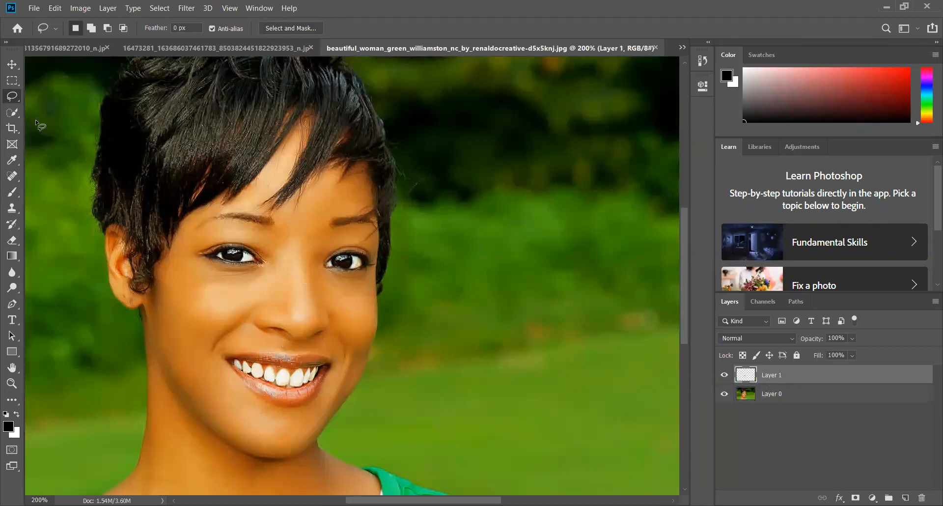
Move the copied nose onto the green background right of the face, and step back and forth through the change with undo and redo
left_click(12, 64)
left_click_drag(435, 314, 453, 321)
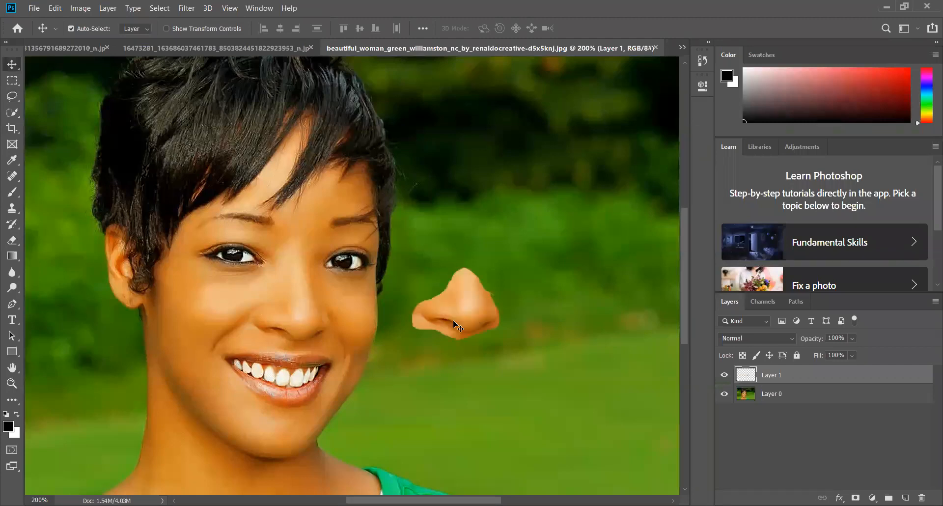
key("ctrl+z")
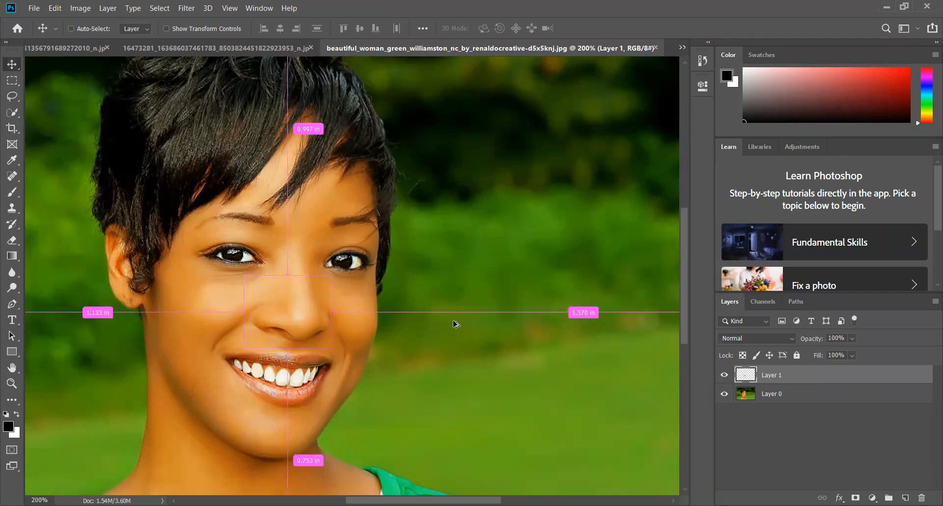
key("ctrl+shift+z")
key("ctrl+z")
key("ctrl+alt+z")
key("ctrl+alt+z")
key("ctrl+shift+z")
key("ctrl+z")
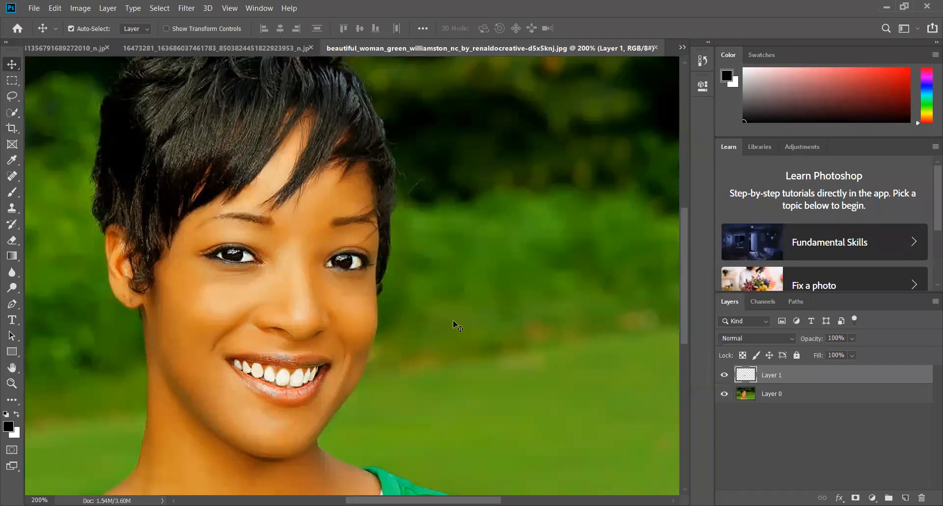
Select only Layer 1 holding the copied nose and delete it
key("ctrl+alt+a")
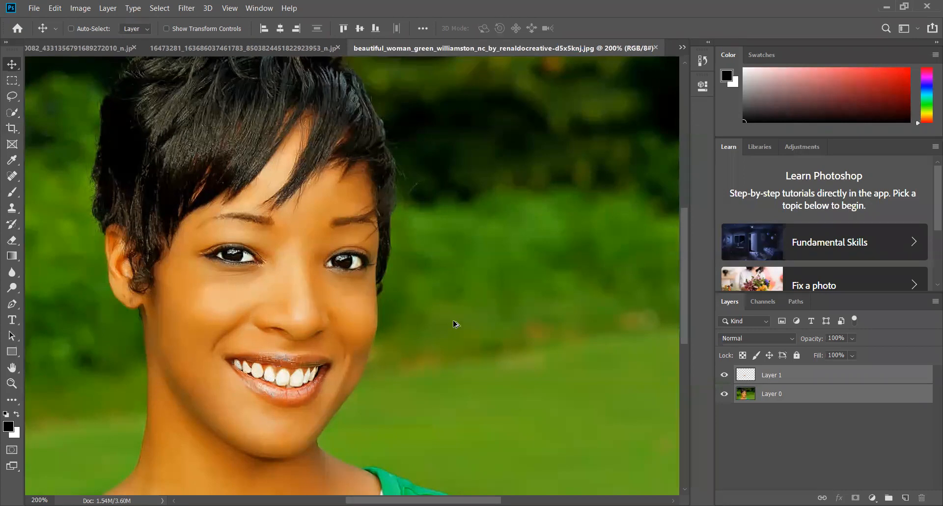
left_click(71, 28)
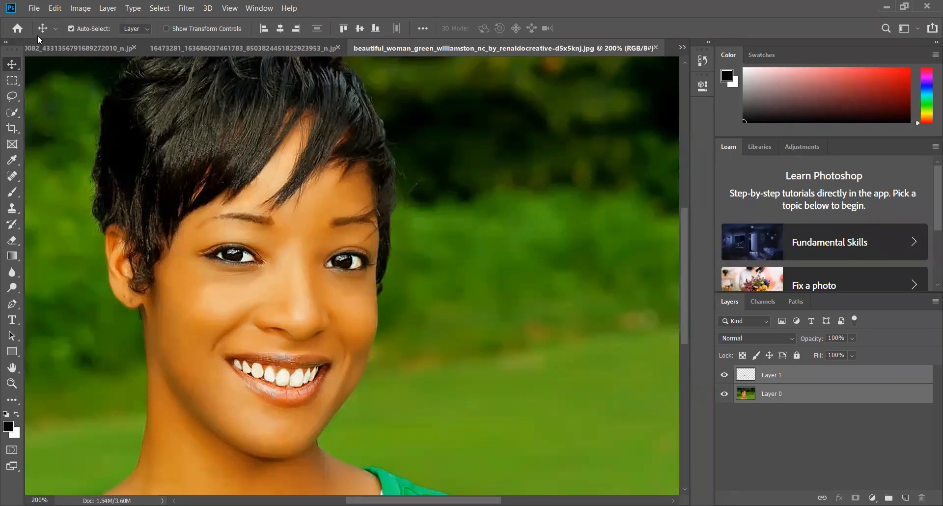
left_click(38, 9)
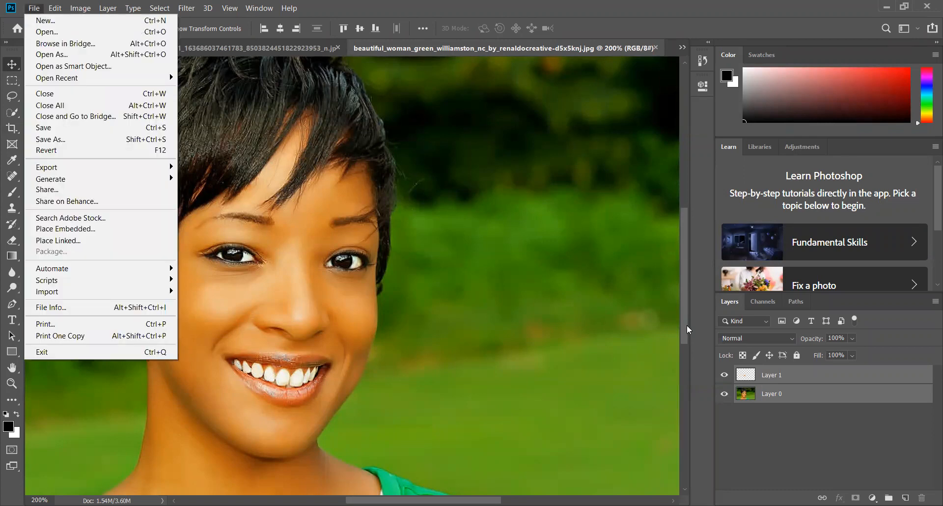
left_click(777, 381)
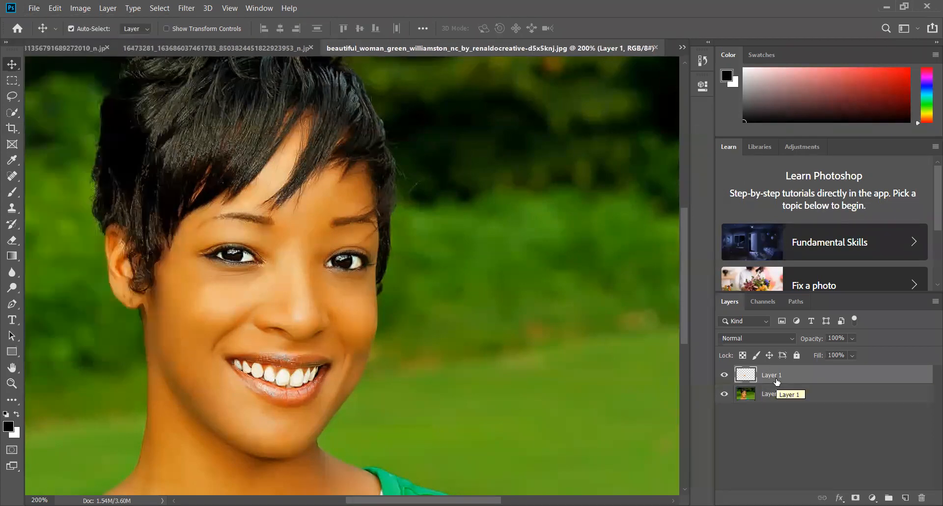
key("Delete")
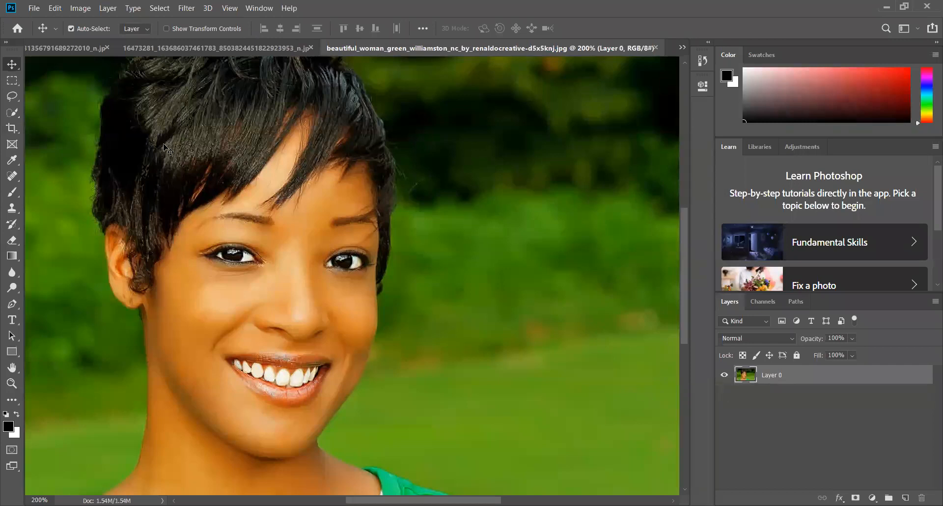
Select the whole green background around the woman with the Quick Selection tool at 100% view, subtracting the hair edge from the selection
left_click(11, 115)
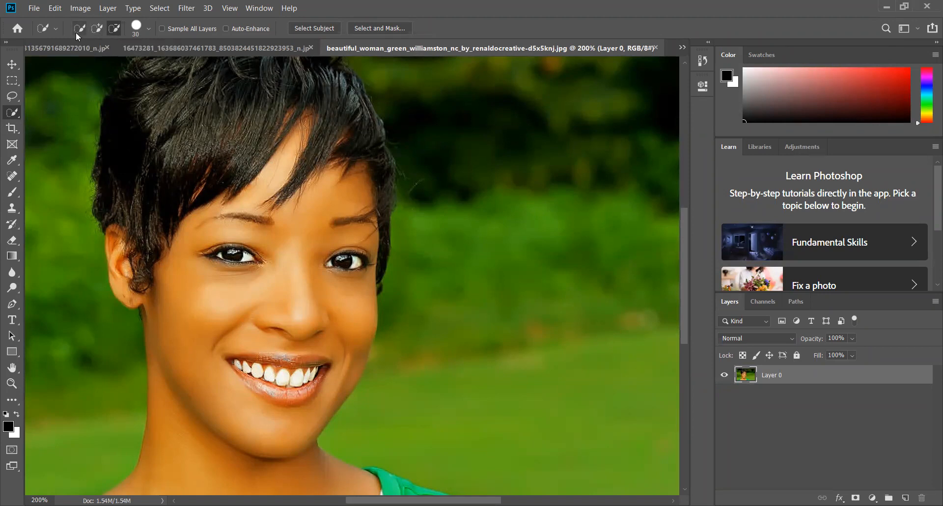
left_click(97, 30)
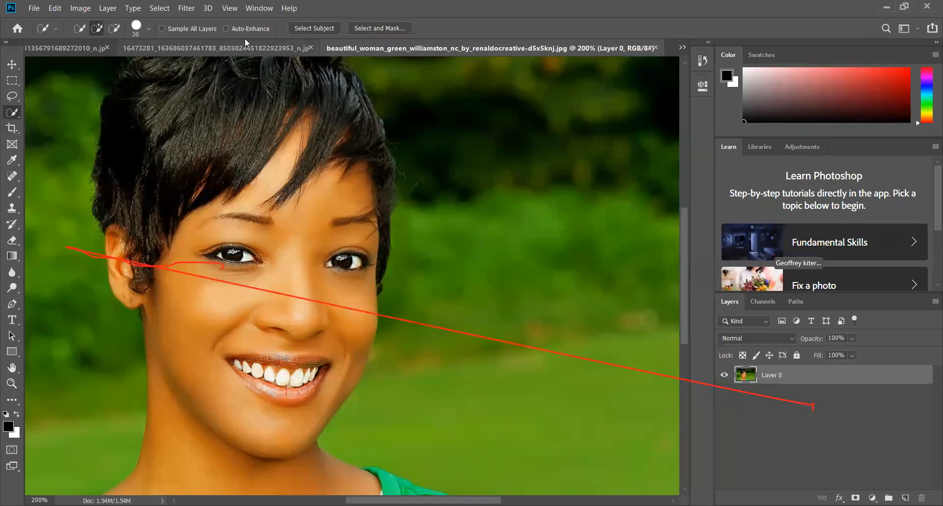
left_click(227, 10)
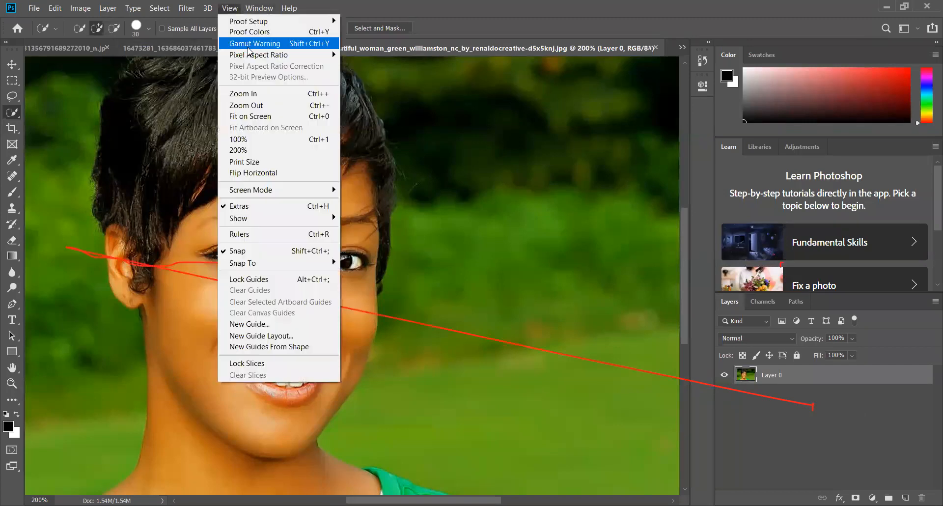
left_click(255, 106)
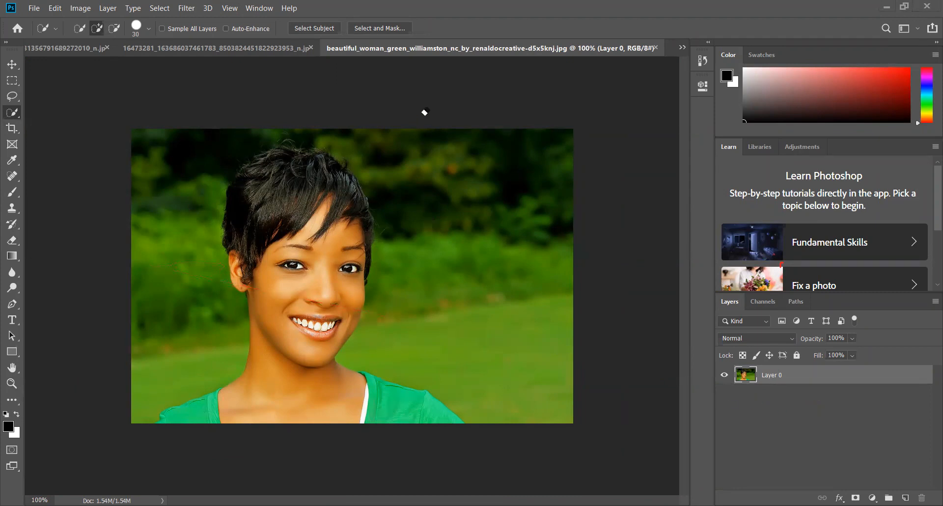
left_click(97, 29)
mouse_move(362, 134)
left_mouse_down()
mouse_move(439, 189)
mouse_move(438, 177)
mouse_move(458, 191)
mouse_move(479, 218)
left_mouse_up()
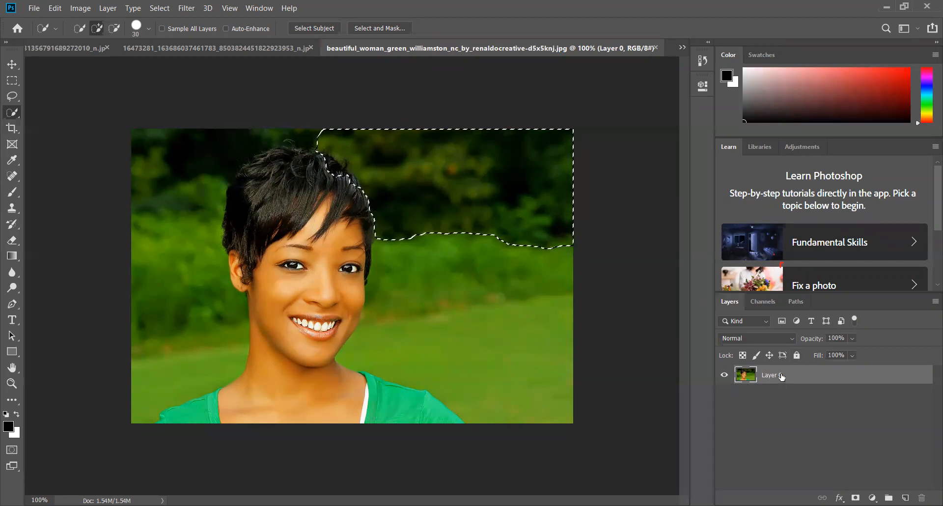
left_click(512, 288)
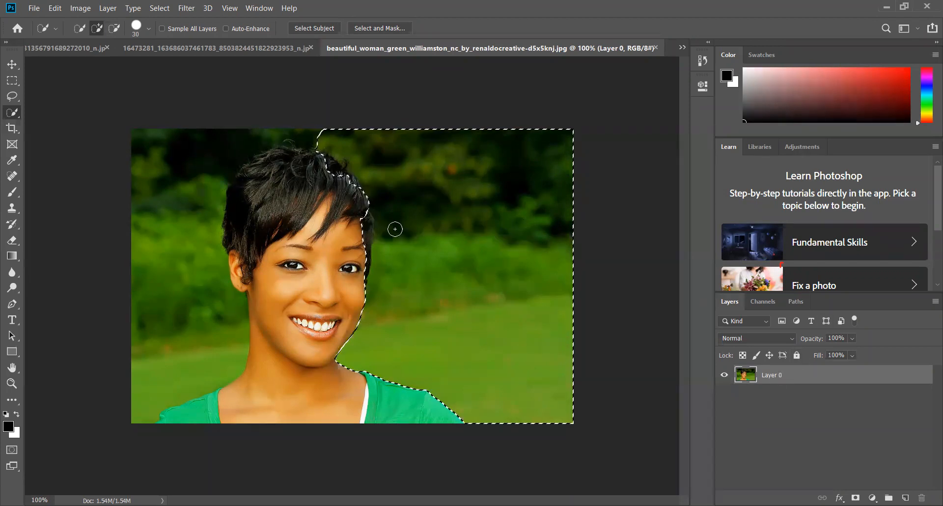
mouse_move(141, 158)
left_mouse_down()
mouse_move(184, 258)
mouse_move(185, 287)
left_mouse_up()
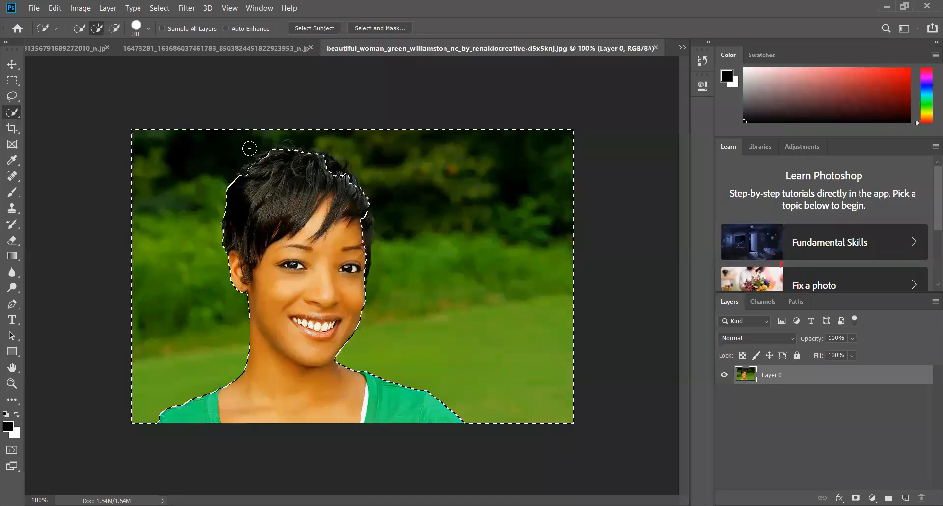
left_click(115, 30)
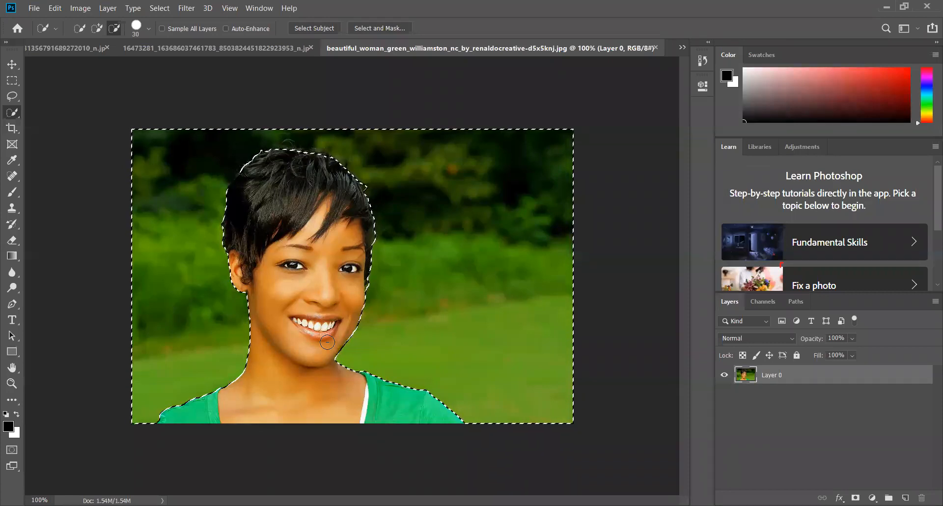
Delete the selected background, clear the selection, and move the cut-out woman to the right and back to the left
key("Delete")
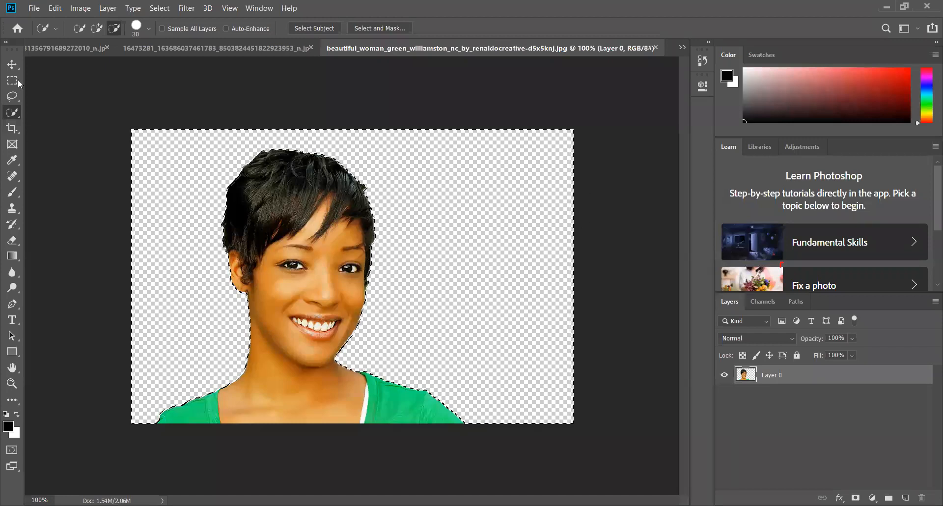
left_click(12, 67)
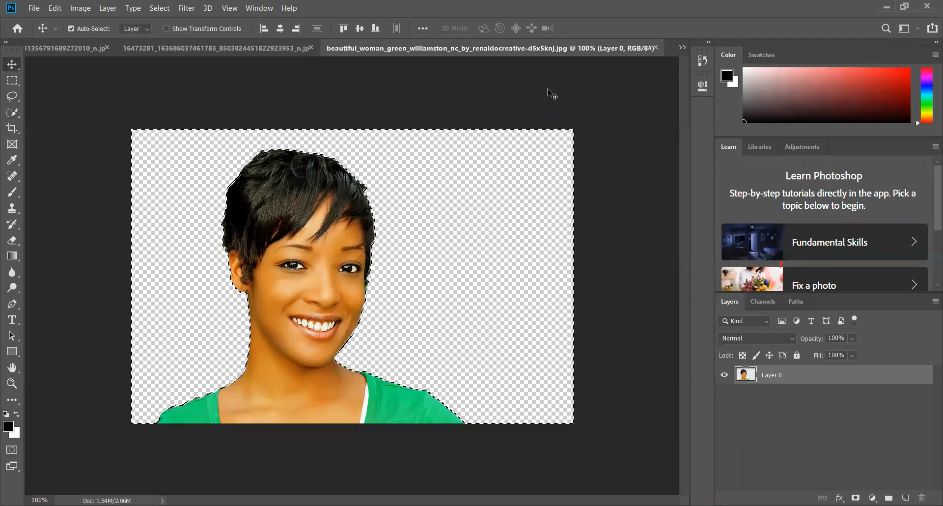
key("ctrl+d")
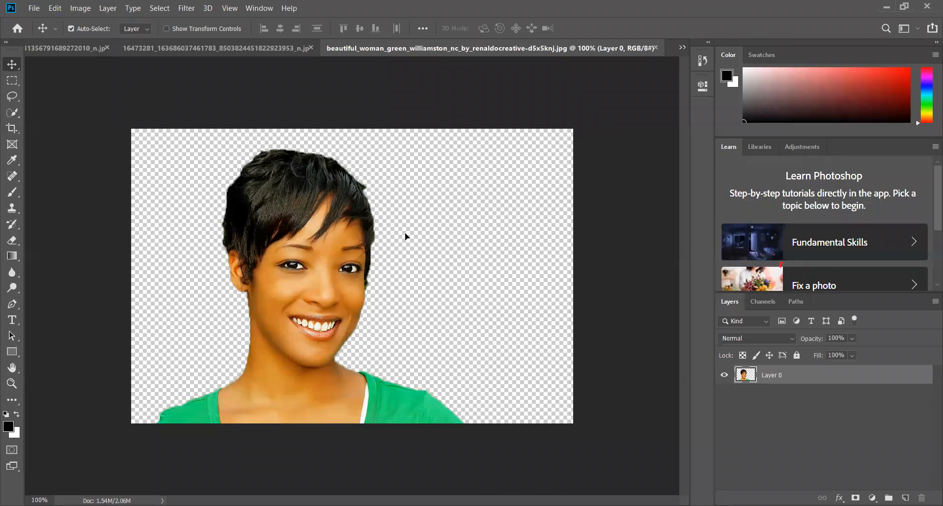
left_click_drag(460, 249, 494, 255)
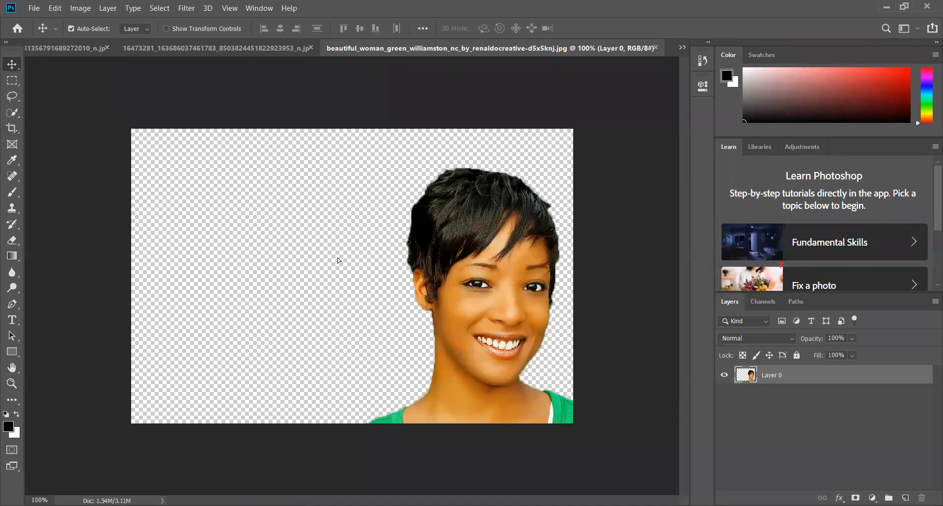
left_click_drag(343, 265, 153, 256)
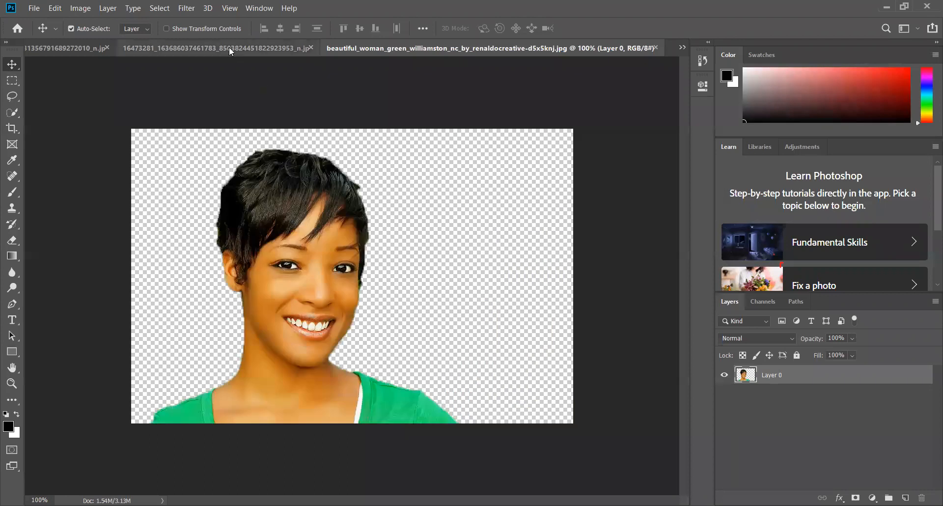
Look through the open photos, including the hijab portrait and ide_3_by_dejasoj-d4rgkef.png, and bring up don__t_say_a_word_by_fb101.jpg
left_click(230, 48)
left_click(601, 53)
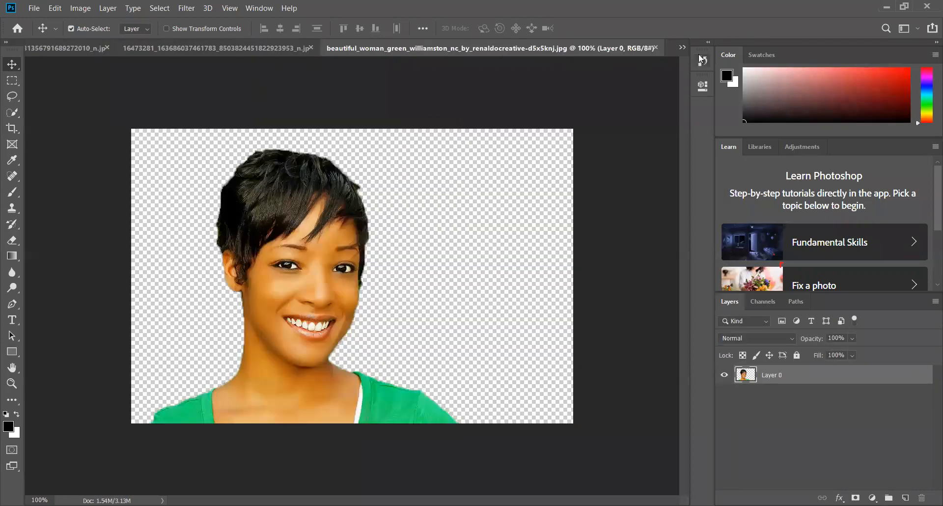
left_click(682, 48)
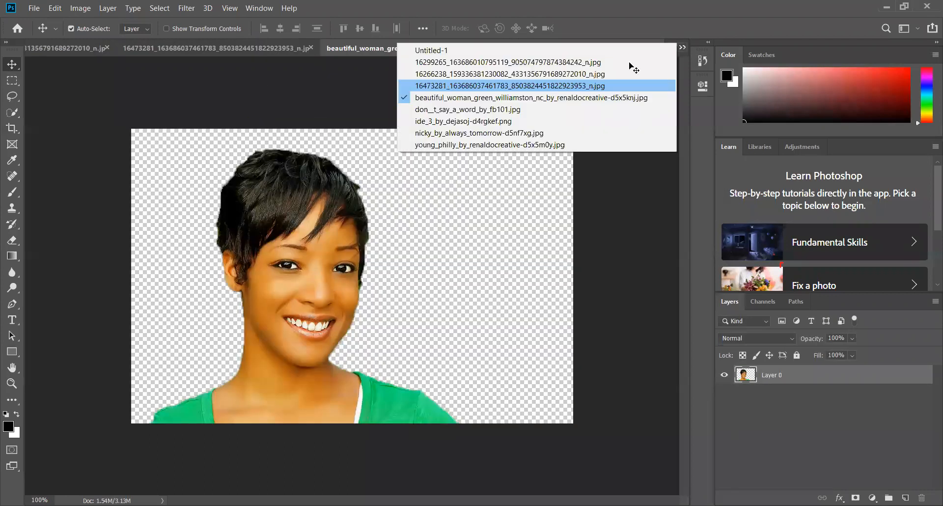
left_click(633, 81)
left_click(681, 49)
left_click(614, 59)
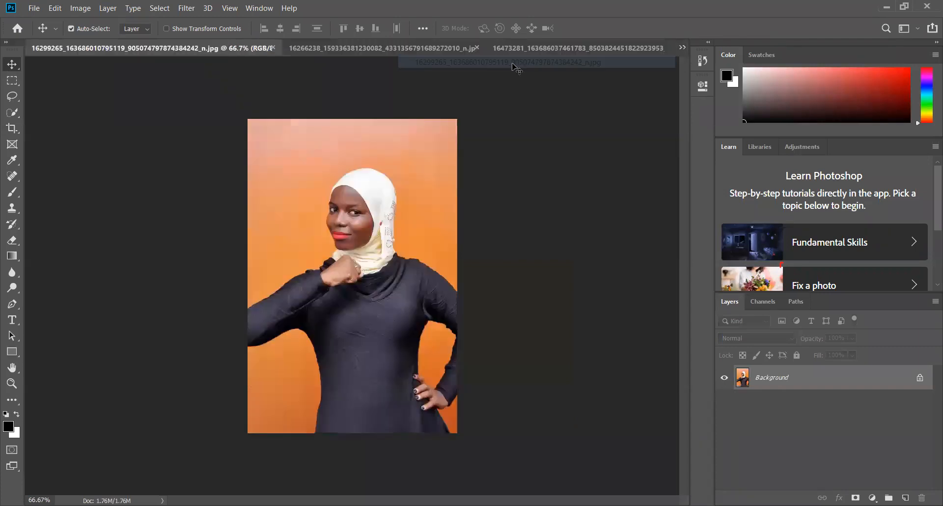
left_click(686, 49)
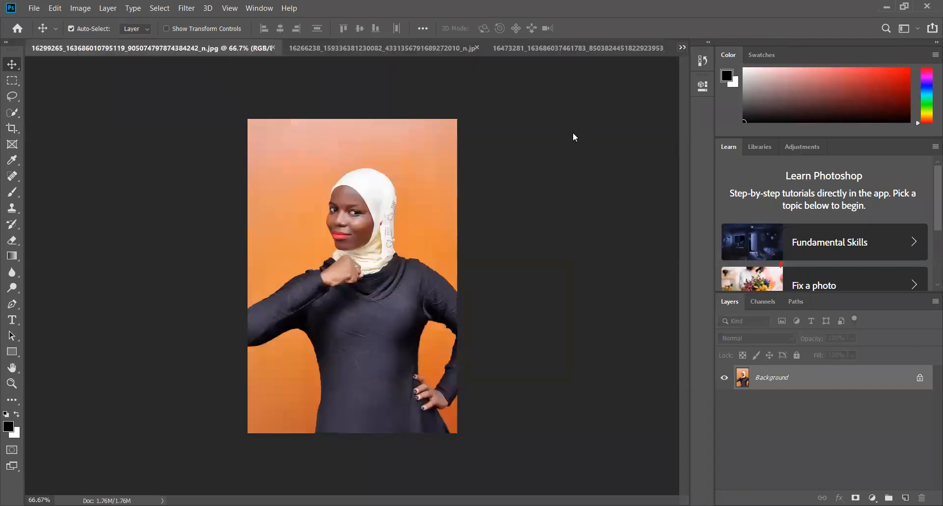
left_click(572, 131)
left_click(682, 47)
left_click(485, 119)
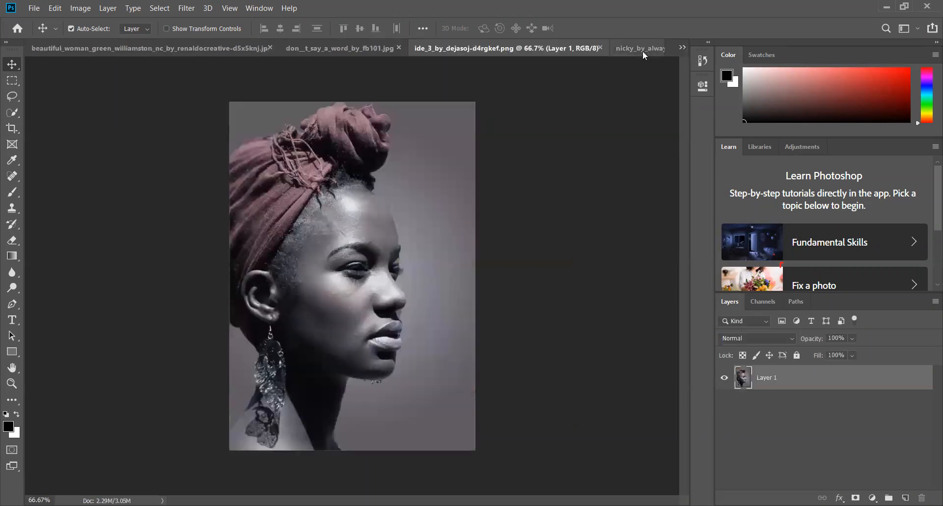
left_click(686, 48)
left_click(508, 109)
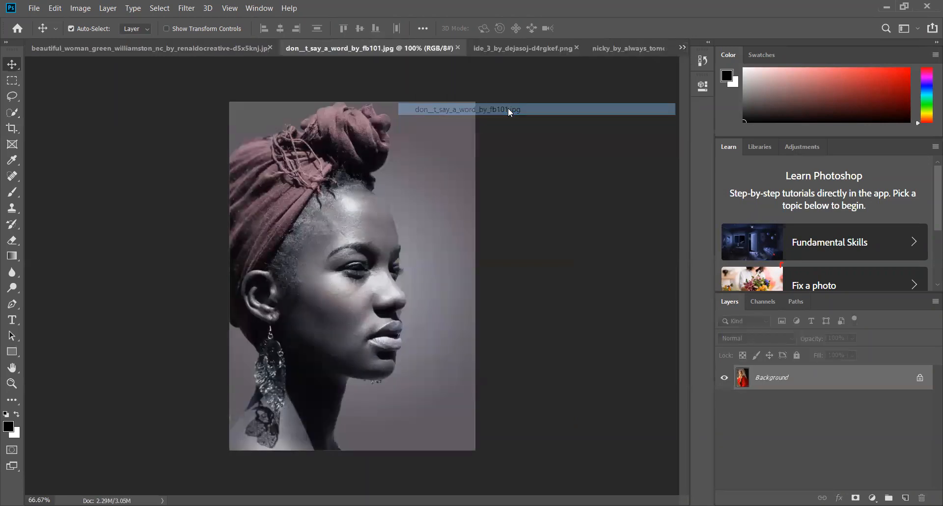
Open 1970_chevrolet_chevelle_supersport_by_americanmuscle-damfsn2 from the African folder and unlock its Background layer
left_click(34, 9)
left_click(43, 29)
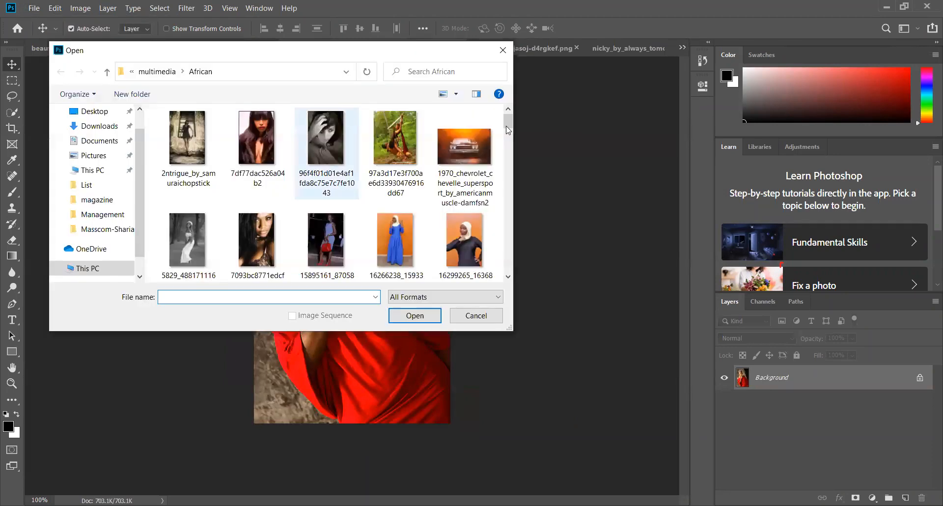
left_click(449, 145)
left_click(415, 315)
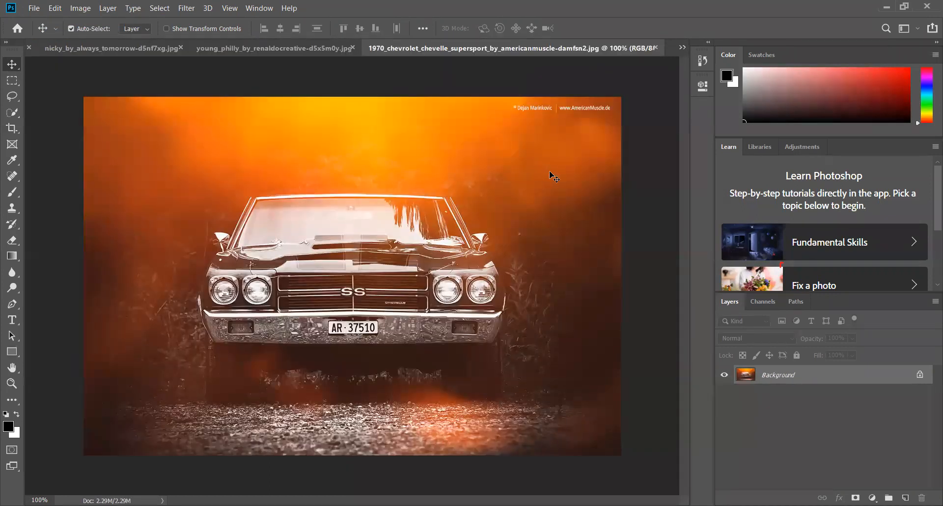
left_click(921, 378)
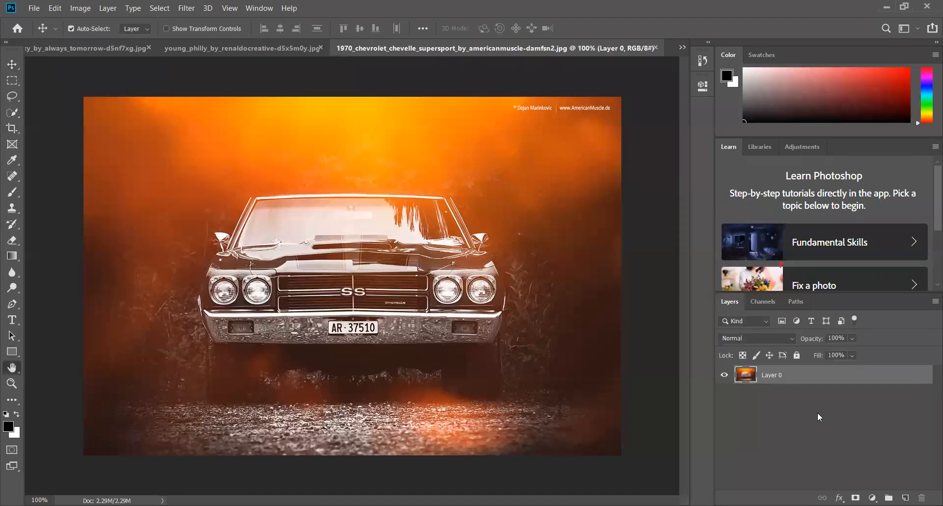
left_click(674, 83)
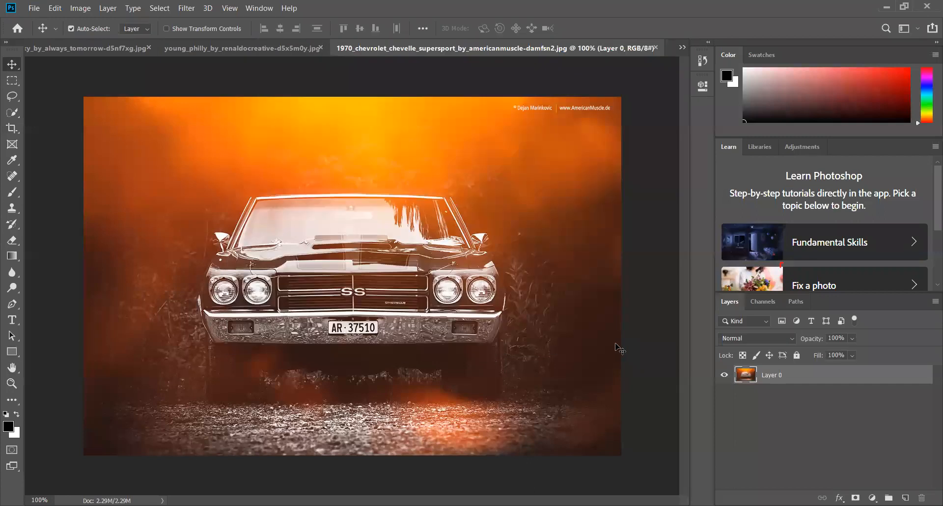
Copy the entire car photo and paste it into the beautiful_woman_green document with the cut-out woman
key("ctrl")
key("ctrl+a")
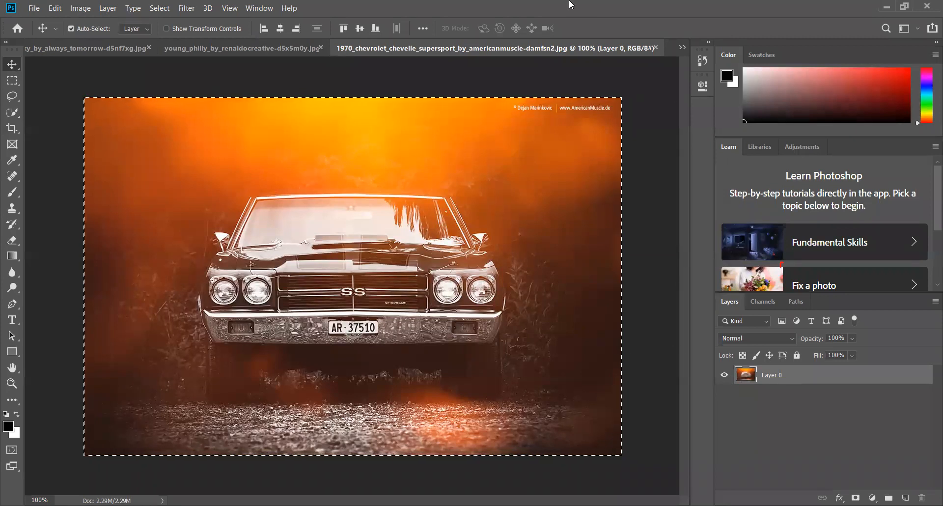
left_click(684, 48)
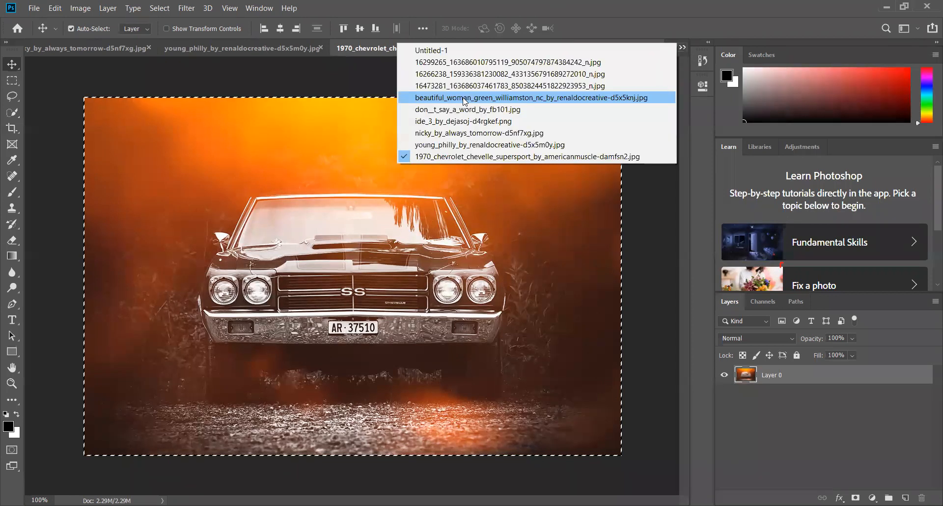
left_click(465, 101)
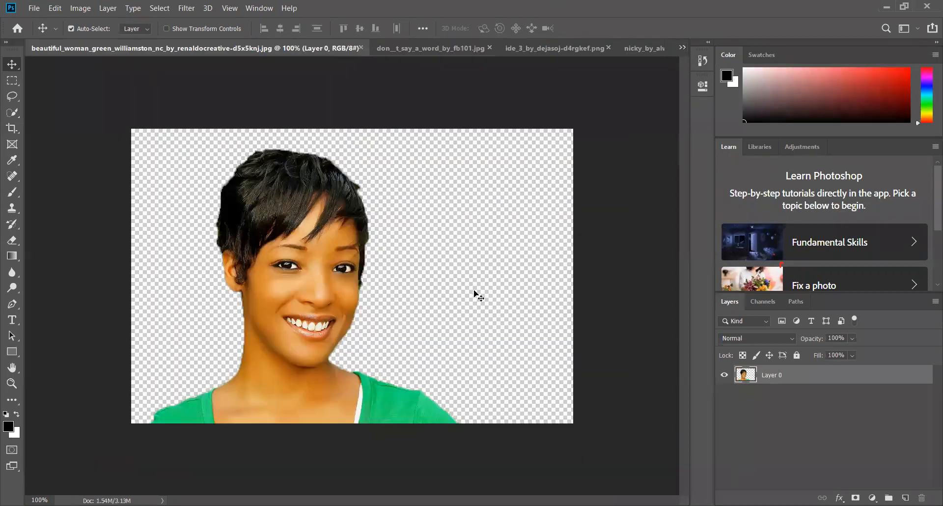
key("ctrl")
key("ctrl+v")
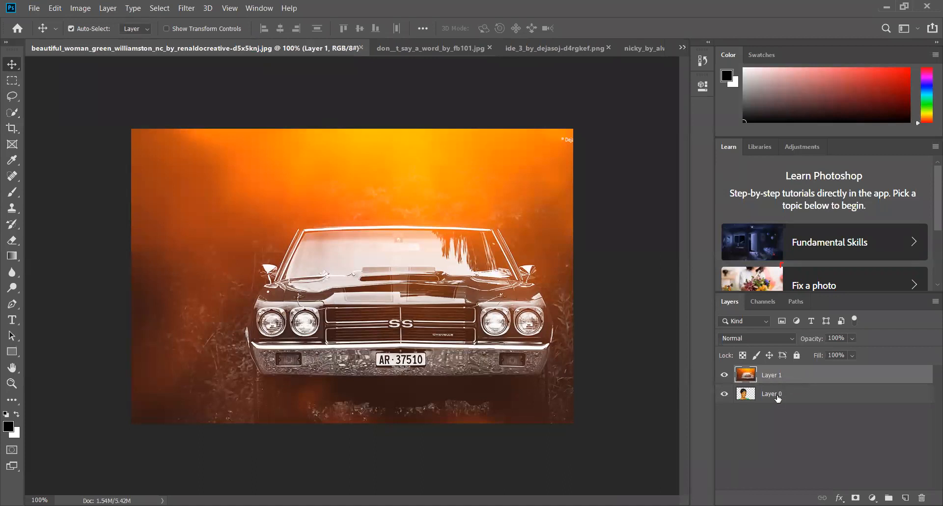
Place the woman's Layer 0 above the car's Layer 1 and move her to the right side of the car
left_click(778, 395)
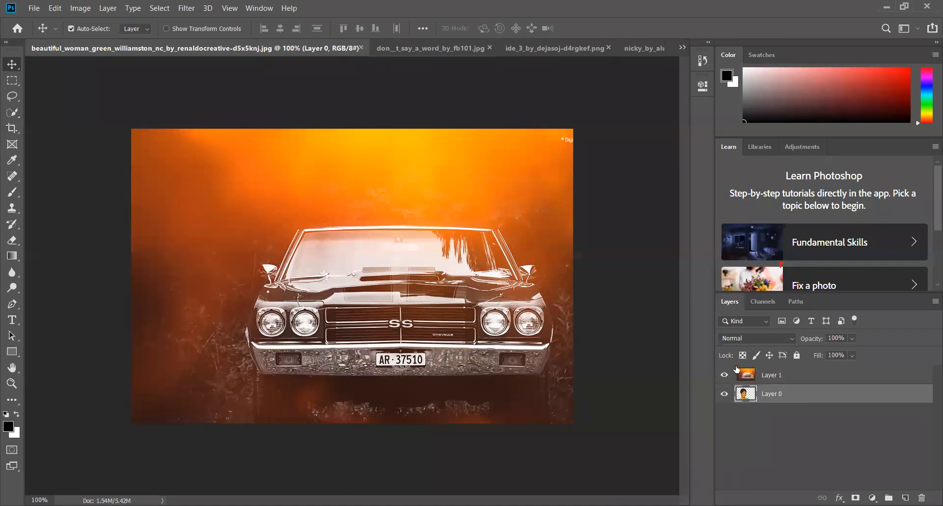
left_click(777, 416)
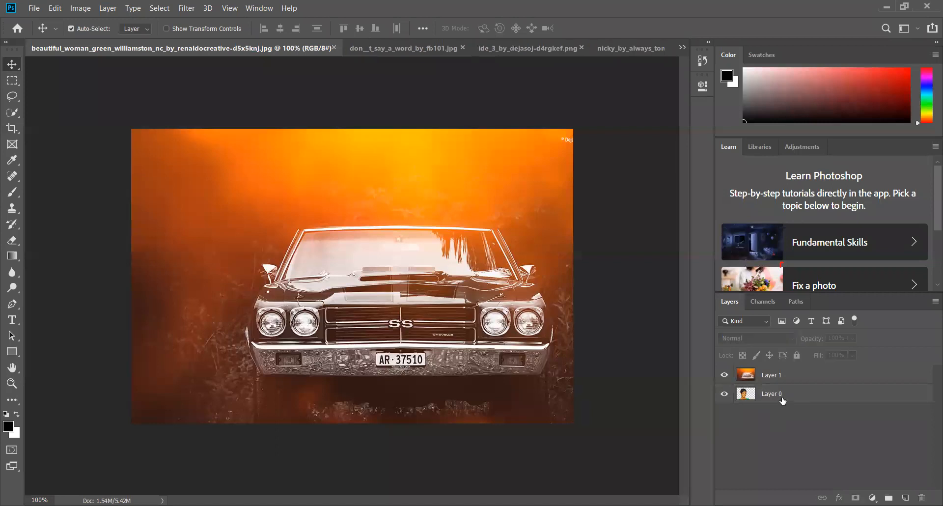
left_click(782, 397)
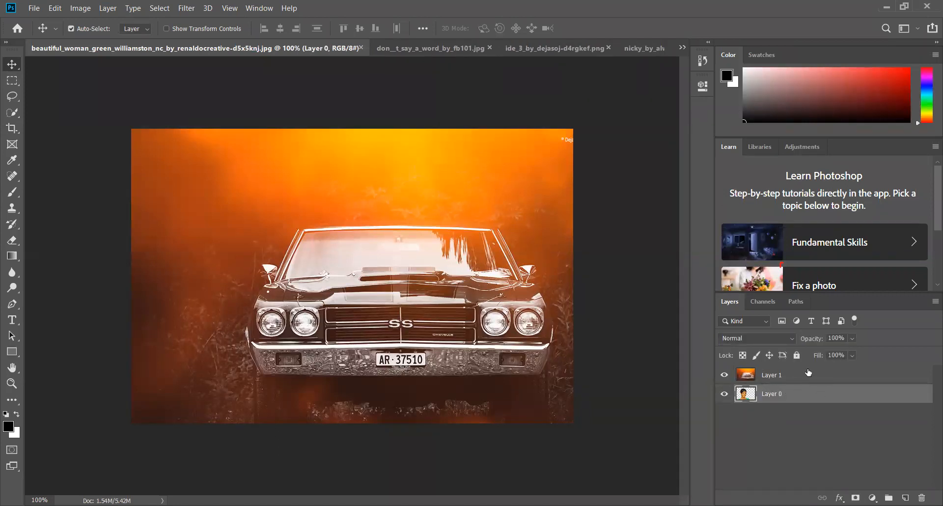
left_click_drag(783, 394, 784, 370)
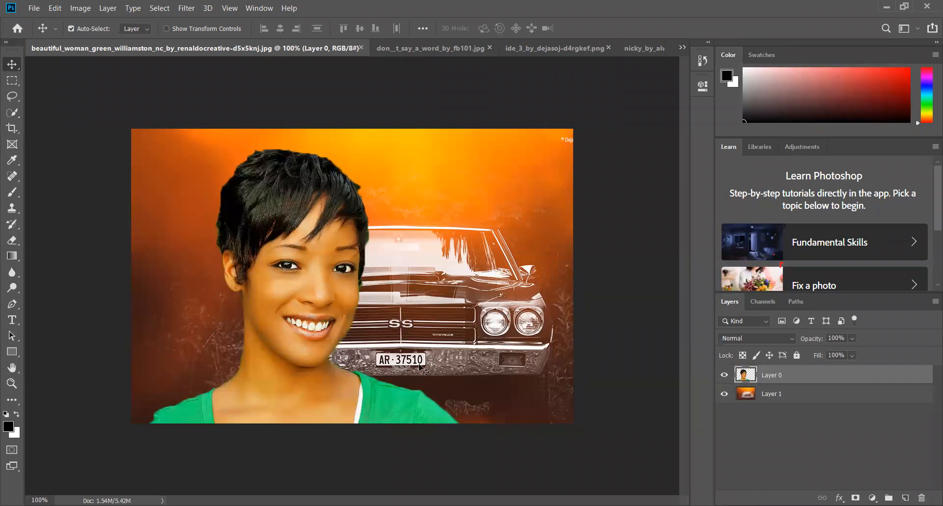
left_click_drag(422, 406, 630, 418)
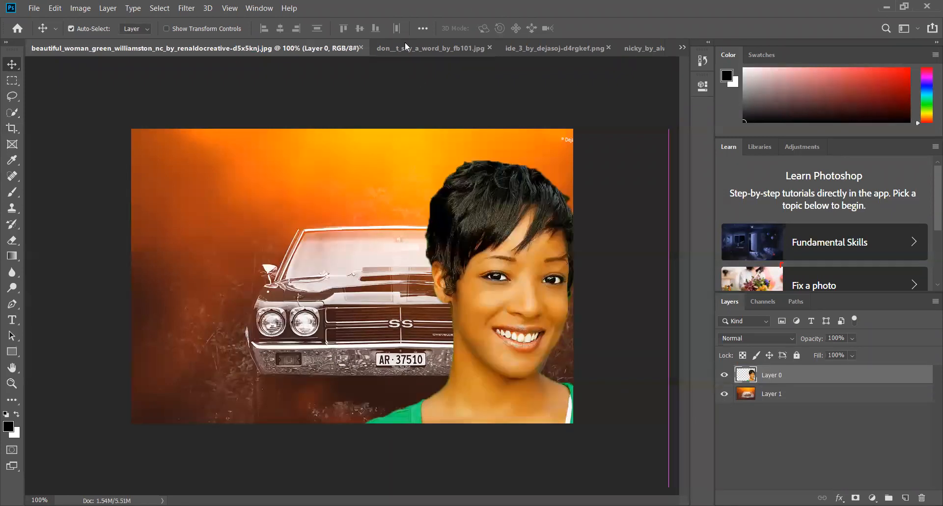
Look through the open photos and bring up the one of the woman in the blue dress
left_click(431, 48)
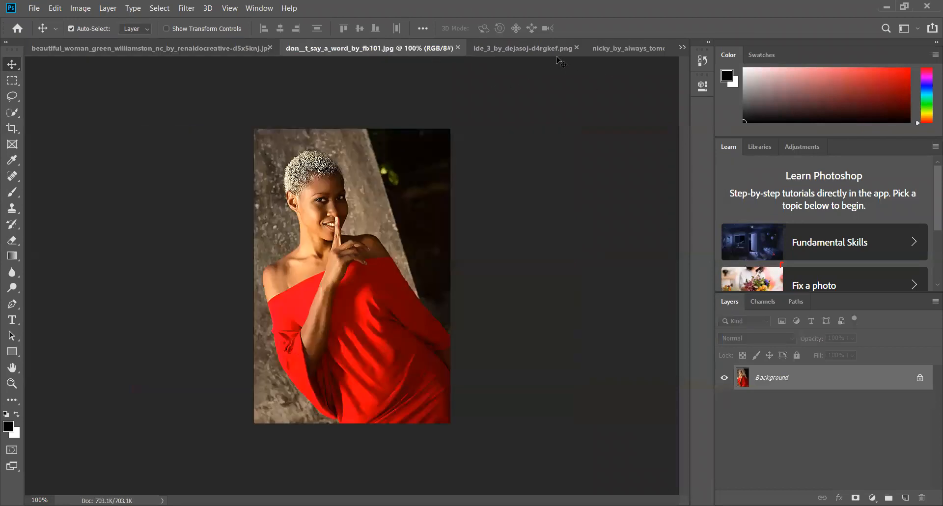
left_click(609, 49)
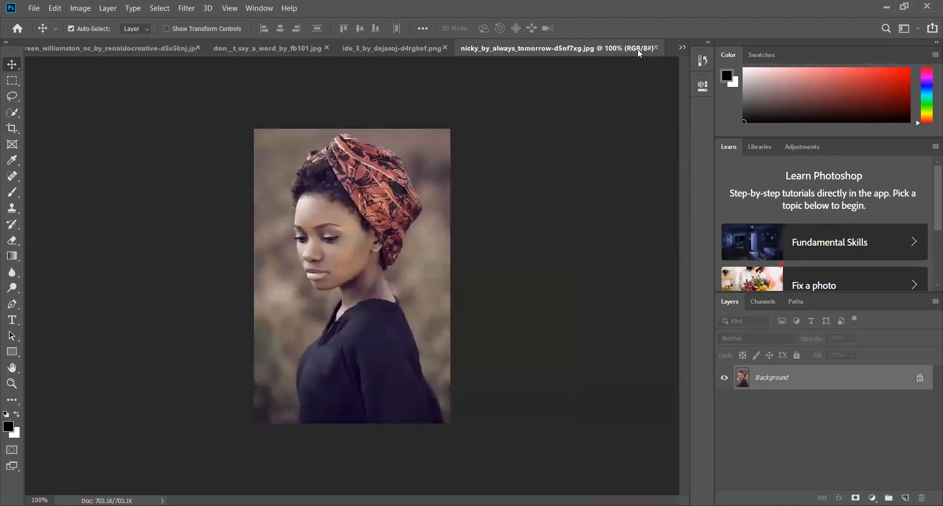
left_click(683, 48)
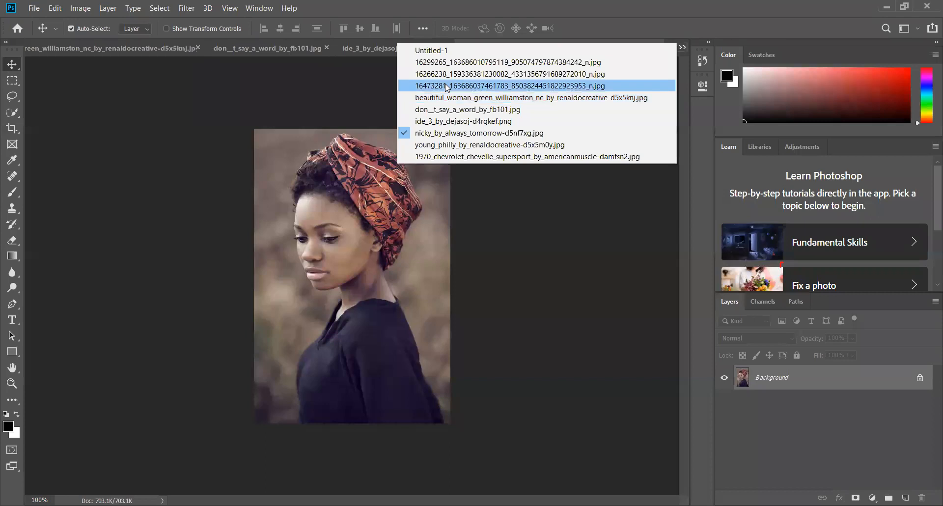
left_click(448, 74)
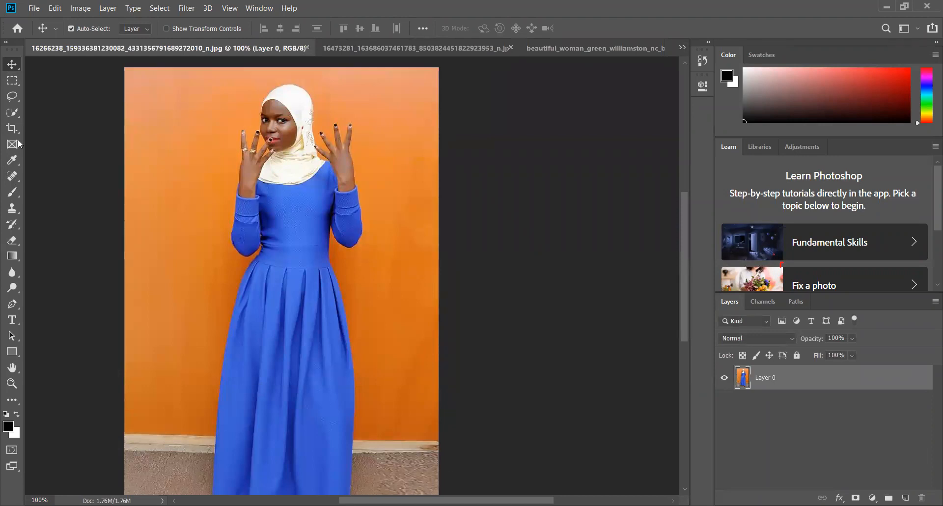
Select the bodice of the blue dress down to the waist with the Quick Selection tool in add mode
left_click(18, 114)
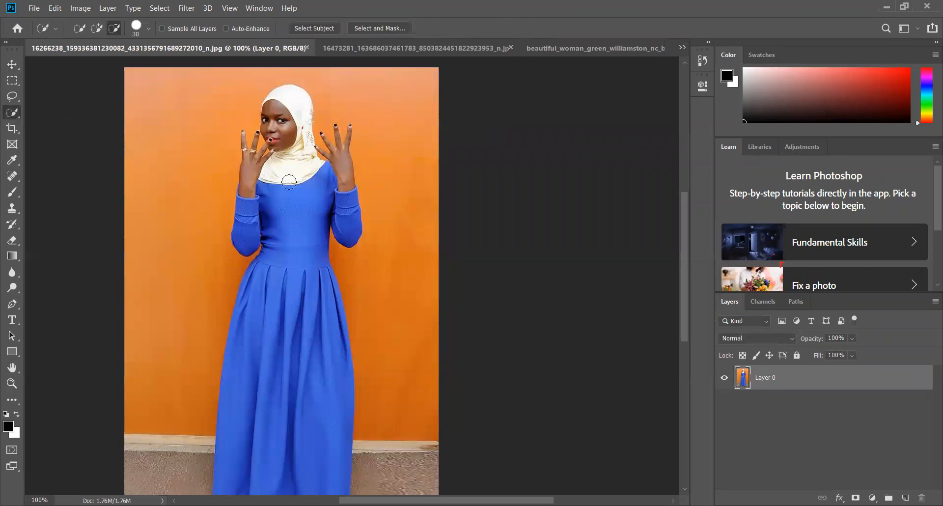
left_click(97, 28)
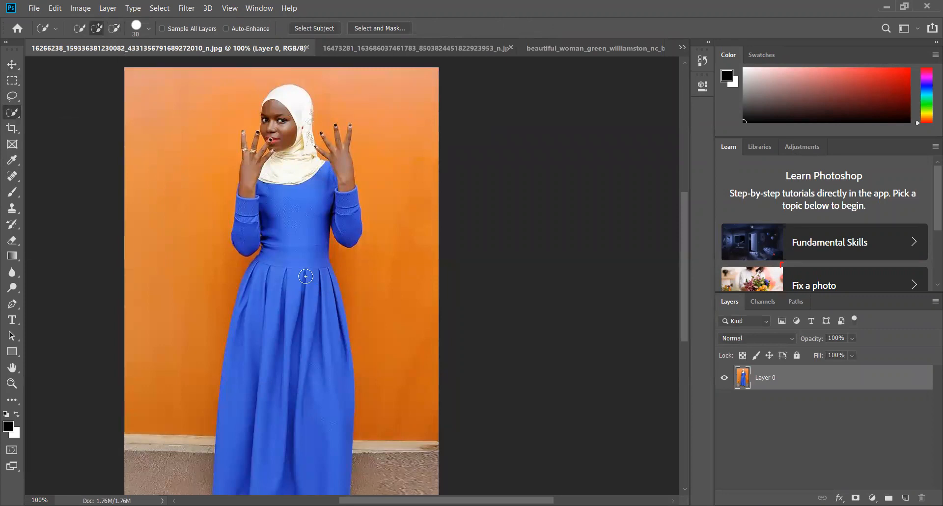
left_click_drag(276, 253, 299, 256)
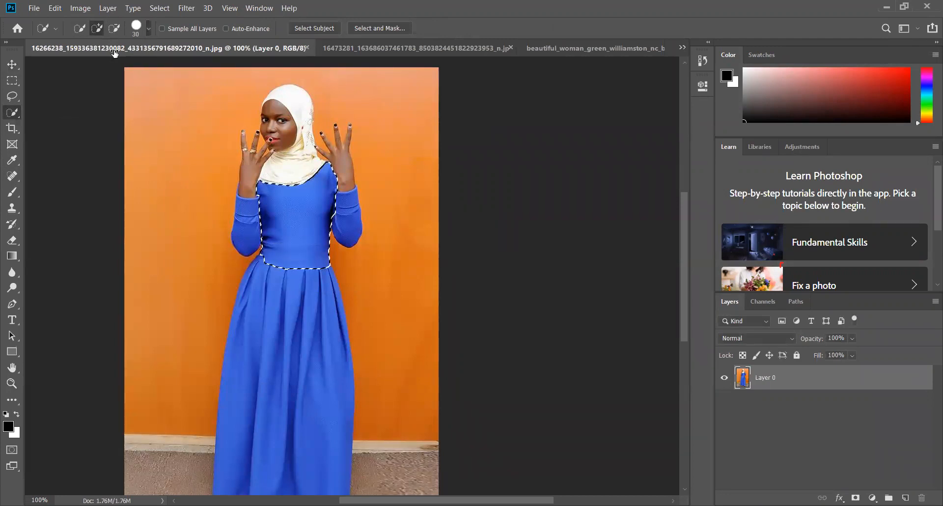
Set the Quick Selection brush to 19 px and subtract the upper bodice, leaving only the waistband selected
left_click(148, 29)
left_click(91, 61)
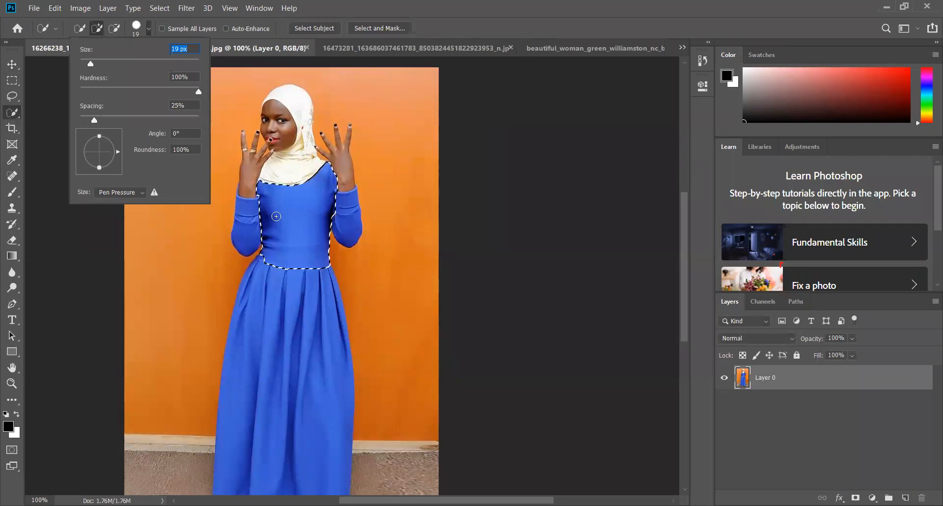
left_click(522, 12)
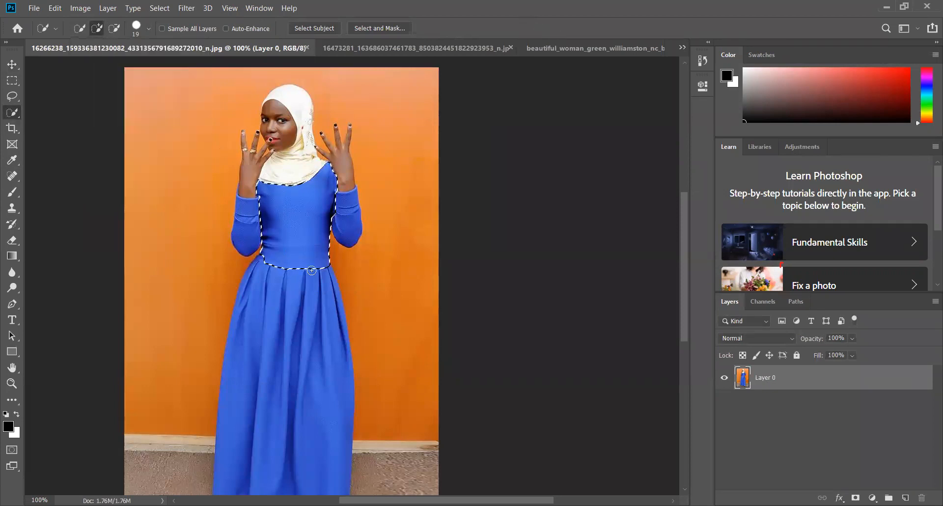
left_click(115, 28)
left_click_drag(295, 184, 307, 202)
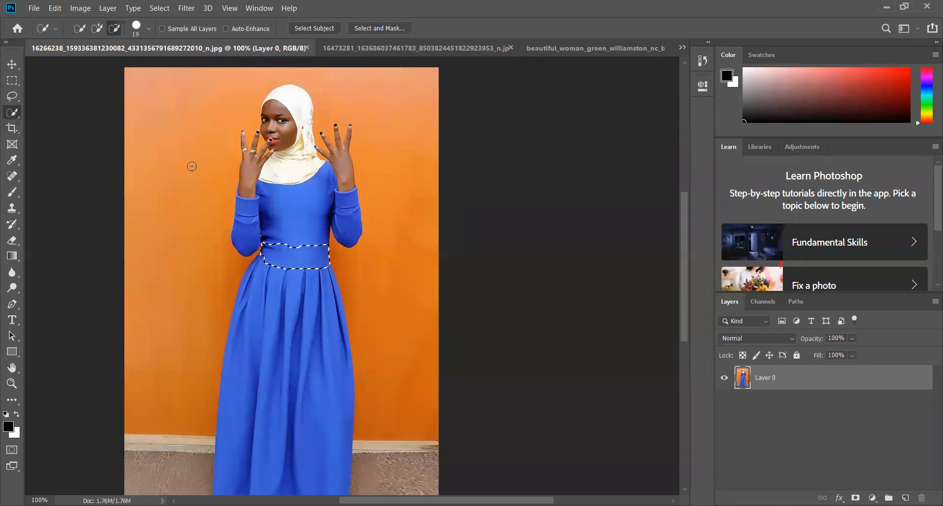
Try a Brightness/Contrast adjustment with brightness -49 and contrast 79 on the selected waistband, and cancel it
left_click(77, 11)
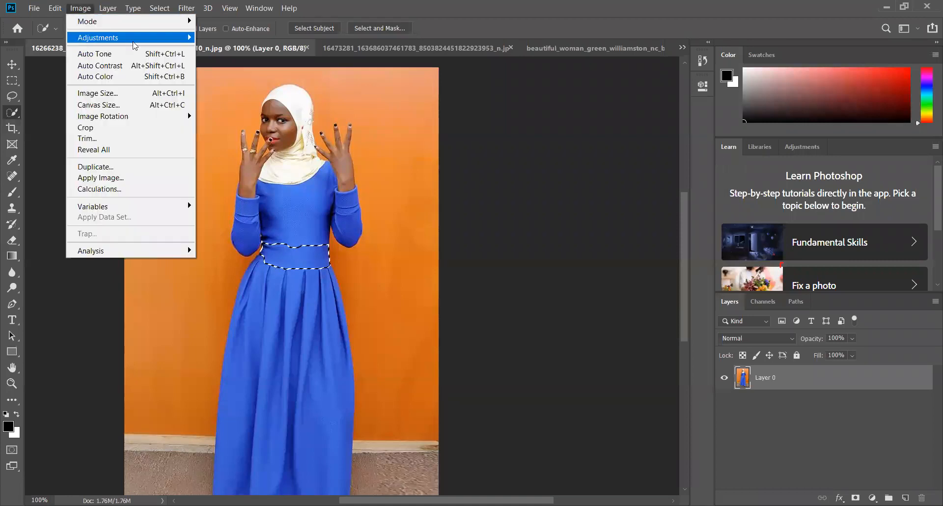
mouse_move(133, 39)
left_click(238, 38)
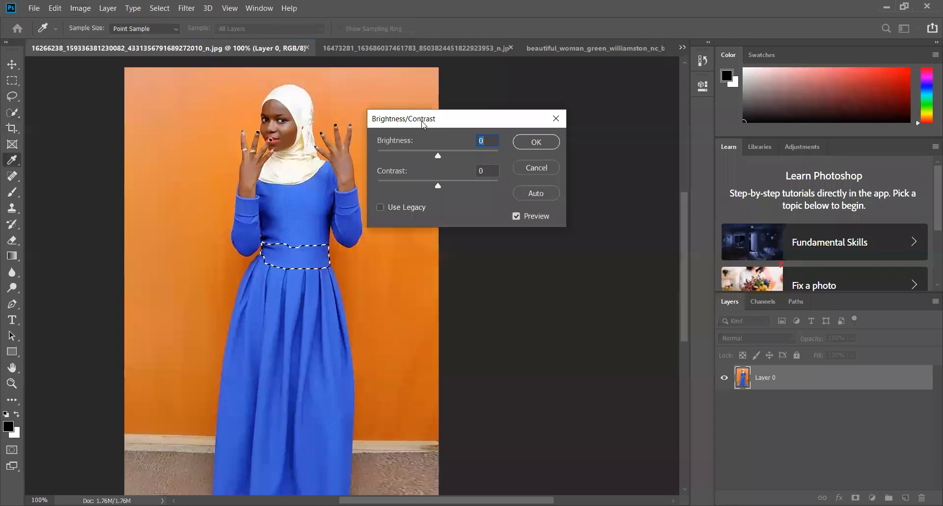
left_click_drag(654, 179, 633, 186)
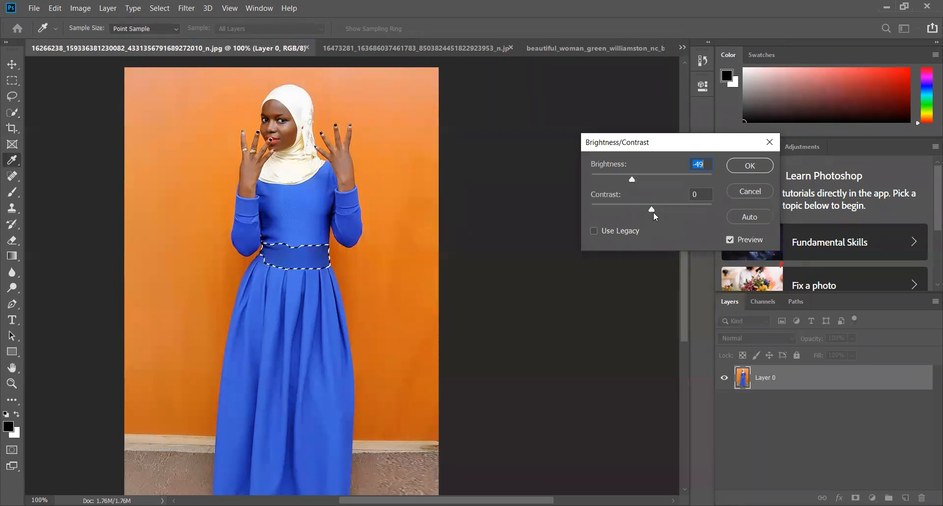
key("Tab")
left_click(749, 190)
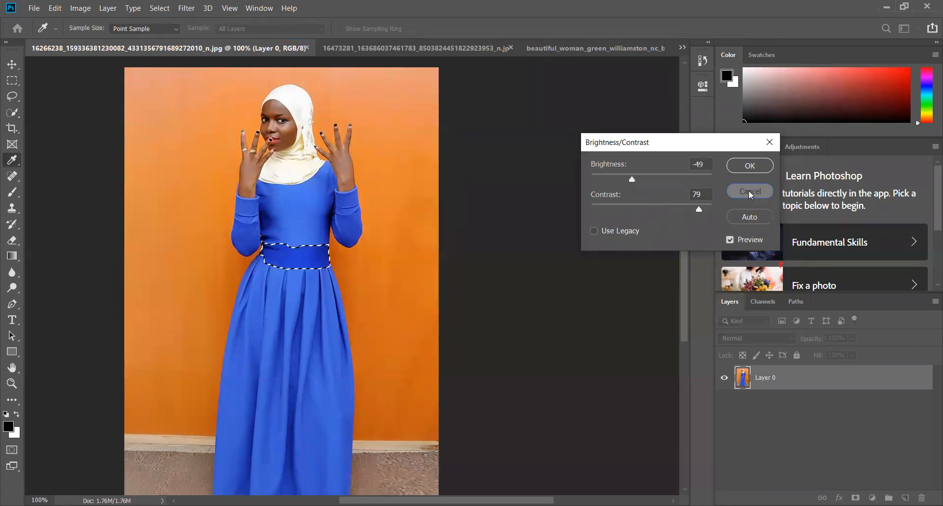
Recolour the selected waistband pink using Hue/Saturation with hue +75 and saturation +35
left_click(87, 8)
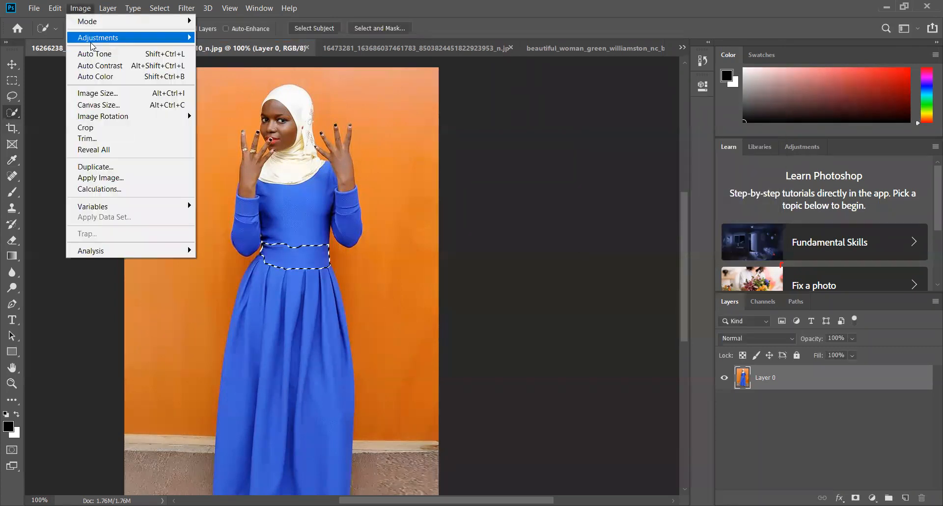
mouse_move(93, 45)
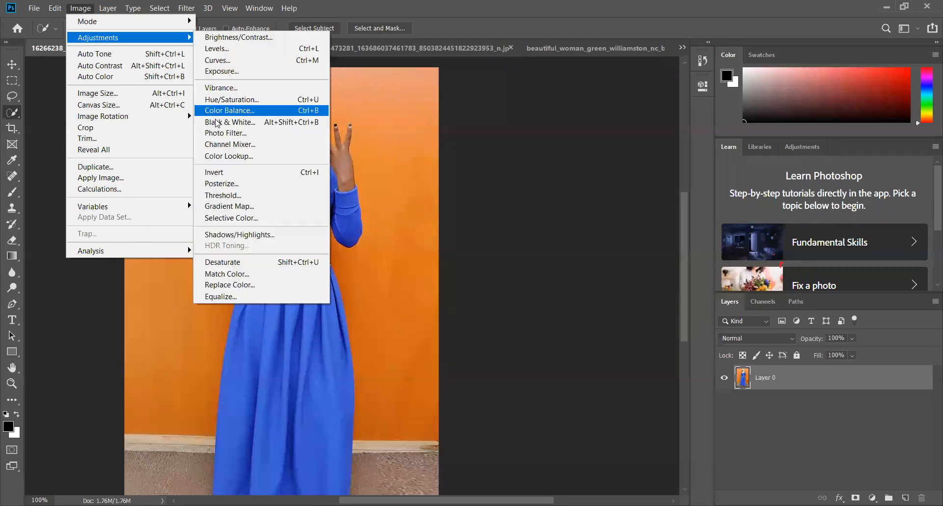
left_click(224, 100)
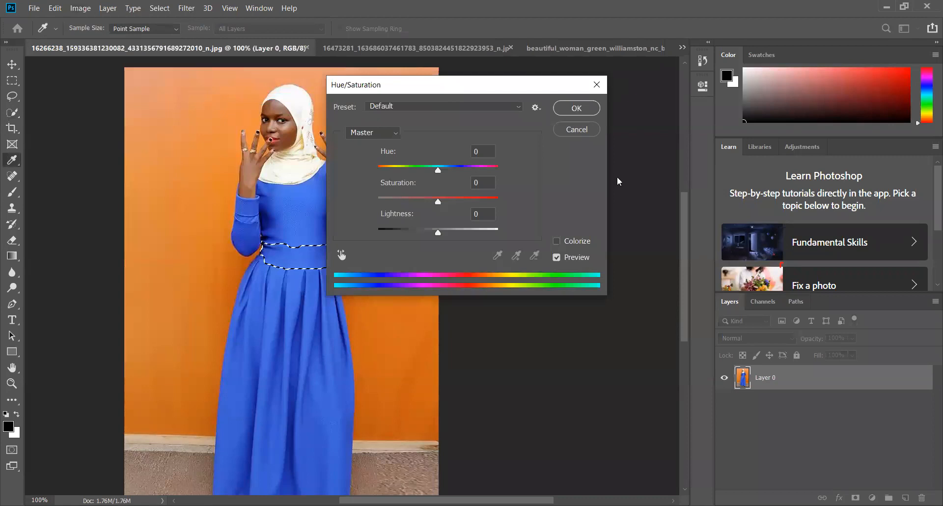
left_click_drag(616, 173, 650, 175)
left_click_drag(617, 204, 636, 204)
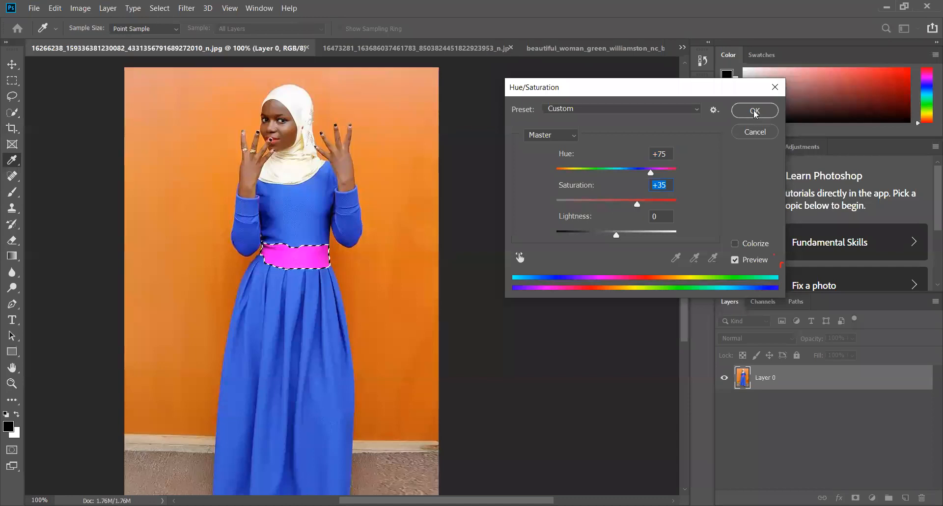
key("Return")
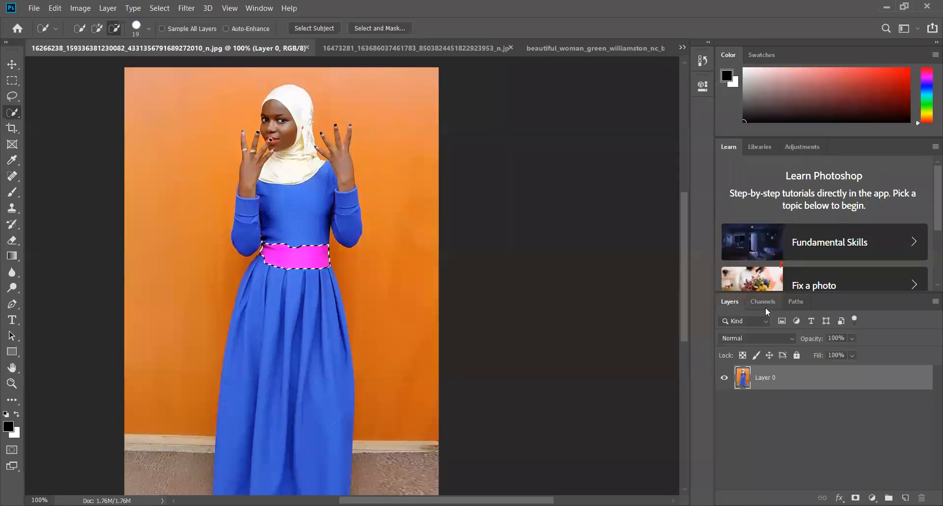
Clear the waistband selection, and undo both the deselection and the Hue/Saturation recolouring
left_click(764, 304)
key("ctrl+d")
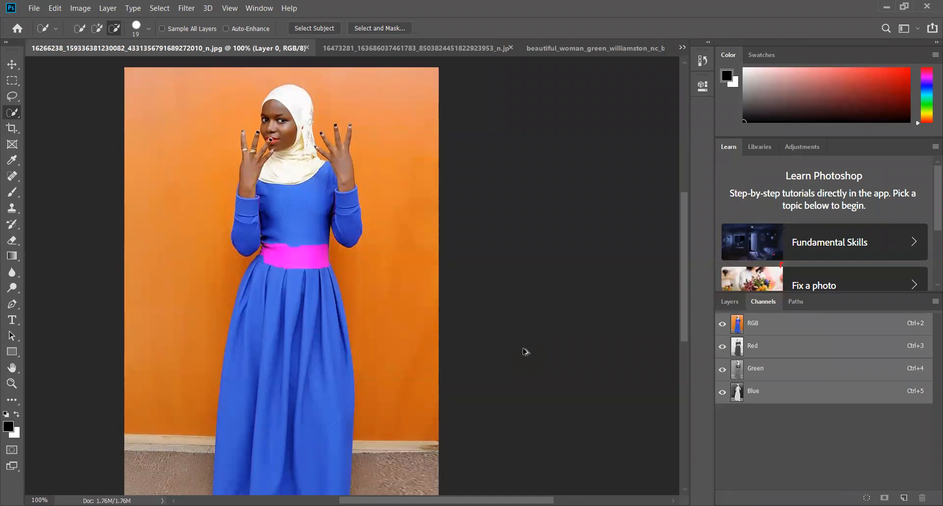
key("ctrl+alt+z")
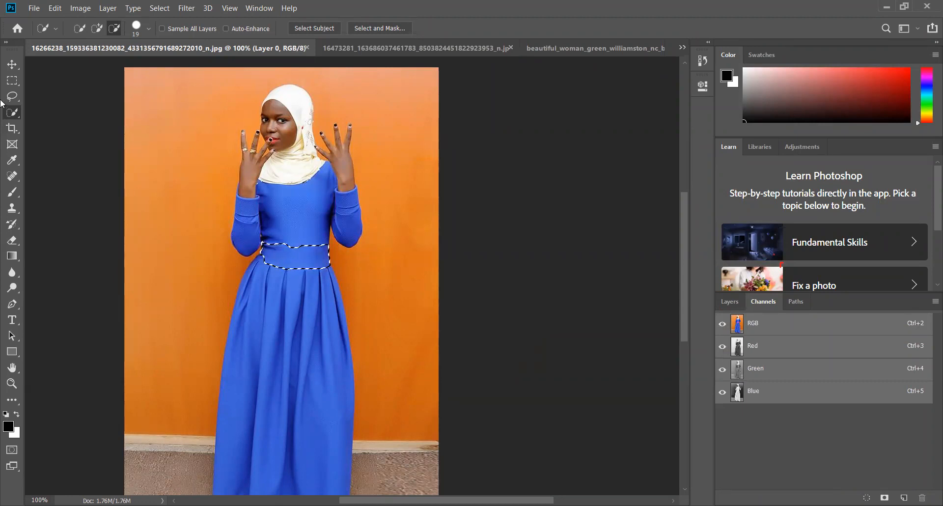
left_click(13, 64)
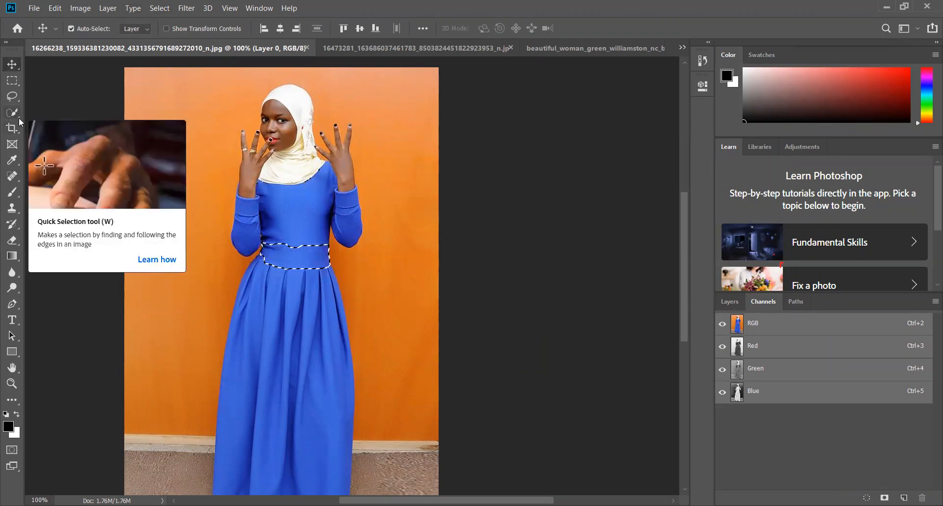
Clear the waistband selection and select the blue dress's bodice and skirt with the Quick Selection tool in add mode, leaving out the sleeves
key("ctrl+d")
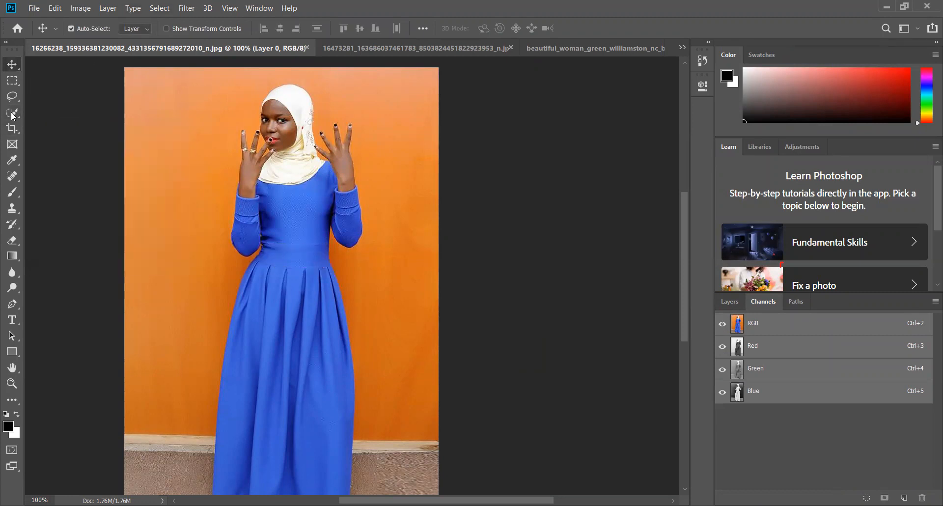
left_click(13, 114)
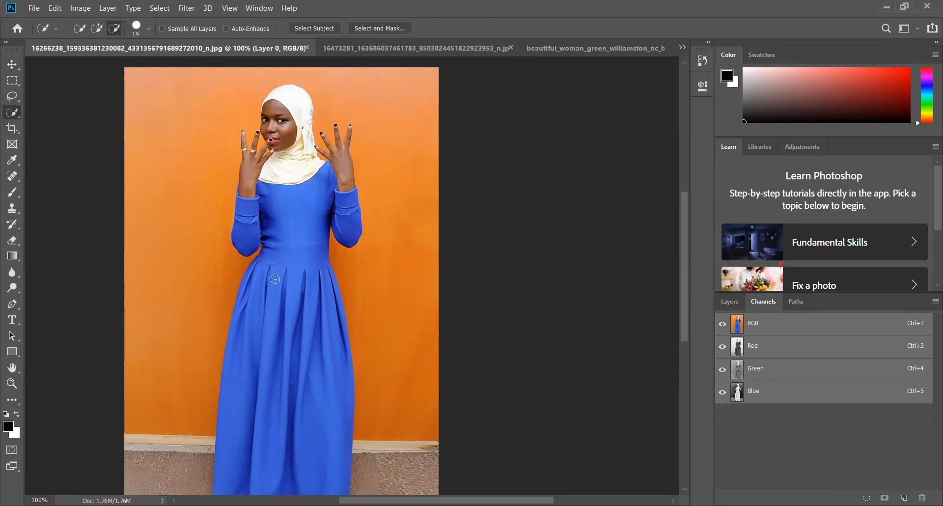
left_click(97, 28)
mouse_move(298, 252)
left_mouse_down()
mouse_move(302, 284)
mouse_move(310, 205)
mouse_move(320, 332)
left_mouse_up()
mouse_move(301, 292)
left_mouse_down()
mouse_move(270, 347)
mouse_move(285, 408)
left_mouse_up()
mouse_move(685, 293)
left_mouse_down()
mouse_move(686, 326)
mouse_move(685, 297)
left_mouse_up()
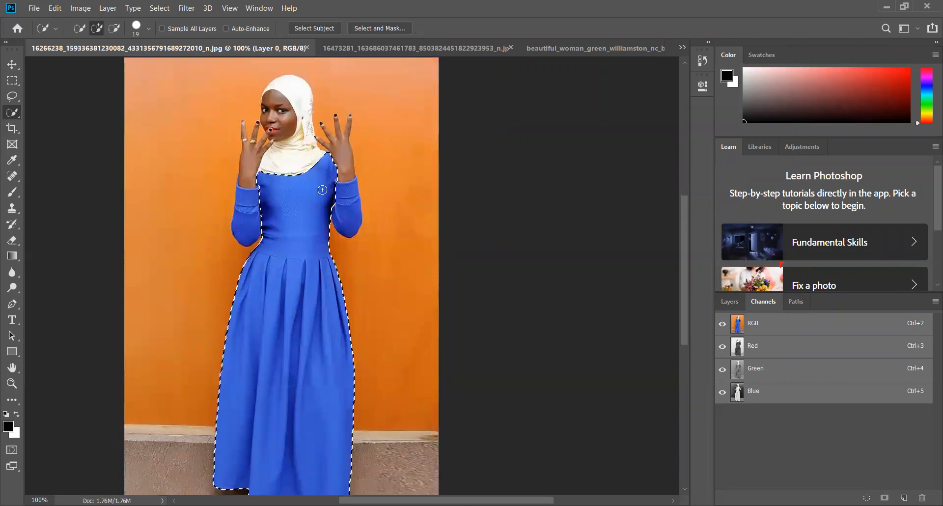
Recolour the selected bodice and skirt light blue using Hue/Saturation, and clear the selection
left_click(81, 9)
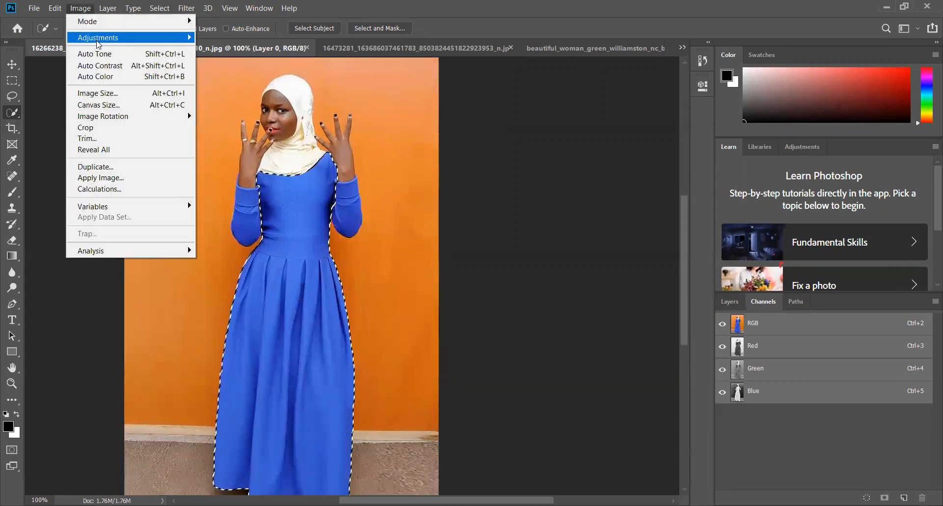
left_click(274, 101)
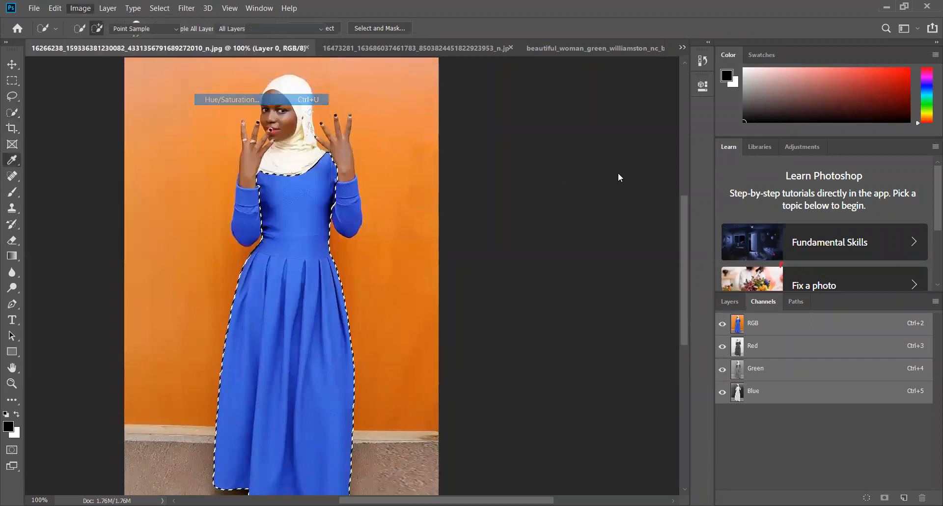
left_click_drag(617, 173, 596, 174)
left_click(756, 110)
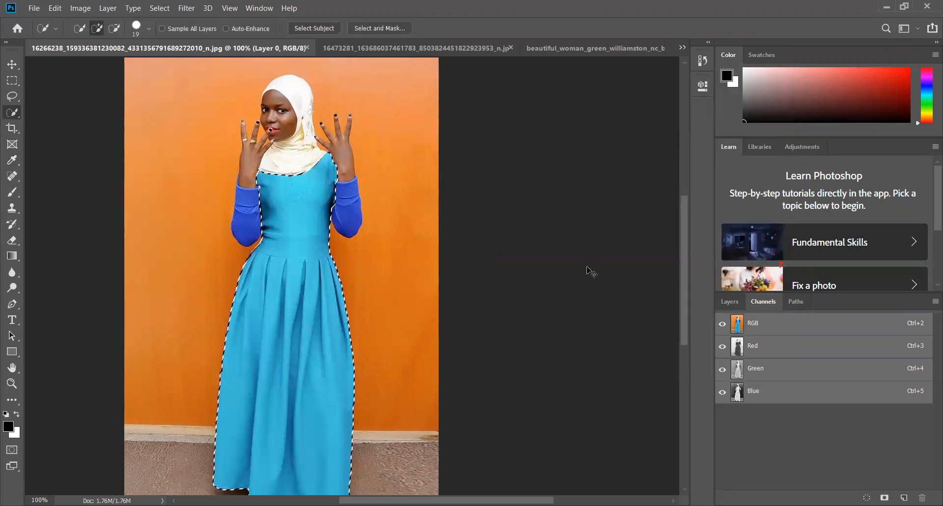
key("ctrl+d")
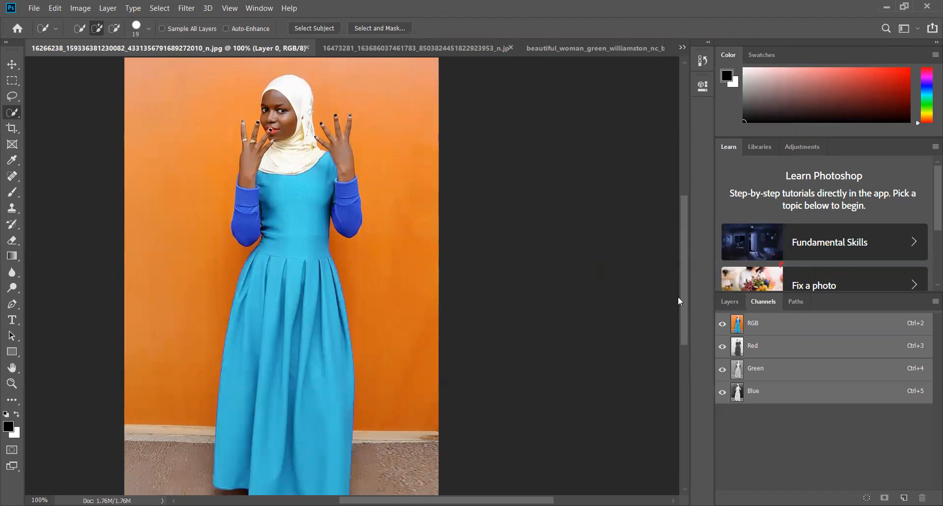
scroll(501, 302, "down", 1)
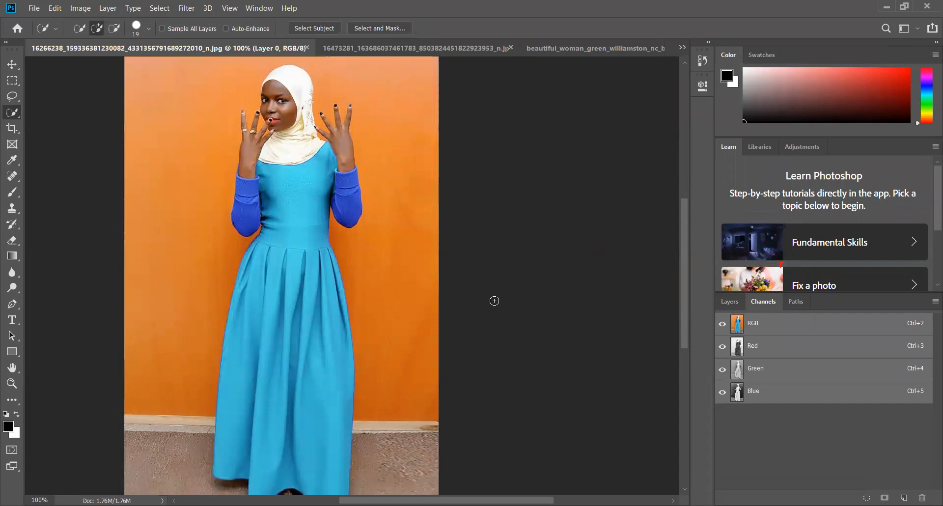
Switch to the 16473281 photo at 100% zoom and select the whole black dress with the Quick Selection tool
left_click(436, 51)
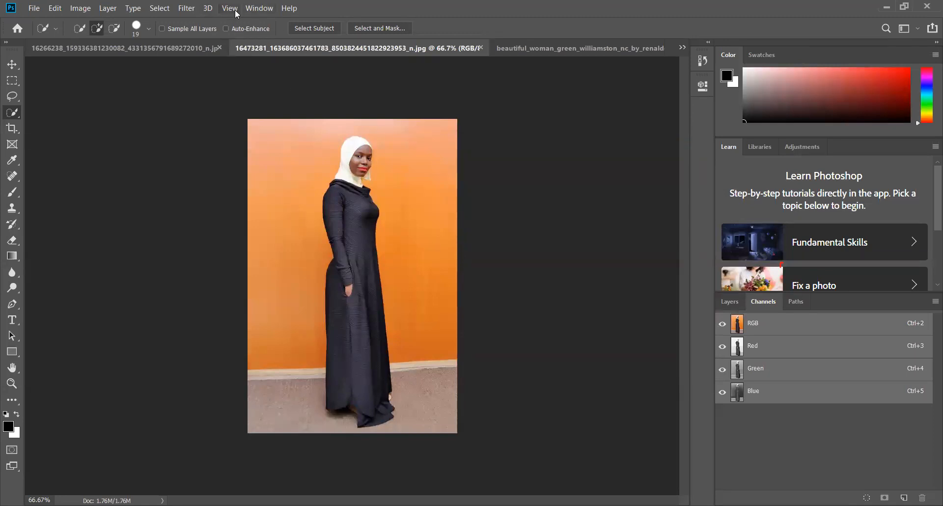
key("alt+v")
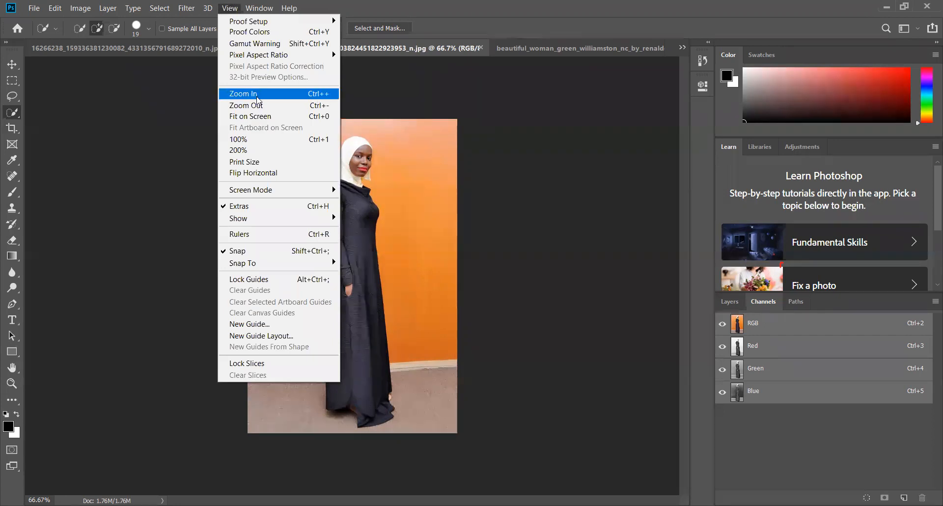
key("Return")
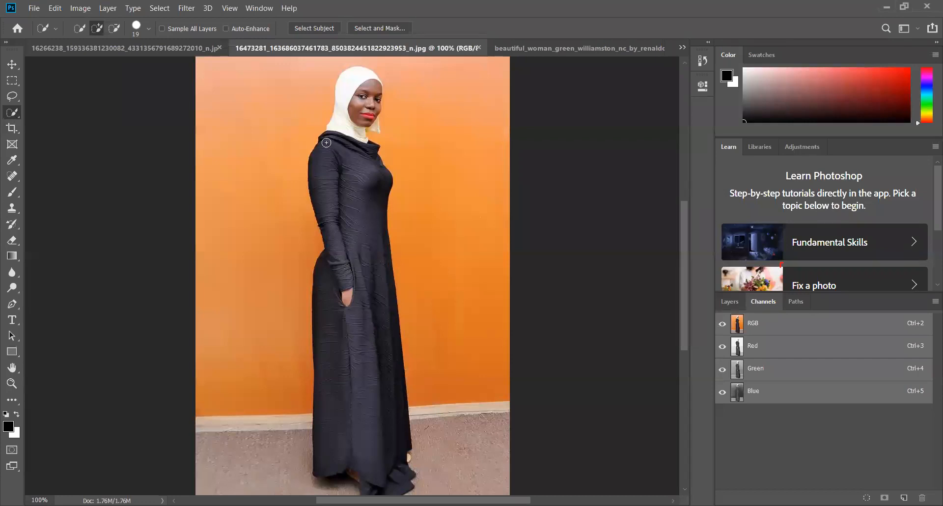
mouse_move(331, 142)
left_mouse_down()
mouse_move(344, 177)
mouse_move(373, 199)
mouse_move(355, 211)
left_mouse_up()
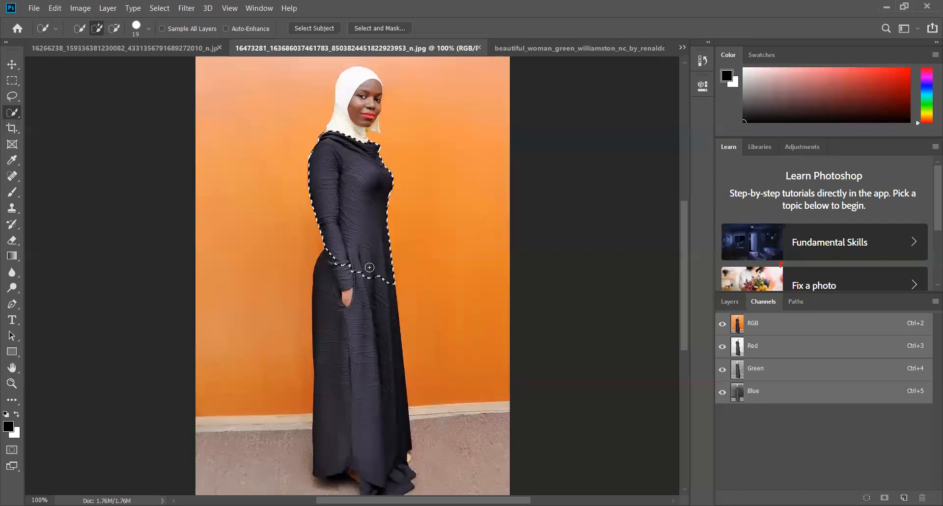
mouse_move(347, 295)
left_mouse_down()
mouse_move(340, 265)
mouse_move(333, 291)
mouse_move(332, 282)
mouse_move(344, 339)
mouse_move(360, 310)
mouse_move(362, 389)
mouse_move(371, 379)
mouse_move(385, 422)
left_mouse_up()
Subtract the stray floor area beneath the black dress's hem from the selection
left_click(115, 28)
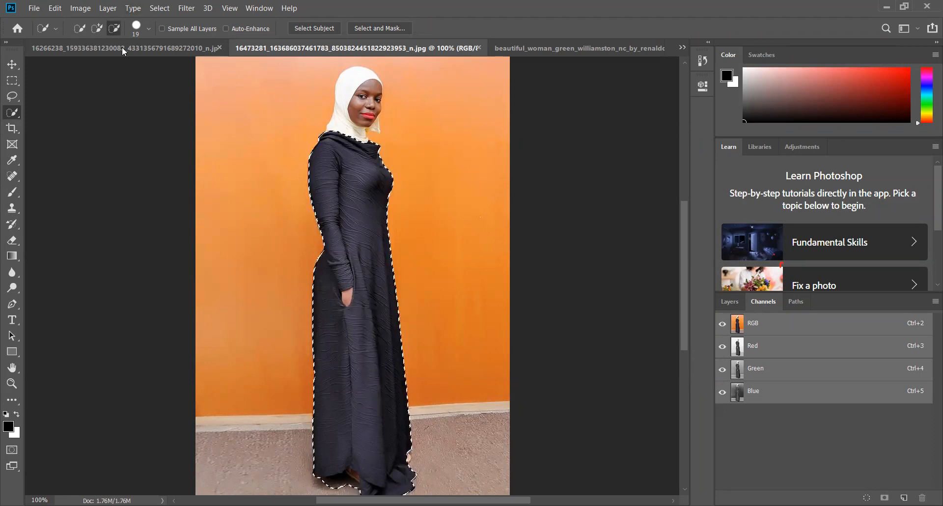
mouse_move(343, 486)
left_mouse_down()
mouse_move(353, 480)
mouse_move(322, 483)
mouse_move(337, 485)
left_mouse_up()
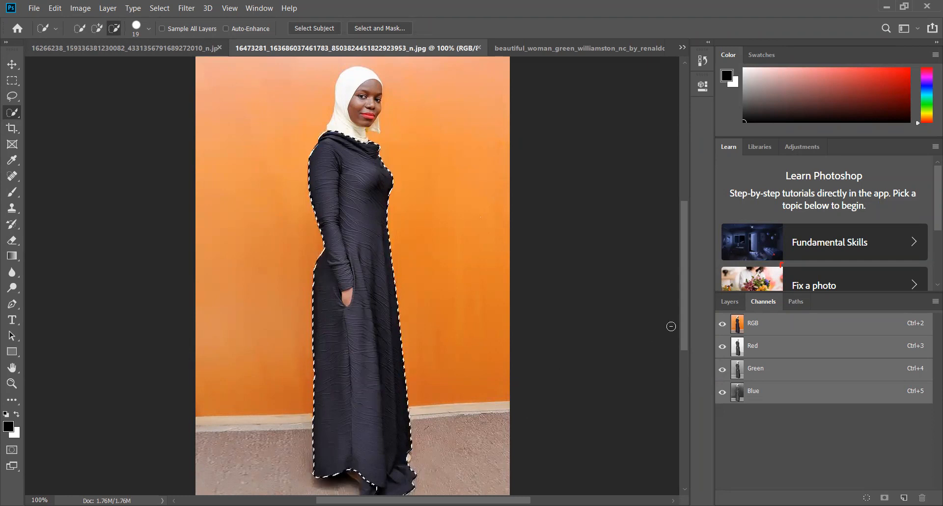
left_click_drag(686, 326, 689, 345)
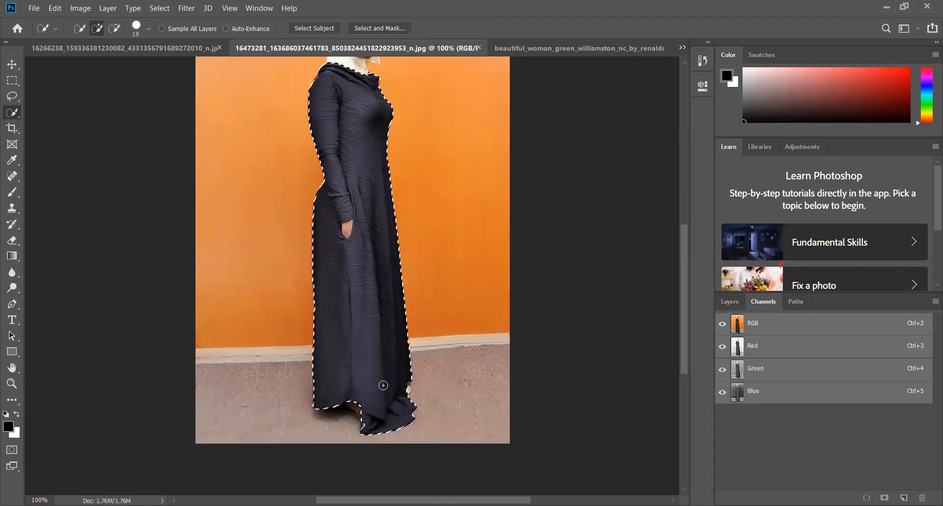
scroll(383, 390, "up", 2)
Try a Brightness/Contrast adjustment with brightness 54 on the selected black dress
left_click(78, 11)
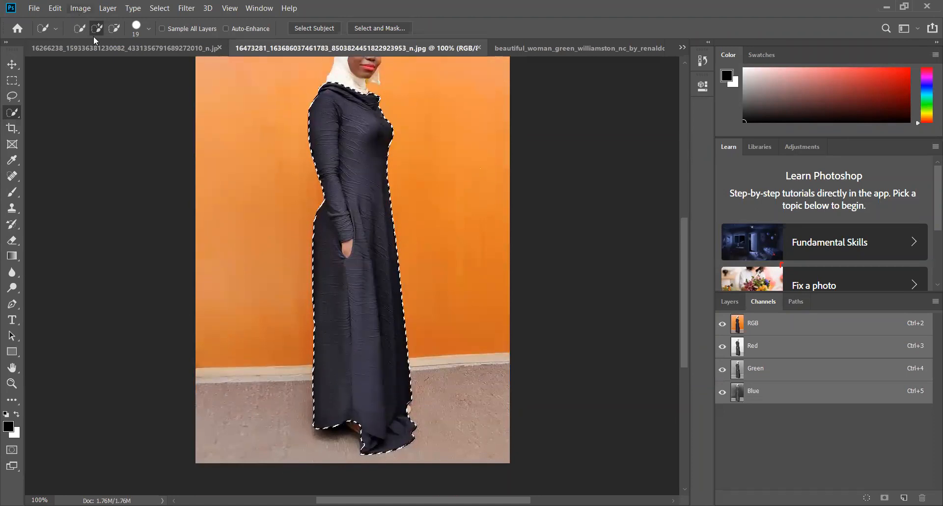
mouse_move(147, 37)
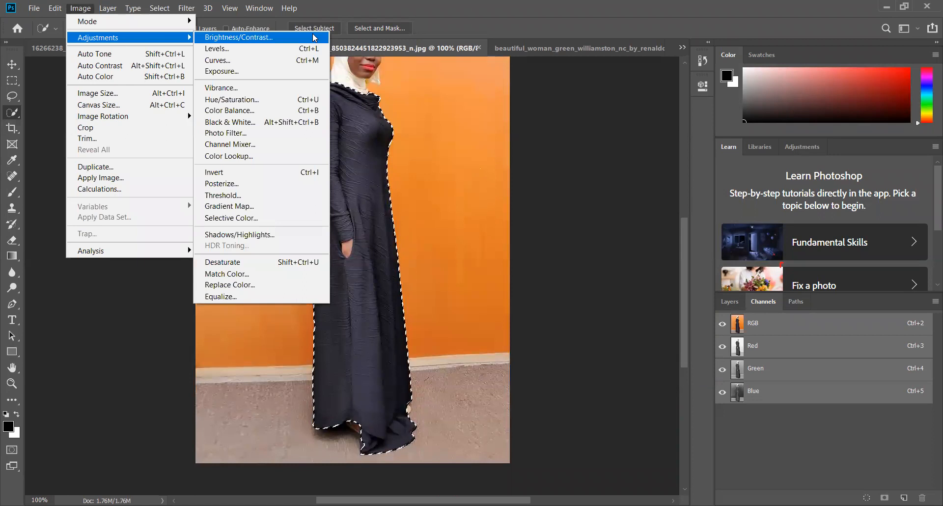
left_click(315, 37)
left_click_drag(652, 182, 673, 181)
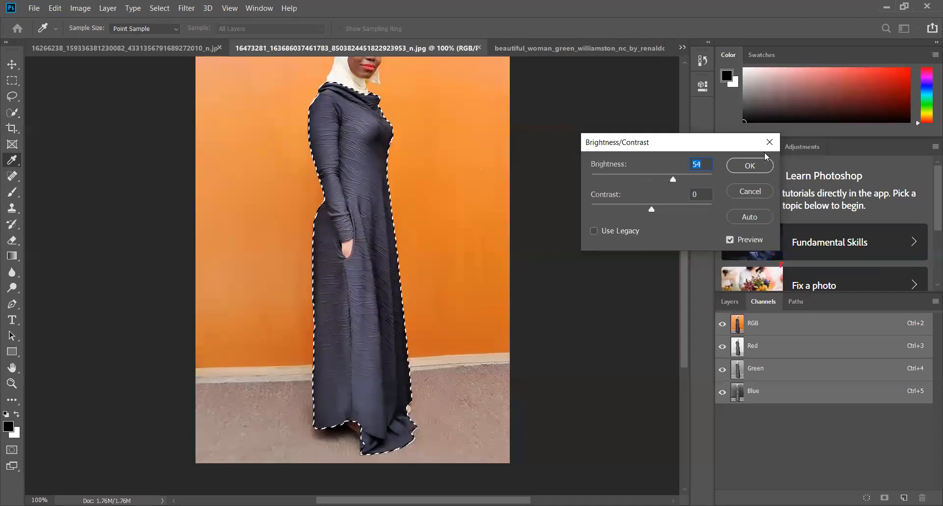
Recolour the selected black dress dark brown using Hue/Saturation with hue +110 and saturation +50, and clear the selection
left_click(80, 9)
mouse_move(98, 39)
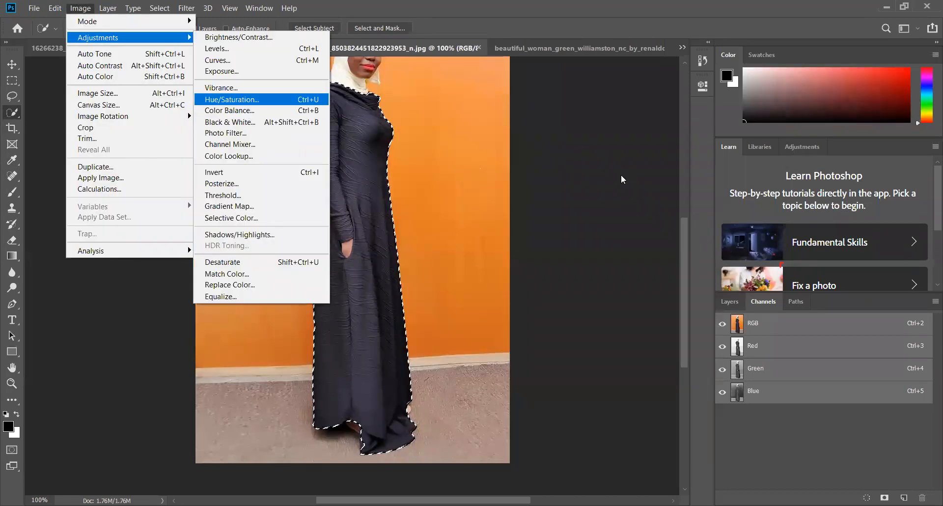
key("Return")
left_click_drag(619, 172, 659, 175)
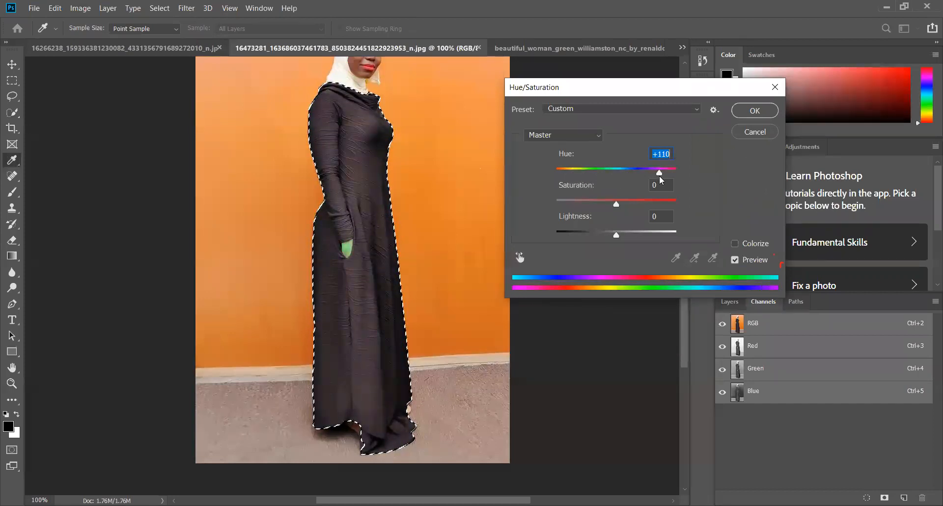
left_click_drag(616, 204, 647, 207)
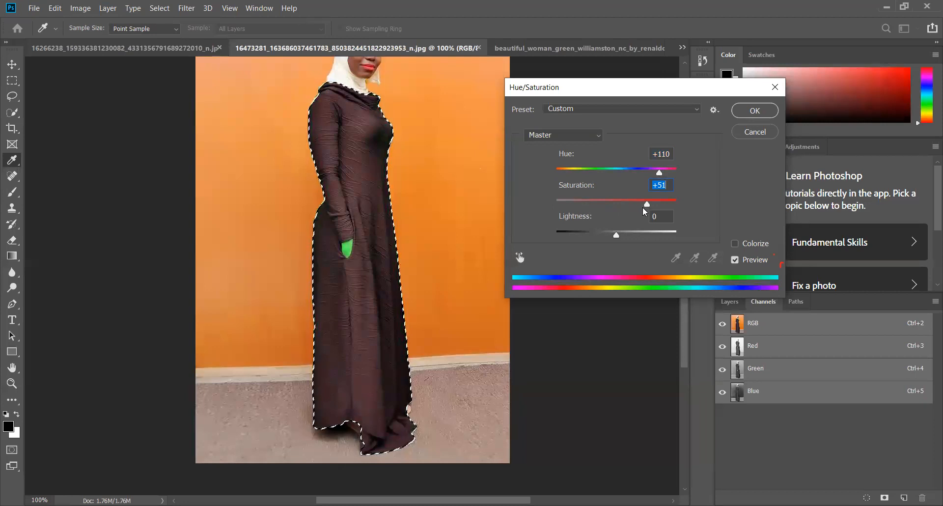
mouse_move(639, 206)
left_mouse_down()
mouse_move(585, 206)
mouse_move(649, 203)
left_mouse_up()
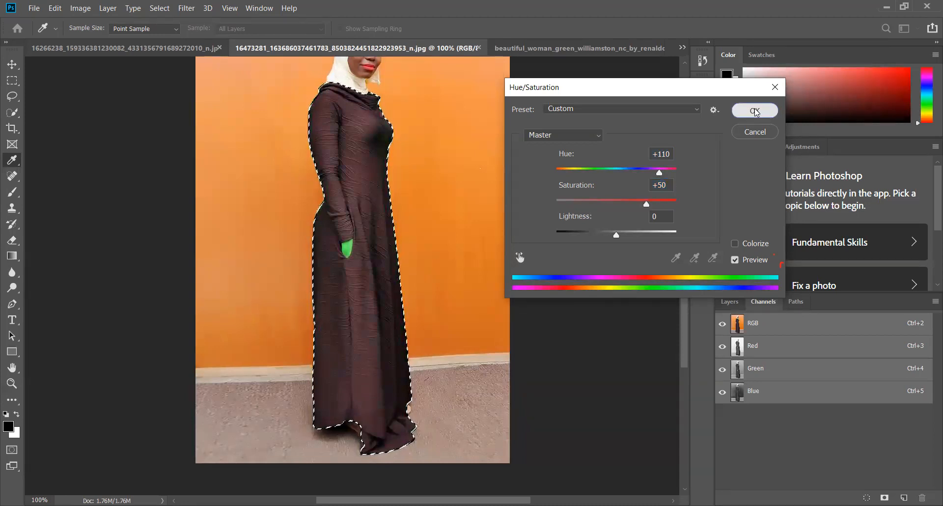
left_click(755, 111)
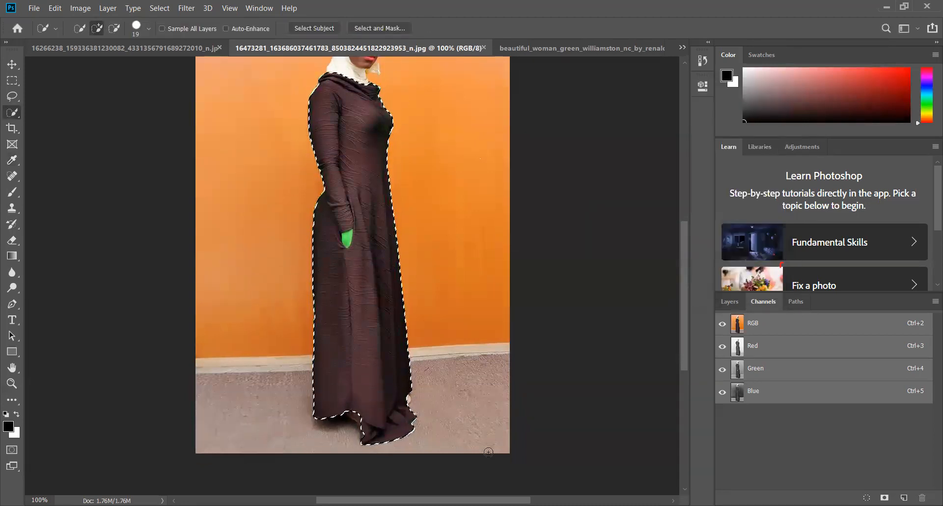
key("ctrl+d")
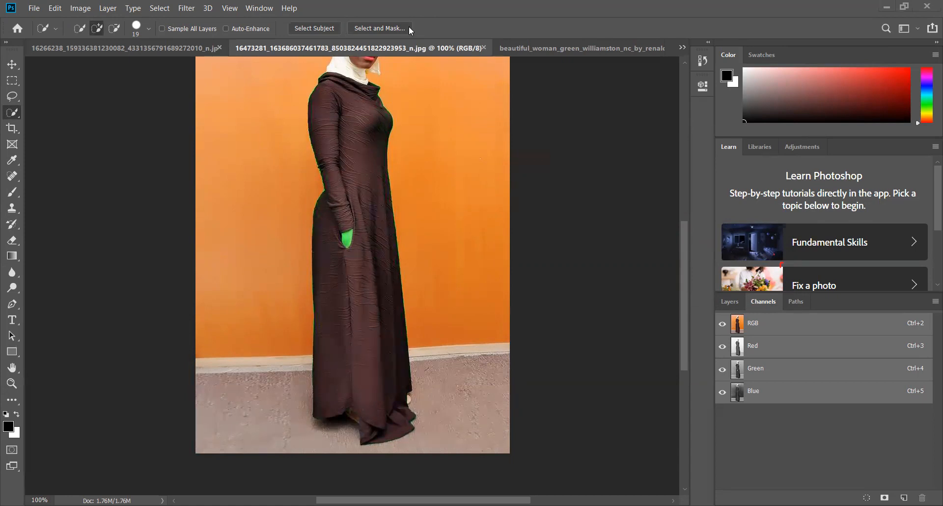
Look through the other open photos and switch to nicky_by_always_tomorrow-d5nf7xg.jpg
left_click(566, 49)
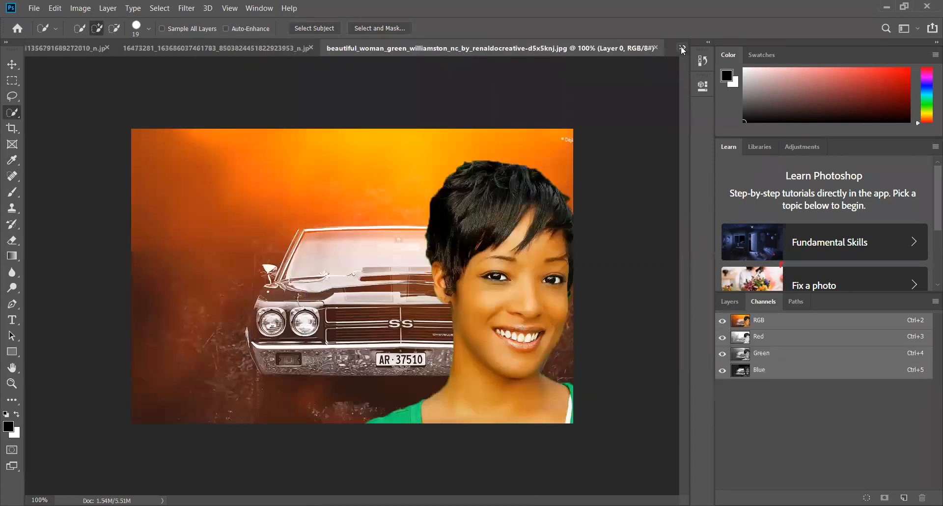
left_click(683, 48)
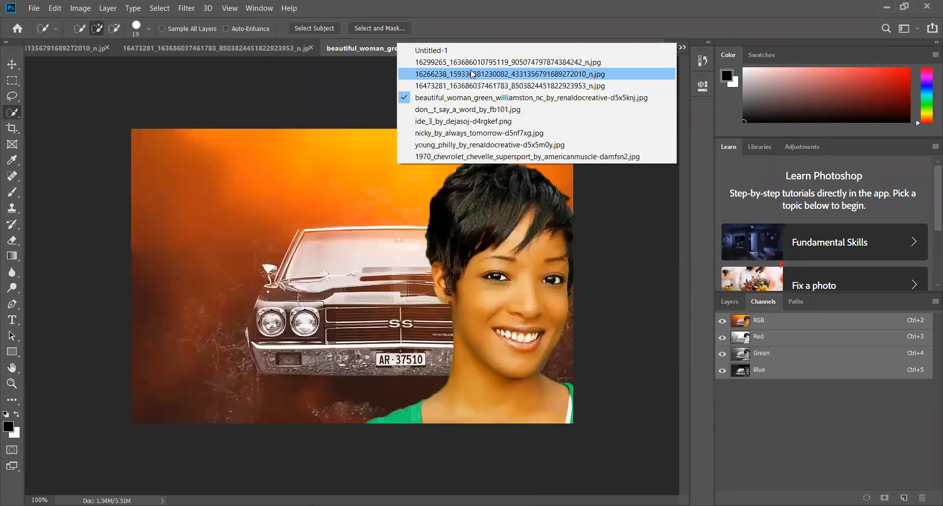
left_click(473, 74)
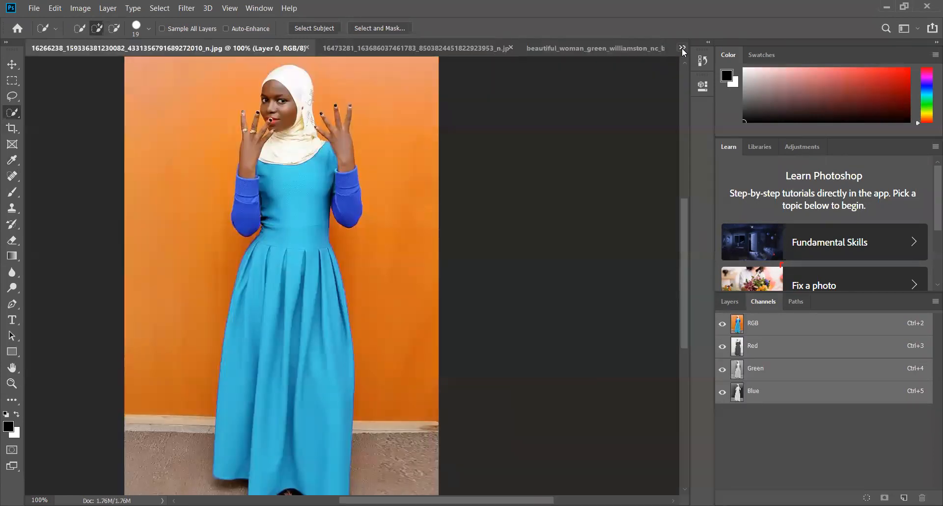
left_click(683, 47)
left_click(471, 60)
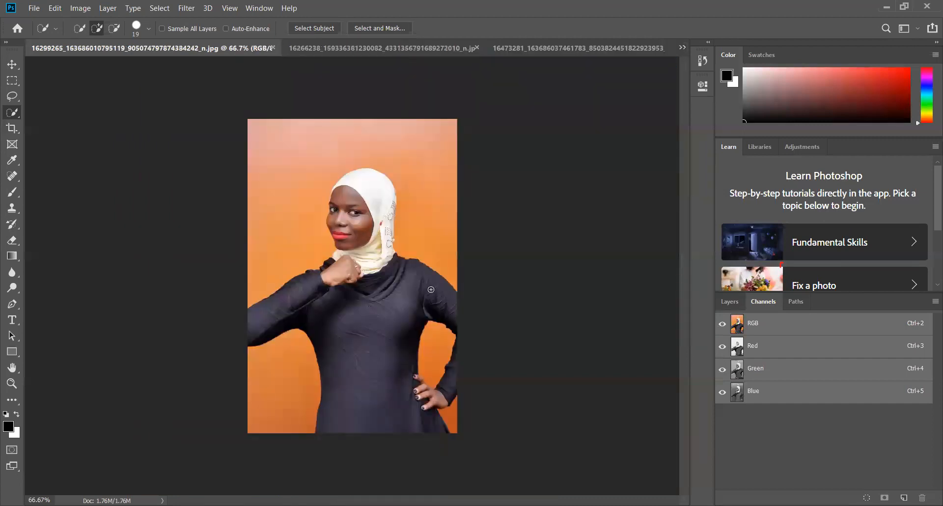
left_click(683, 47)
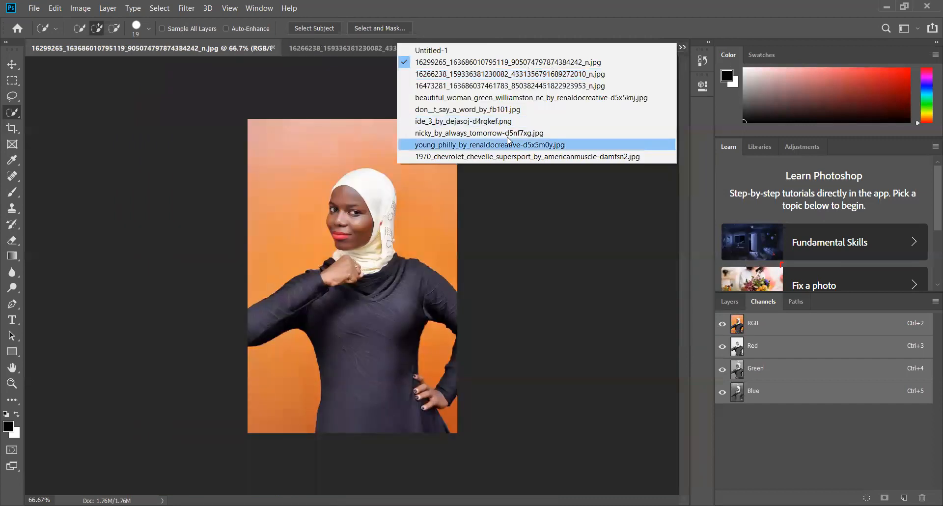
left_click(624, 128)
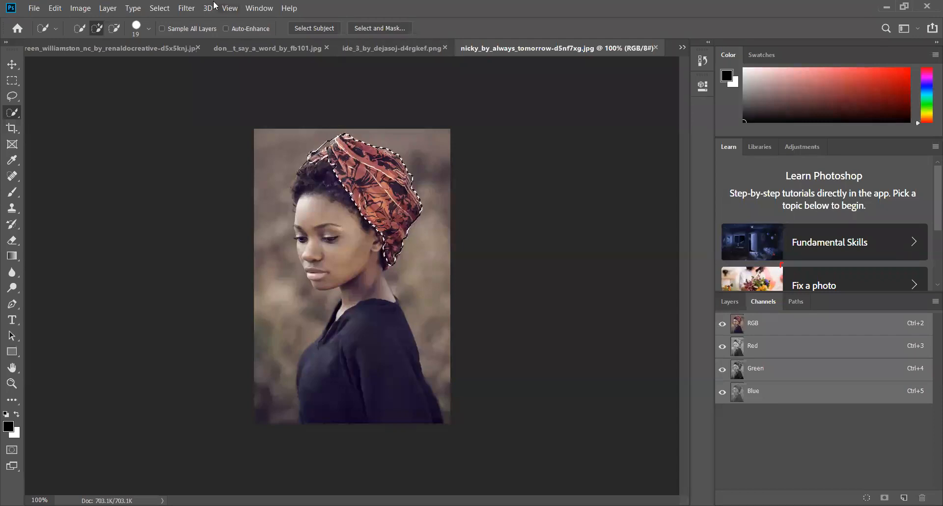
Recolour the selected headscarf green using Hue/Saturation with hue +135 and saturation +93, and clear the selection
left_click(88, 11)
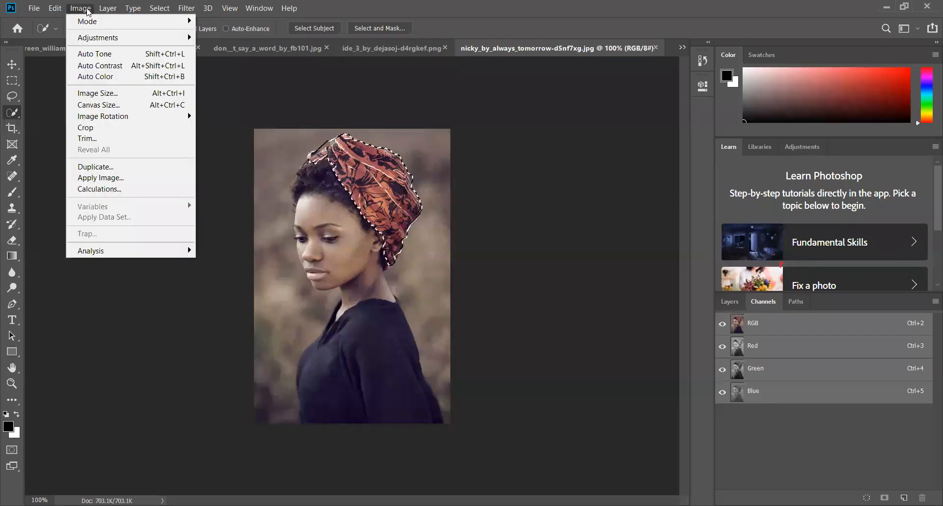
mouse_move(89, 41)
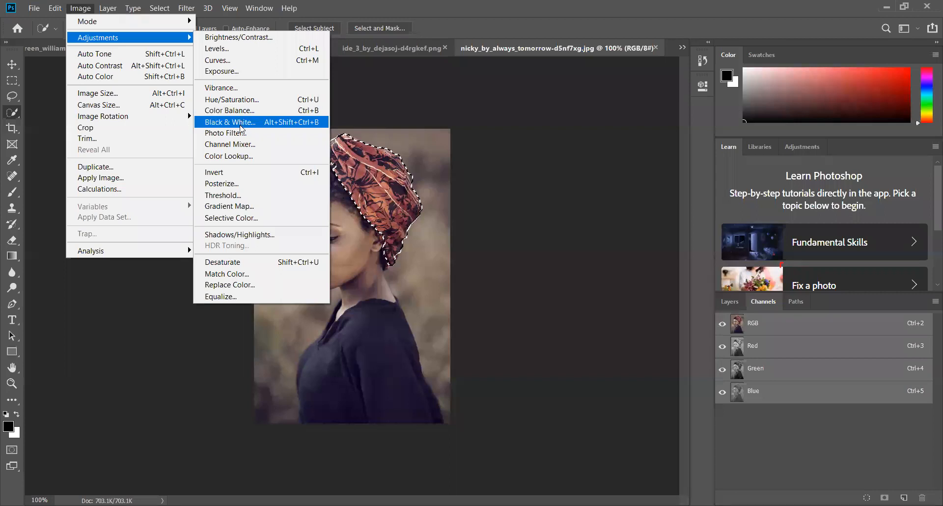
left_click(238, 100)
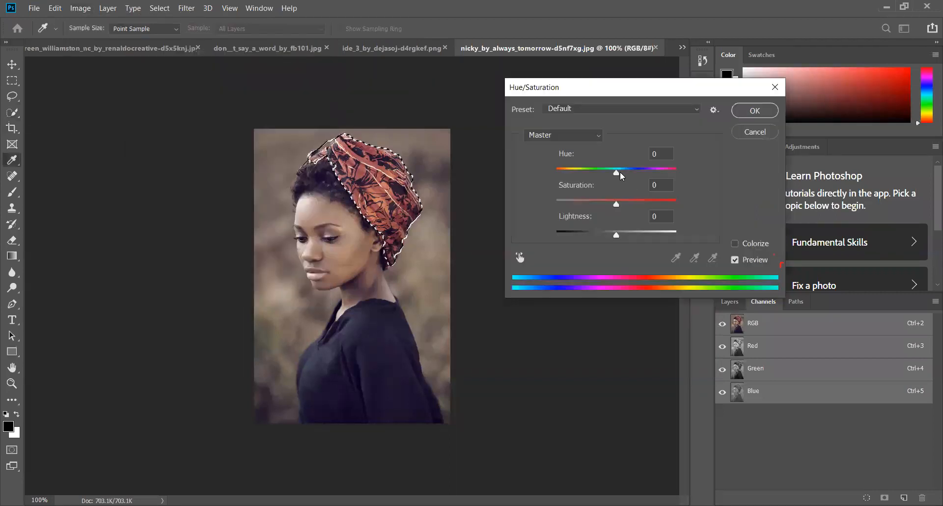
left_click_drag(620, 172, 665, 172)
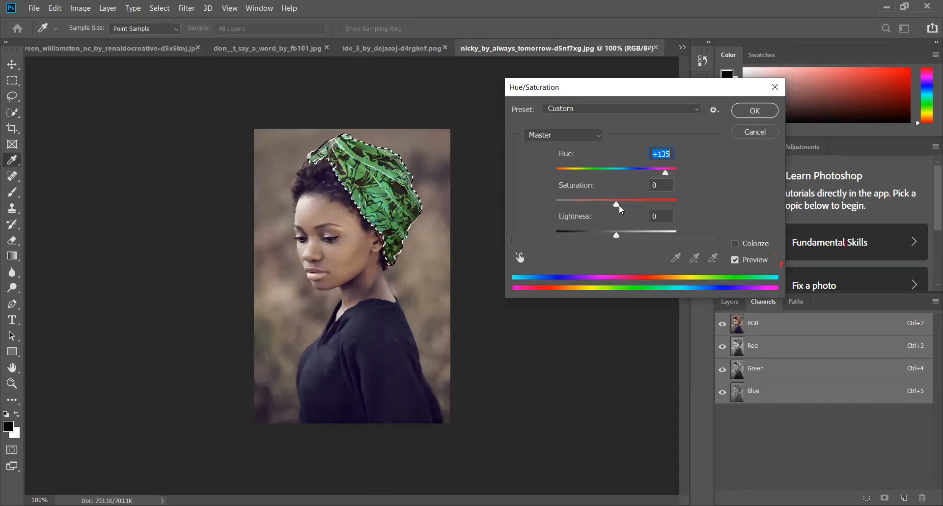
left_click_drag(619, 205, 672, 206)
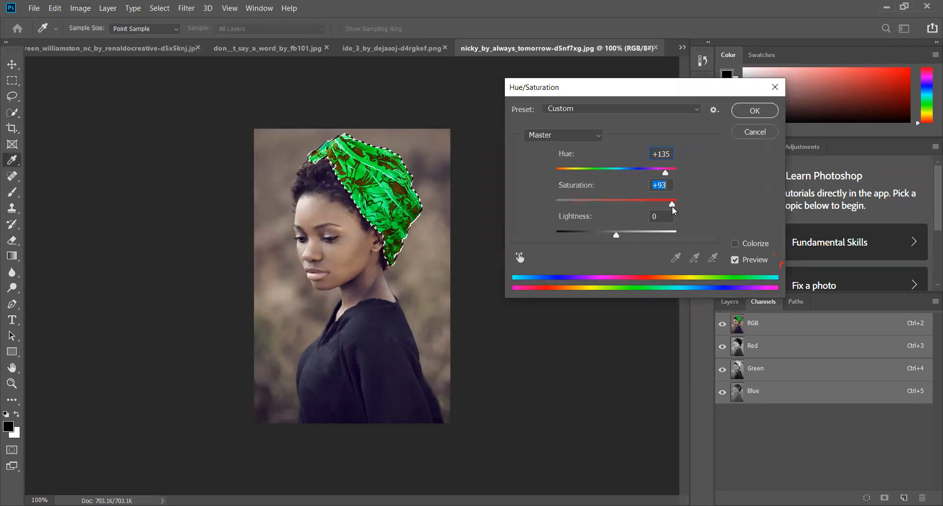
left_click(755, 111)
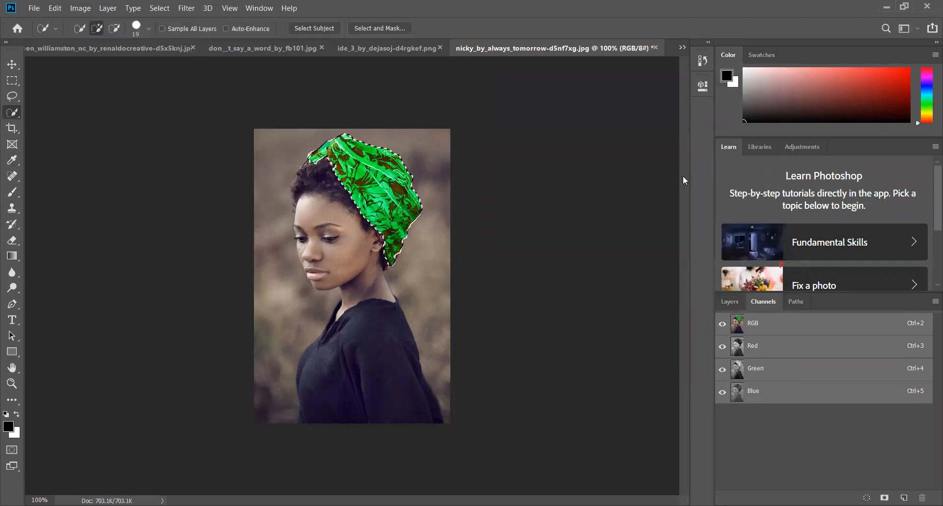
key("ctrl+d")
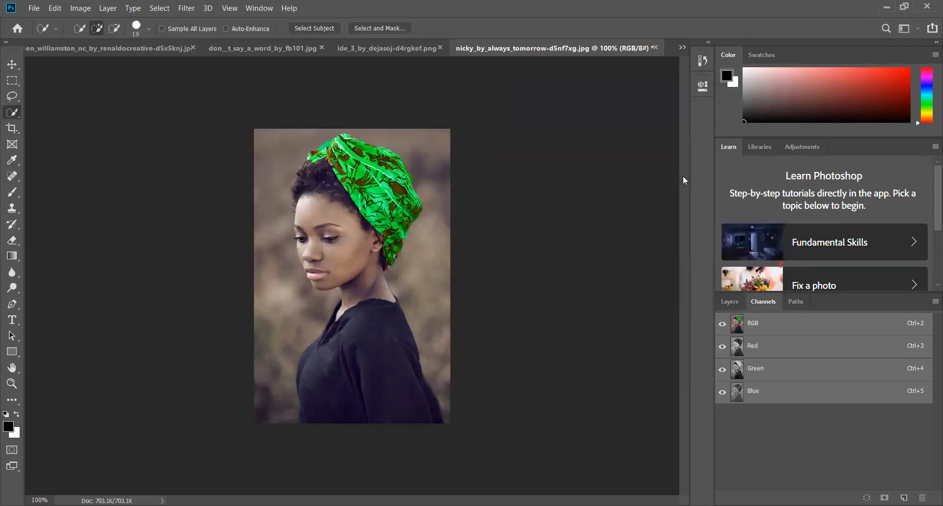
Select the woman's lips with the Quick Selection tool, using a 12 px brush
left_click(229, 8)
left_click(245, 91)
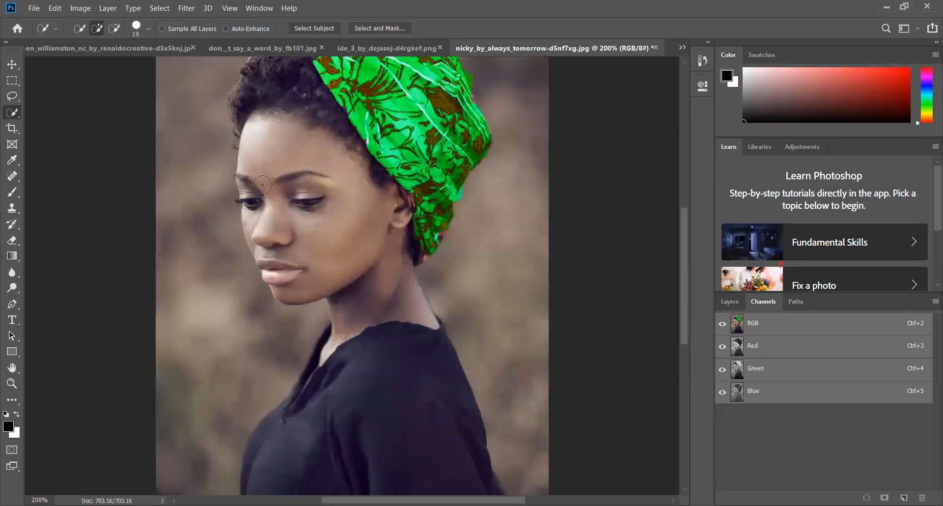
left_click(229, 7)
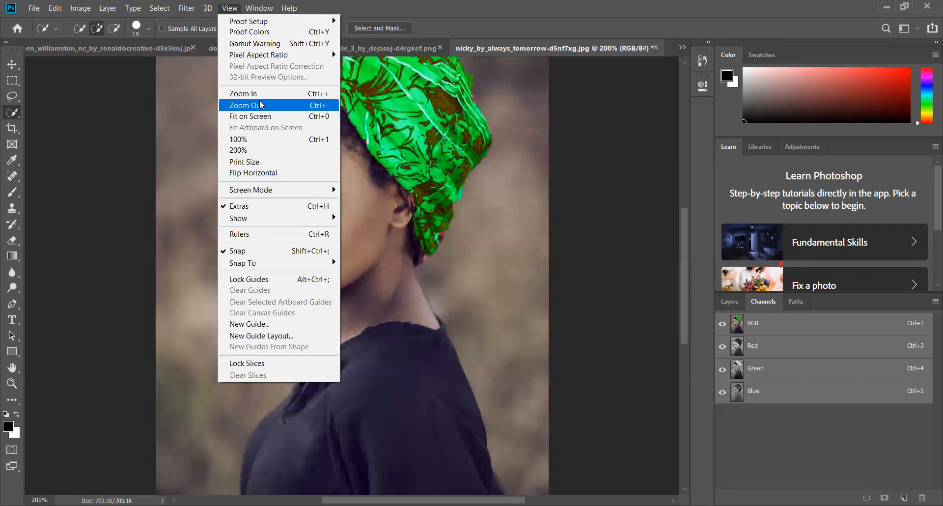
left_click(245, 92)
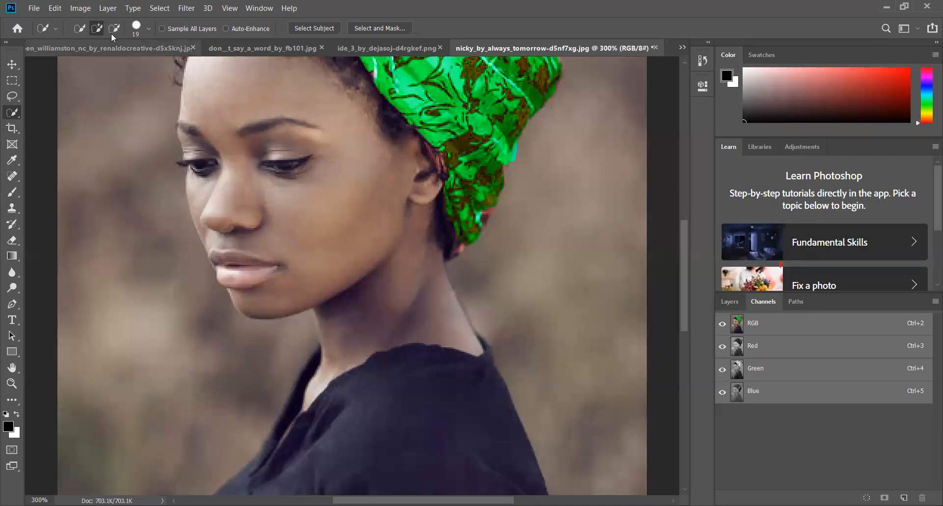
left_click(150, 28)
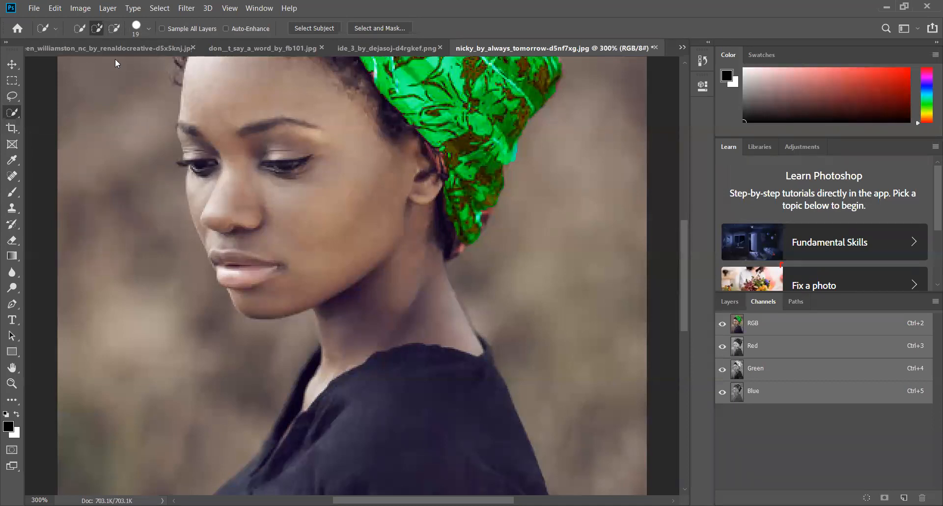
left_click_drag(89, 63, 87, 64)
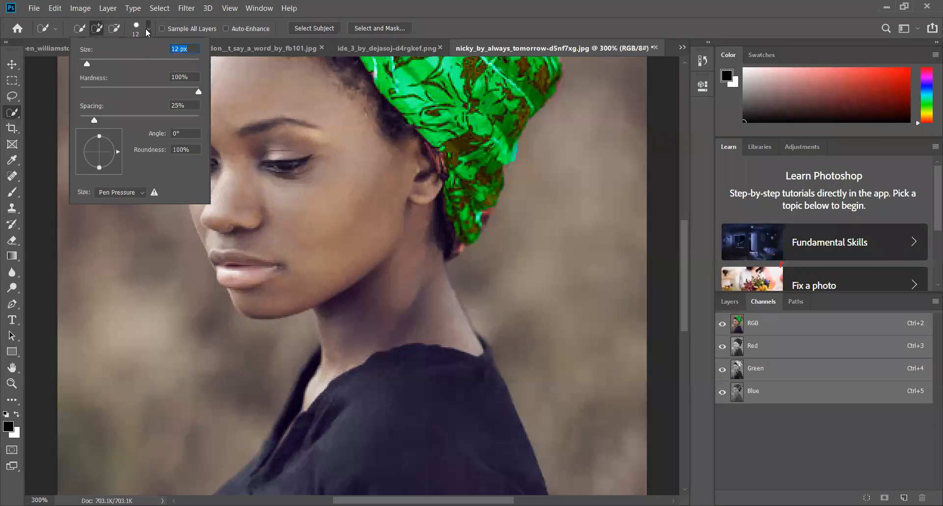
left_click(269, 263)
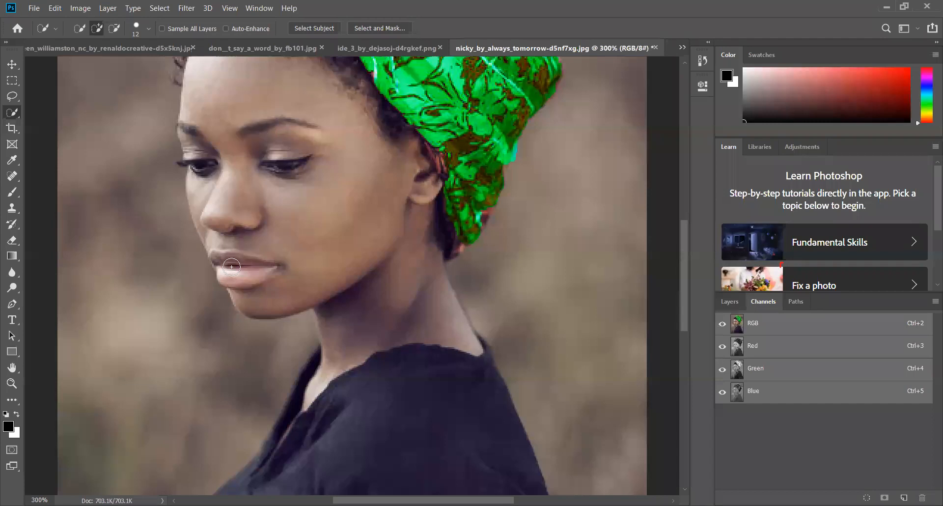
mouse_move(220, 259)
left_mouse_down()
mouse_move(264, 264)
mouse_move(224, 269)
mouse_move(266, 266)
left_mouse_up()
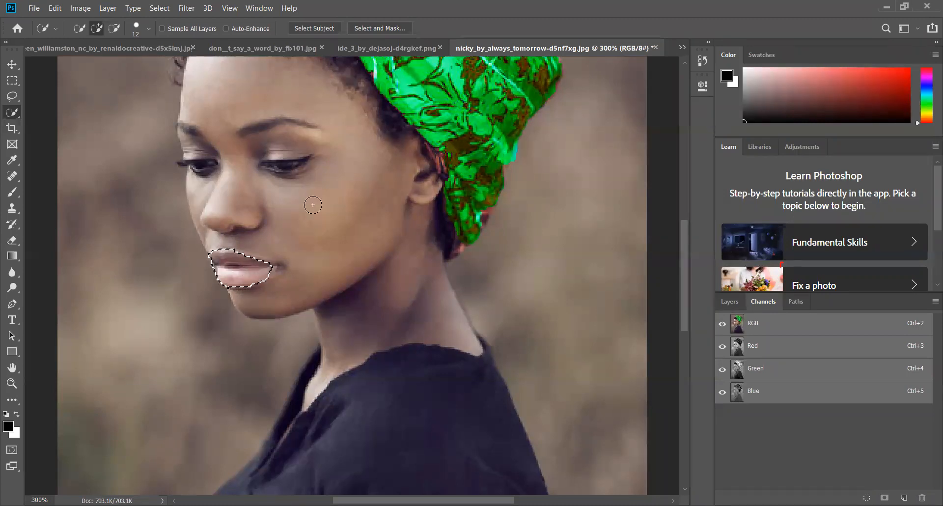
Recolour the selected lips green using Hue/Saturation with hue +127 and saturation +47, and clear the selection
left_click(81, 9)
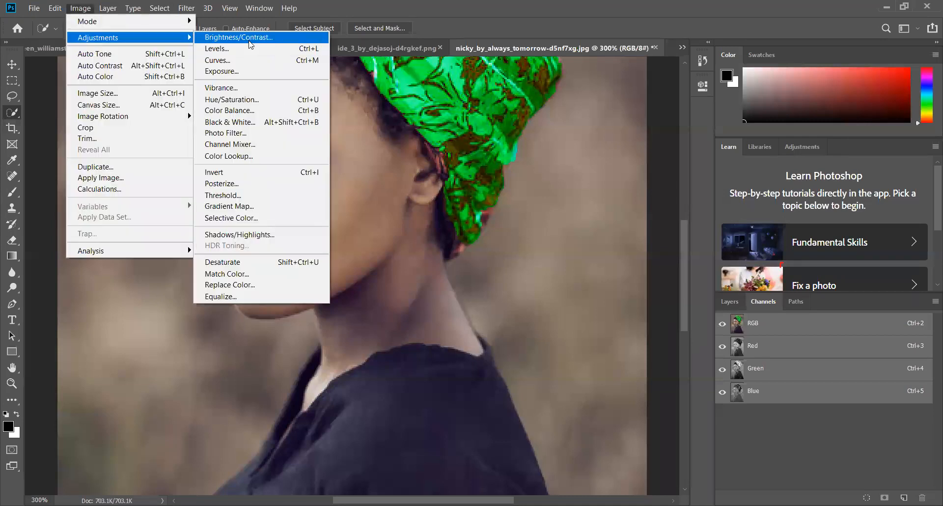
left_click(232, 99)
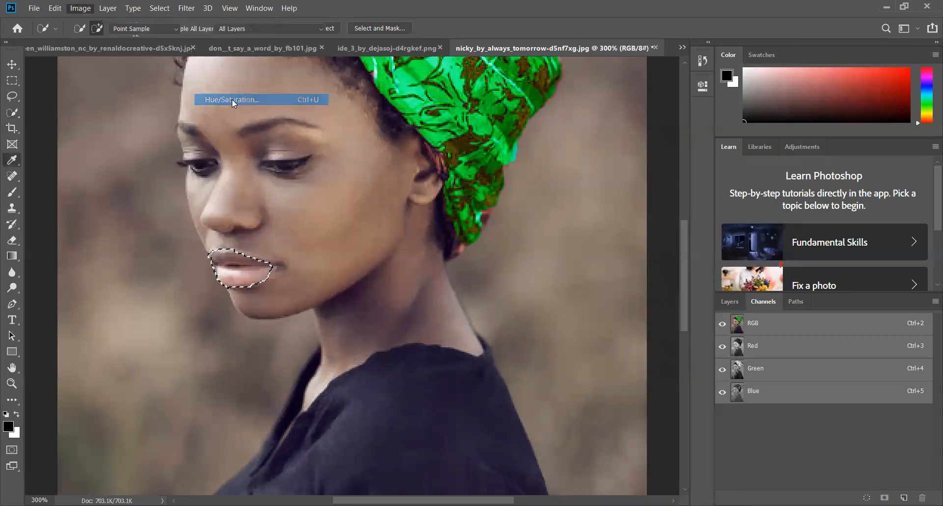
left_click_drag(617, 175, 669, 176)
left_click_drag(616, 204, 645, 210)
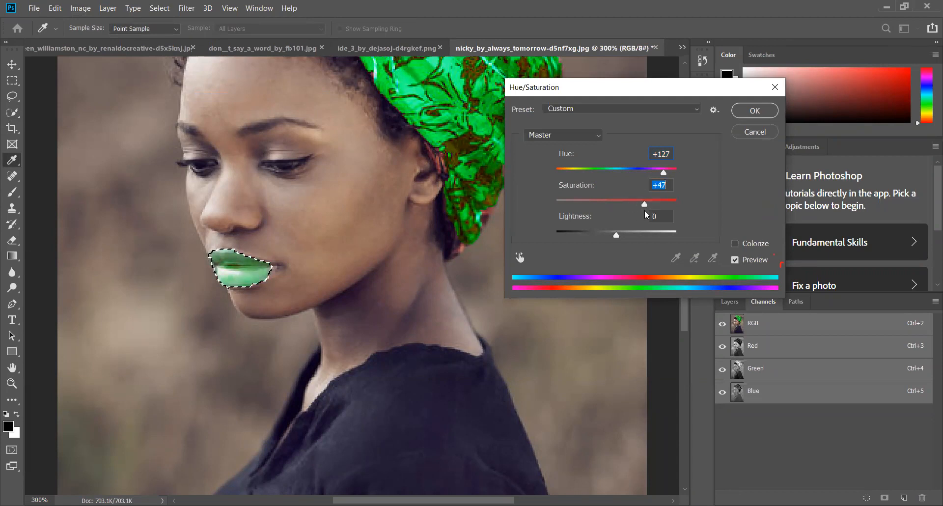
left_click(755, 113)
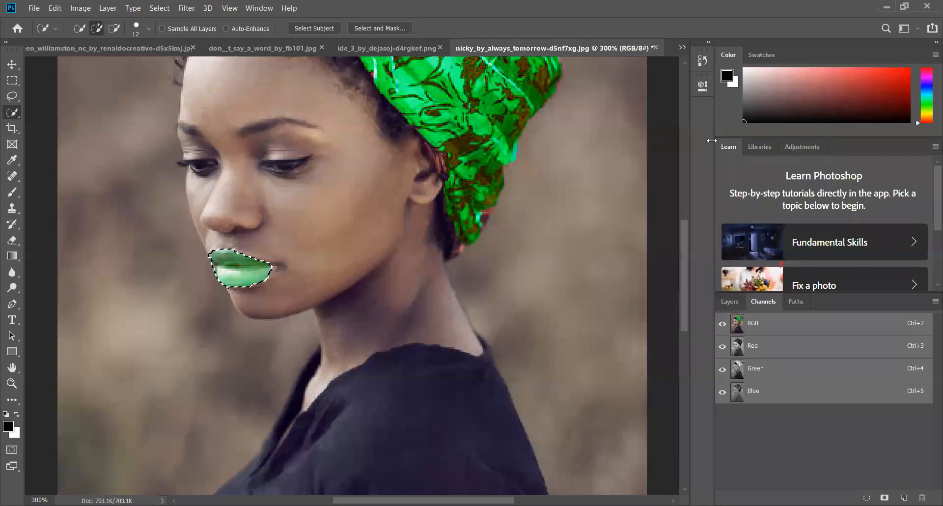
key("ctrl+d")
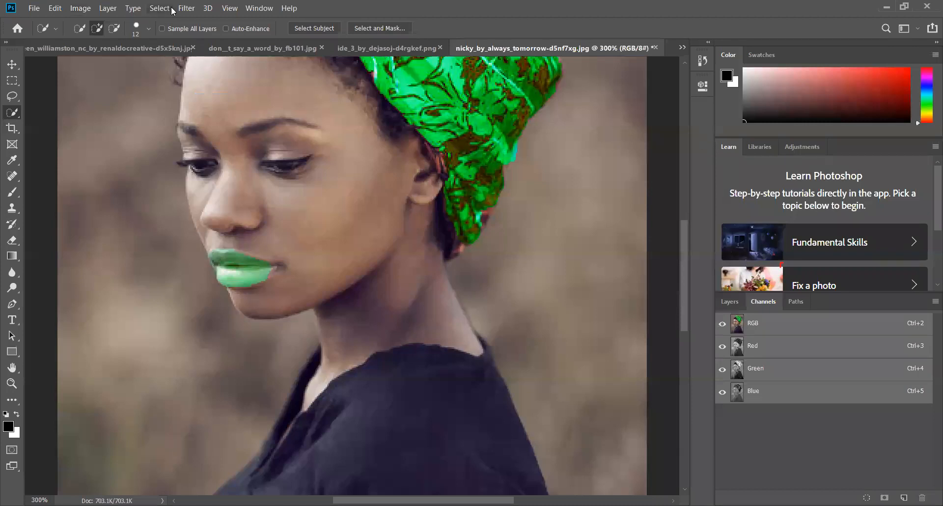
Select the woman's dark top with the Quick Selection tool, using a 28 px brush
left_click(229, 8)
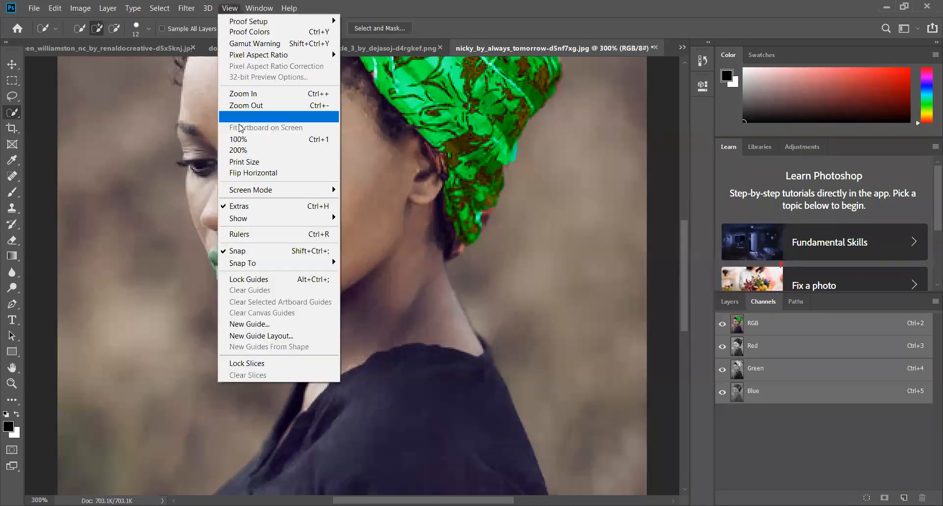
left_click(243, 91)
left_click(229, 8)
left_click(249, 104)
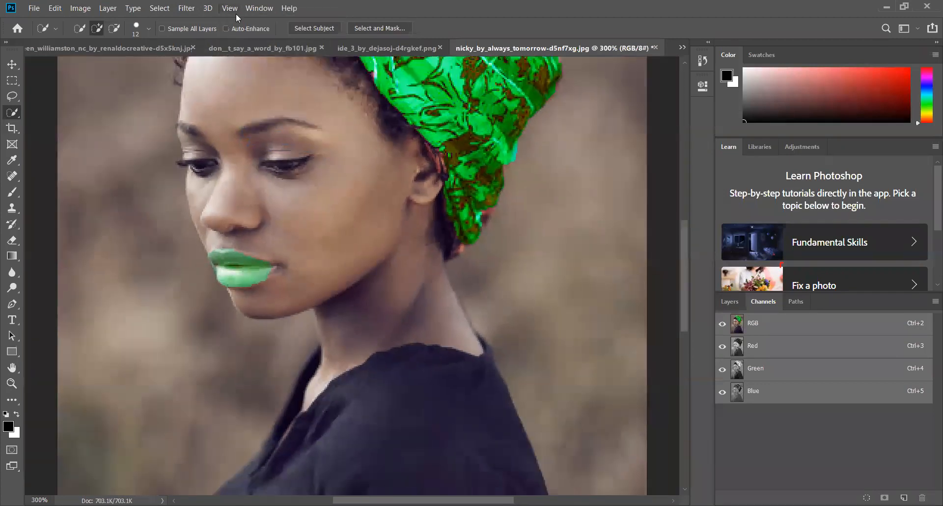
left_click(236, 13)
left_click(269, 107)
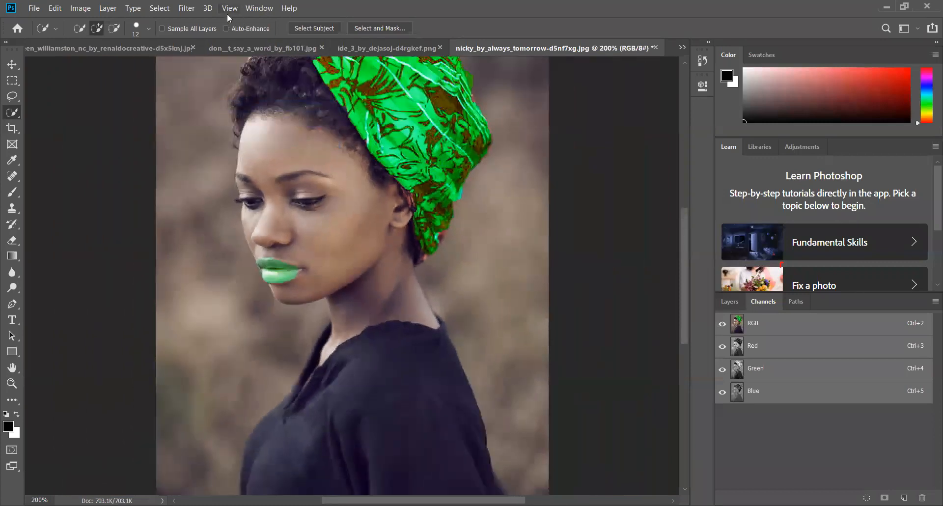
left_click(230, 8)
left_click(261, 116)
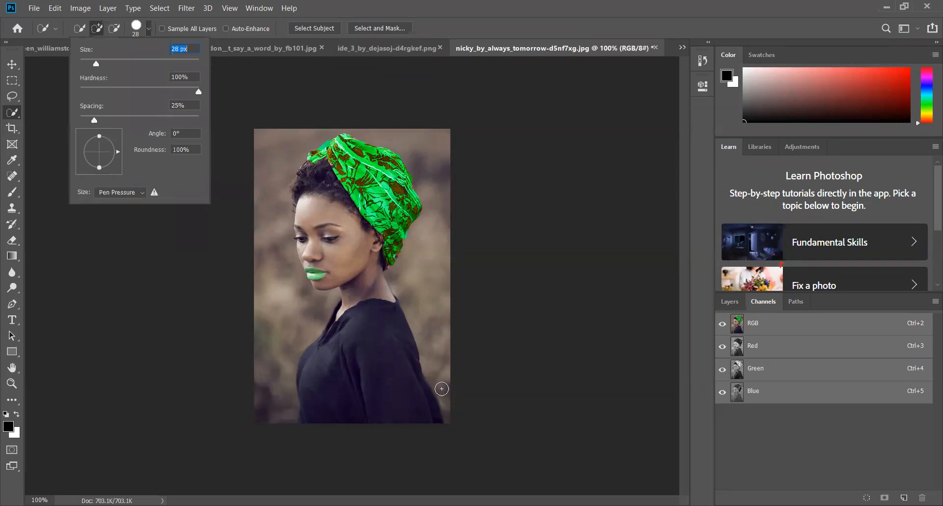
left_click(442, 388)
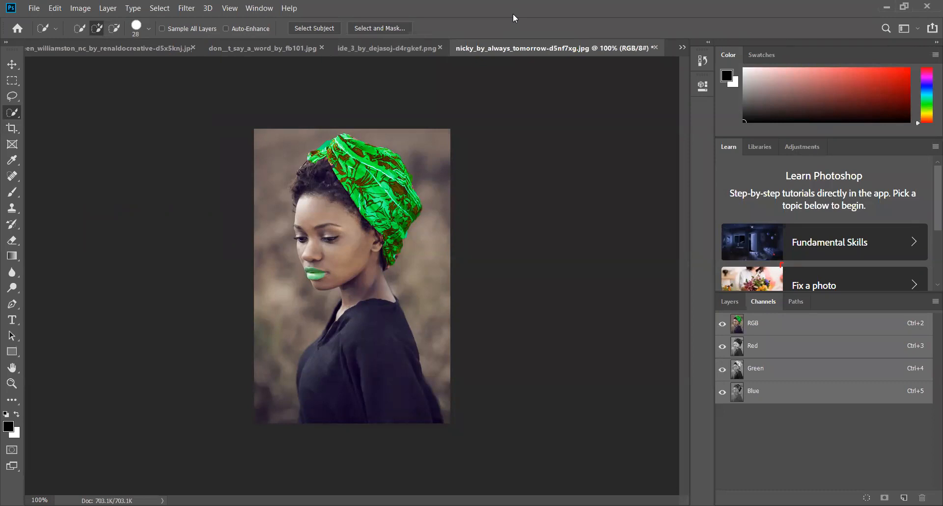
mouse_move(377, 320)
left_mouse_down()
mouse_move(406, 381)
mouse_move(400, 389)
mouse_move(426, 383)
left_mouse_up()
left_click_drag(343, 340, 335, 371)
Subtract the stray background beside the lower back of the top from the selection, and add the missing fabric edge back in
left_click(114, 28)
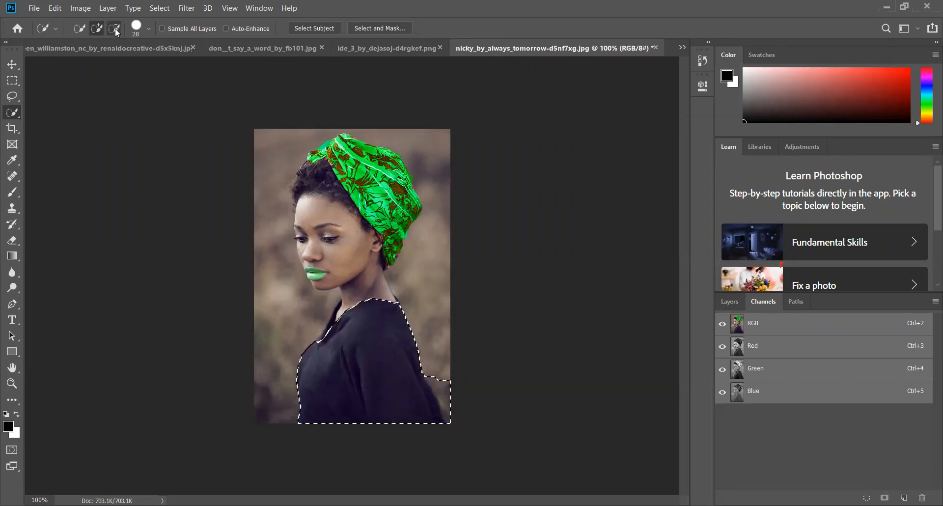
left_click_drag(457, 400, 443, 414)
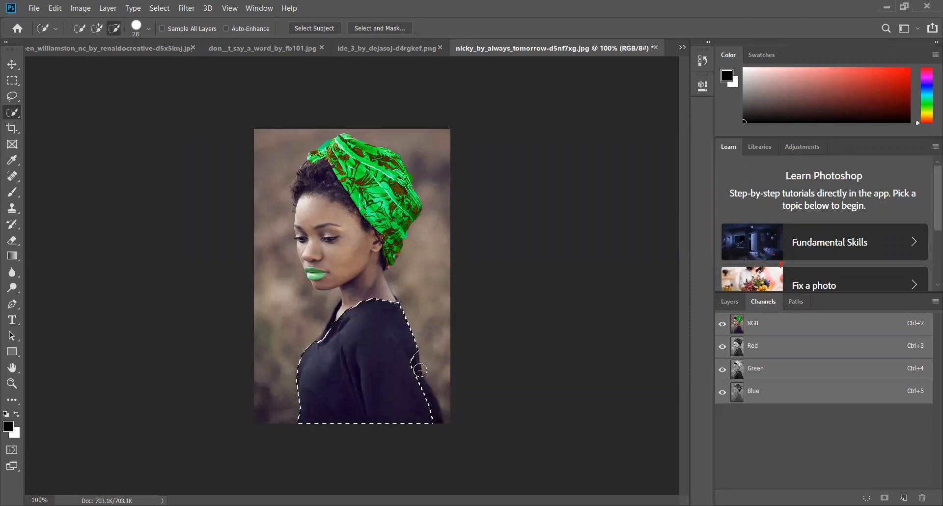
left_click(97, 29)
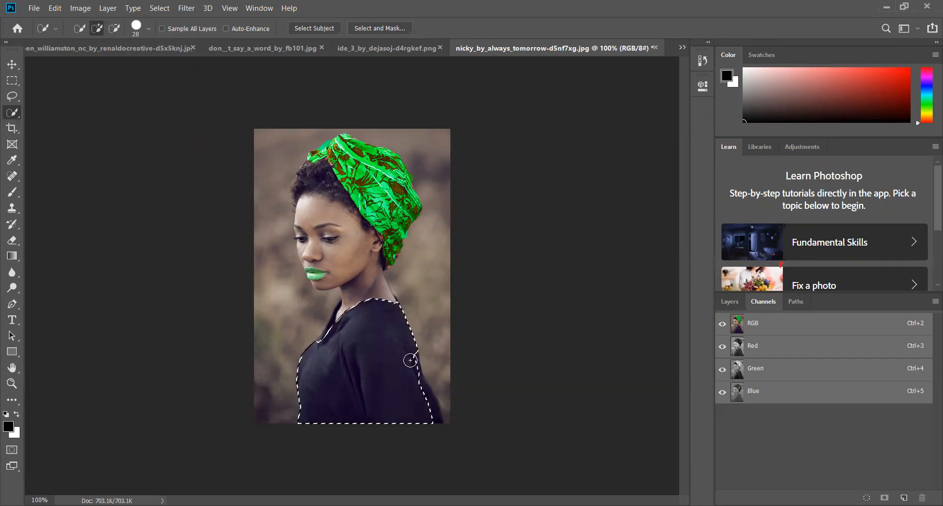
left_click_drag(408, 375, 425, 404)
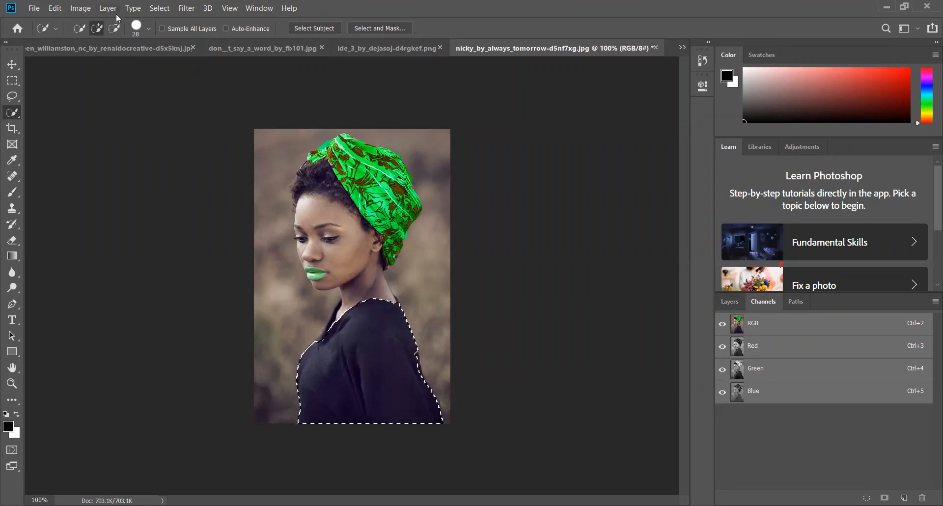
Recolour the selected dark top green using Hue/Saturation with hue -102 and saturation +100, and clear the selection
left_click(78, 11)
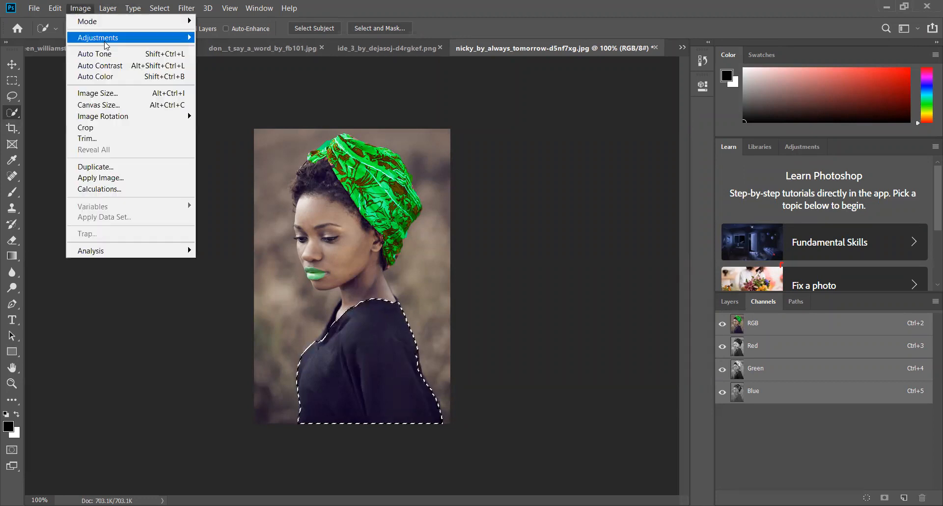
mouse_move(107, 46)
left_click(239, 99)
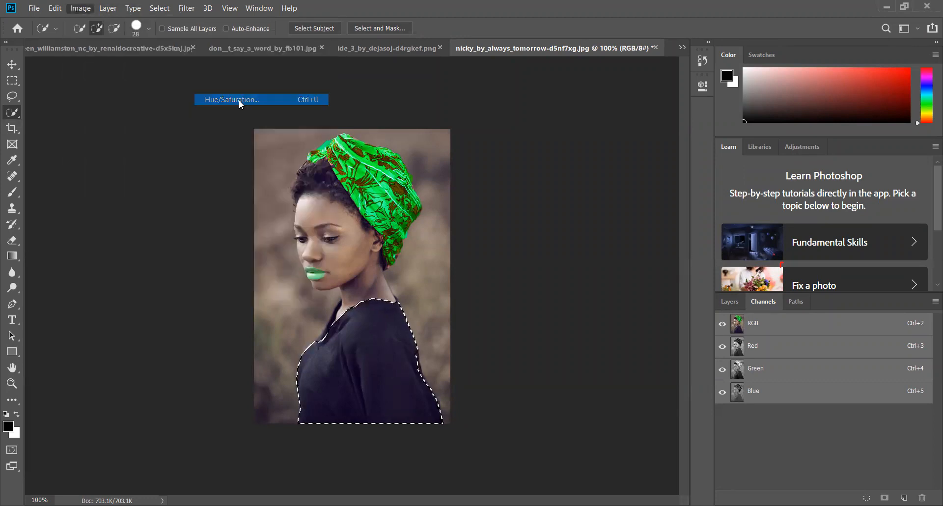
left_click_drag(616, 172, 689, 217)
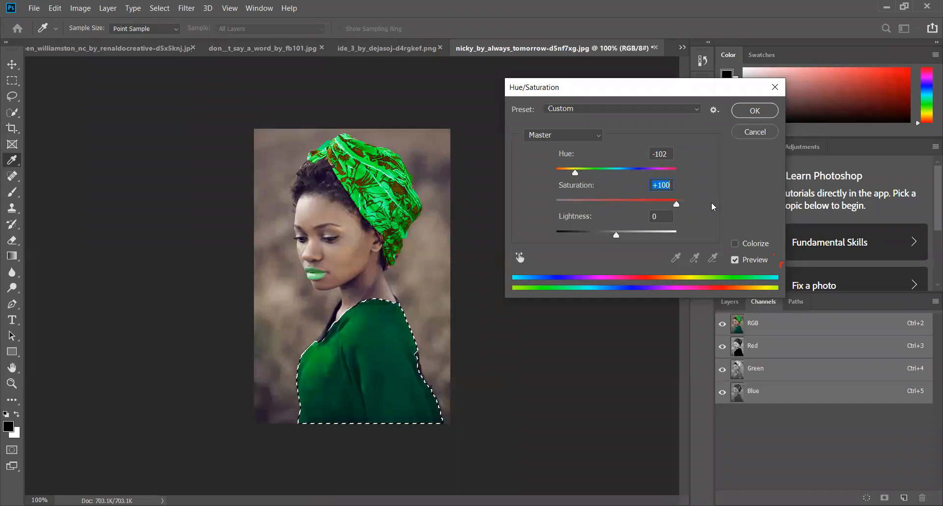
left_click(760, 114)
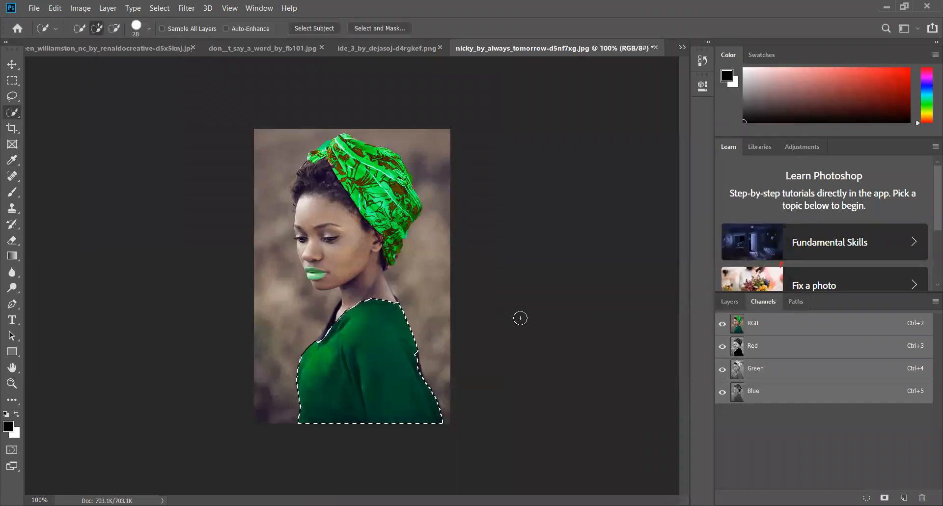
key("ctrl+d")
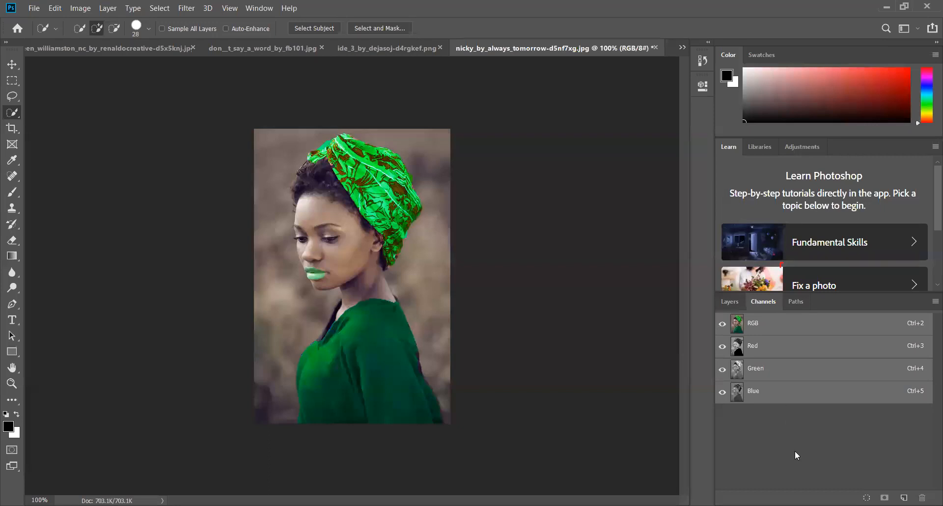
Switch to the open photo young_philly_by_renaldocreative-d5x5m0y.jpg
left_click(683, 48)
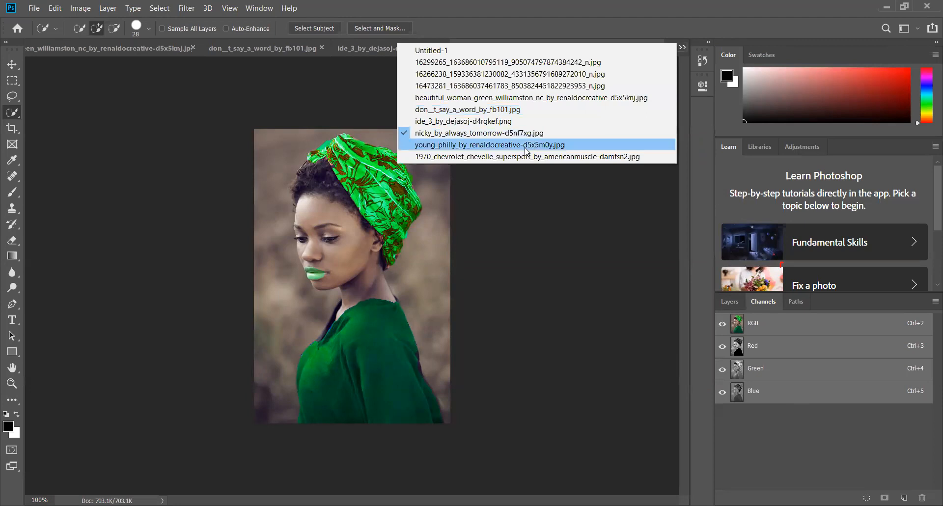
left_click(526, 147)
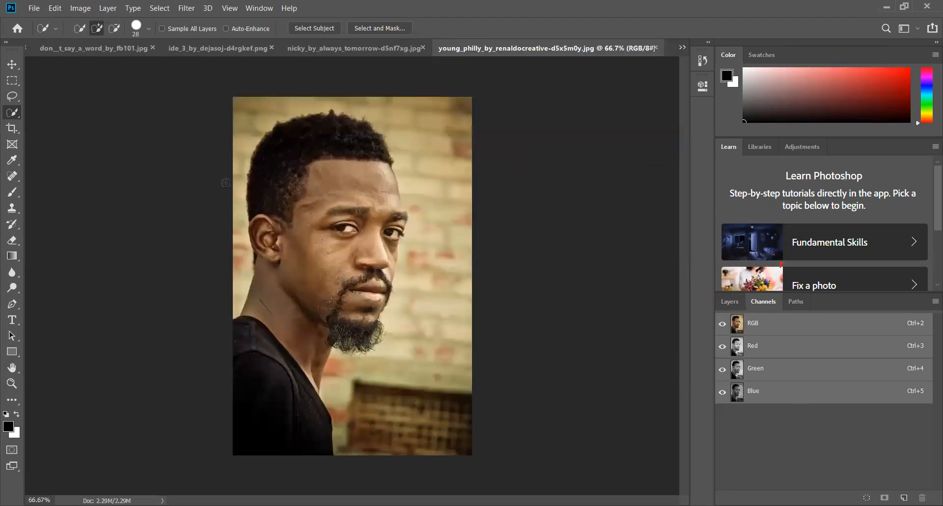
Look through the open photos and bring up ide_3_by_dejasoj-d4rgkef.png
left_click(680, 48)
left_click(468, 158)
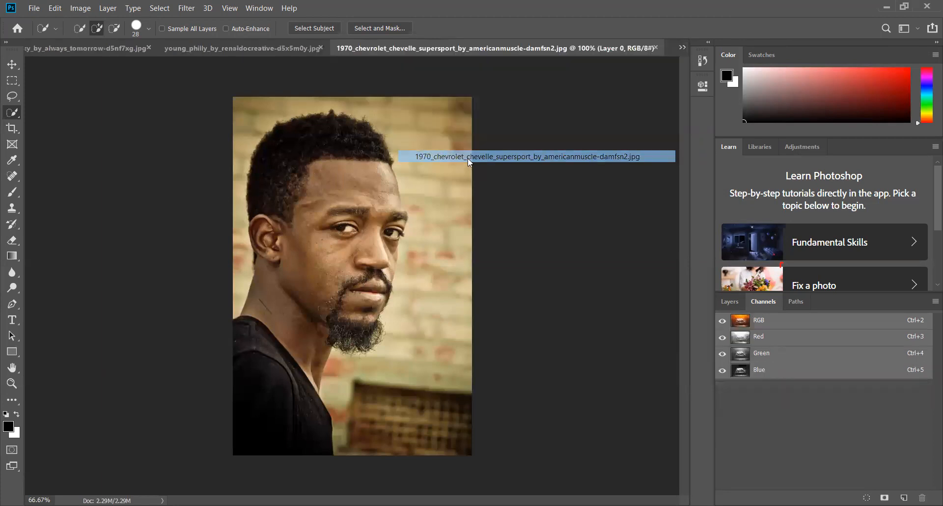
left_click(682, 48)
left_click(456, 122)
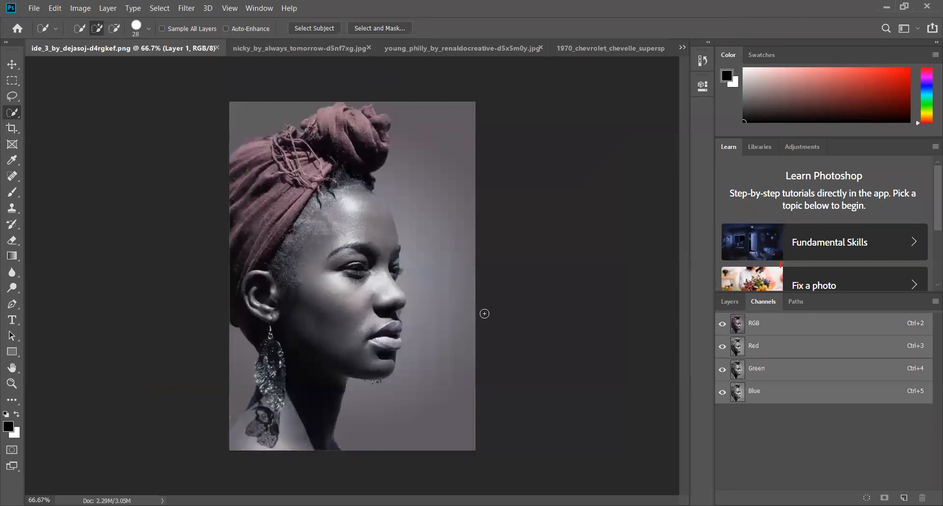
left_click(683, 47)
left_click(417, 133)
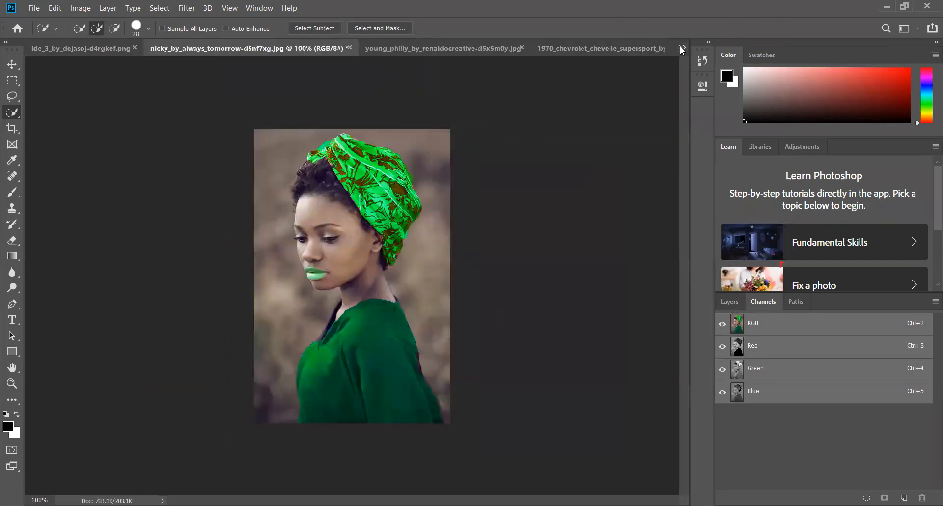
left_click(682, 48)
left_click(422, 120)
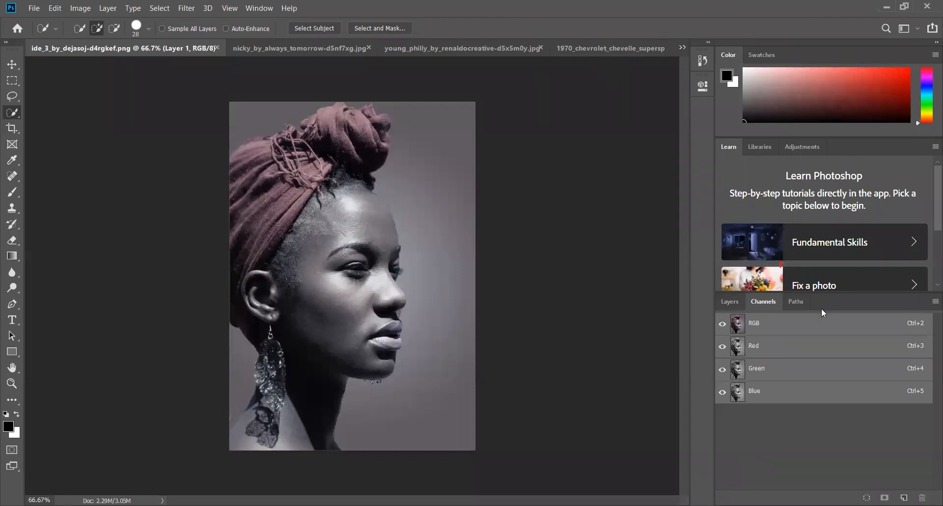
Copy the entire portrait of the woman on Layer 1 and paste it into young_philly_by_renaldocreative-d5x5m0y.jpg as a new layer
left_click(13, 64)
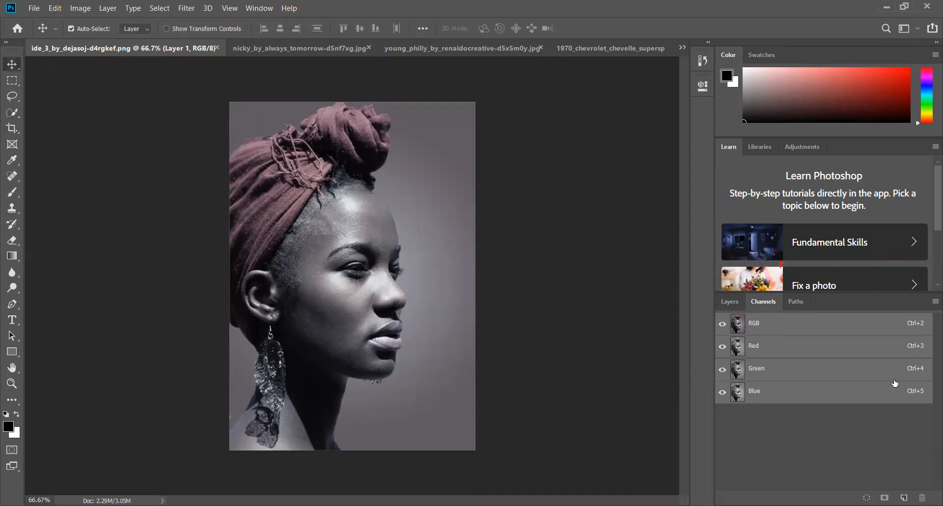
left_click(728, 302)
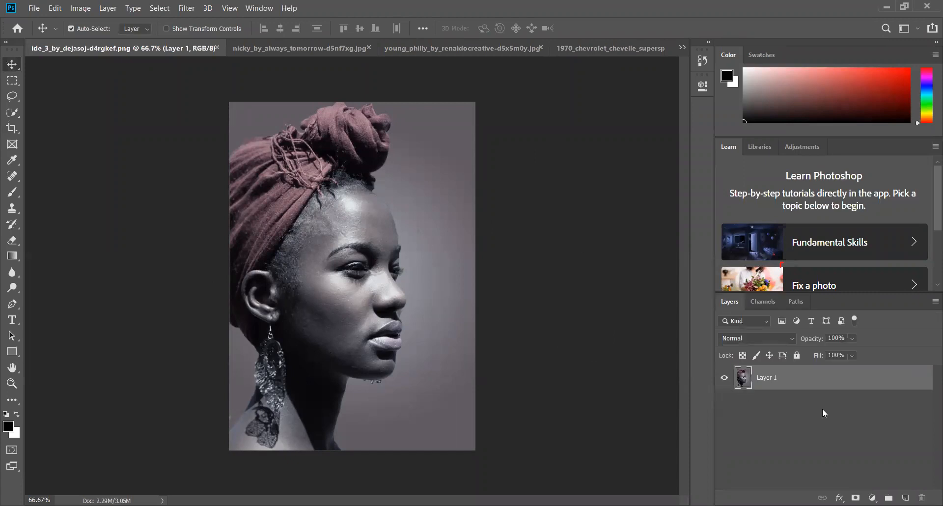
key("ctrl")
key("ctrl+a")
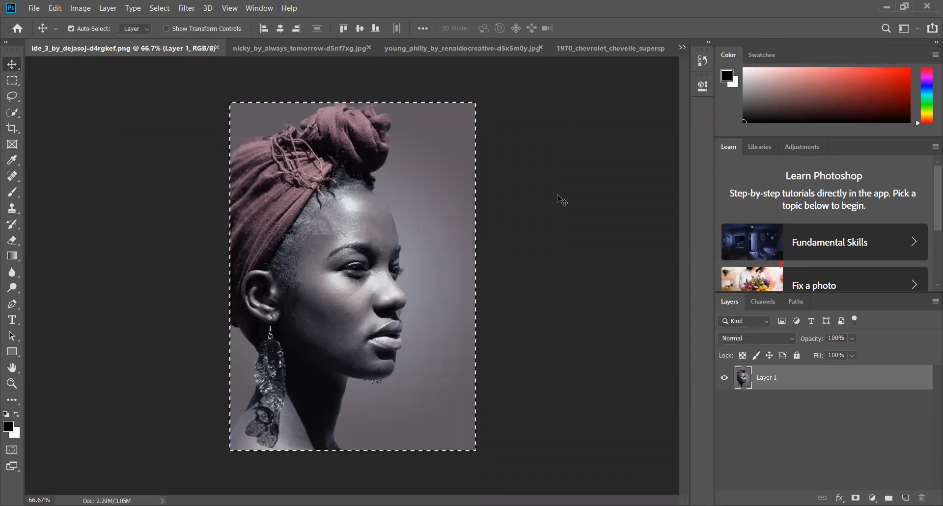
left_click(585, 52)
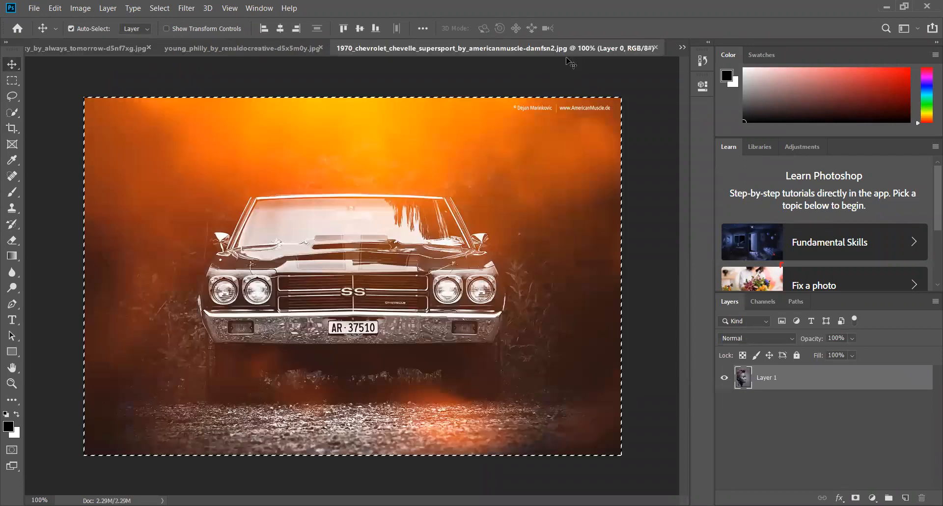
left_click(271, 47)
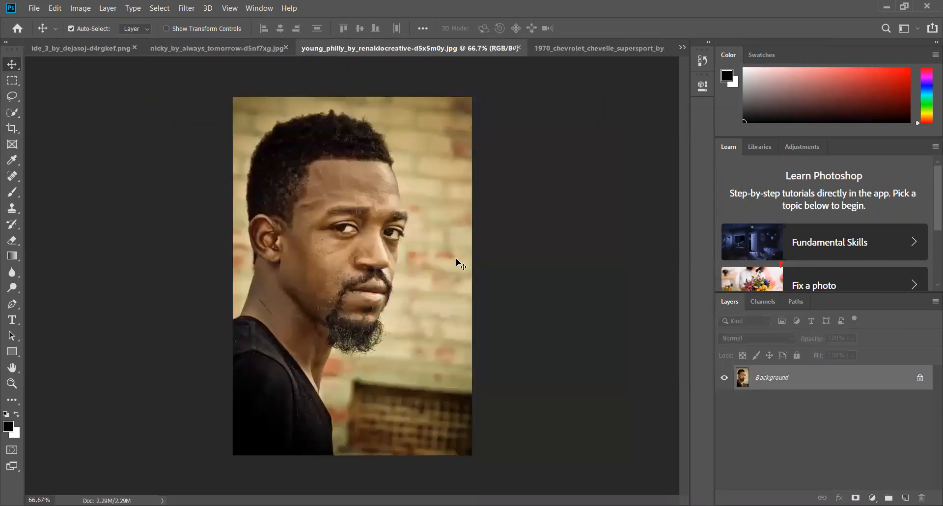
key("ctrl+v")
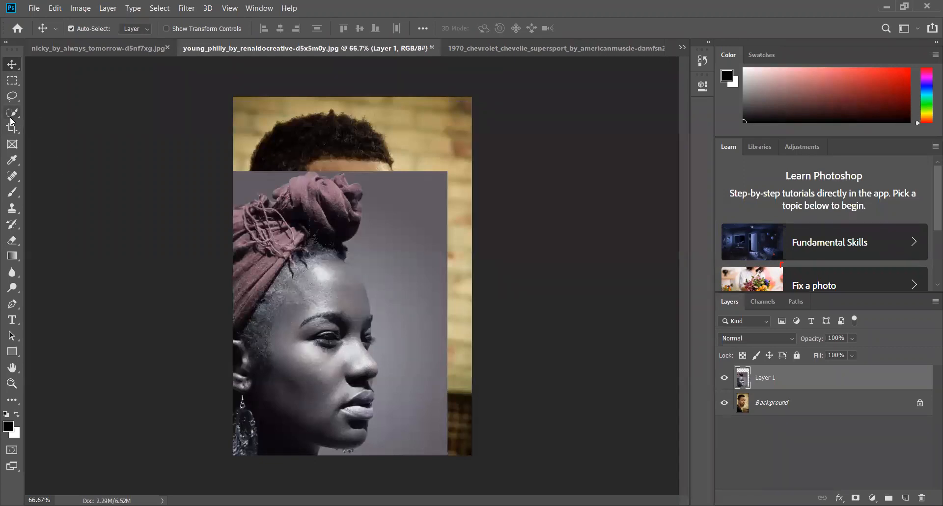
Select the grey background around the woman with Quick Selection, excluding her head wrap, delete it from Layer 1, and clear the selection
left_click(11, 117)
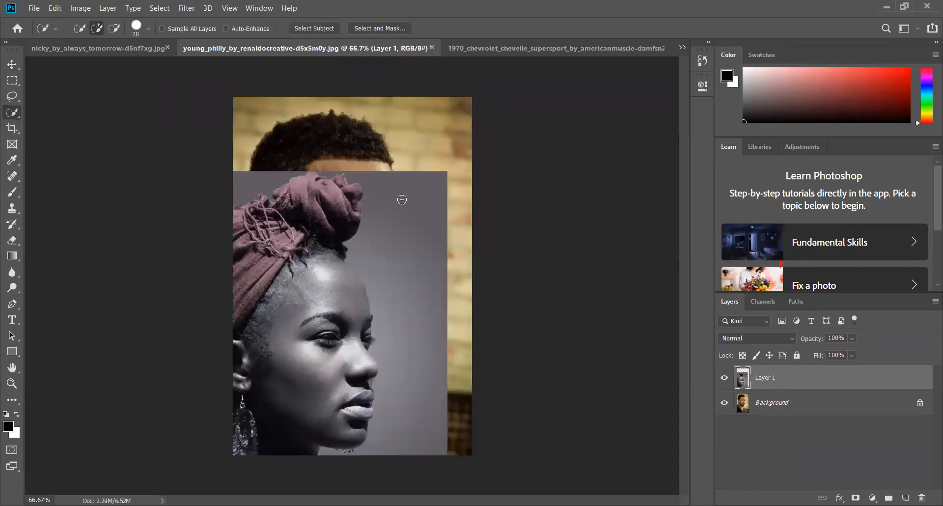
mouse_move(408, 187)
left_mouse_down()
mouse_move(405, 240)
mouse_move(424, 340)
mouse_move(424, 330)
mouse_move(418, 394)
mouse_move(366, 459)
mouse_move(334, 454)
left_mouse_up()
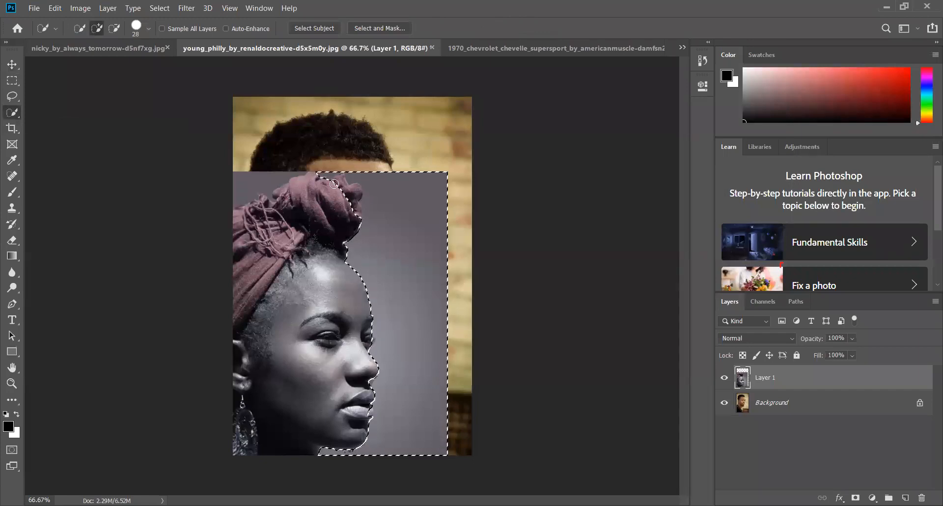
left_click(114, 28)
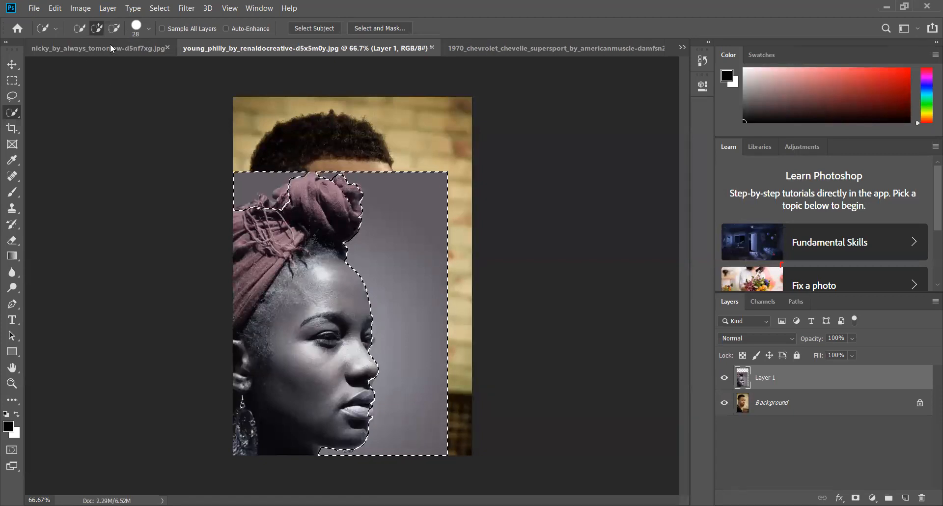
key("alt")
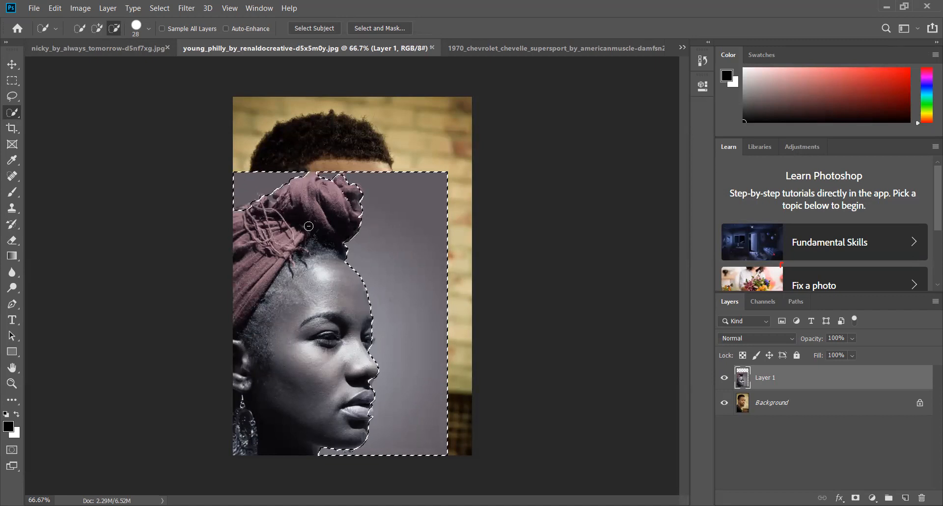
key("Delete")
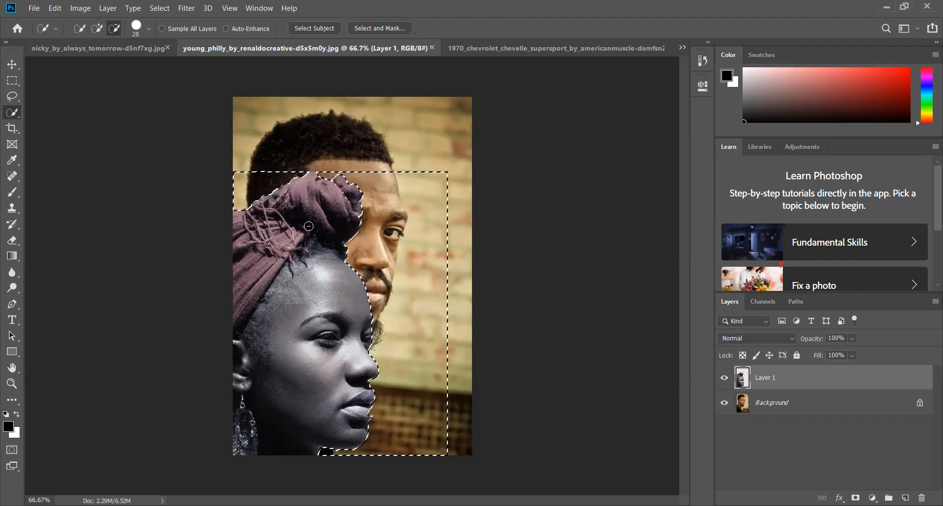
key("ctrl+d")
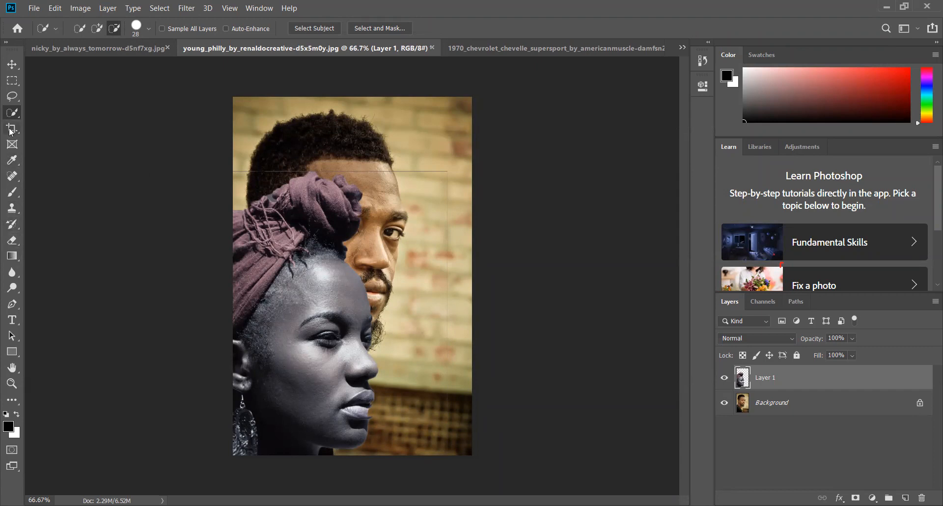
Erase the thin leftover edge line above the woman's head wrap with the Eraser at 45 px
left_click(16, 244)
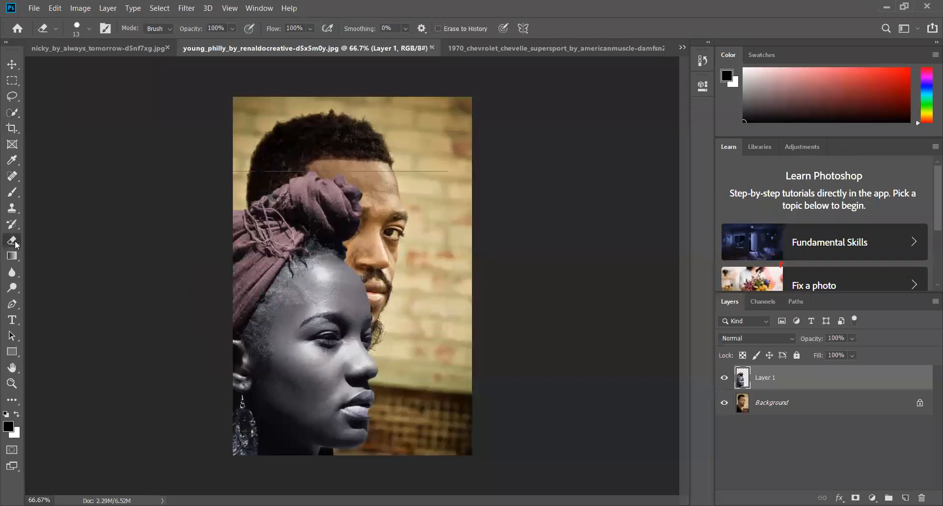
left_click(92, 29)
left_click(86, 66)
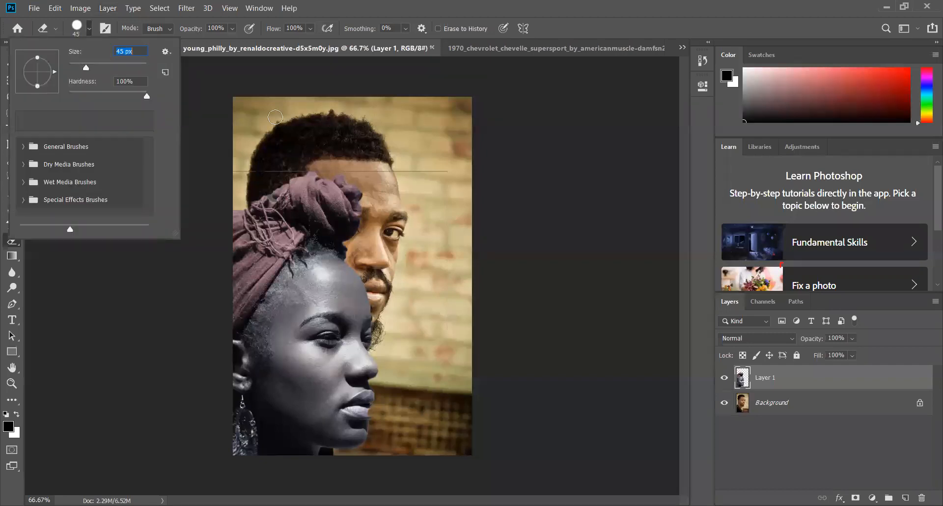
left_click(464, 185)
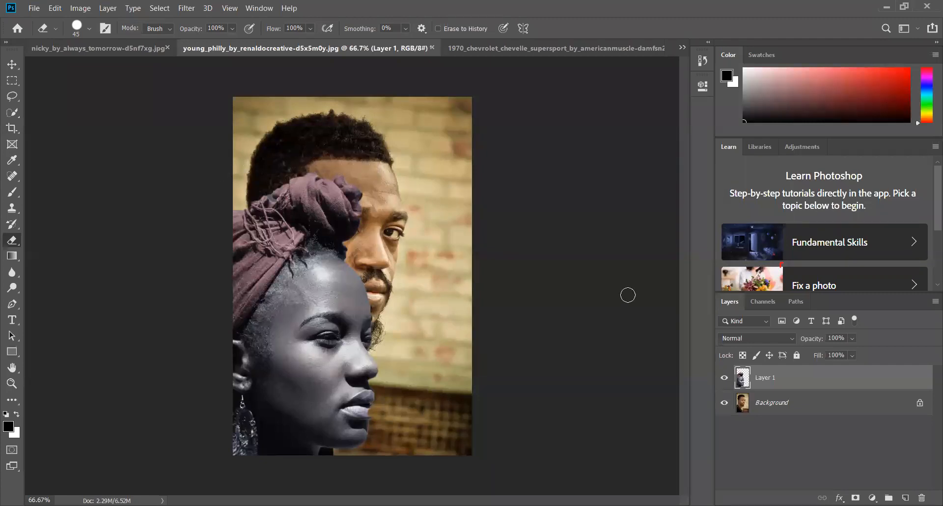
Move the cut-out woman across the man's photo to expose the rest of her layer, and delete Layer 1
left_click(18, 71)
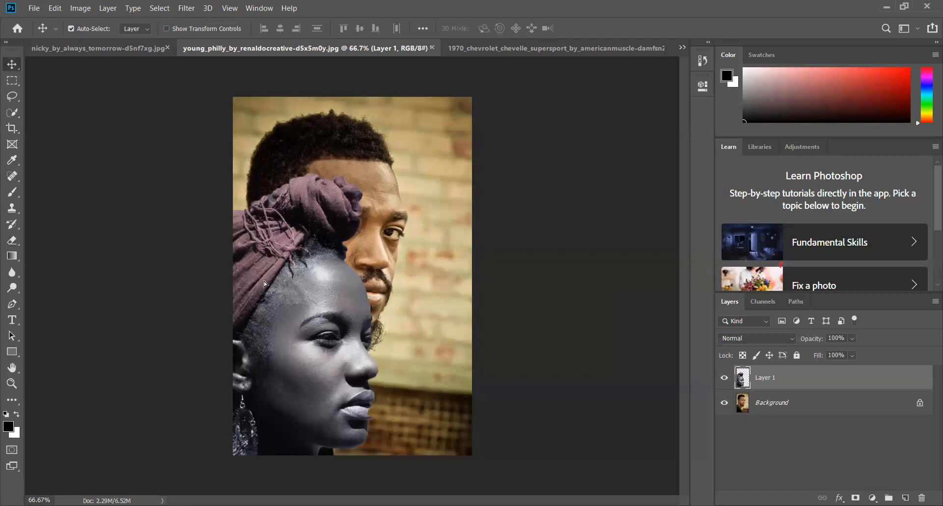
left_click_drag(377, 209, 467, 290)
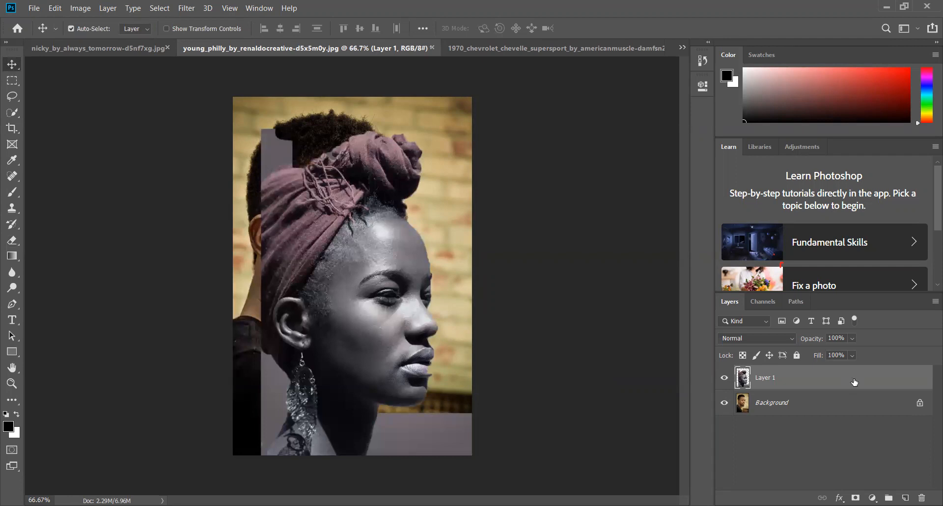
key("Delete")
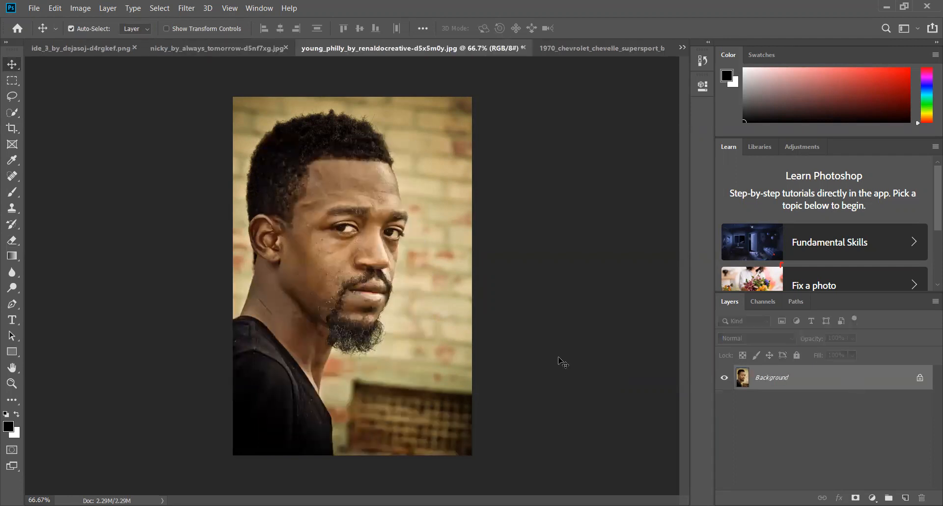
Bring back the woman's uncut portrait as a layer over the man's photo and adjust its position to cover the canvas
key("ctrl")
key("ctrl+z")
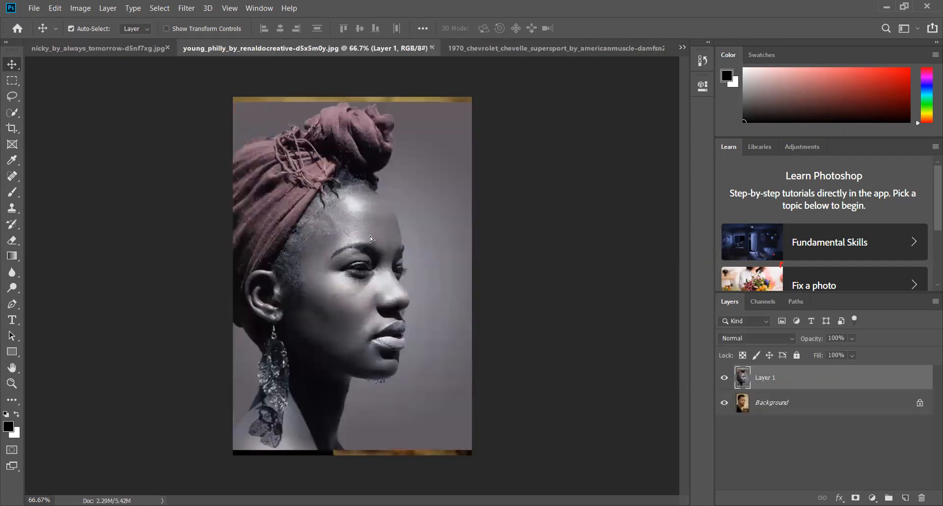
left_click_drag(370, 238, 368, 244)
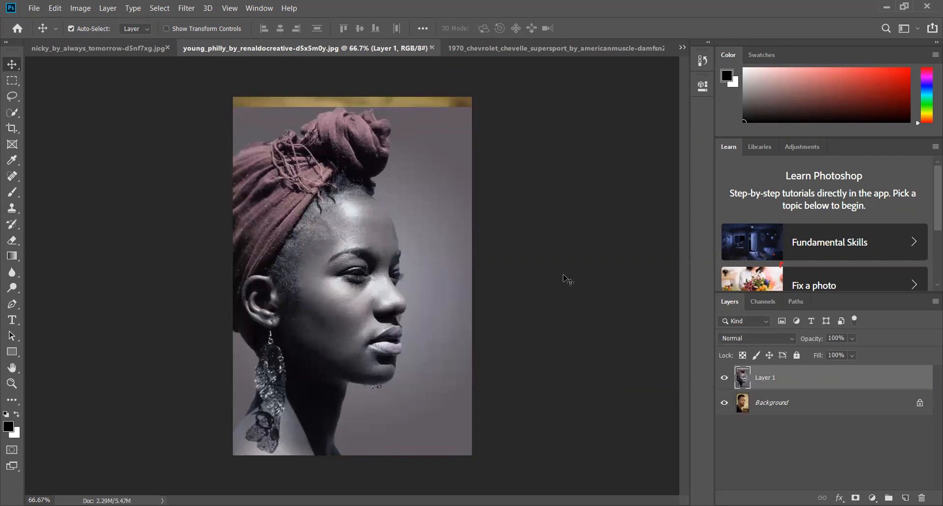
left_click(13, 114)
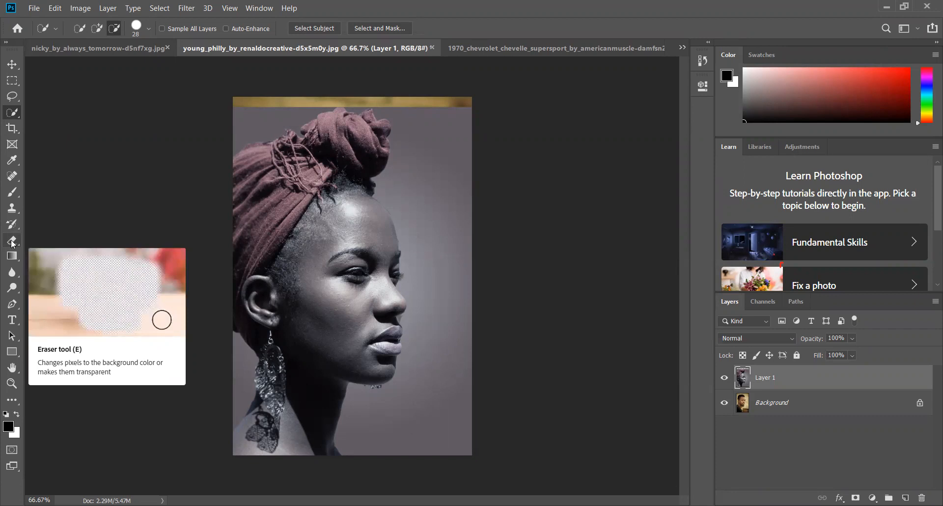
left_click(15, 67)
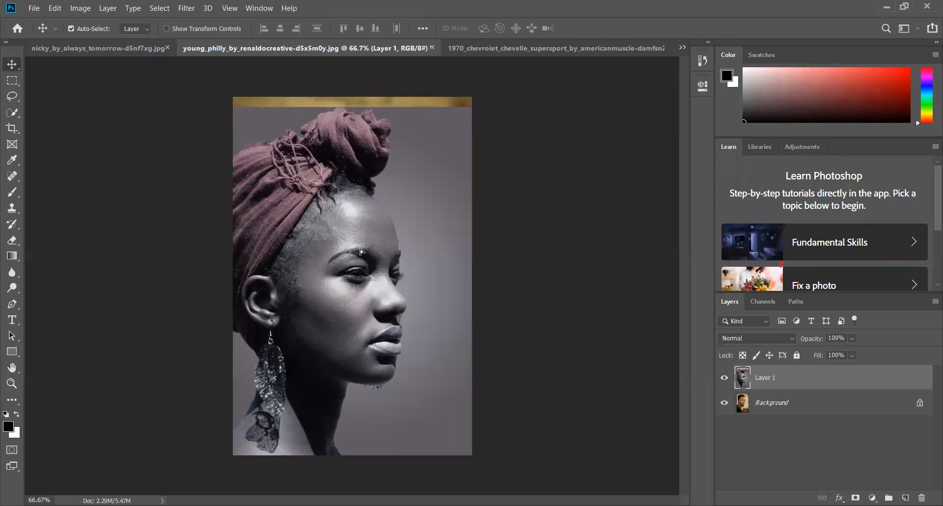
left_click_drag(356, 221, 361, 216)
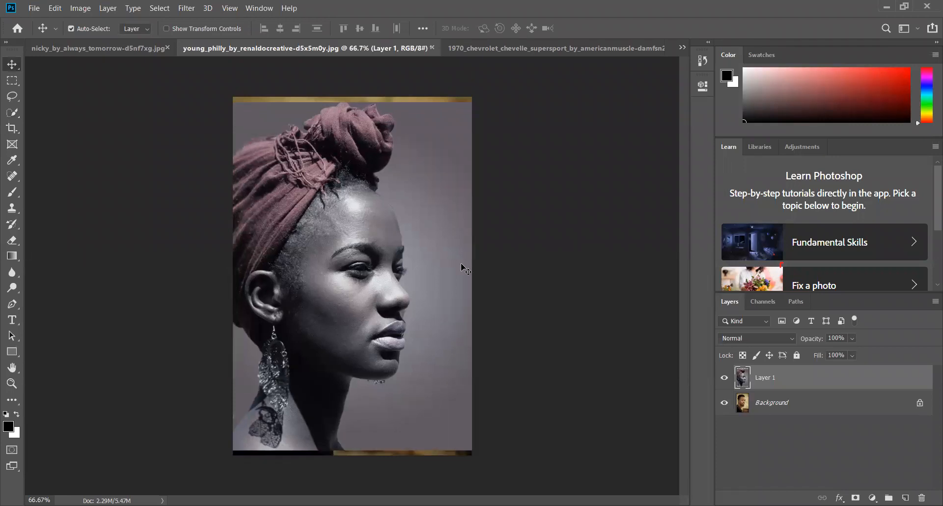
Mirror the portrait layer with Free Transform by pulling one side across the other, fitting it to the canvas at -97.20% width
key("ctrl")
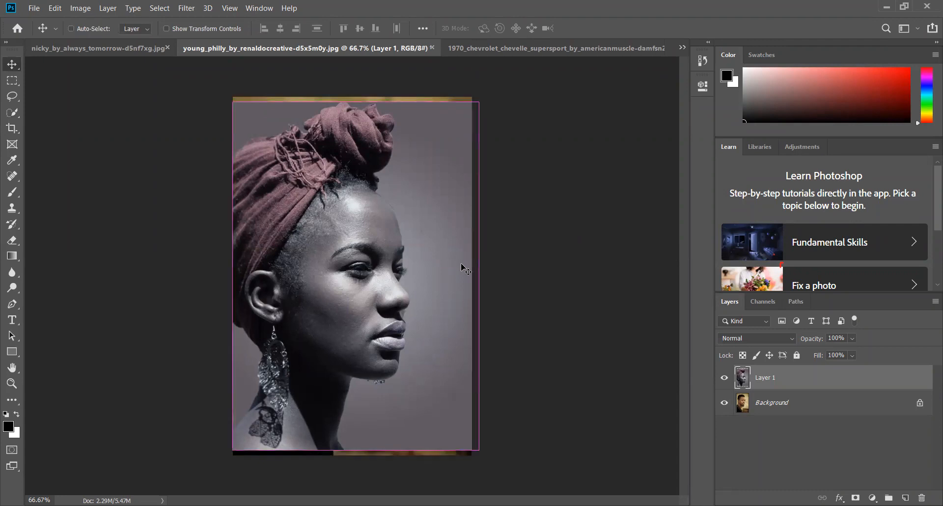
key("ctrl+t")
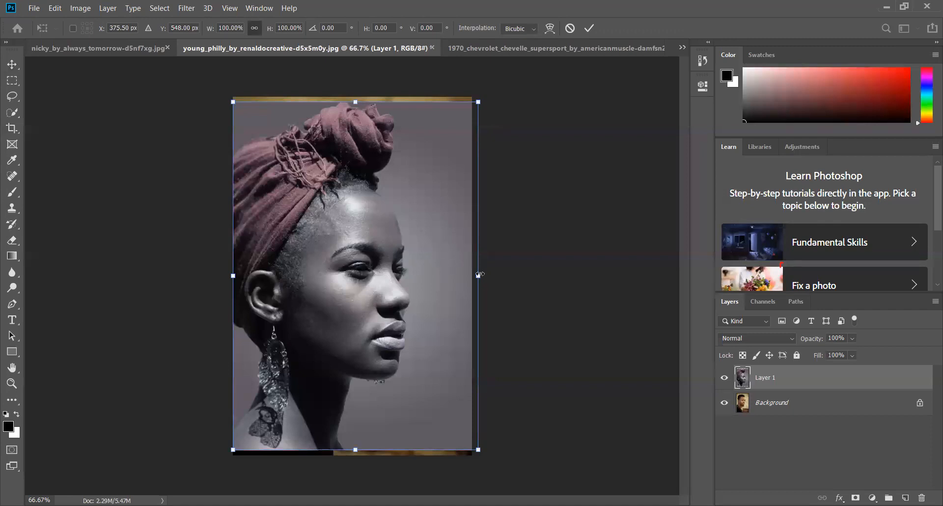
left_click_drag(480, 274, 56, 297)
left_click_drag(476, 276, 302, 294)
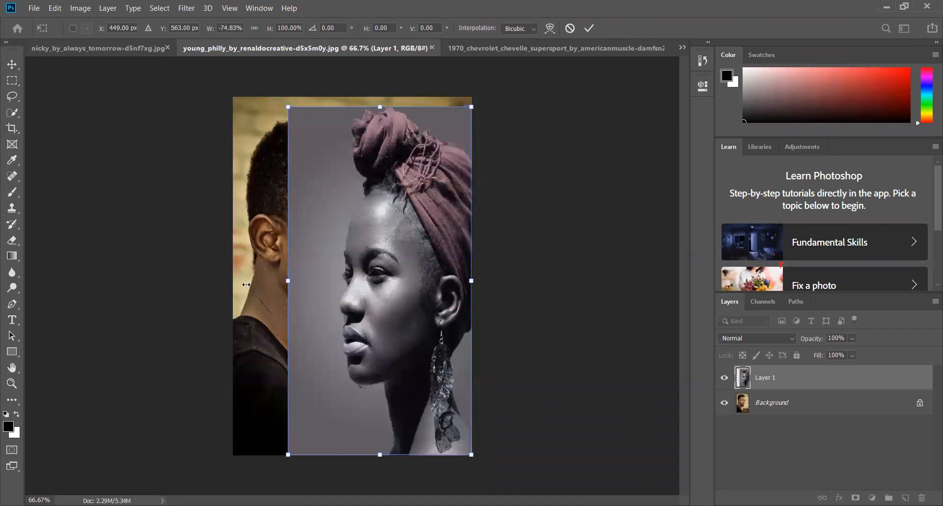
left_click_drag(233, 285, 233, 285)
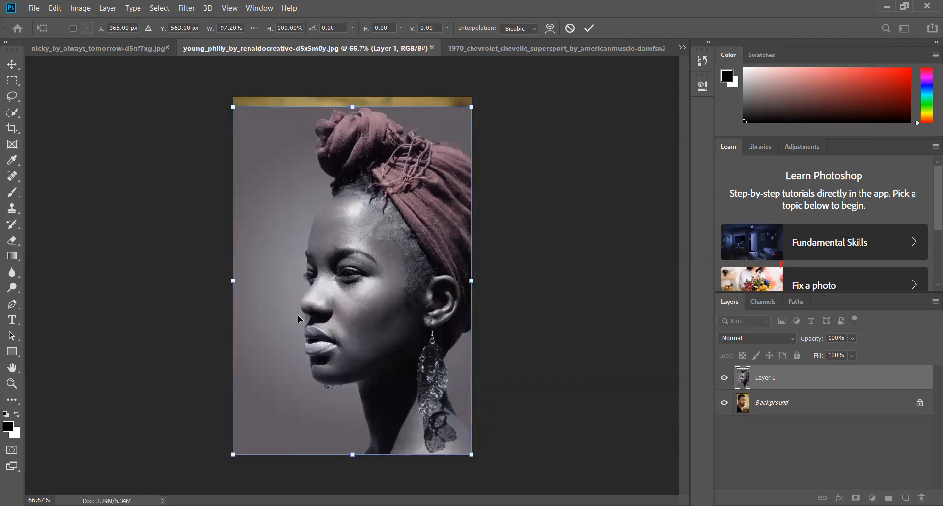
left_click(12, 64)
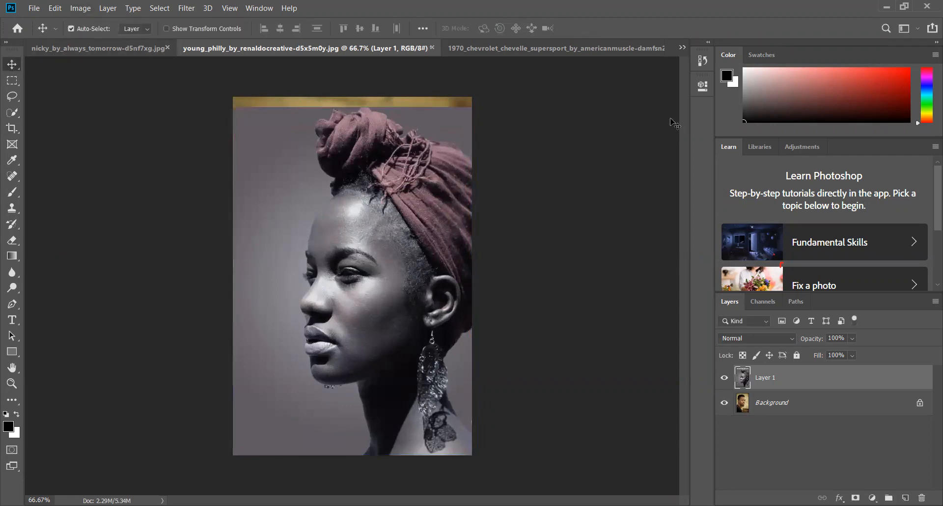
Flip the portrait layer horizontally using the Transform command
left_click(54, 11)
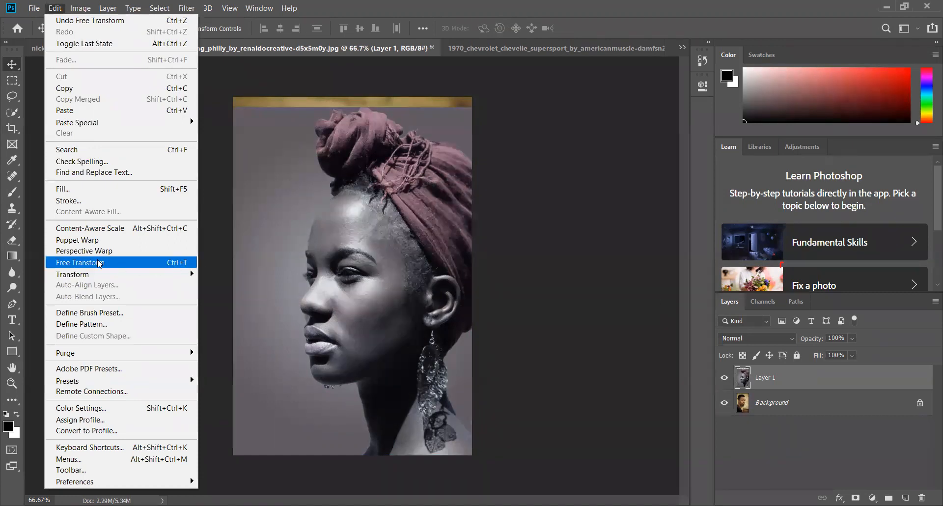
mouse_move(116, 274)
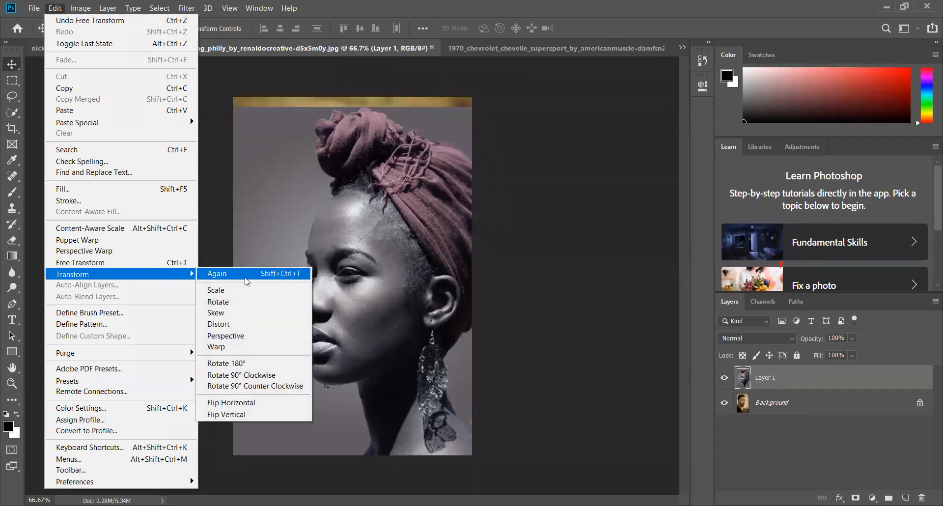
left_click(238, 406)
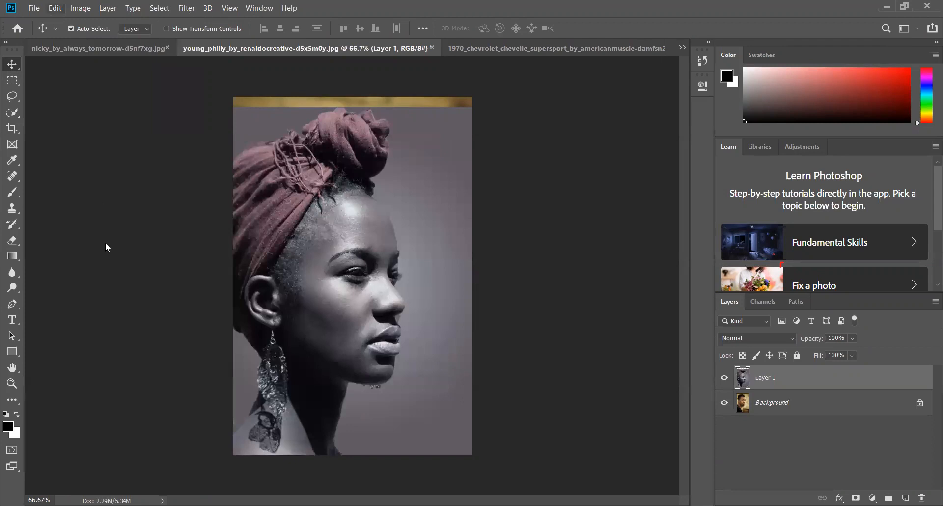
Flip the woman's portrait layer horizontally once more and shift it right to uncover part of the man's photo
left_click(55, 9)
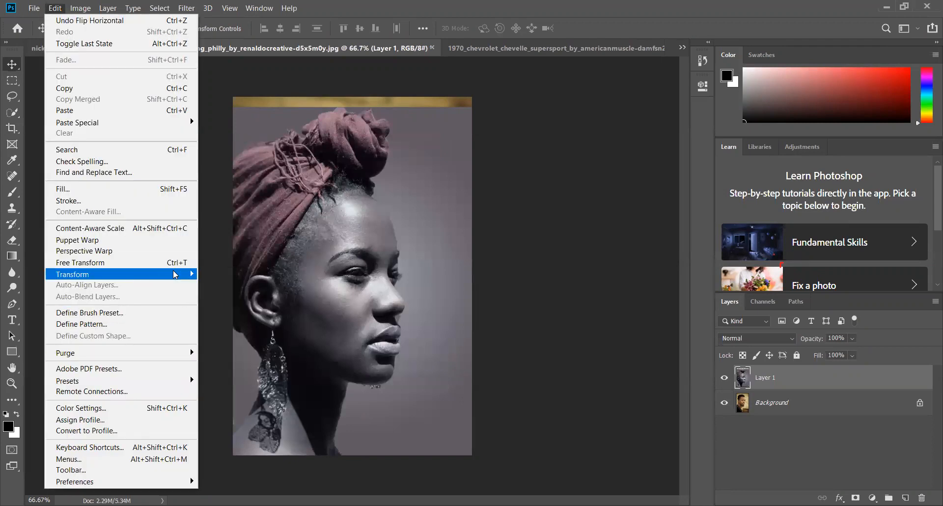
mouse_move(190, 274)
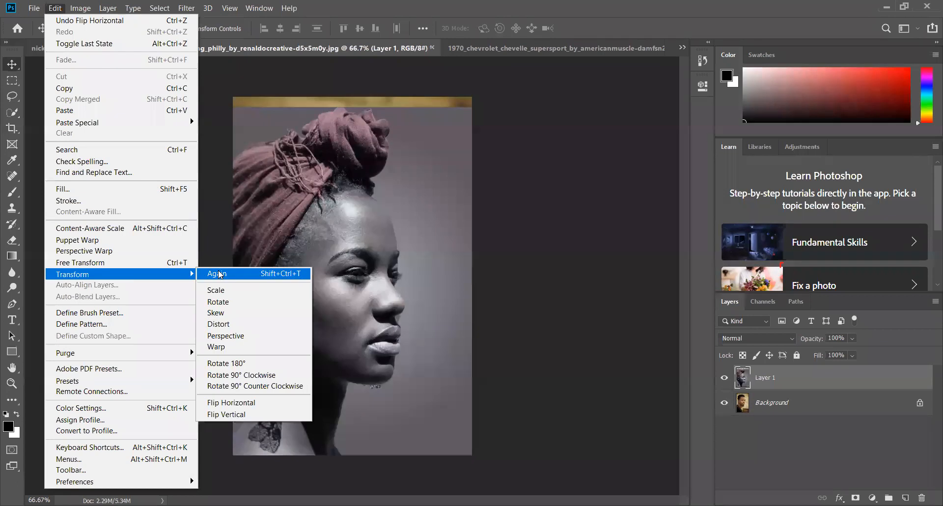
left_click(237, 409)
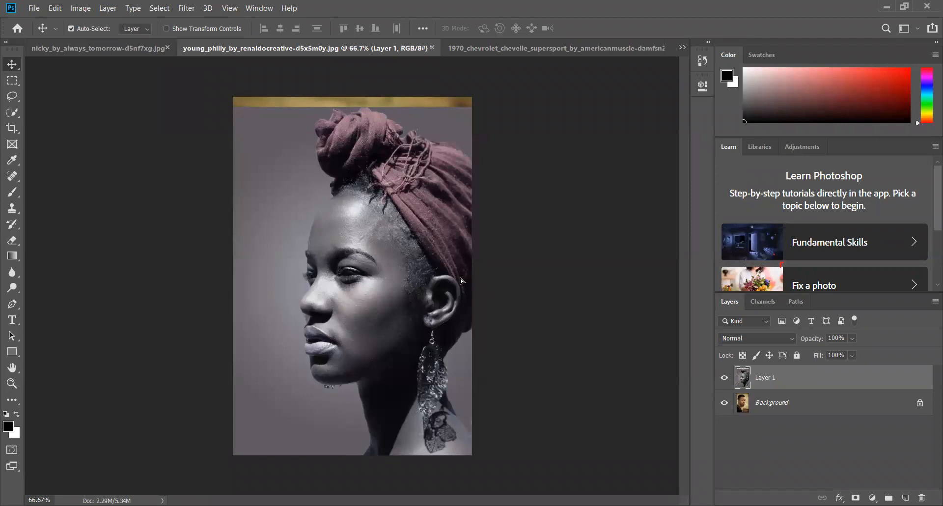
left_click_drag(452, 282, 441, 315)
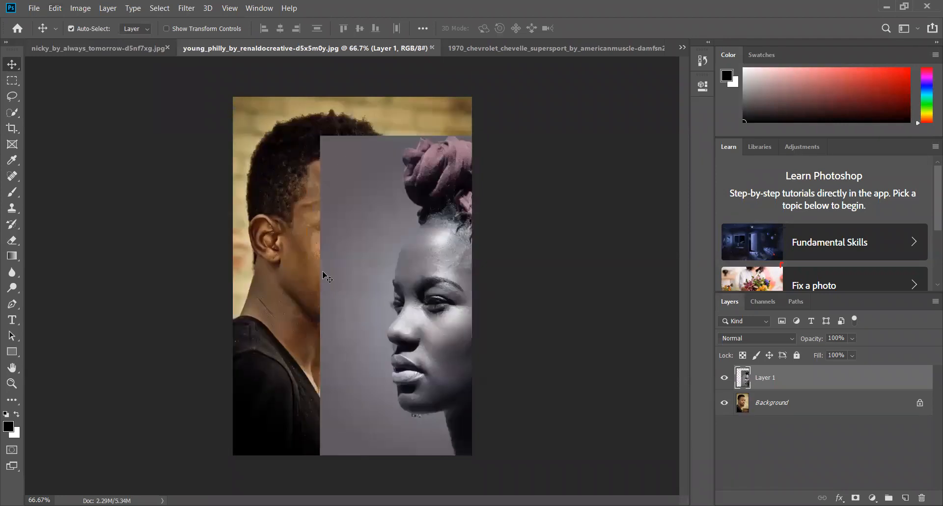
Set the Eraser to 75 px with 15% hardness and erase the upper-left corner of the woman's layer
left_click(15, 242)
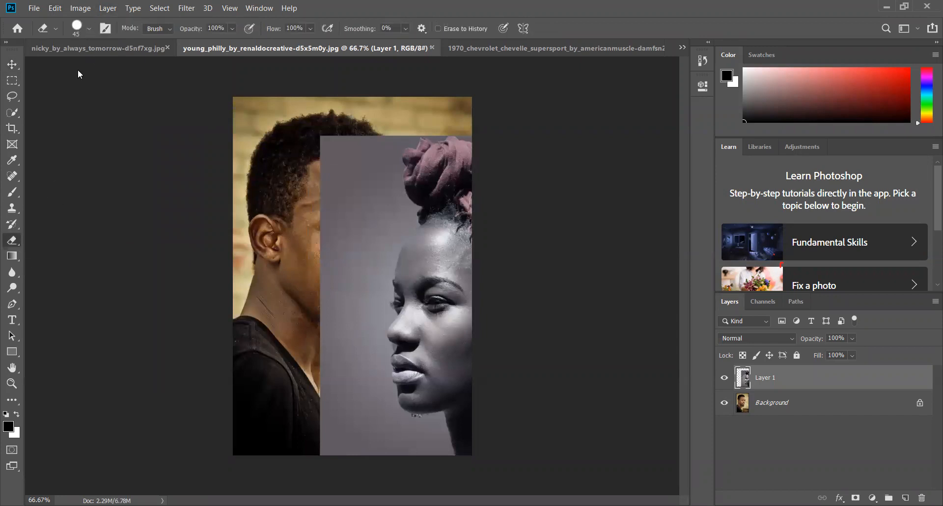
left_click(89, 28)
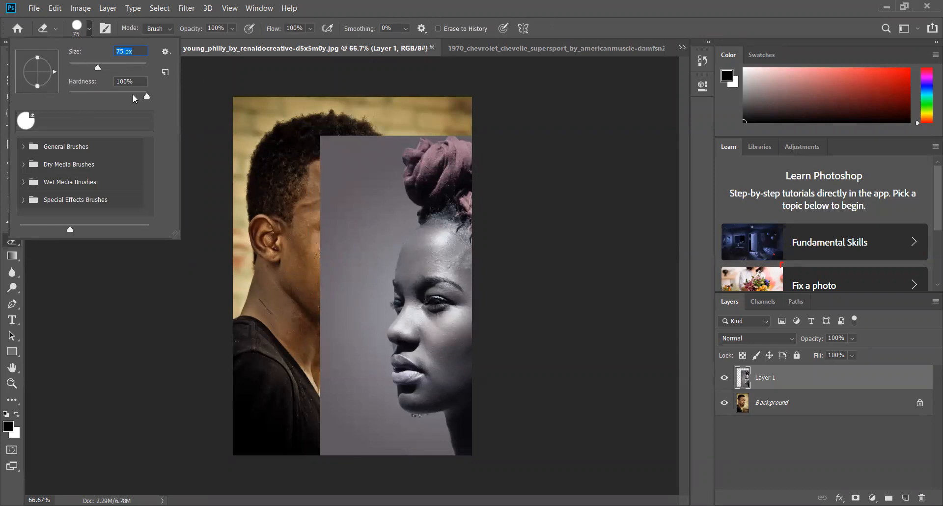
left_click_drag(147, 96, 81, 96)
mouse_move(317, 140)
left_mouse_down()
mouse_move(341, 140)
mouse_move(327, 169)
left_mouse_up()
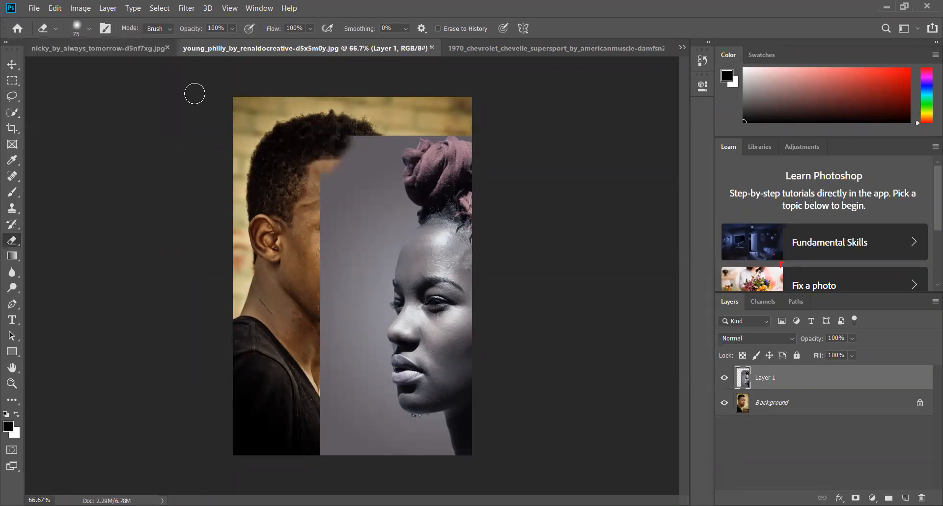
Browse the eraser brush presets, set the size to 127 px, and erase more of the grey backdrop over the man's forehead
left_click(87, 28)
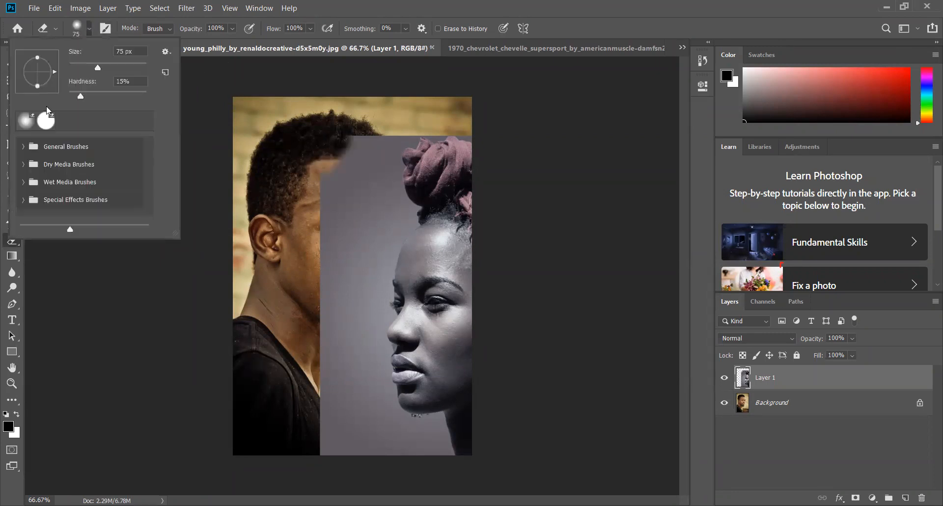
left_click(21, 147)
left_click(21, 148)
left_click(23, 164)
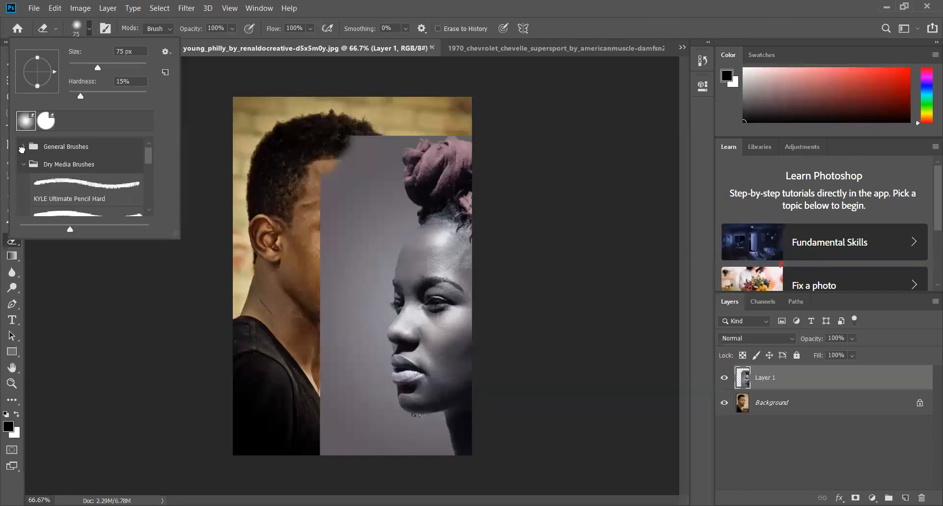
left_click(21, 147)
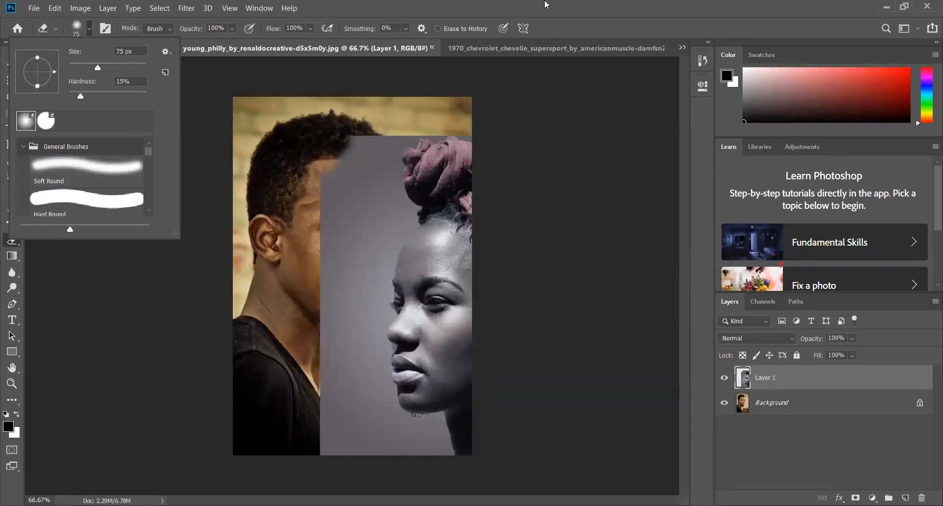
left_click_drag(98, 67, 113, 68)
mouse_move(462, 123)
left_mouse_down()
mouse_move(324, 154)
mouse_move(269, 222)
left_mouse_up()
mouse_move(438, 114)
left_mouse_down()
mouse_move(384, 142)
mouse_move(303, 231)
mouse_move(276, 286)
left_mouse_up()
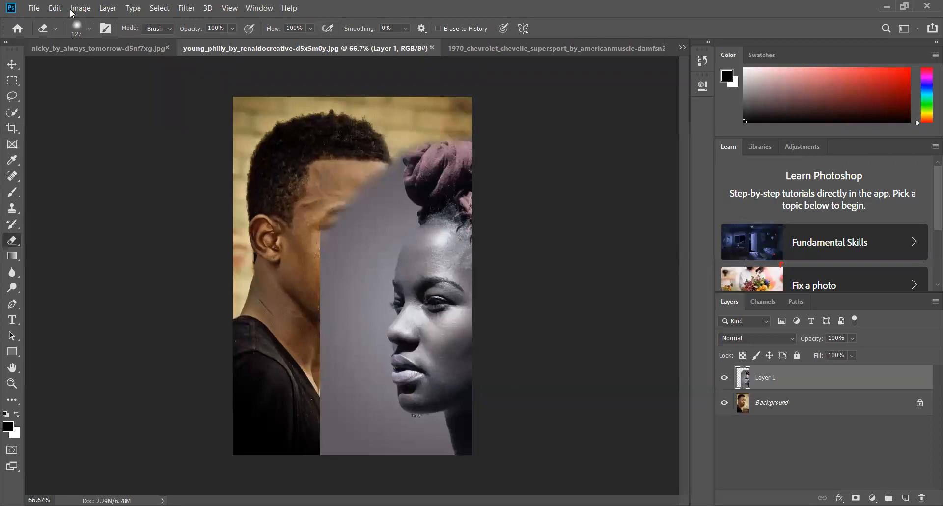
Increase the eraser to 193 px and erase the grey backdrop covering the man's face, neck and shoulder
left_click(90, 32)
left_click_drag(113, 68, 126, 67)
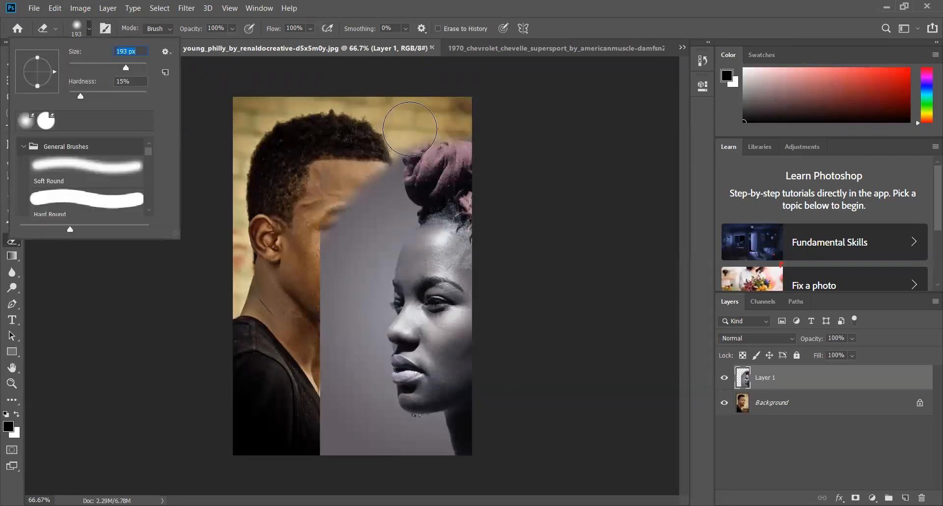
left_click_drag(409, 135, 339, 236)
mouse_move(310, 431)
left_mouse_down()
mouse_move(322, 307)
mouse_move(397, 184)
mouse_move(434, 144)
mouse_move(386, 198)
mouse_move(361, 259)
mouse_move(353, 324)
mouse_move(359, 428)
mouse_move(345, 464)
mouse_move(328, 367)
mouse_move(368, 423)
mouse_move(430, 458)
mouse_move(402, 444)
mouse_move(369, 366)
mouse_move(363, 323)
mouse_move(389, 197)
left_mouse_up()
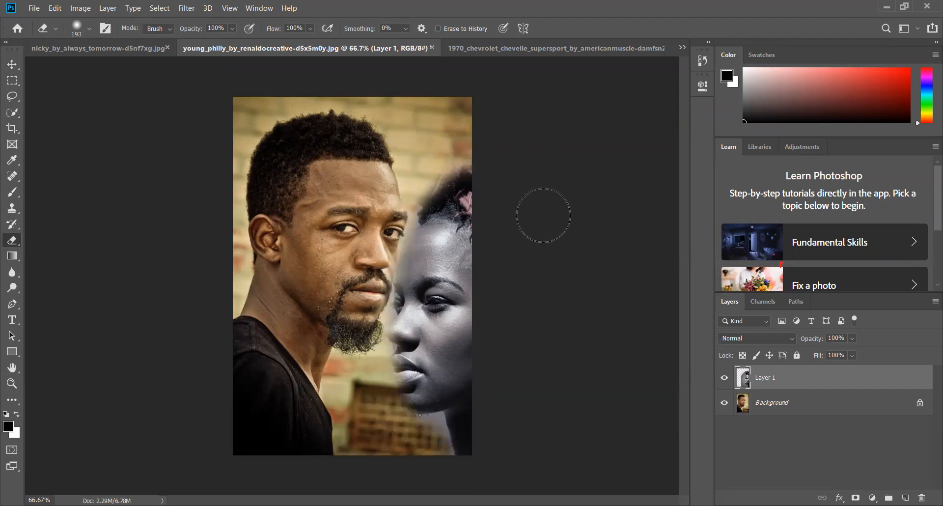
Erase the remaining lower part of the woman's layer below her chin and move the layer down the canvas
left_click_drag(466, 432, 432, 458)
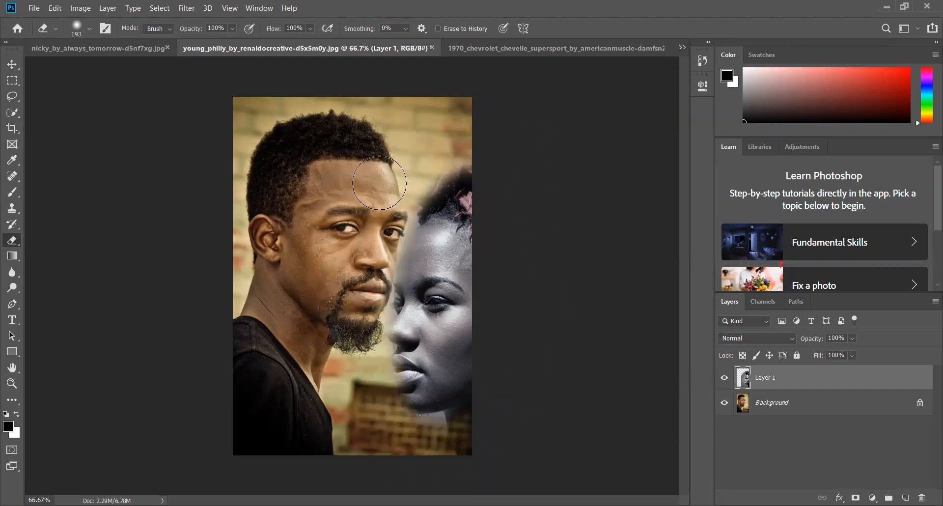
left_click(13, 64)
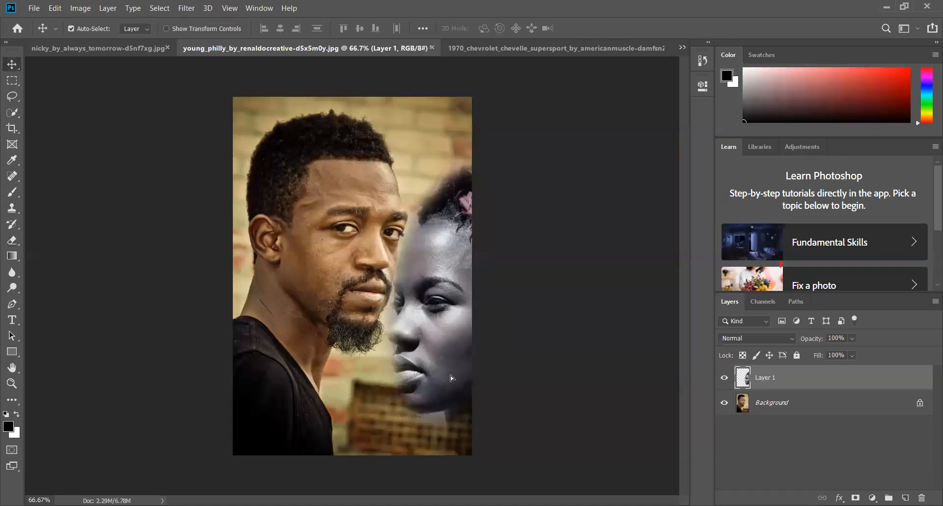
left_click_drag(447, 372, 448, 354)
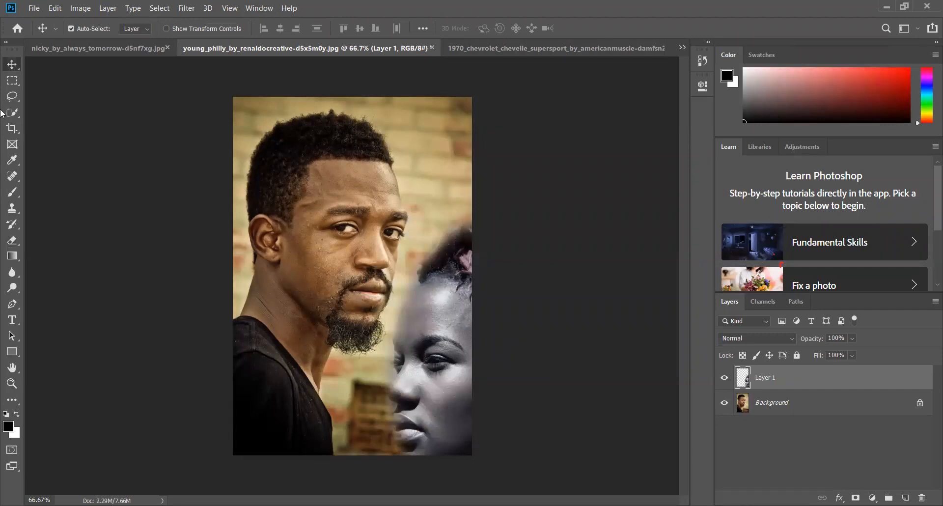
left_click(477, 51)
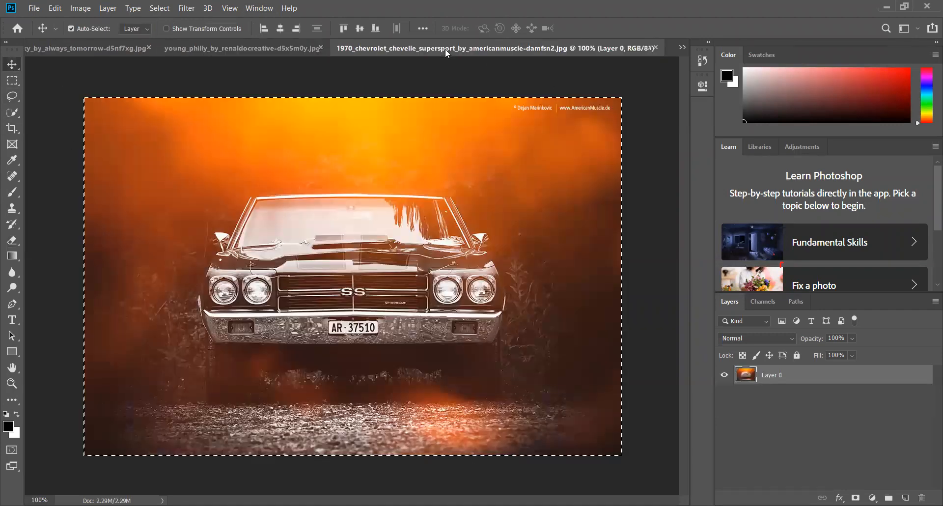
left_click_drag(281, 62, 733, 63)
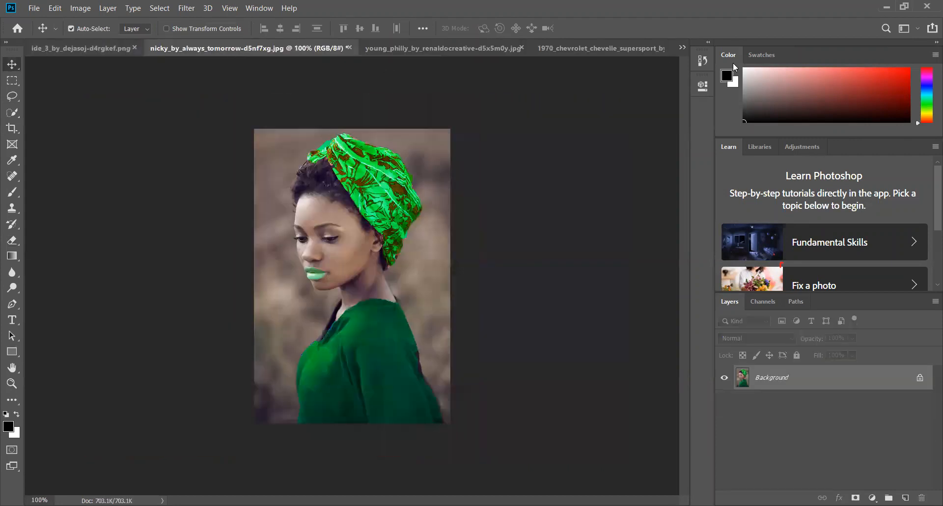
left_click(683, 48)
left_click(448, 63)
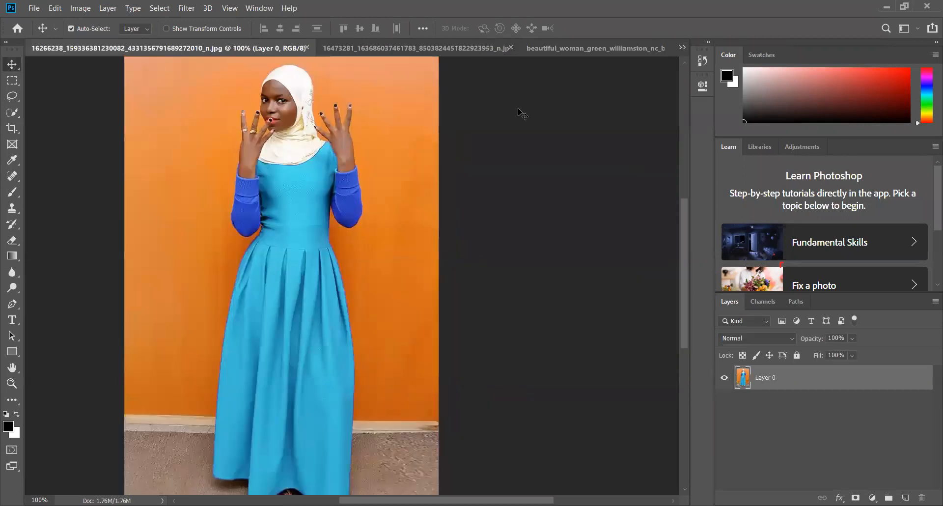
left_click(682, 48)
left_click(443, 63)
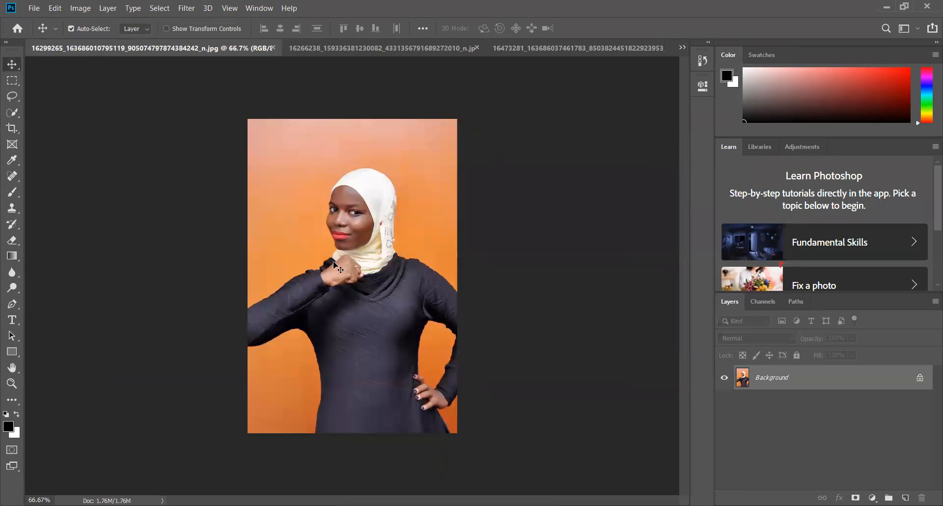
left_click(682, 48)
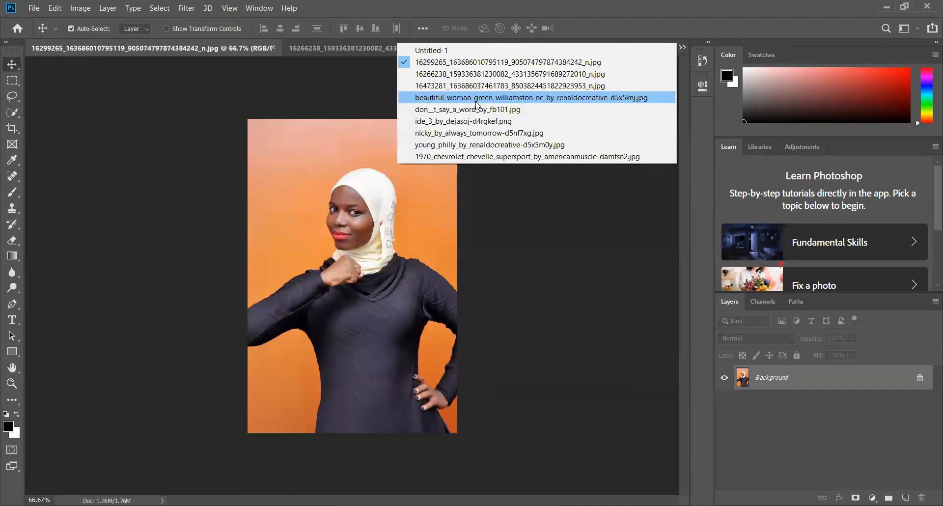
left_click(450, 87)
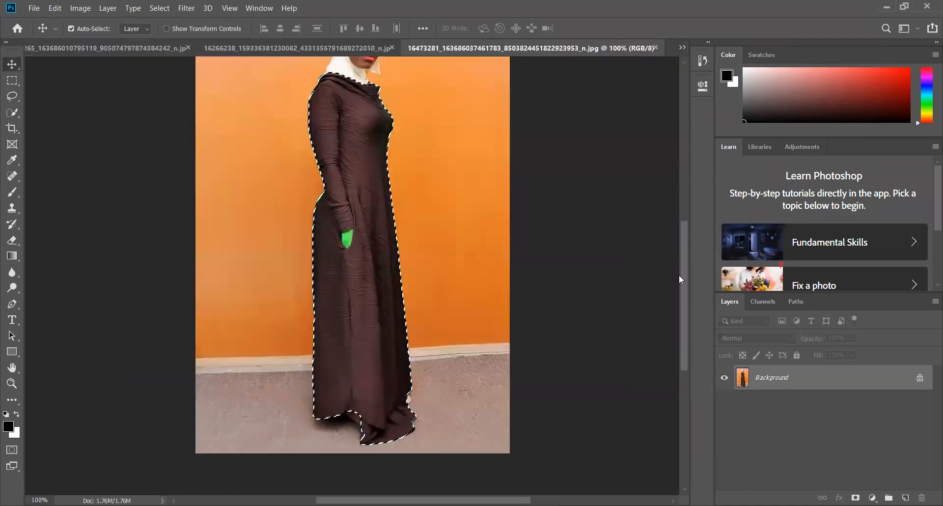
Deselect the dress outline and unlock the Background layer
left_click_drag(686, 265, 686, 254)
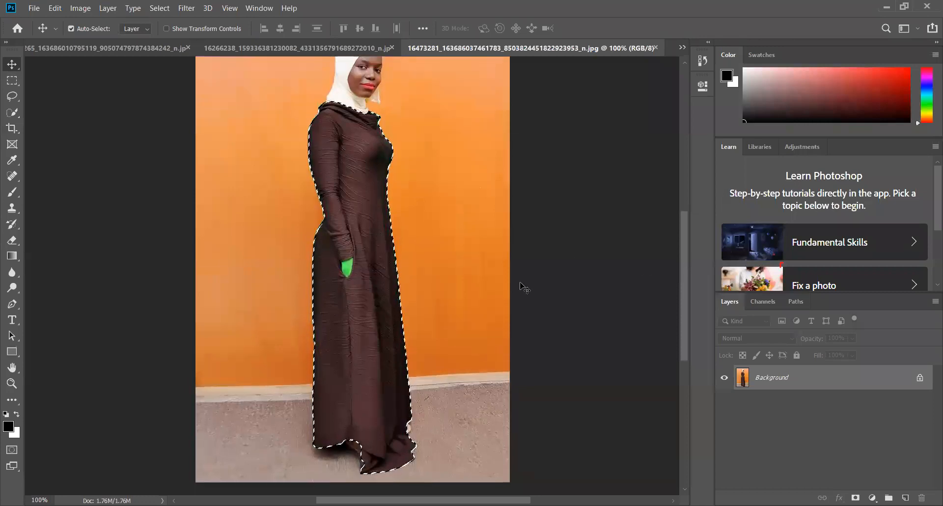
key("ctrl+d")
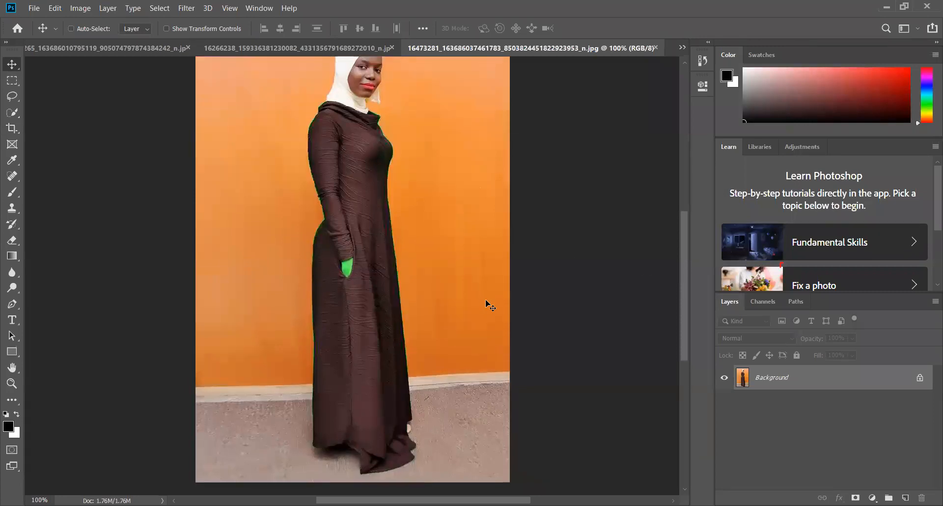
left_click_drag(690, 257, 690, 243)
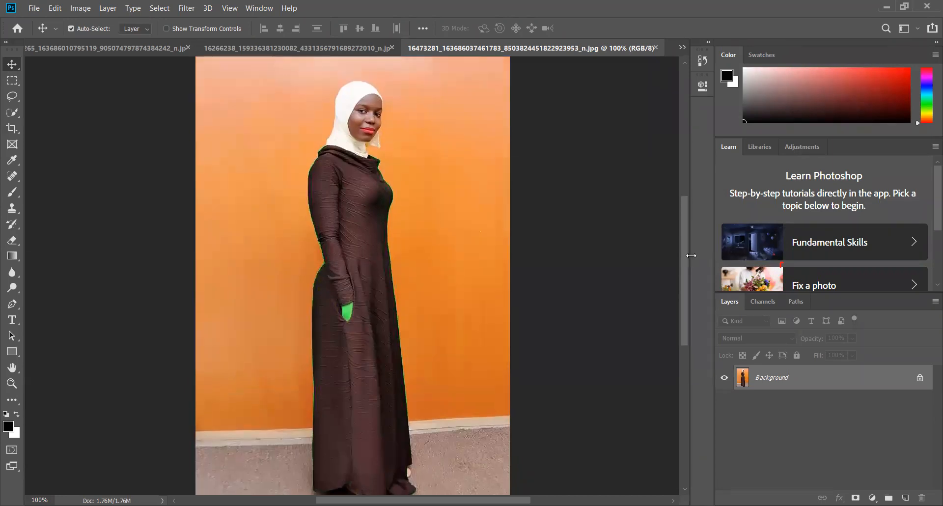
left_click(918, 378)
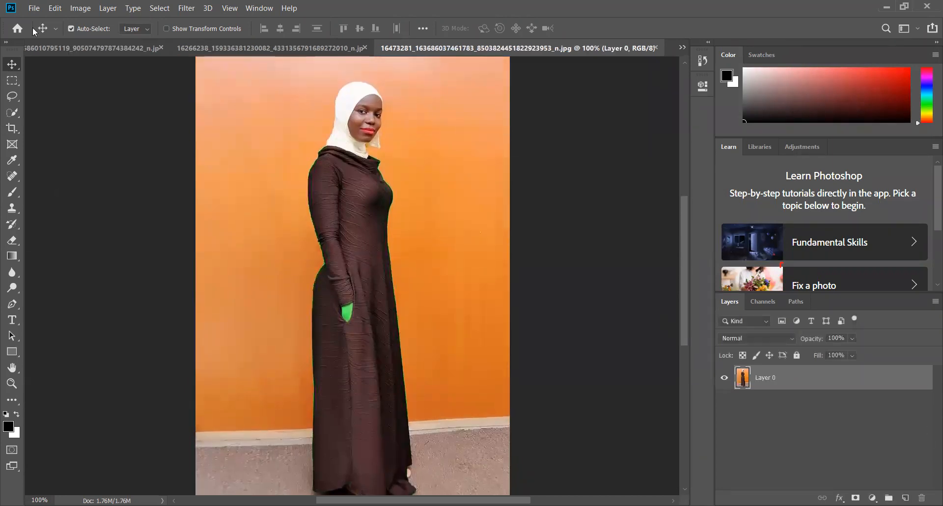
Select the whole woman from headscarf to hem with the Quick Selection tool
left_click(13, 114)
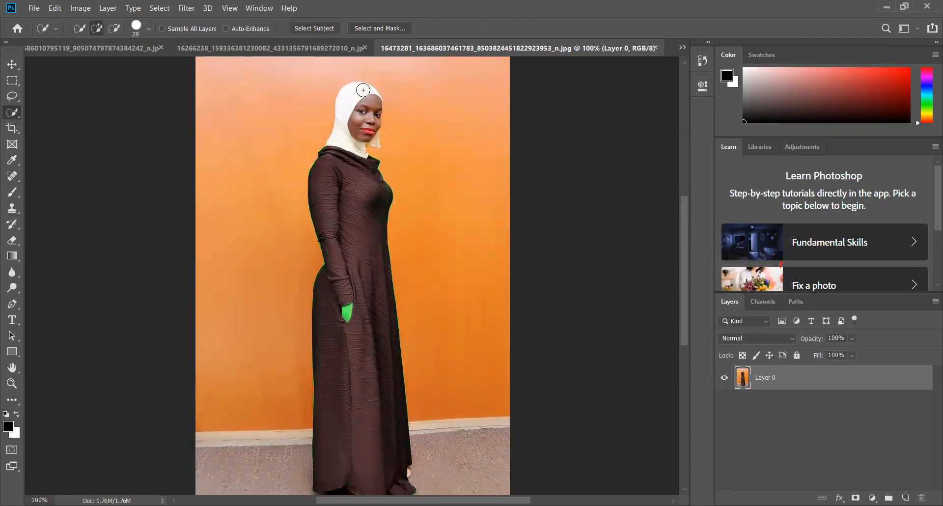
mouse_move(358, 115)
left_mouse_down()
mouse_move(358, 226)
mouse_move(347, 238)
mouse_move(356, 306)
mouse_move(344, 293)
mouse_move(343, 320)
mouse_move(354, 303)
mouse_move(369, 418)
left_mouse_up()
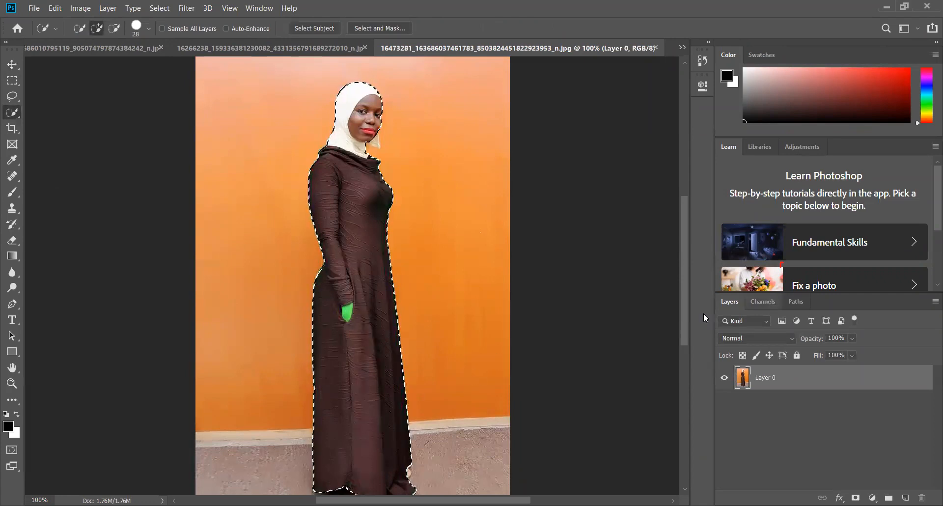
scroll(685, 323, "down", 3)
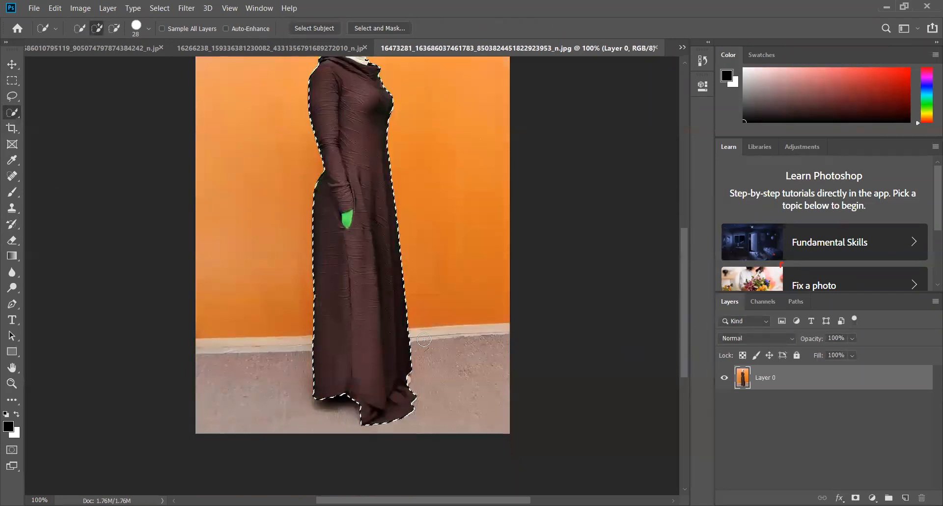
left_click_drag(687, 318, 685, 258)
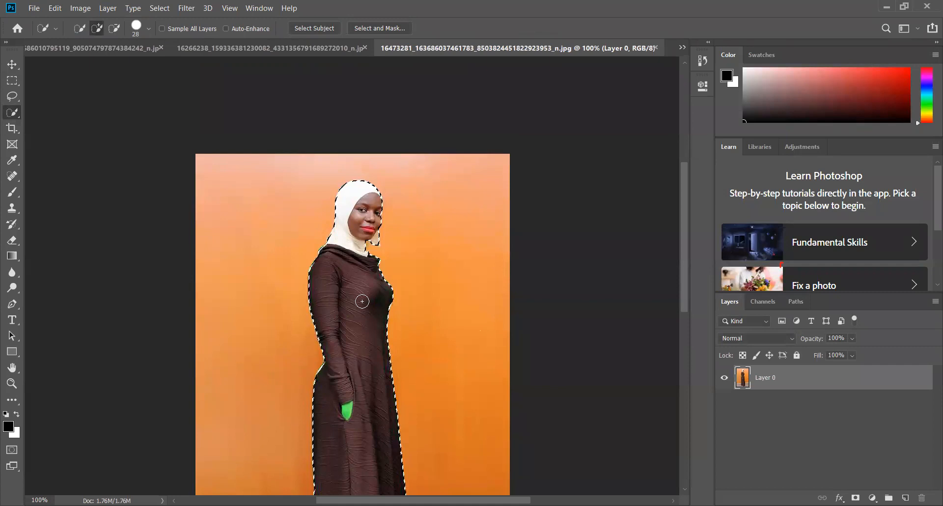
Copy the selected woman onto two new layers and place one copy on each side of the original
key("ctrl+j")
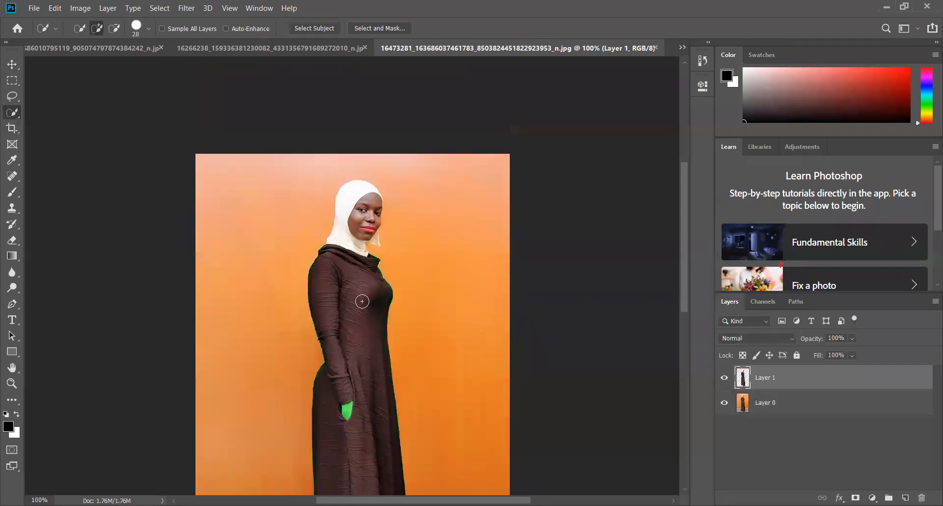
left_click(12, 65)
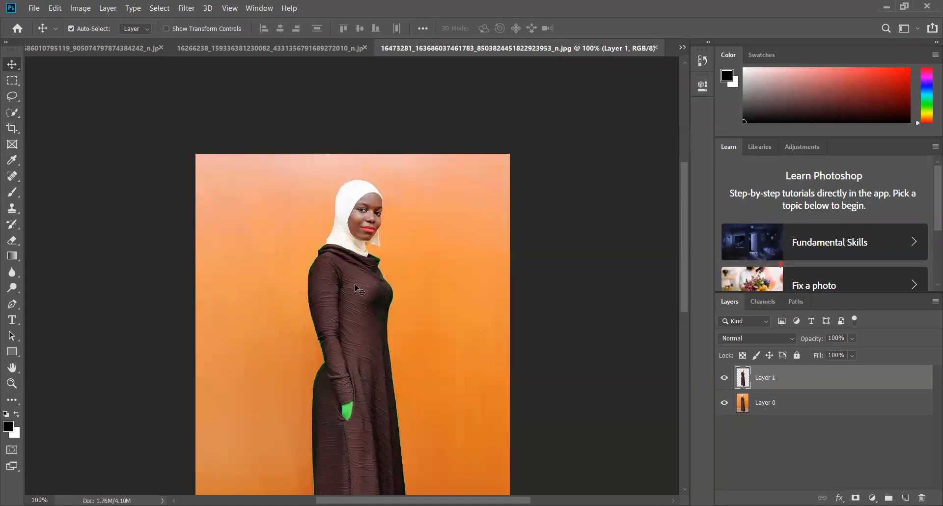
left_click_drag(285, 295, 279, 294)
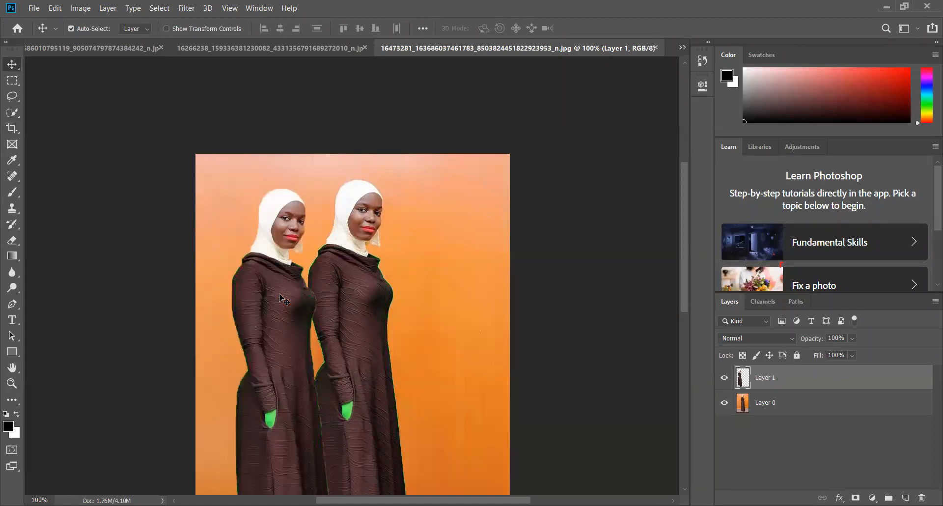
key("ctrl+v")
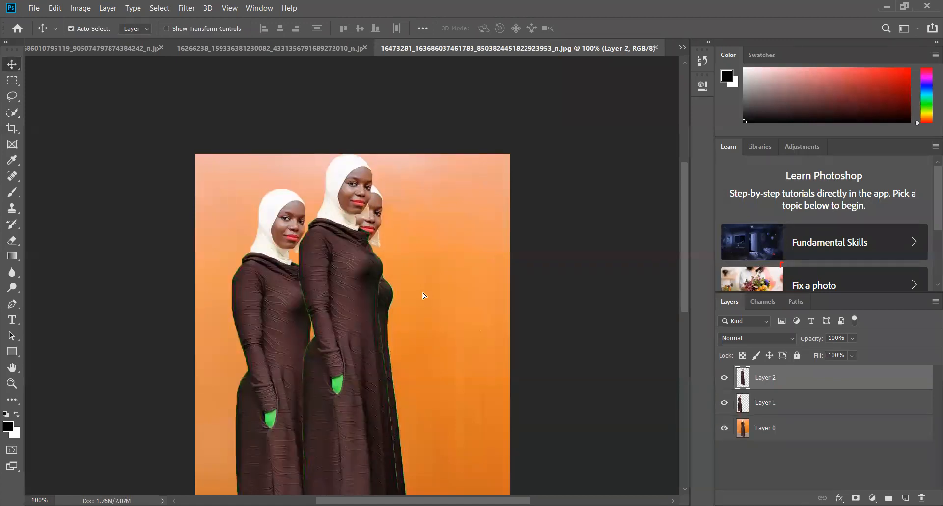
left_click_drag(423, 294, 514, 341)
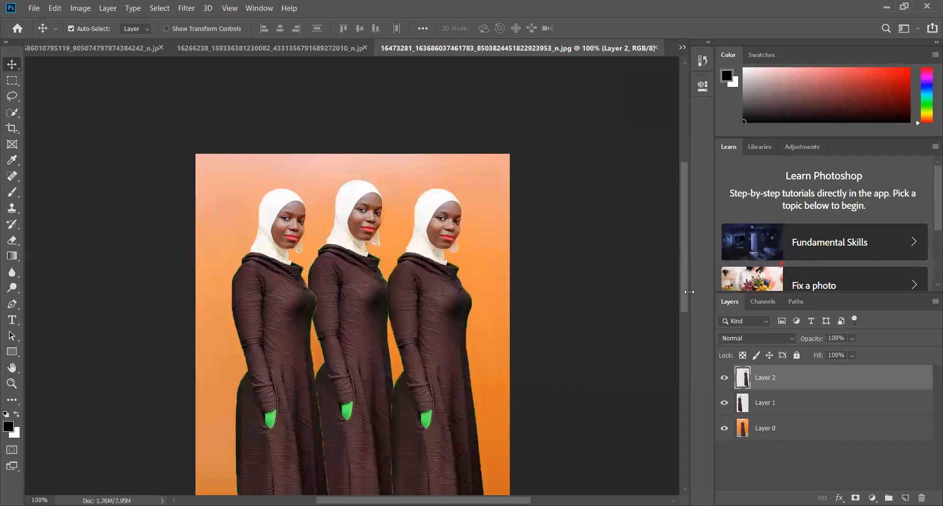
mouse_move(686, 296)
left_mouse_down()
mouse_move(692, 346)
mouse_move(694, 310)
left_mouse_up()
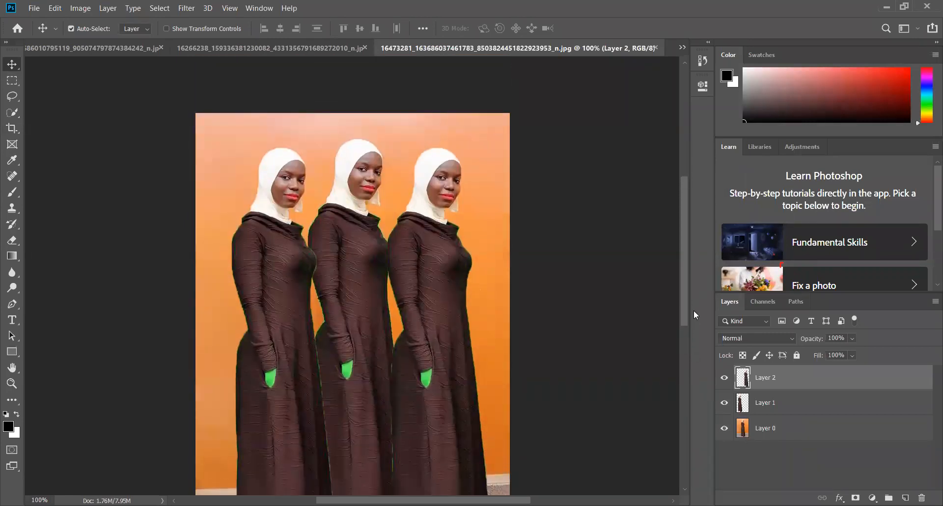
left_click(266, 52)
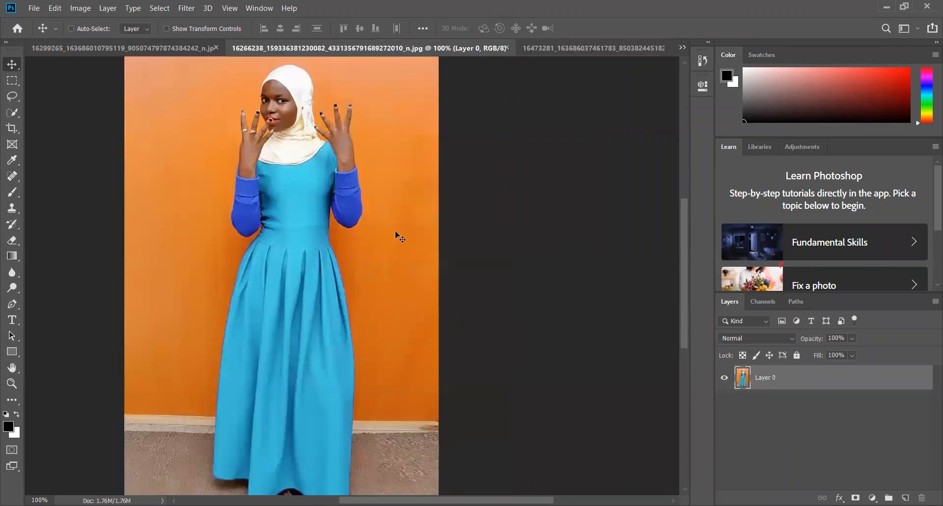
key("ctrl+v")
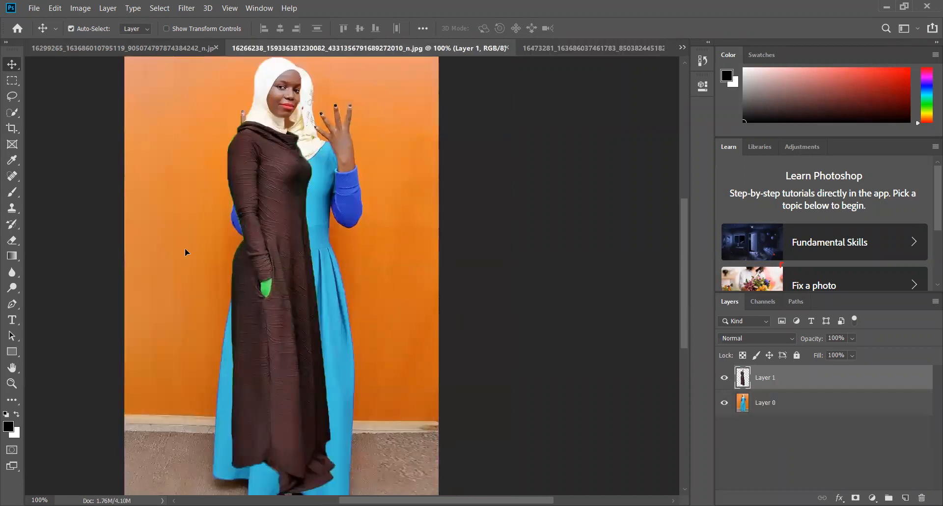
left_click_drag(268, 201, 178, 249)
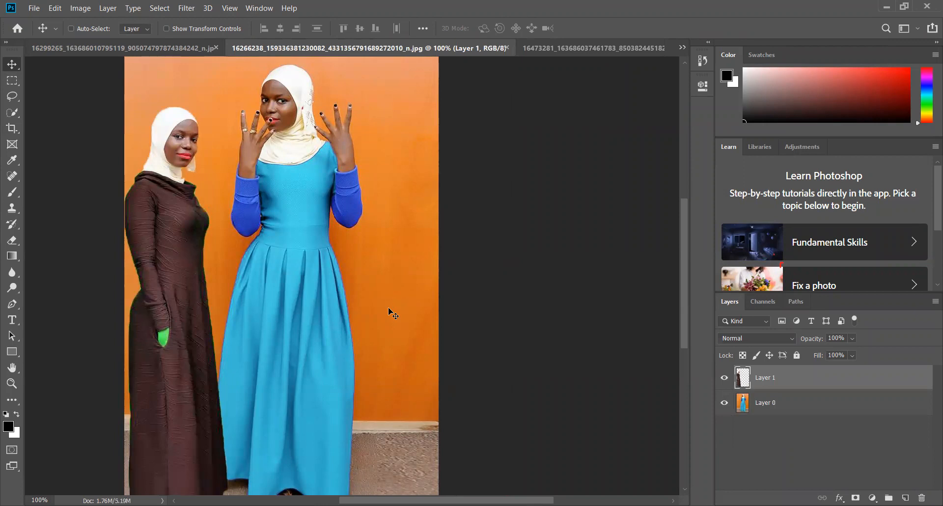
Paste a second copy of the woman in the dark dress, place it right of the woman in blue and flip it horizontally
key("ctrl+v")
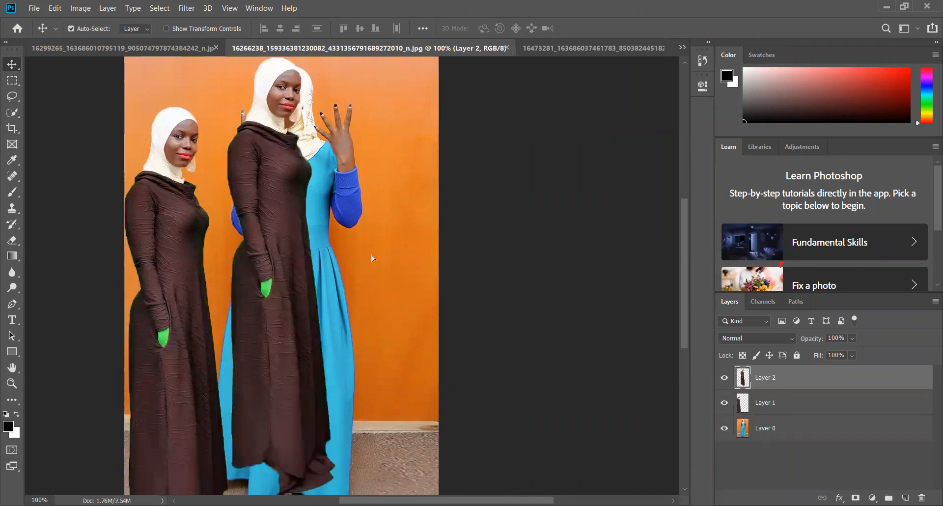
left_click_drag(288, 205, 397, 255)
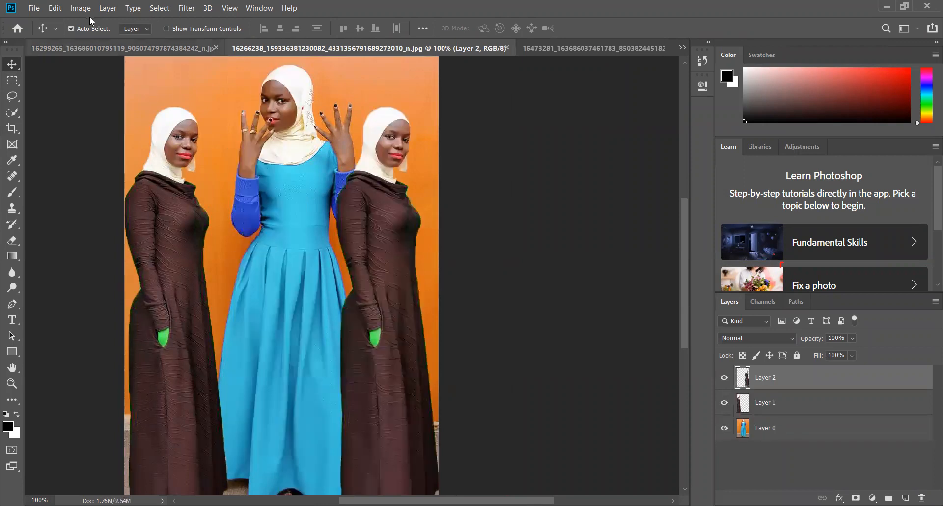
left_click(57, 11)
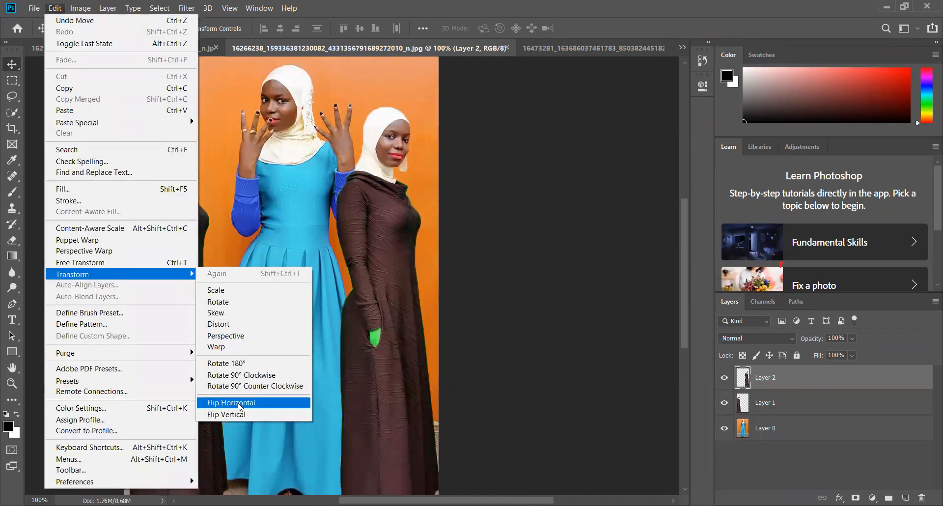
left_click(241, 409)
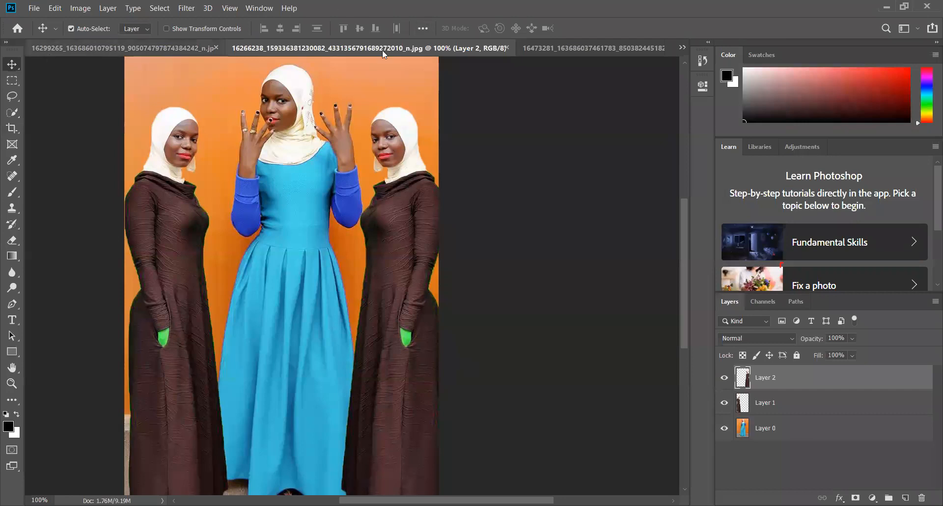
Look through the other open photos and switch to the one of the woman in red, don__t_say_a_word_by_fb101.jpg
key("ctrl+shift+Tab")
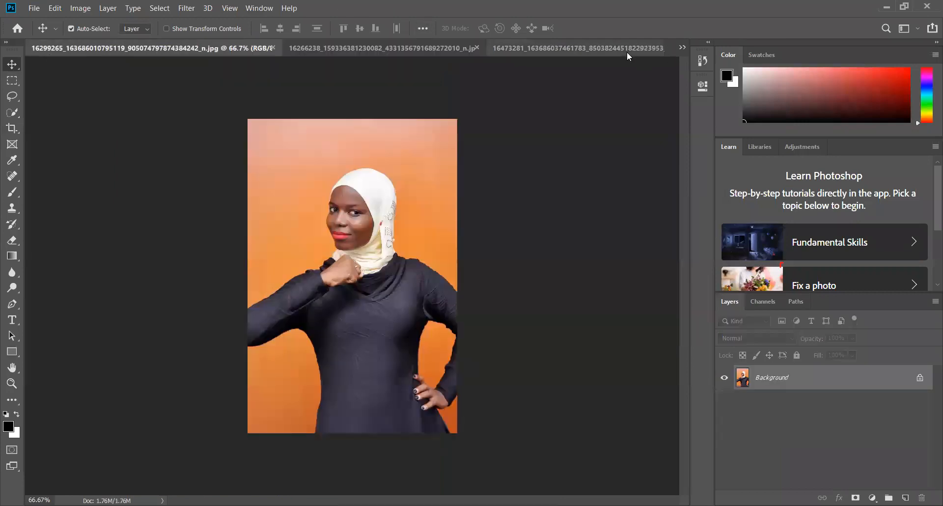
left_click(681, 47)
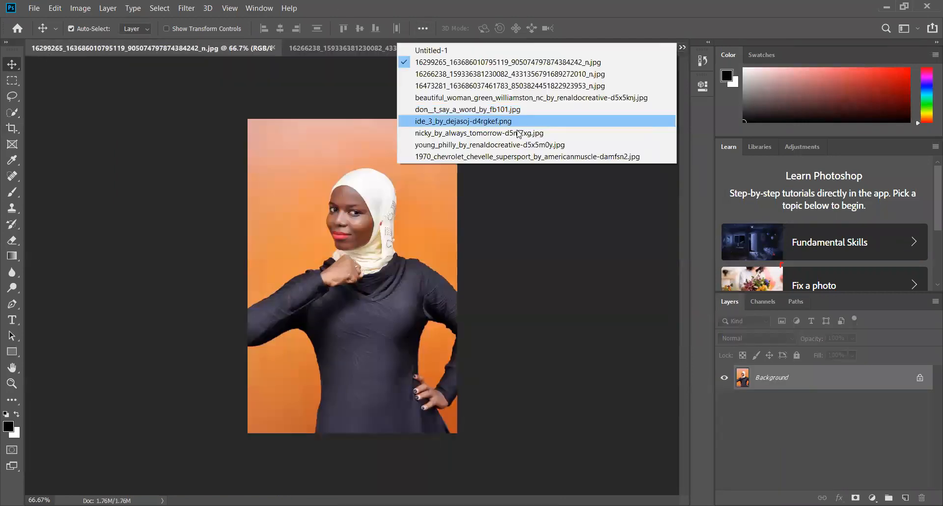
left_click(504, 144)
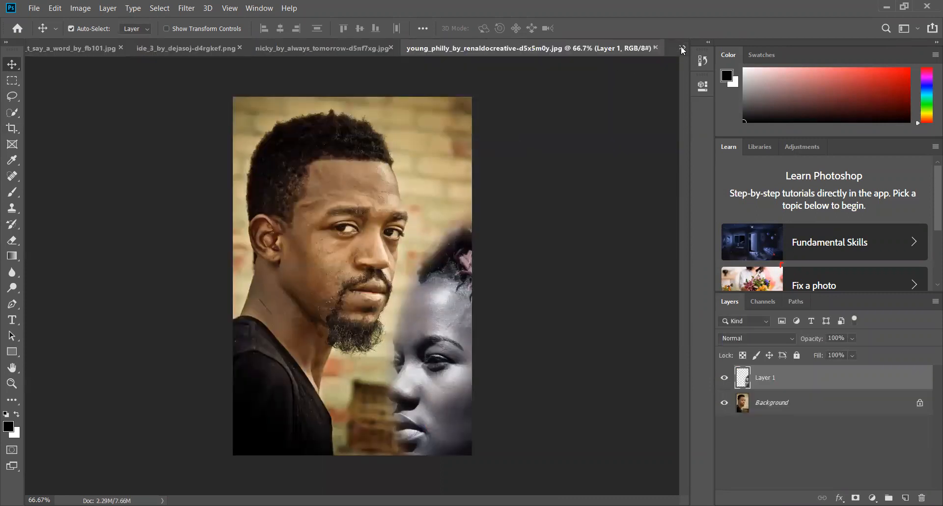
left_click(682, 46)
left_click(447, 132)
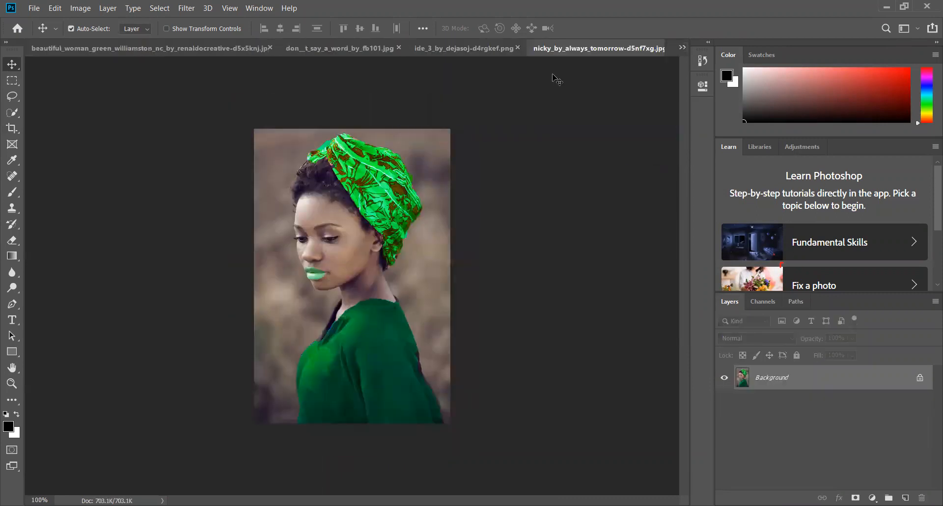
left_click(682, 48)
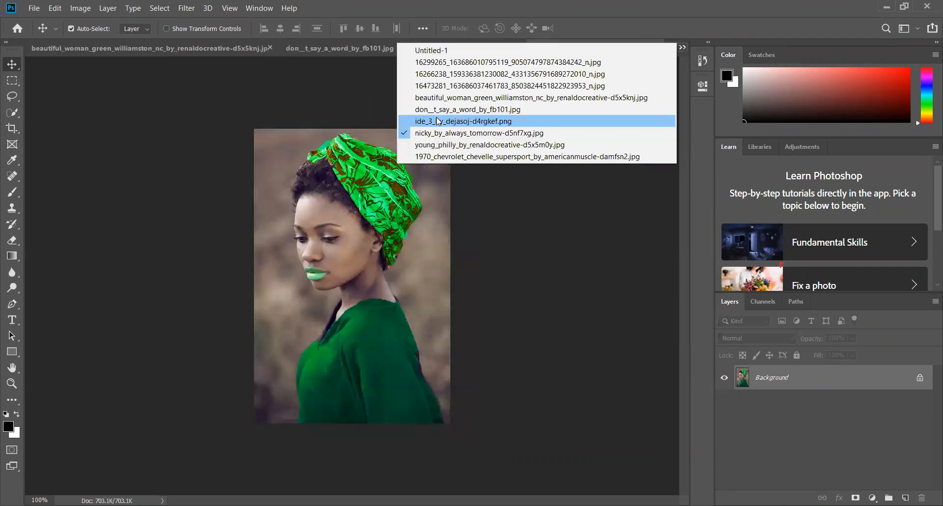
left_click(440, 120)
left_click(678, 45)
left_click(470, 108)
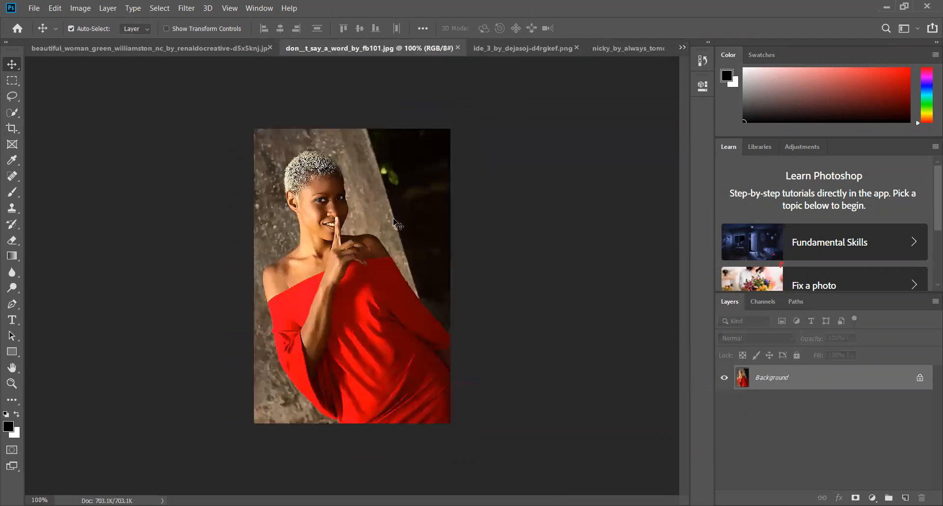
Unlock the Background layer and select the whole backdrop around the woman in red with the Quick Selection tool
left_click(919, 377)
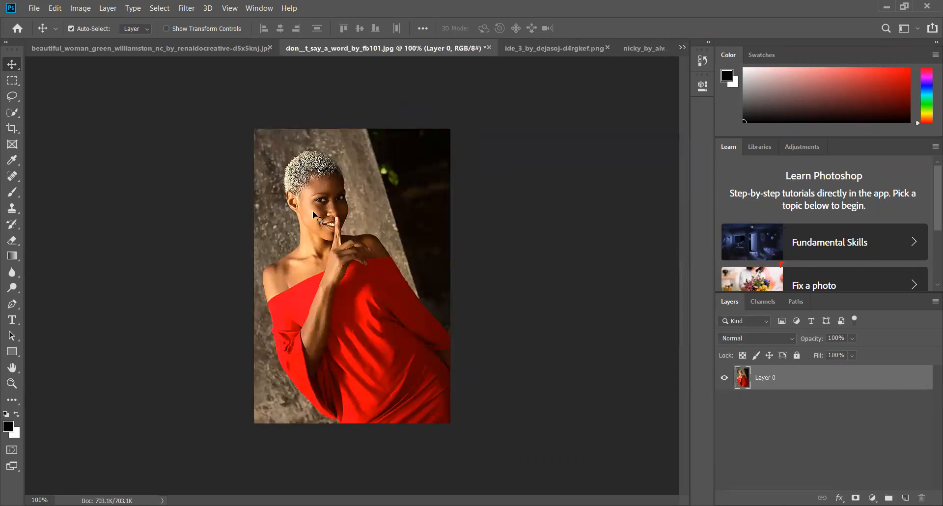
left_click(12, 112)
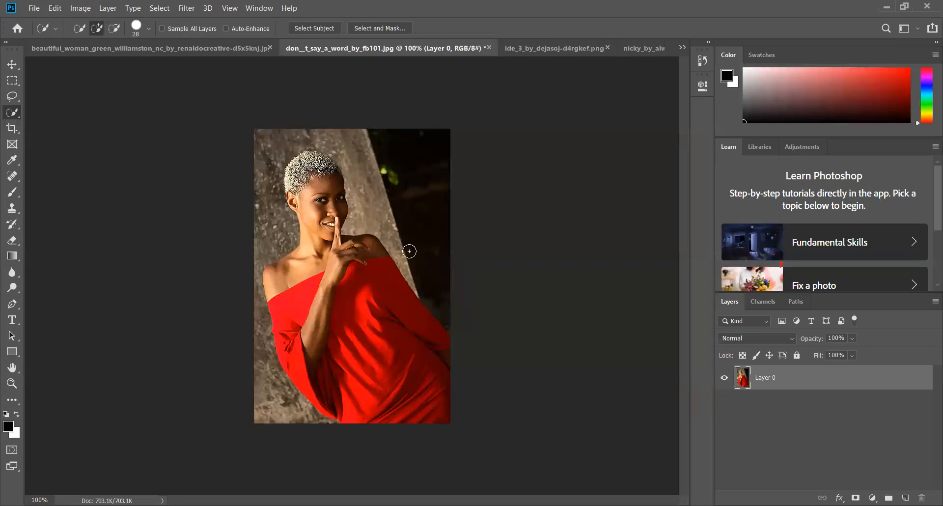
left_click(428, 205)
mouse_move(428, 205)
left_mouse_down()
mouse_move(400, 190)
mouse_move(386, 197)
mouse_move(378, 152)
mouse_move(380, 179)
left_mouse_up()
left_click_drag(284, 135, 278, 148)
mouse_move(272, 201)
left_mouse_down()
mouse_move(277, 226)
mouse_move(247, 253)
left_mouse_up()
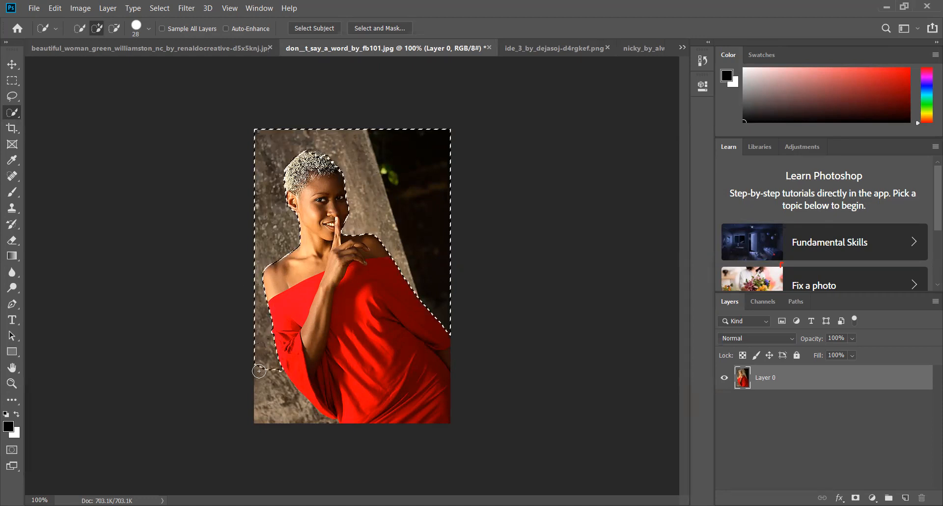
left_click_drag(263, 369, 333, 419)
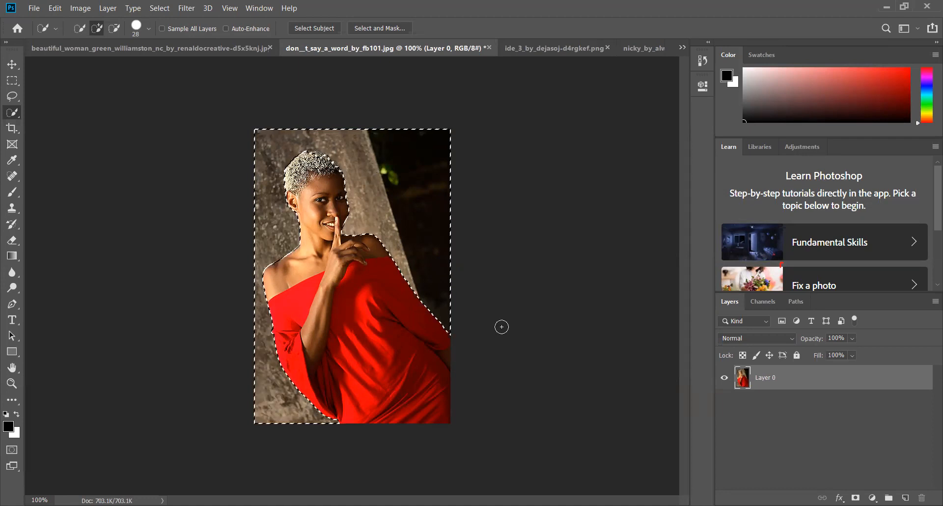
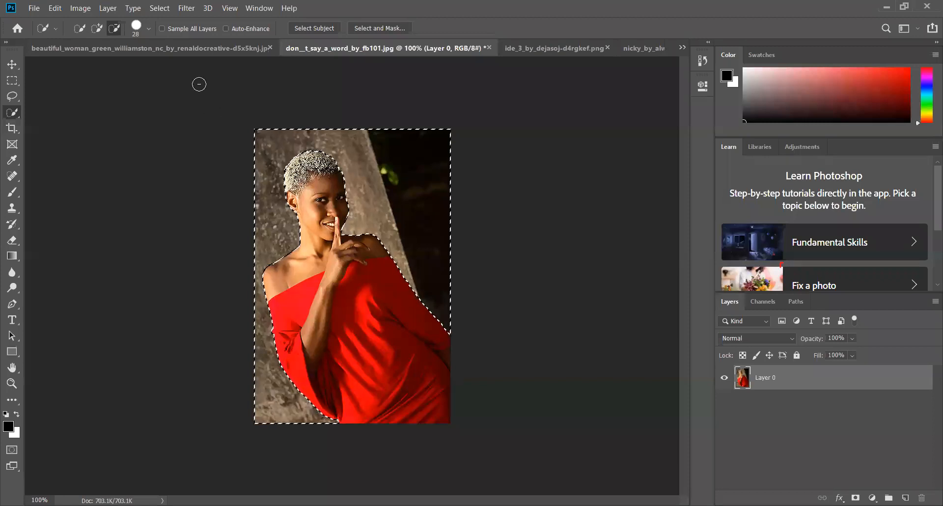
Invert the selection so it covers the woman in red and copy her onto a new layer
left_click(156, 10)
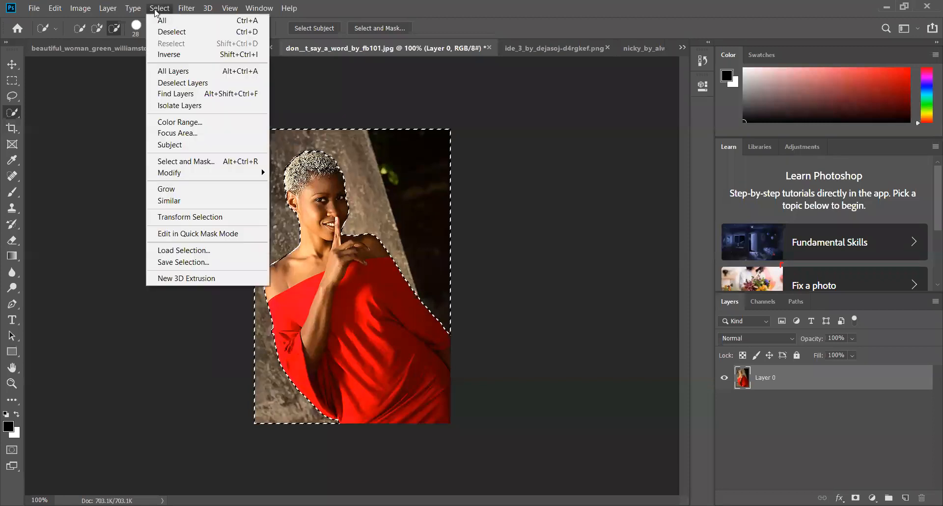
left_click(175, 56)
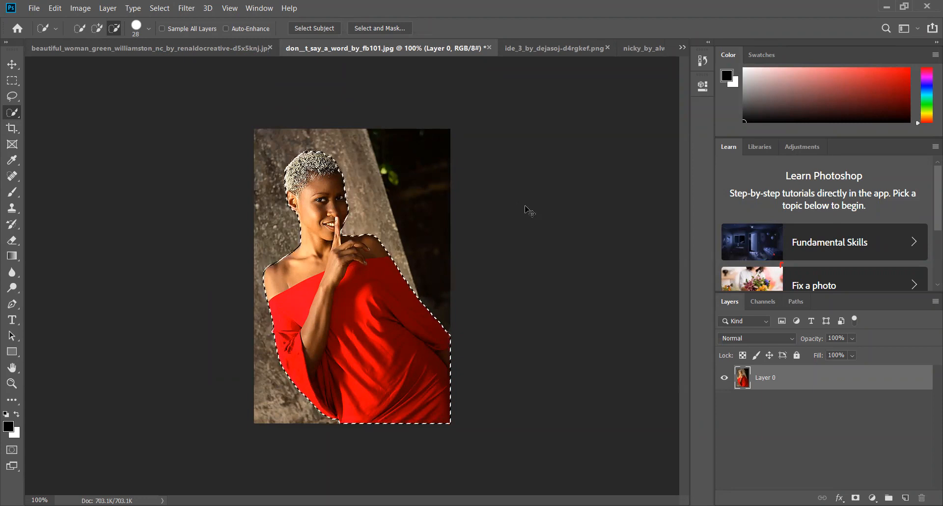
key("ctrl+j")
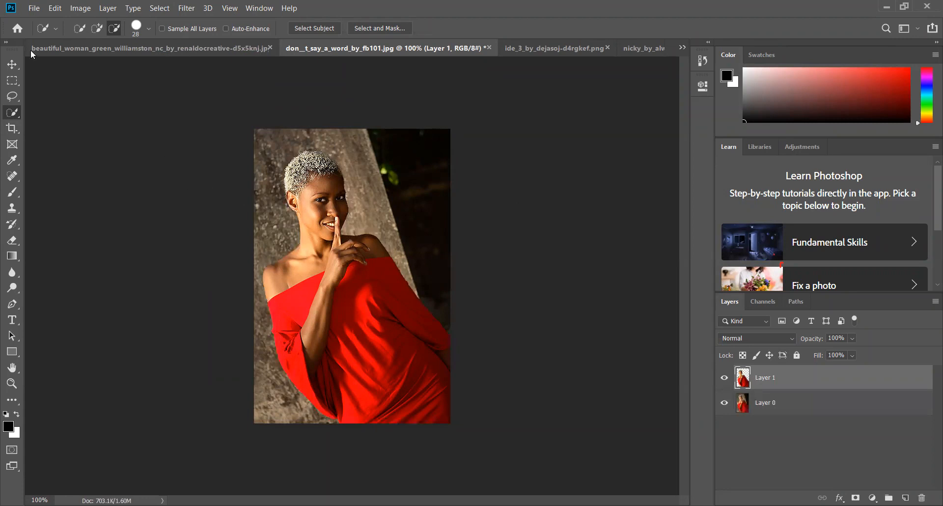
Flip the copied woman in red horizontally and place her at the lower right, in front of the original
left_click(12, 65)
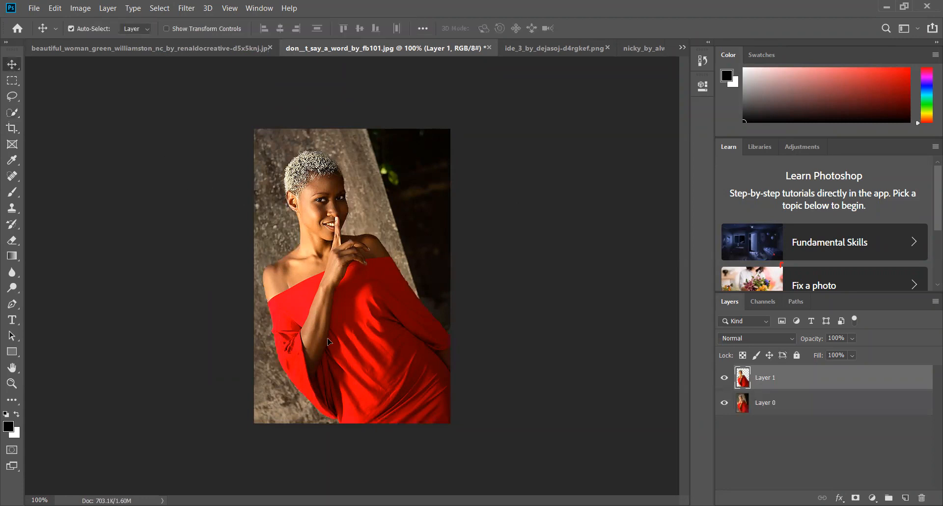
left_click_drag(345, 315, 322, 391)
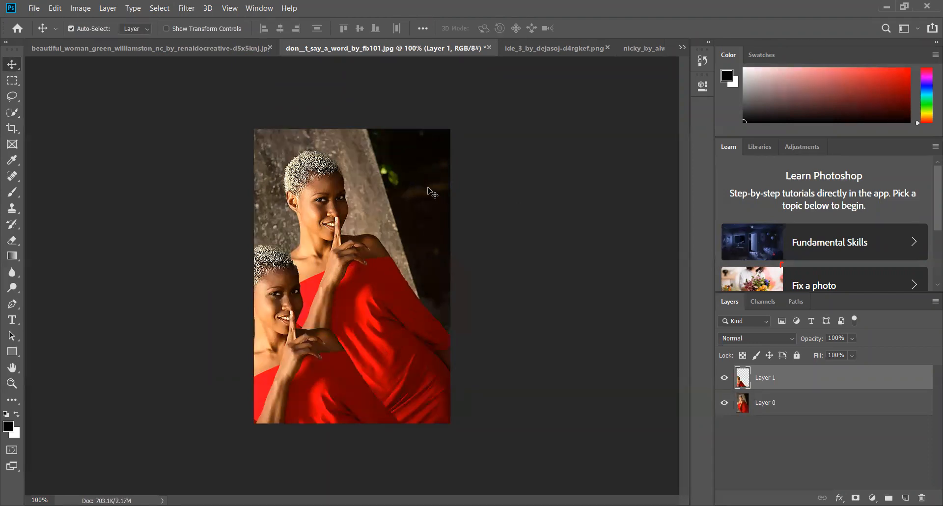
left_click_drag(308, 363, 349, 316)
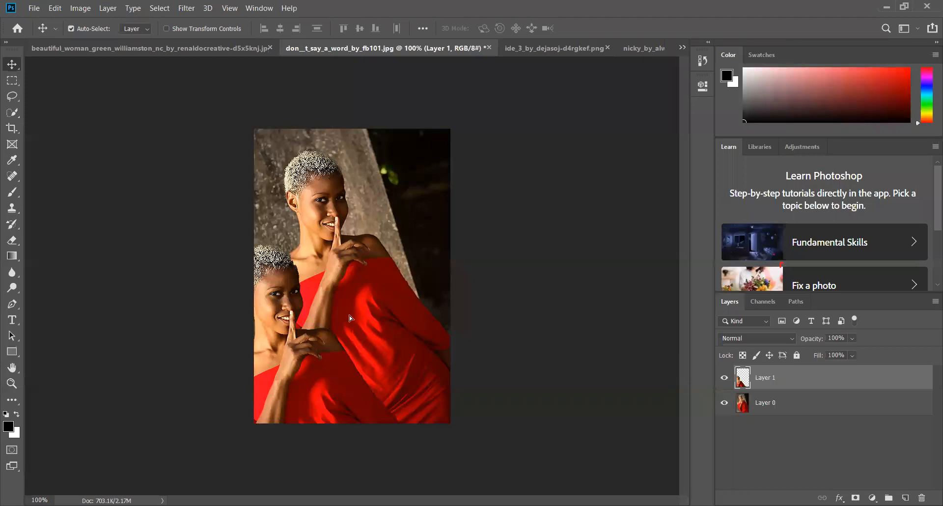
left_click(51, 12)
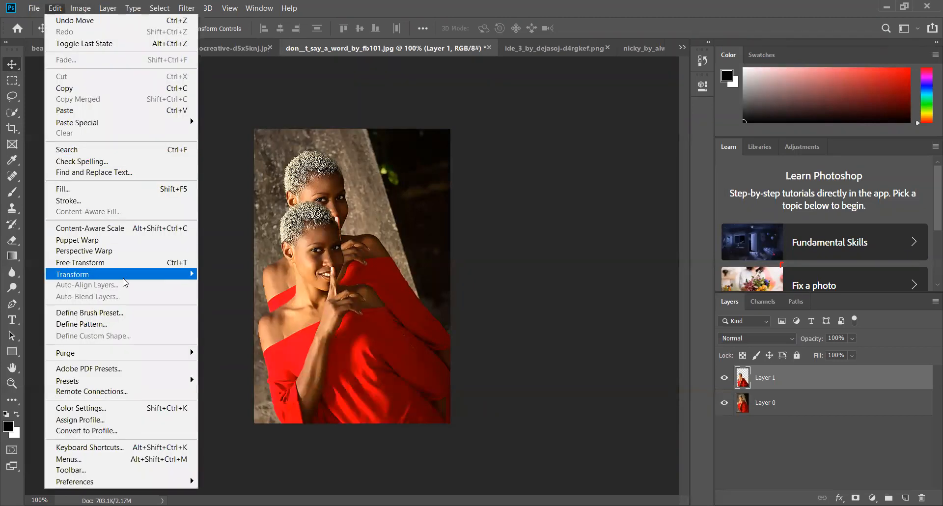
mouse_move(99, 274)
left_click(267, 408)
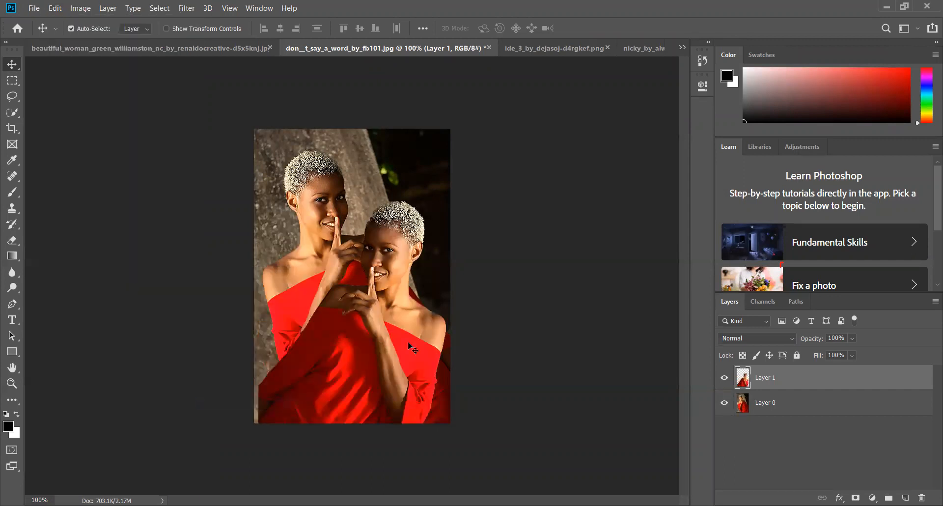
left_click_drag(621, 312, 650, 326)
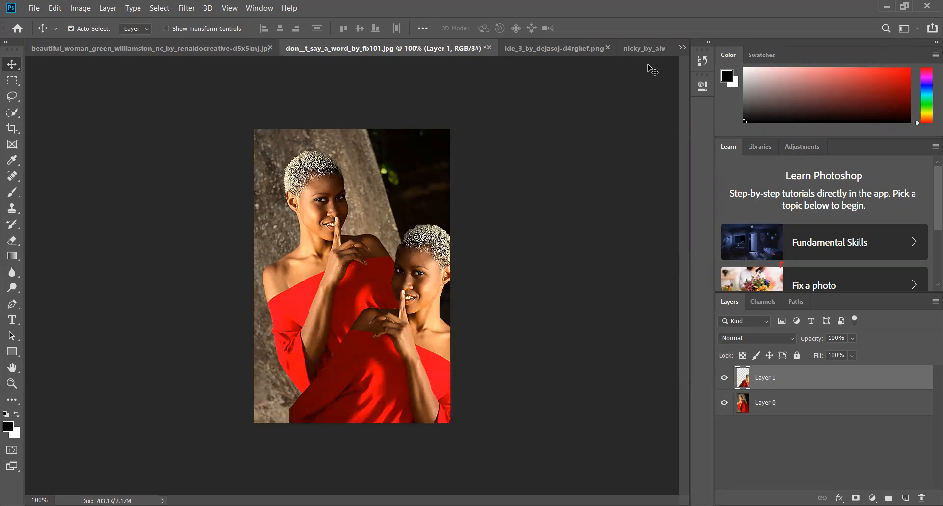
Paste the woman in red into ide_3_by_dejasoj-d4rgkef.png and into the lower left of nicky_by_always_tomorrow-d5nf7xg.jpg
left_click(573, 53)
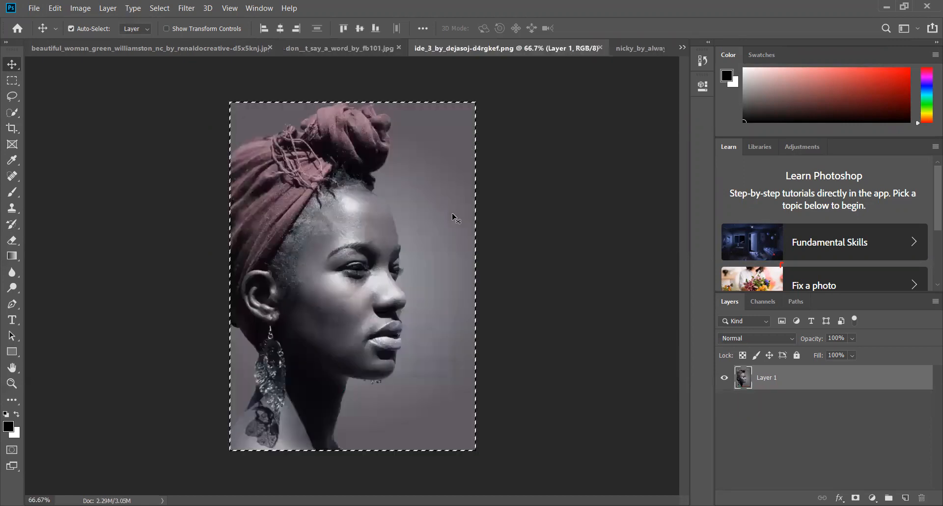
key("ctrl+v")
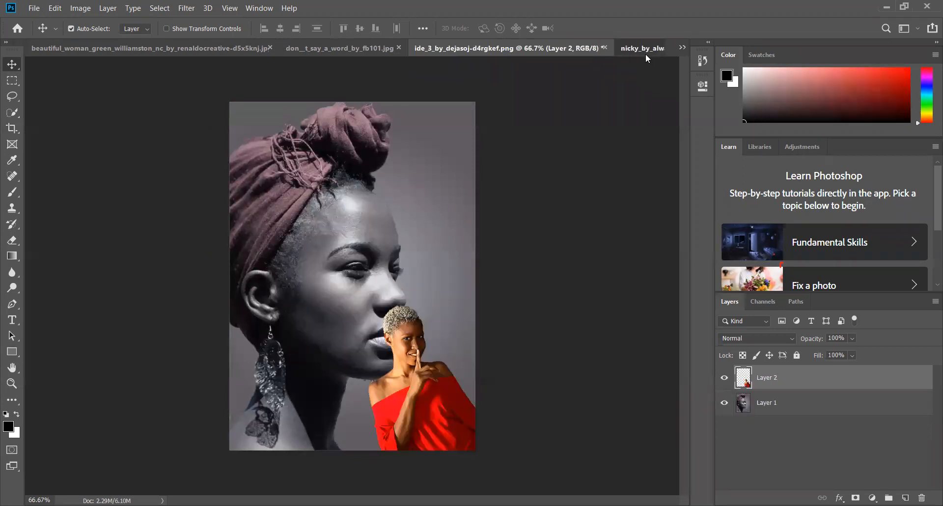
left_click(644, 48)
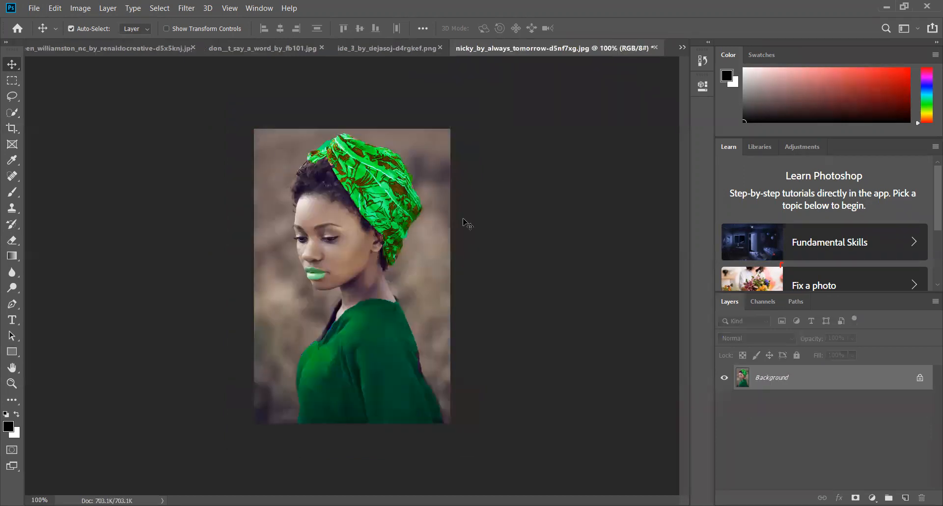
key("ctrl+v")
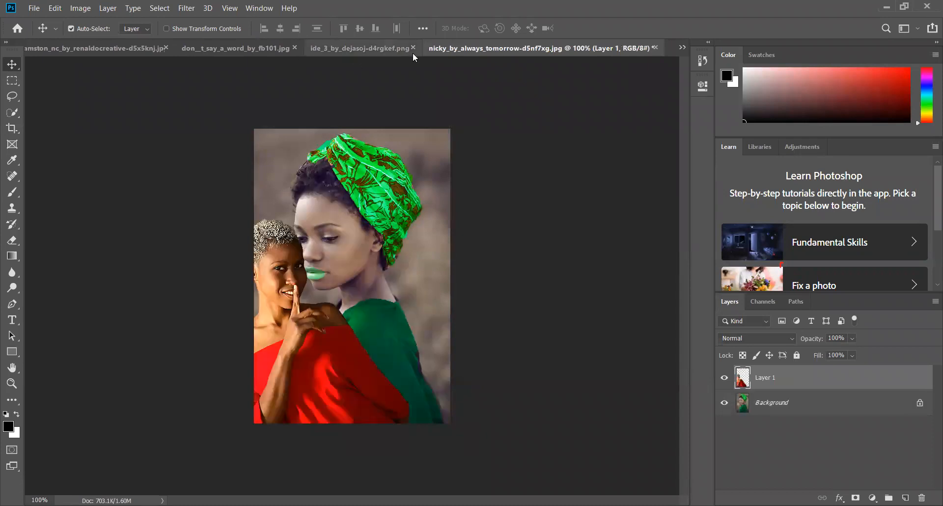
left_click(683, 47)
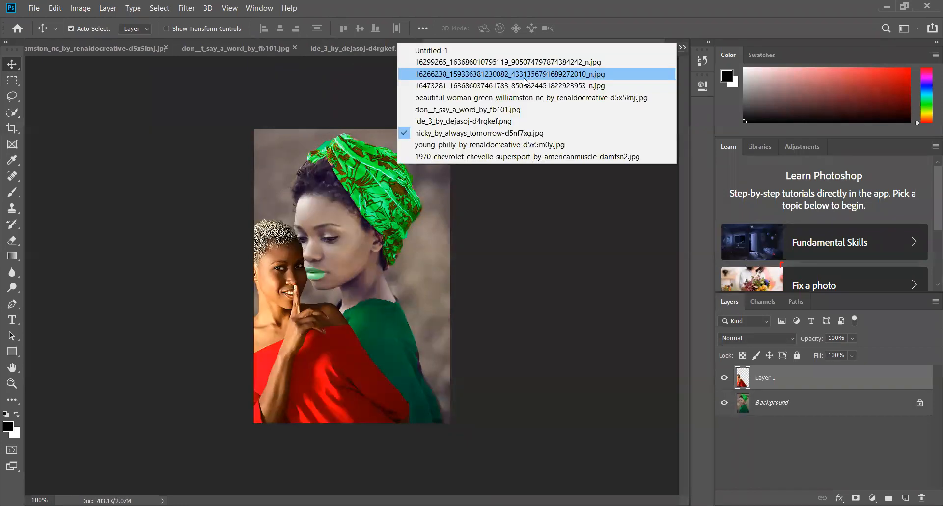
left_click(521, 86)
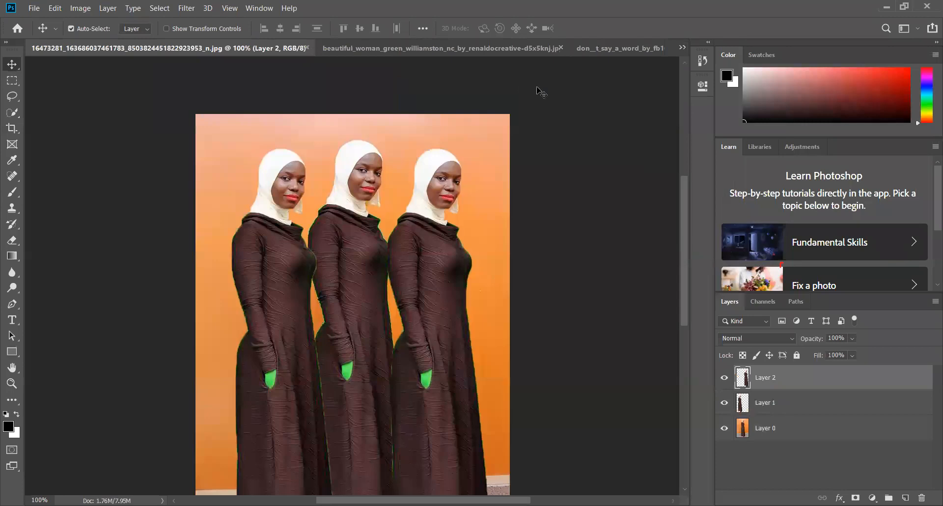
key("ctrl+v")
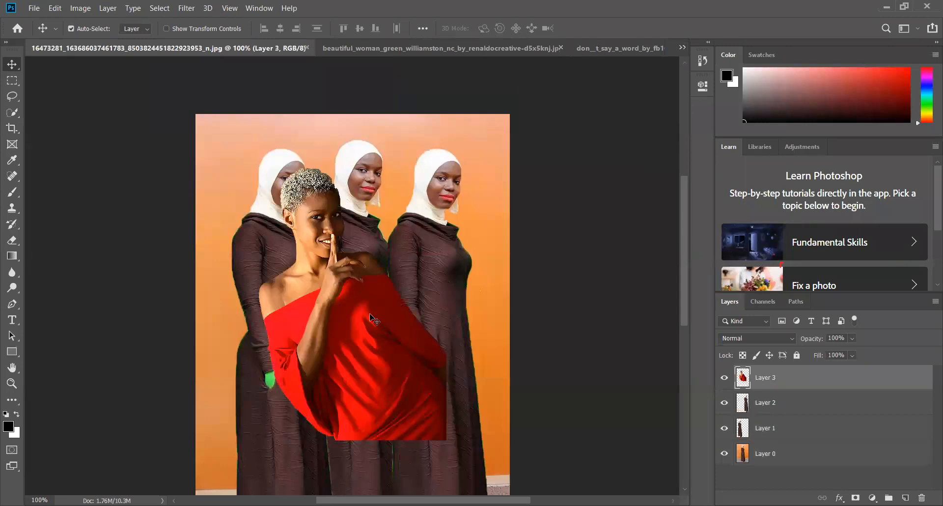
left_click_drag(390, 286, 409, 256)
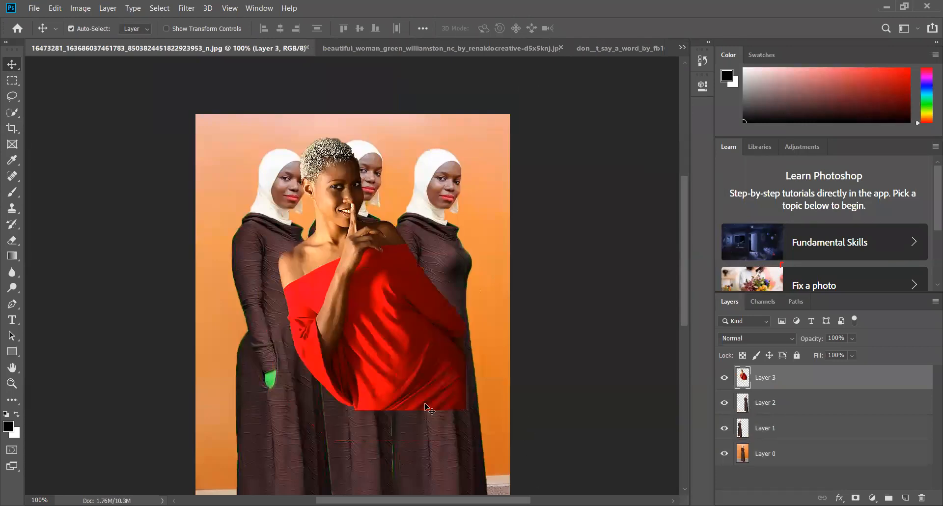
left_click_drag(684, 308, 687, 341)
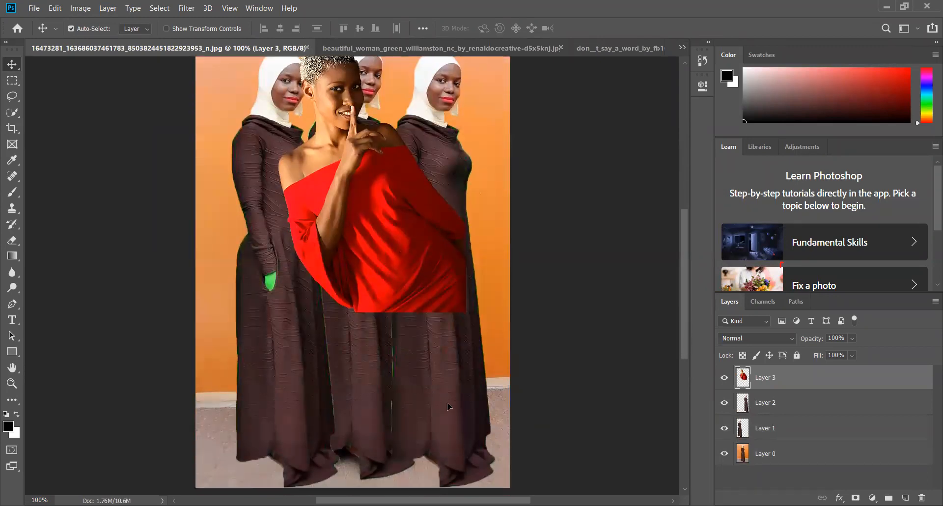
left_click_drag(384, 221, 447, 403)
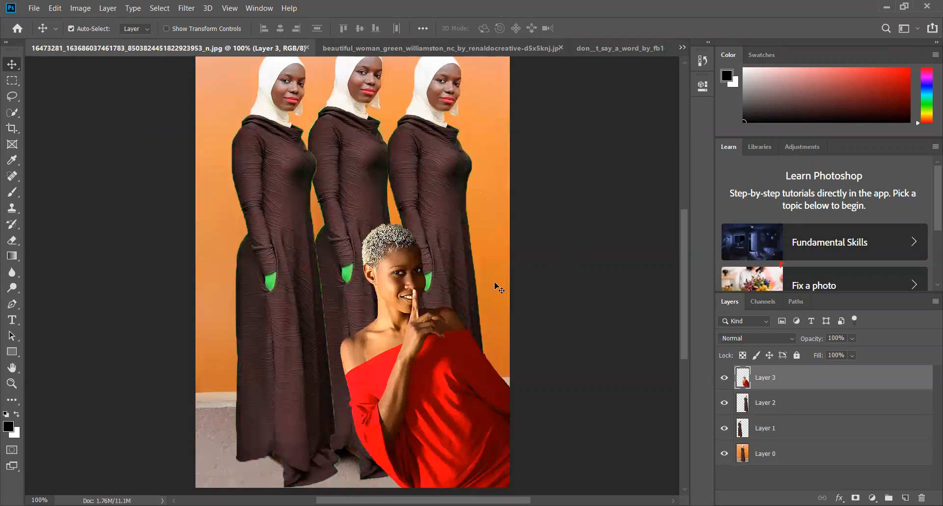
Duplicate the woman in red to the lower left of the photo and flip the duplicate horizontally
key("ctrl+t")
left_click_drag(270, 338, 110, 338, "ctrl+alt")
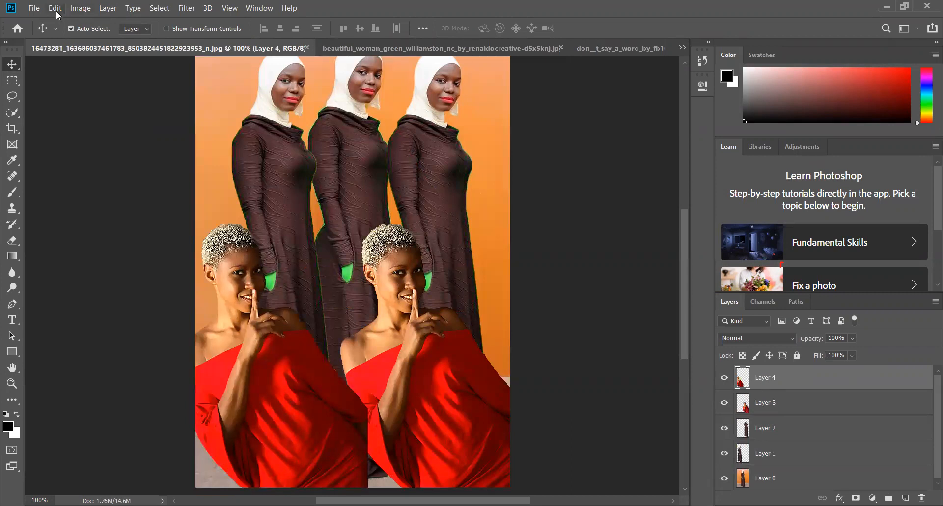
left_click(57, 14)
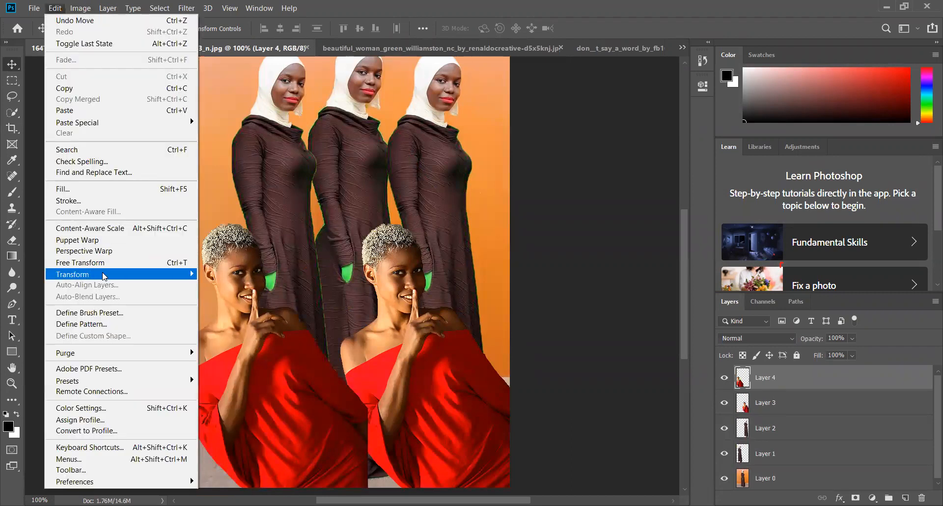
mouse_move(104, 276)
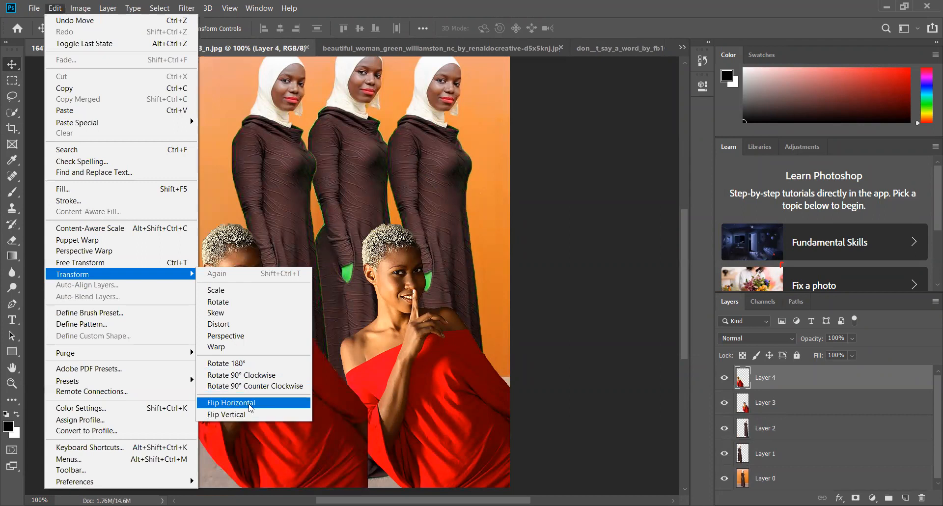
left_click(231, 403)
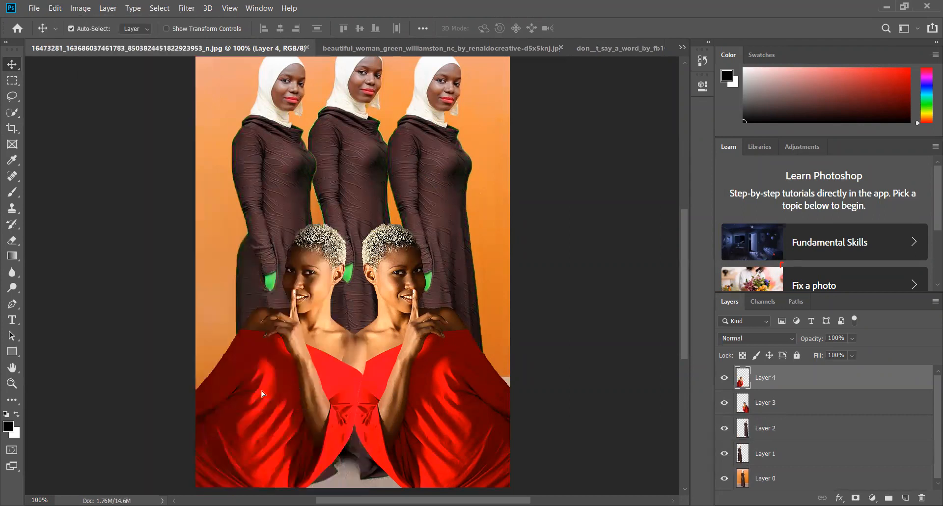
key("ctrl+z")
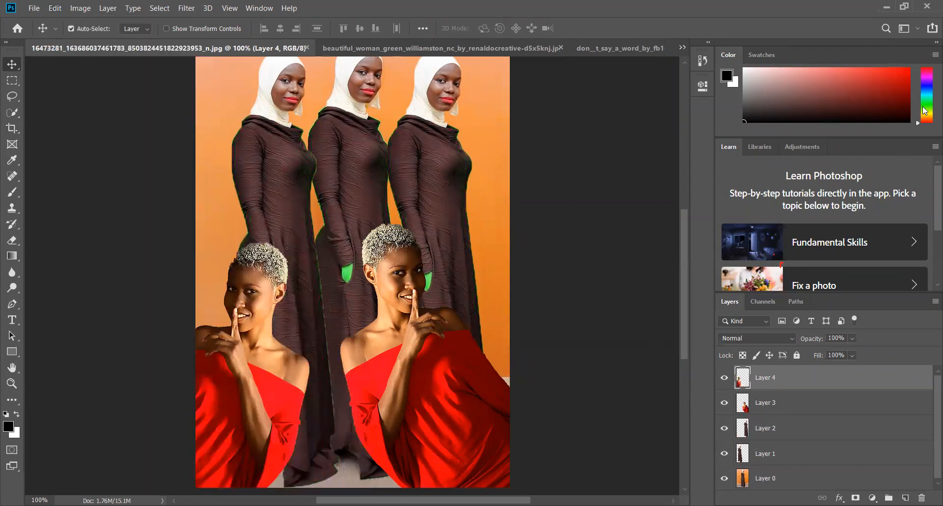
Shift the right woman in red slightly right and down, and the left one inward and up, so they frame the middle woman
left_click(759, 408)
left_click_drag(463, 387, 493, 396)
left_click(791, 381)
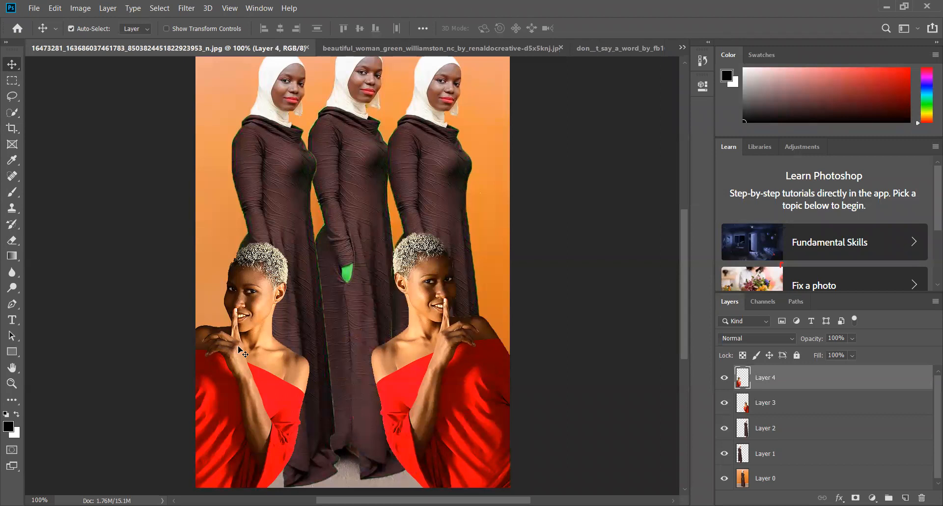
left_click_drag(239, 349, 284, 331)
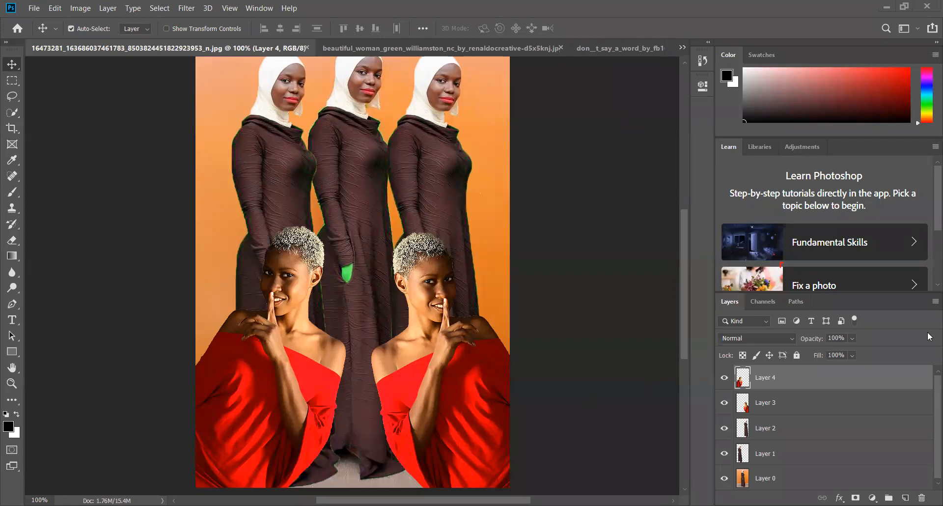
Save the composite as a JPEG named 1 on the Desktop, at quality 8 with the Progressive format option
left_click(34, 9)
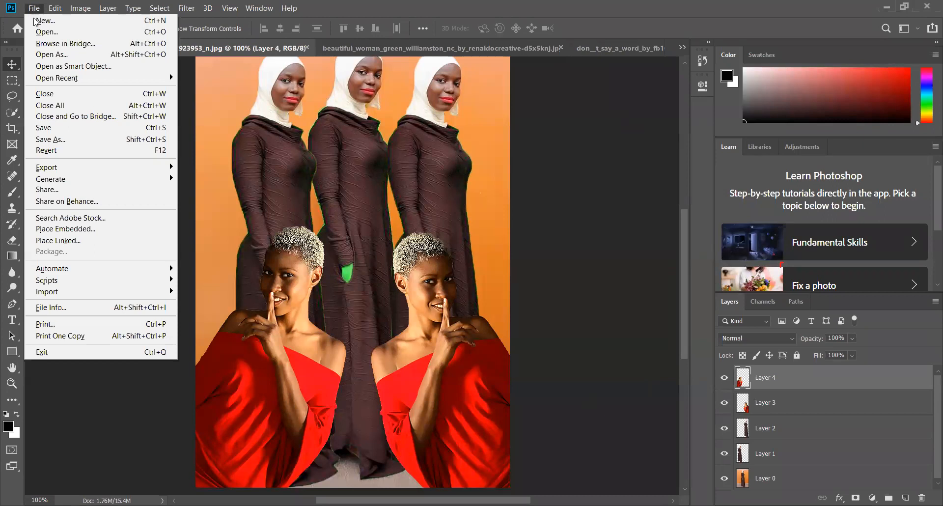
left_click(49, 140)
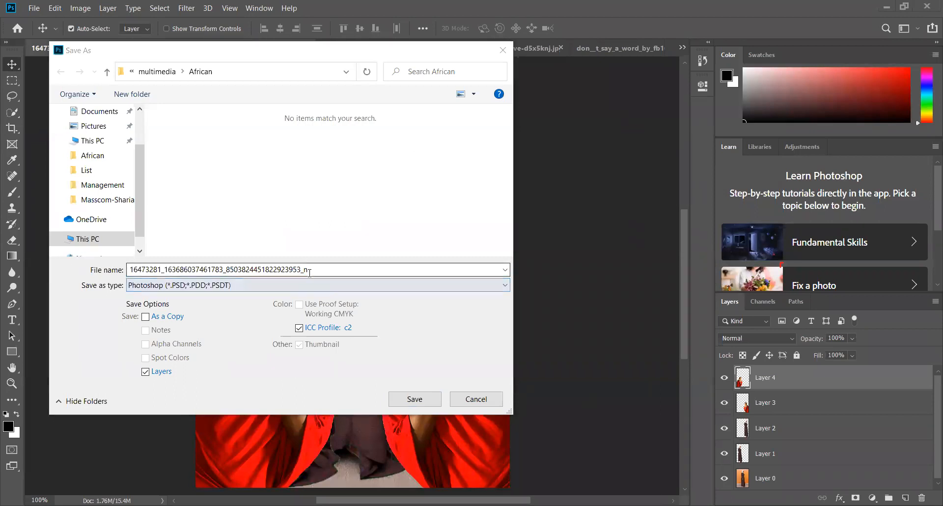
left_click(336, 274)
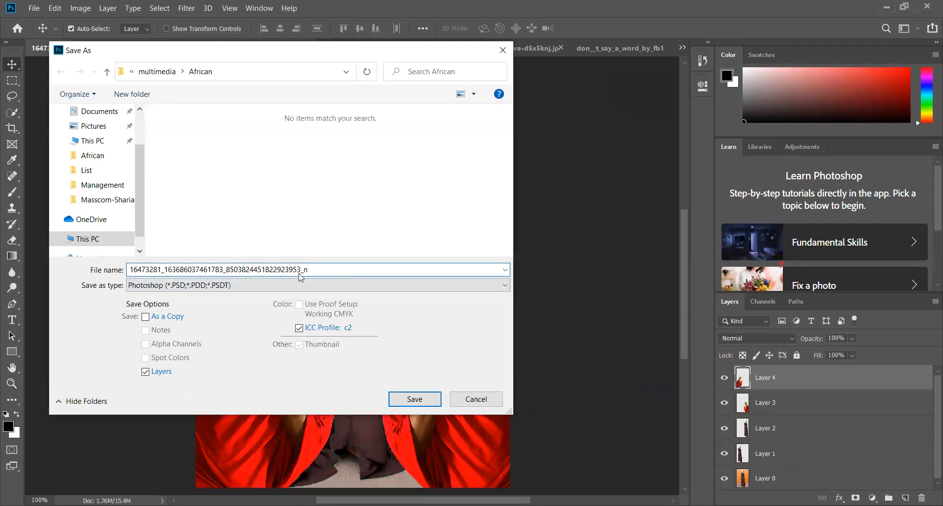
left_click_drag(308, 270, 118, 274)
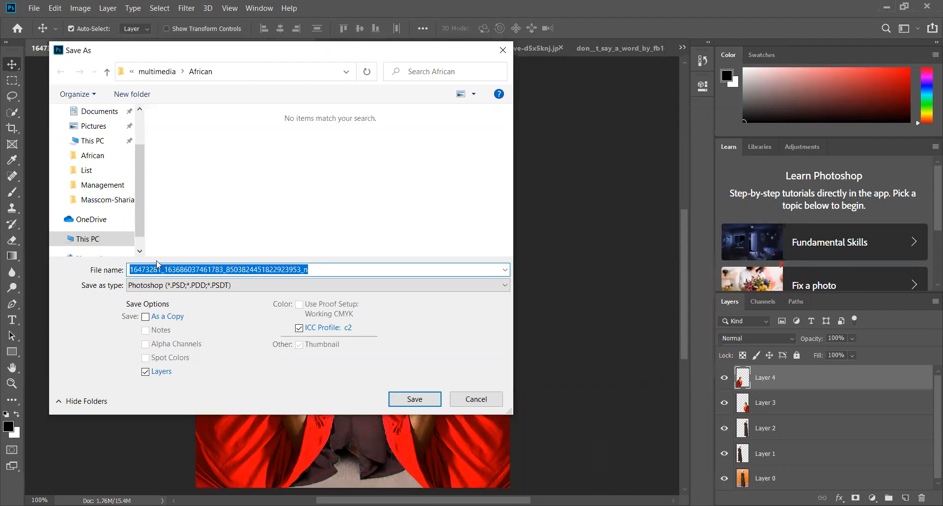
type("1")
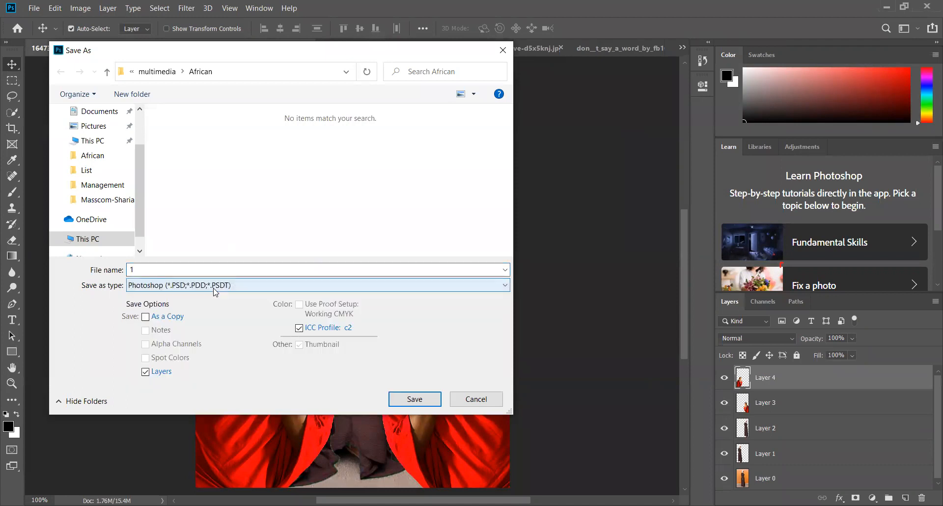
left_click(201, 285)
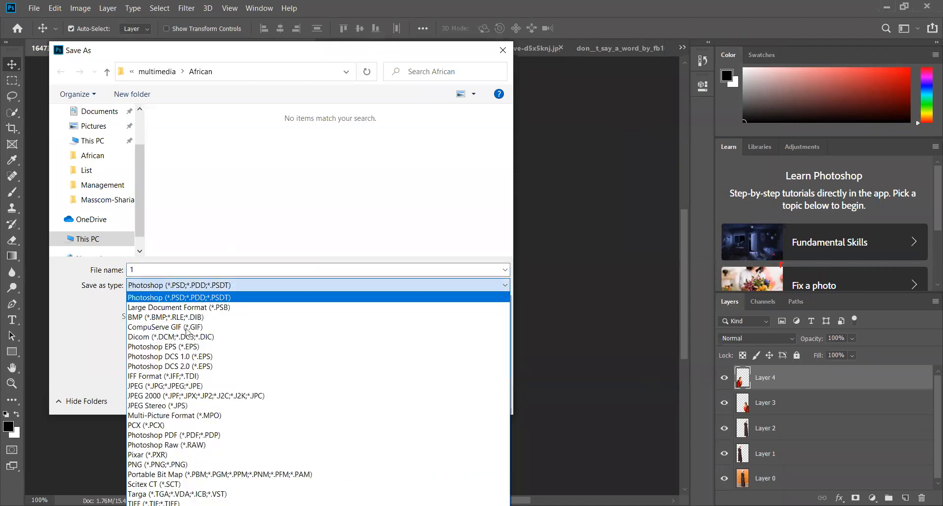
left_click(175, 386)
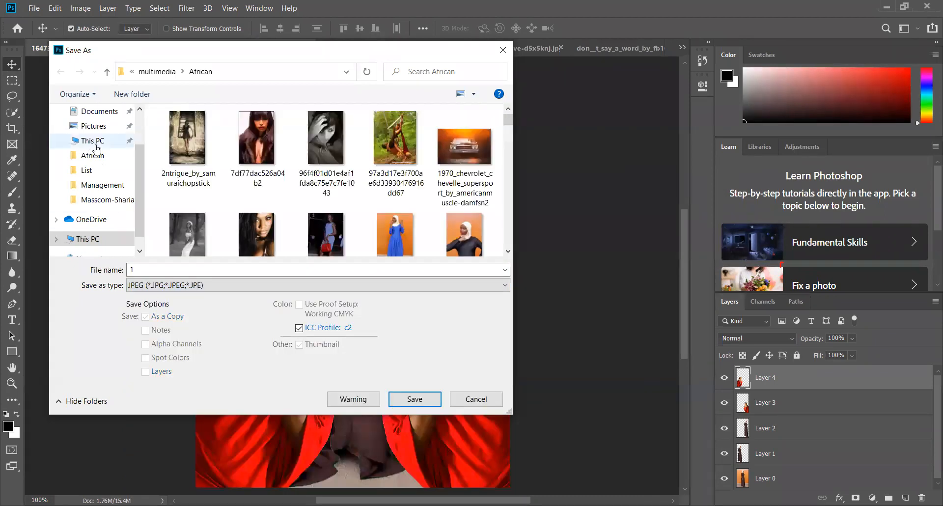
left_click_drag(141, 166, 148, 136)
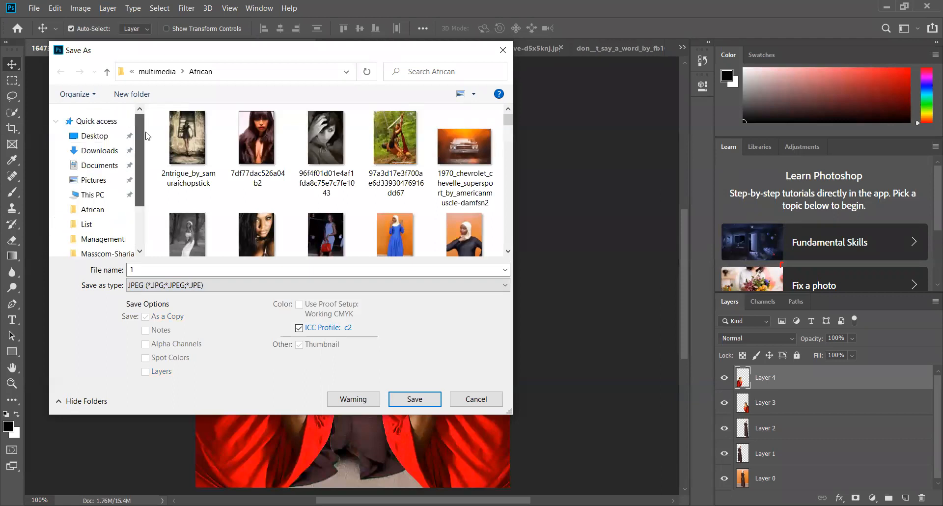
left_click(92, 135)
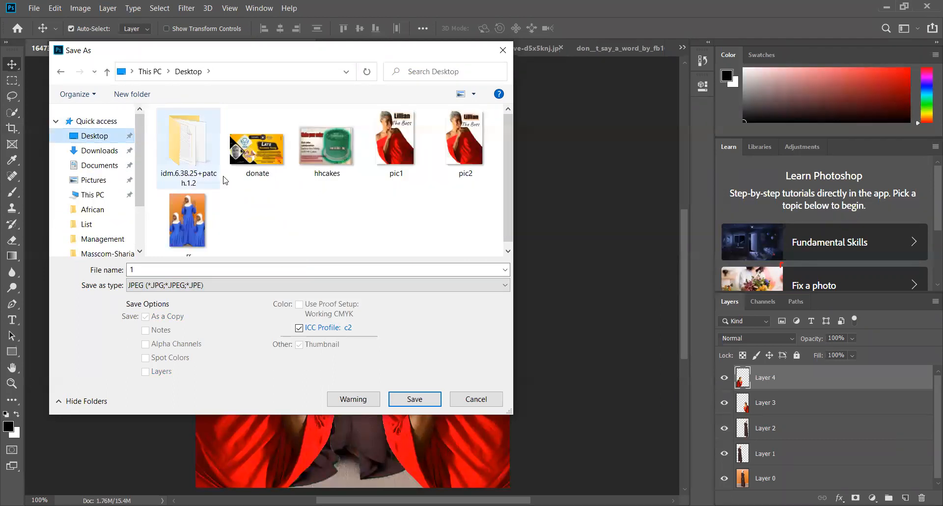
left_click(409, 400)
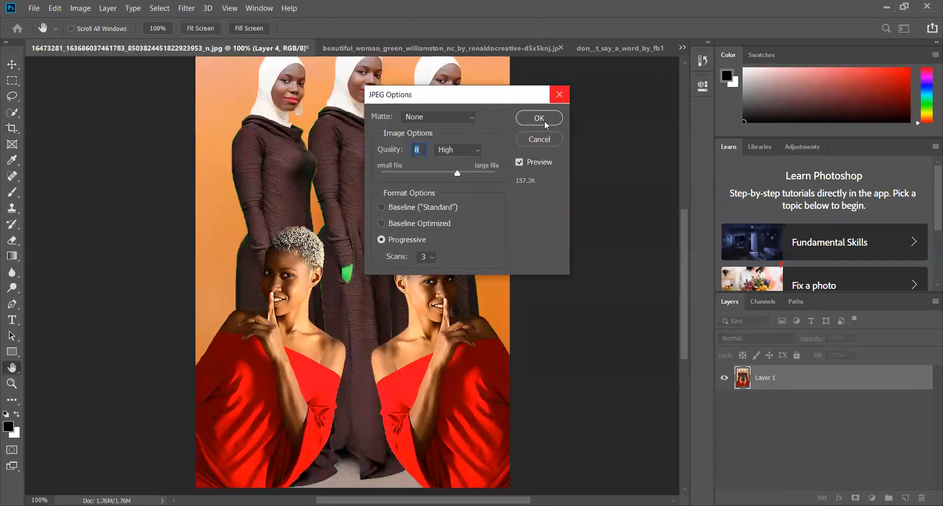
left_click(540, 118)
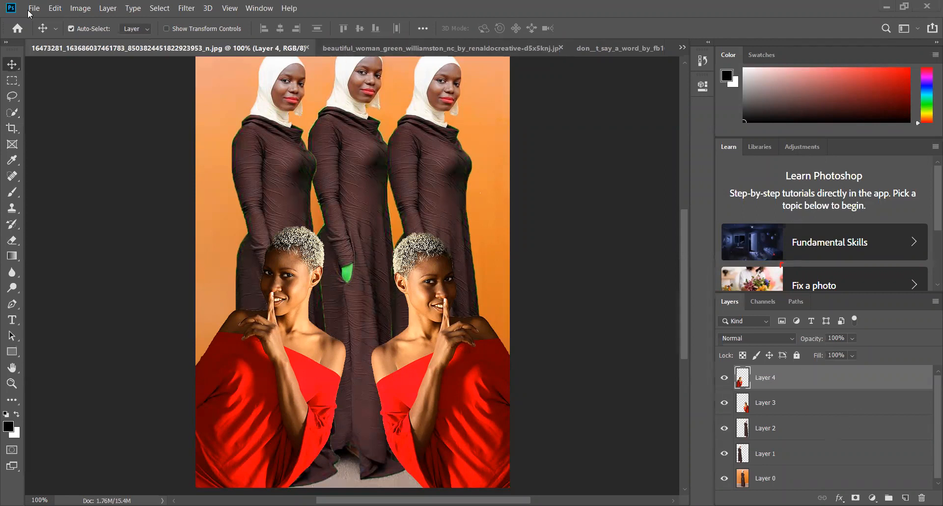
Close the don__t_say_a_word photo and ide_3_by_dejasoj-d4rgkef.png without saving changes
left_click(644, 51)
left_click(655, 49)
key("Tab")
key("Return")
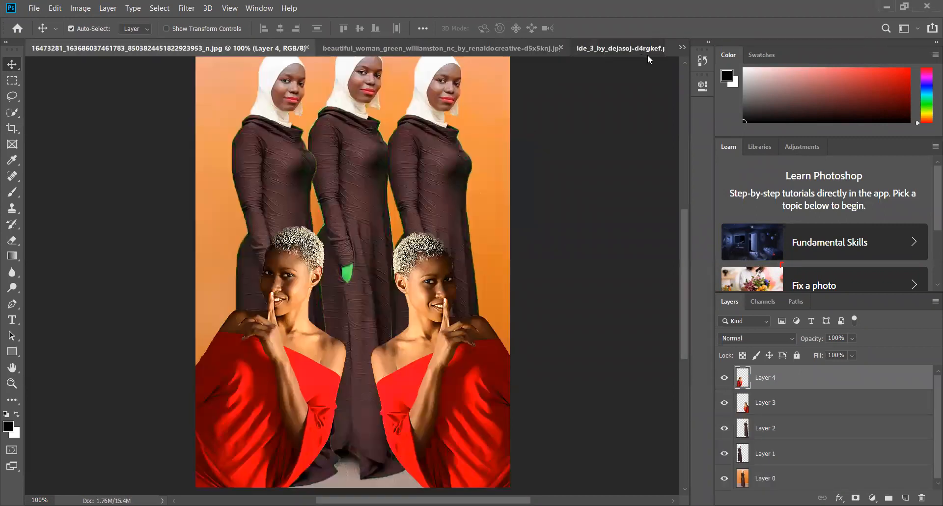
left_click(654, 48)
left_click(655, 48)
key("Tab")
key("Return")
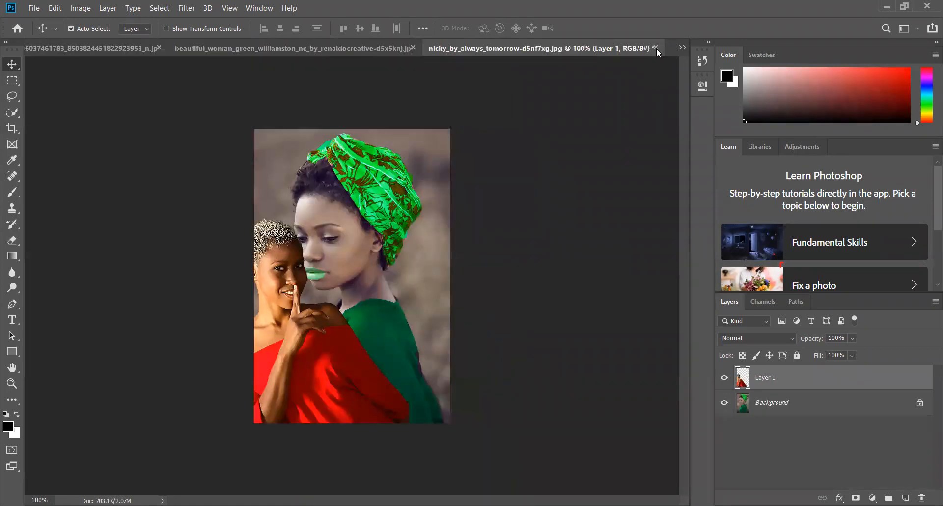
Close nicky_by_always_tomorrow-d5nf7xg.jpg and young_philly_by_renaldocreative-d5x5m0y.jpg without saving changes
left_click(657, 48)
key("Tab")
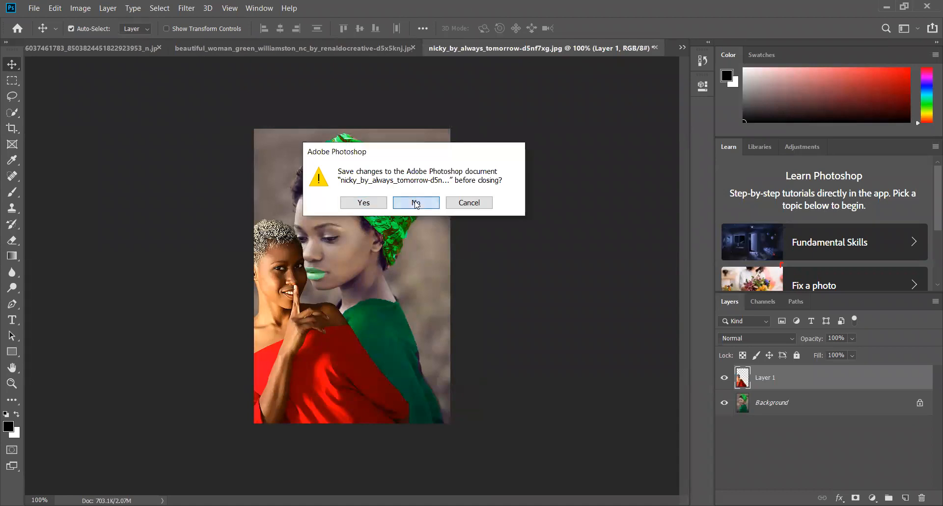
key("Return")
left_click(662, 48)
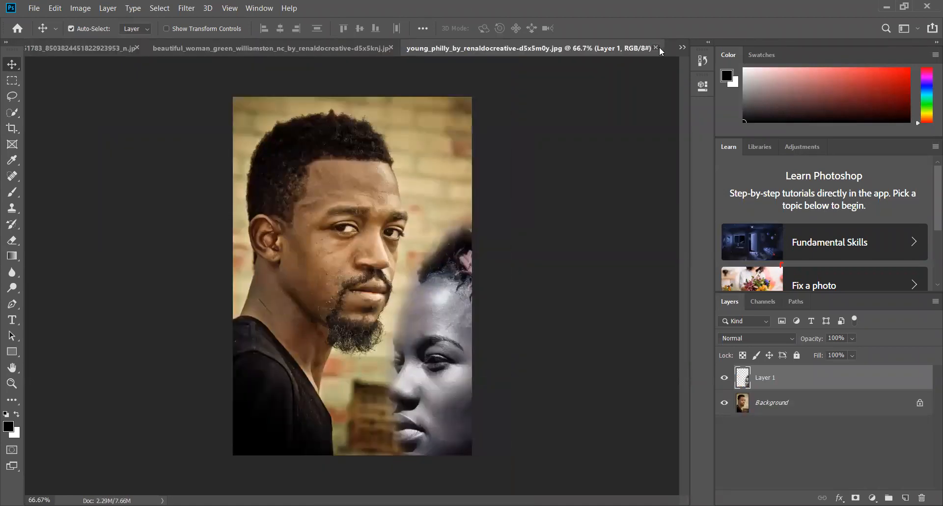
left_click(656, 48)
key("Tab")
key("Return")
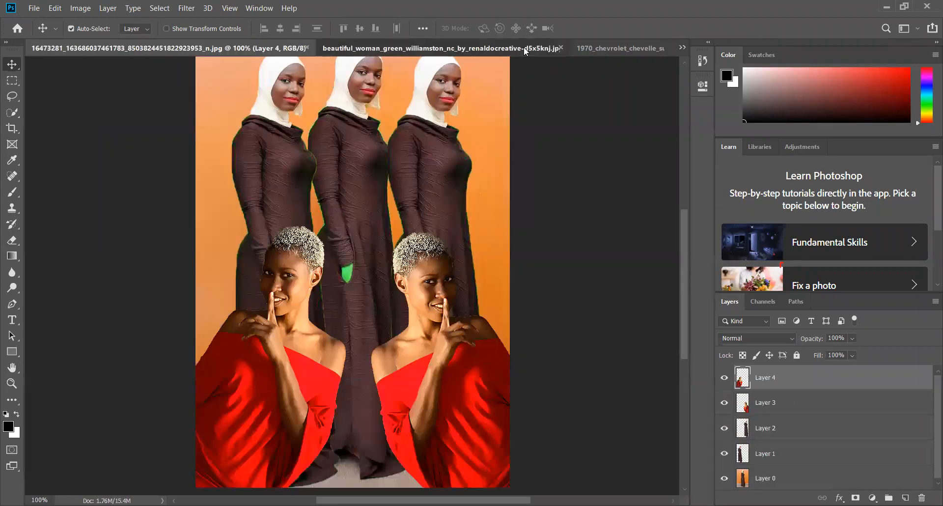
left_click(524, 46)
left_click(566, 48)
key("Tab")
key("Return")
left_click(655, 51)
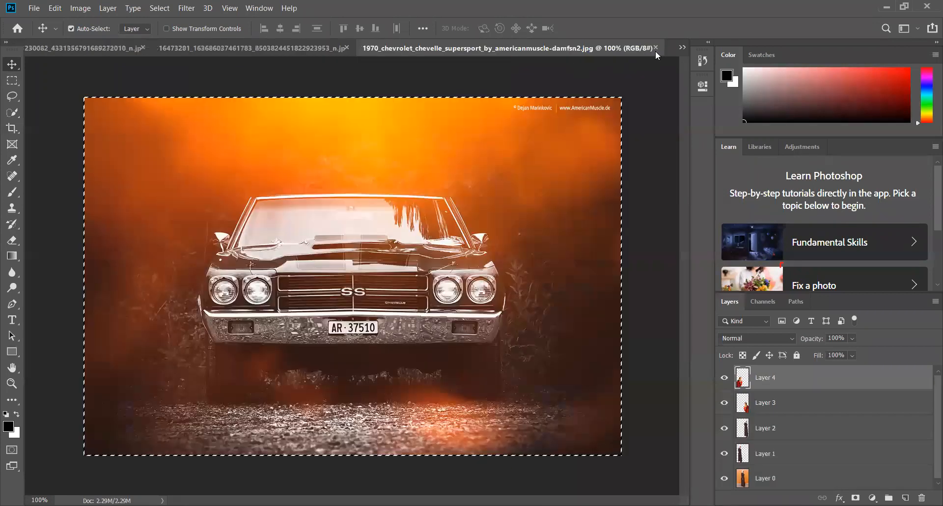
left_click(288, 48)
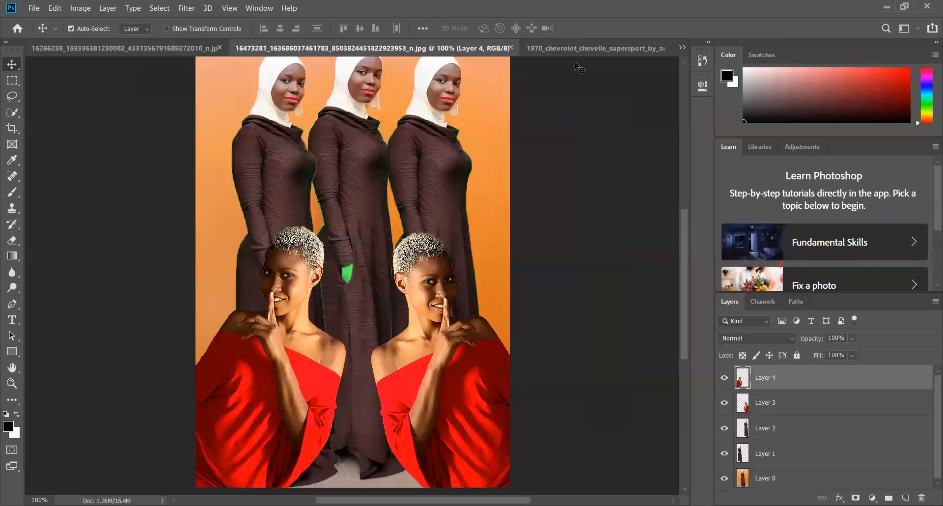
left_click(510, 49)
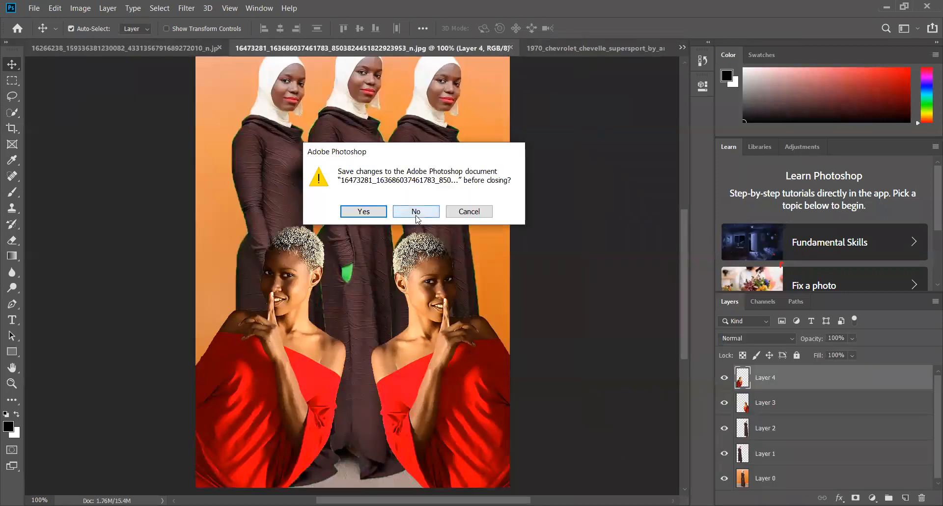
key("Return")
left_click(194, 48)
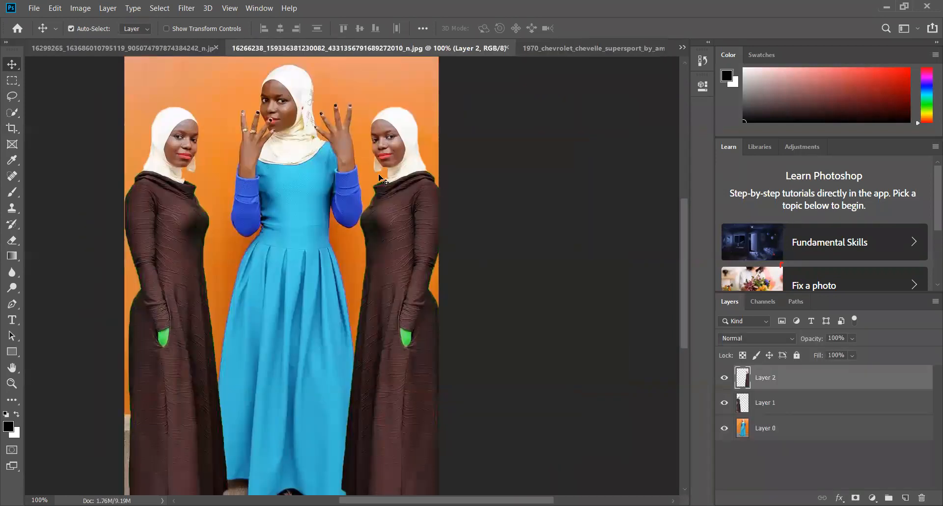
left_click(724, 377)
left_click(724, 403)
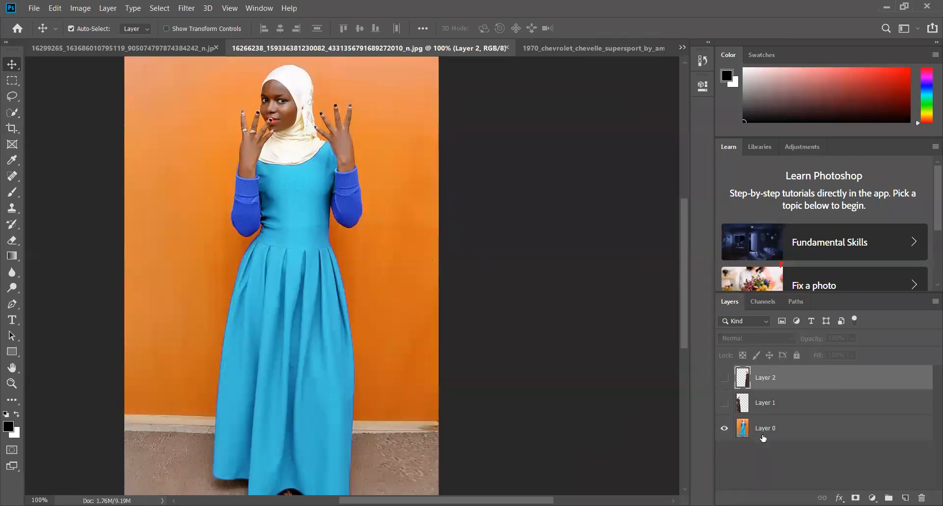
left_click(762, 435)
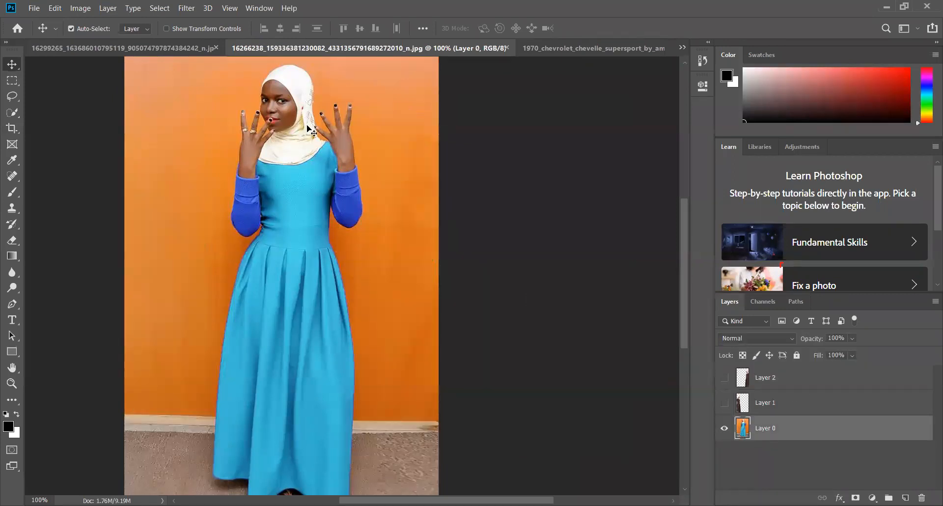
Switch to the 16299265 photo, start opening another image, and browse to the Lectures folder on New Volume (D:)
left_click(182, 49)
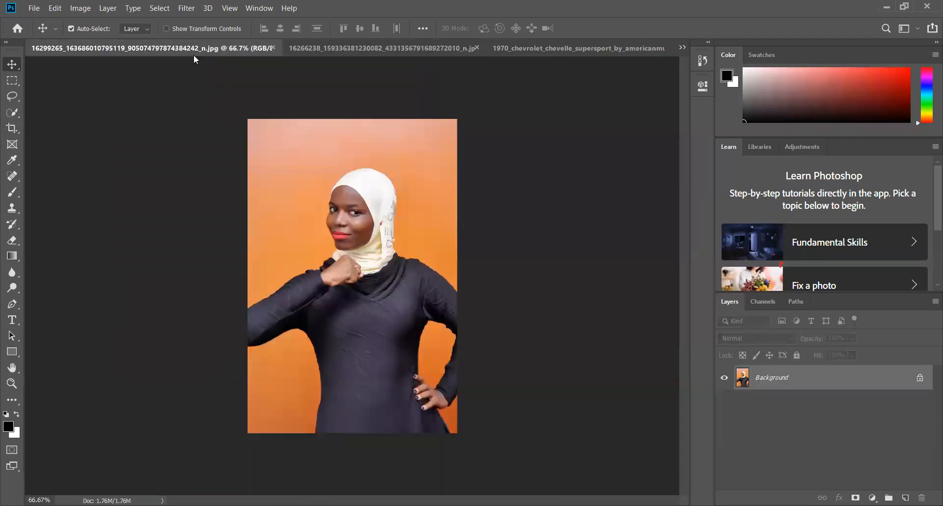
left_click(34, 5)
left_click(43, 31)
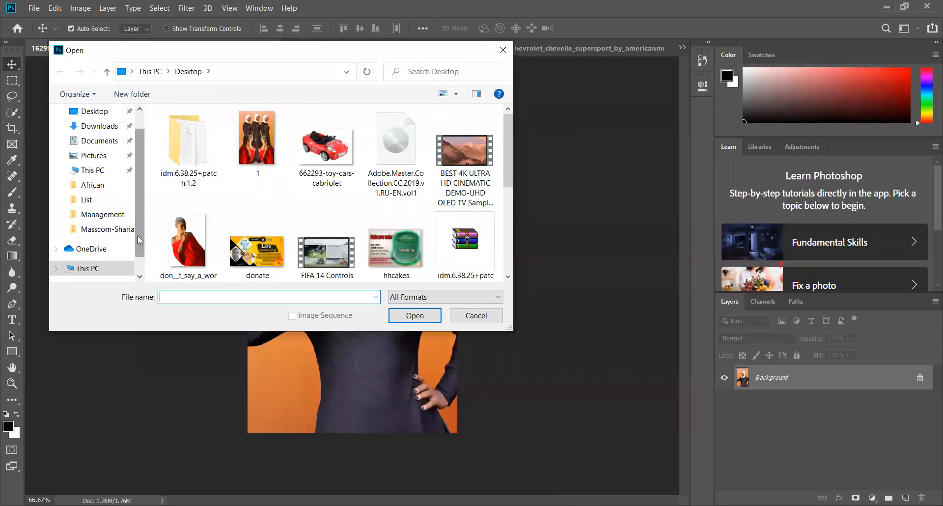
scroll(115, 242, "down", 1)
left_click(116, 243)
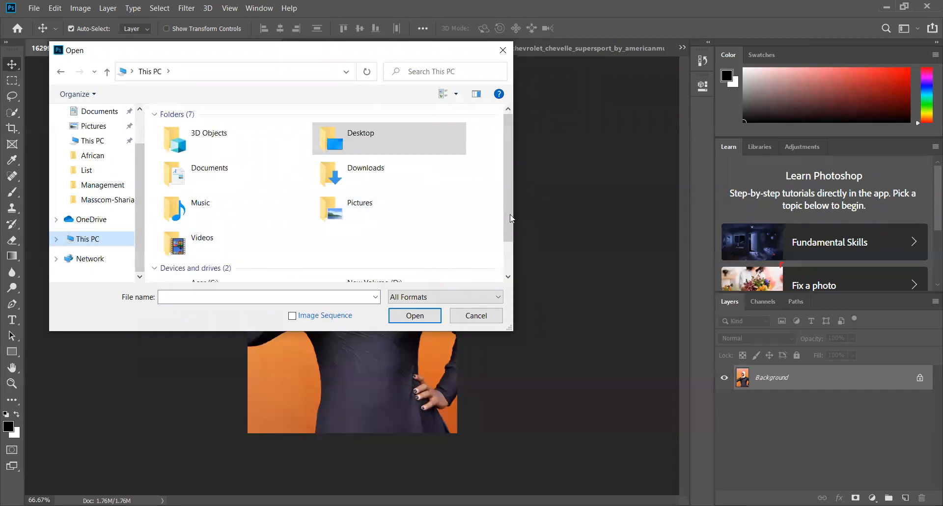
scroll(511, 218, "down", 1)
double_click(410, 260)
double_click(234, 158)
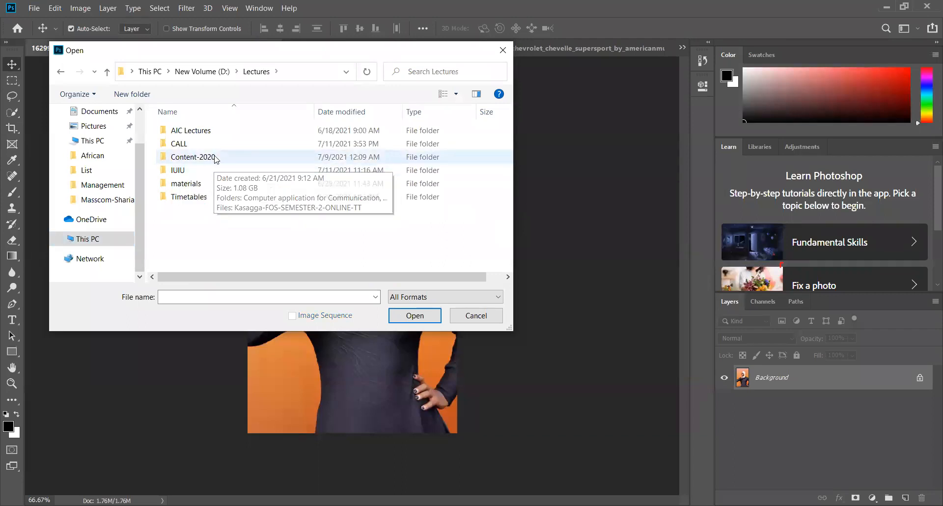
Go through the IUIU and Computer application for Communication folders to multimedia and enter its cars subfolder
double_click(210, 170)
double_click(210, 130)
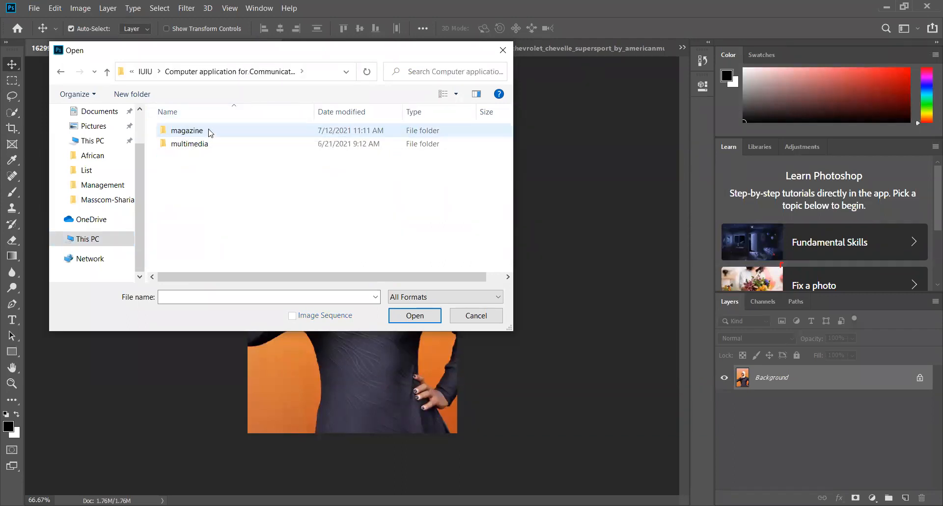
double_click(199, 145)
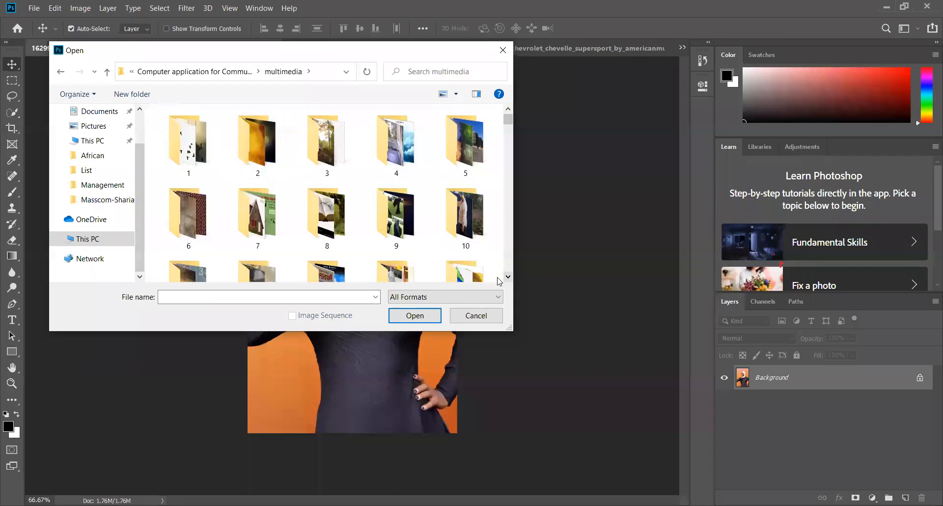
scroll(507, 278, "down", 8)
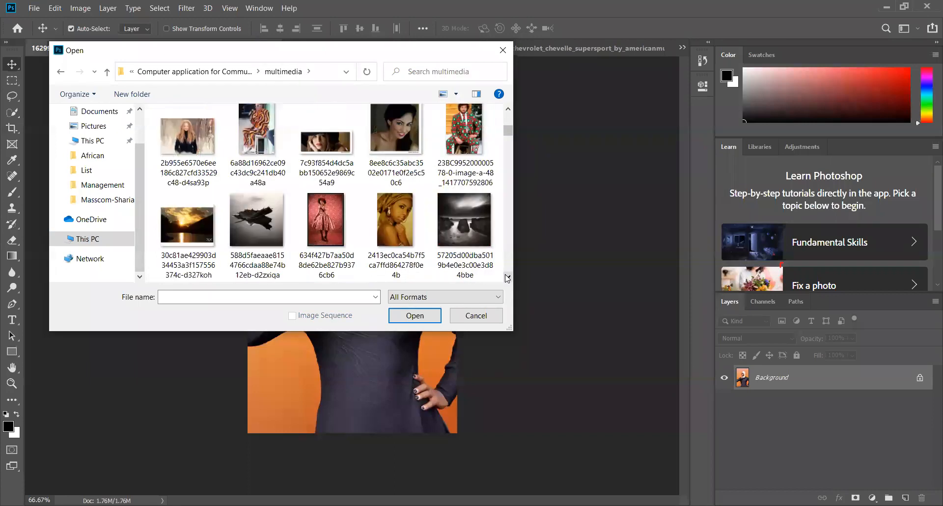
scroll(509, 112, "up", 2)
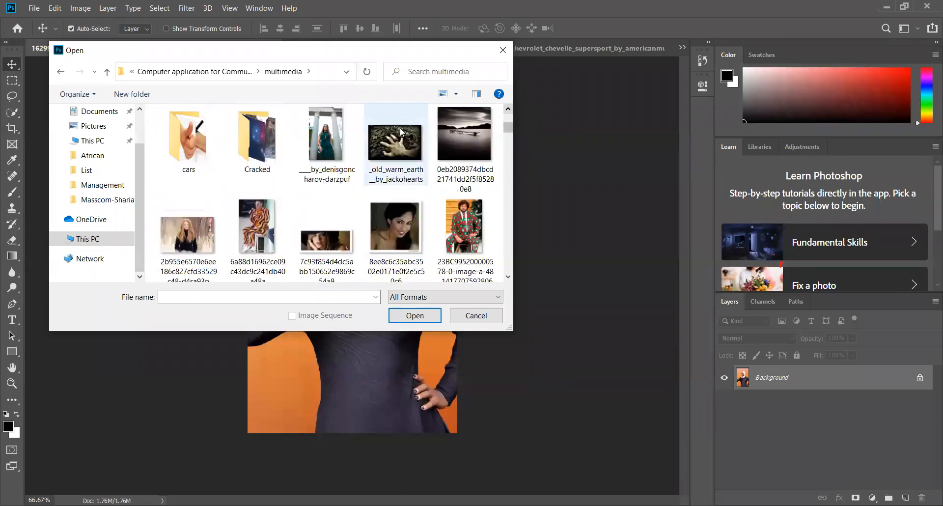
scroll(511, 108, "up", 2)
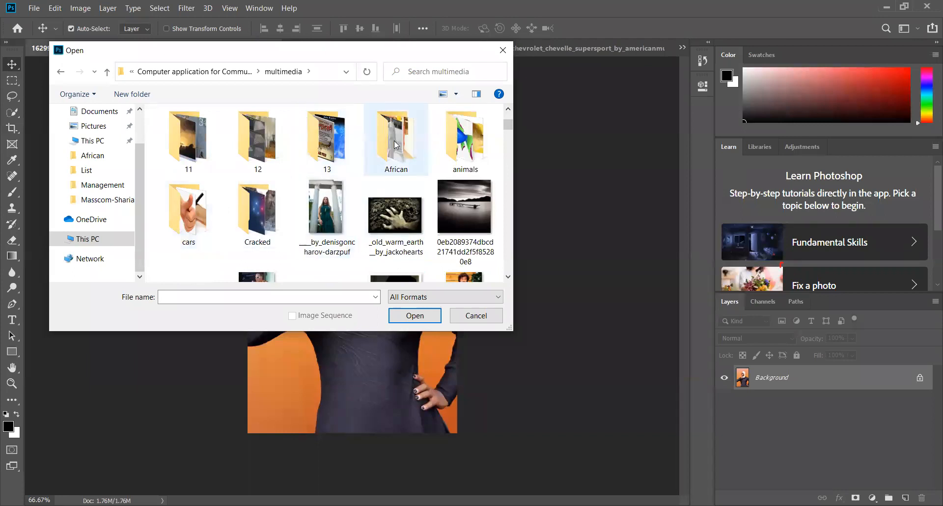
double_click(184, 213)
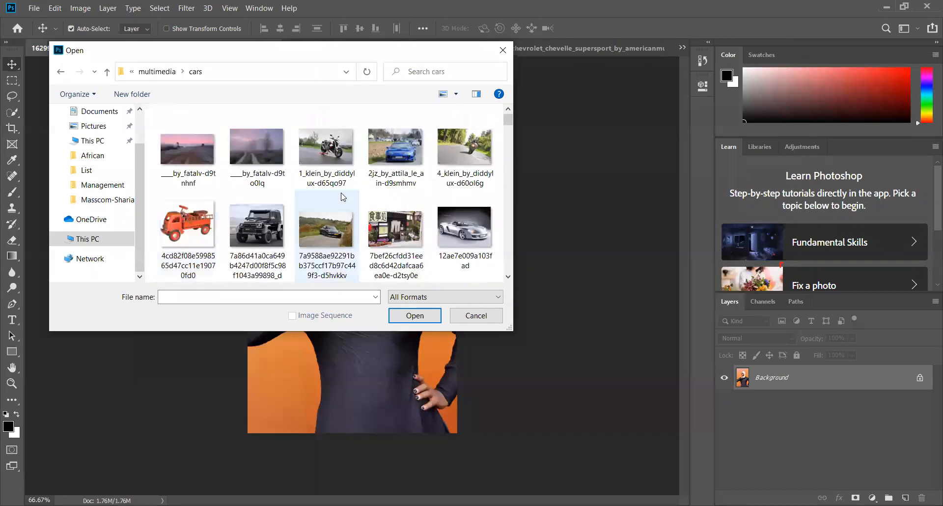
left_click(509, 277)
left_click(508, 277)
left_click(509, 277)
left_click(509, 278)
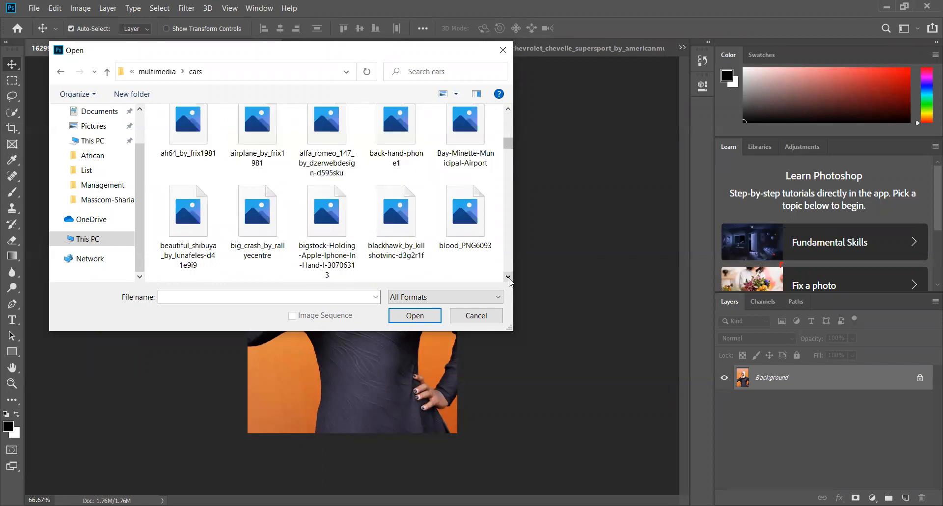
left_click(508, 277)
left_click(508, 277)
left_click(508, 277)
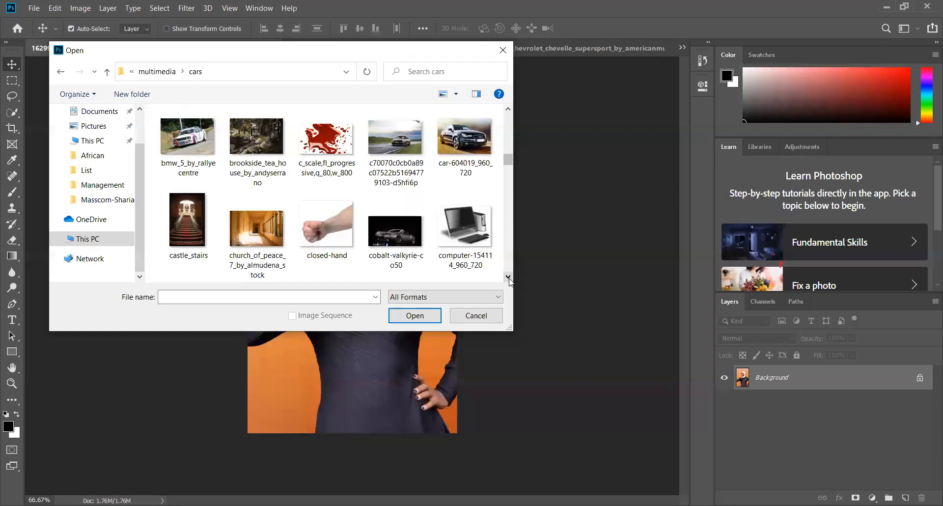
left_click(508, 277)
left_click(508, 277)
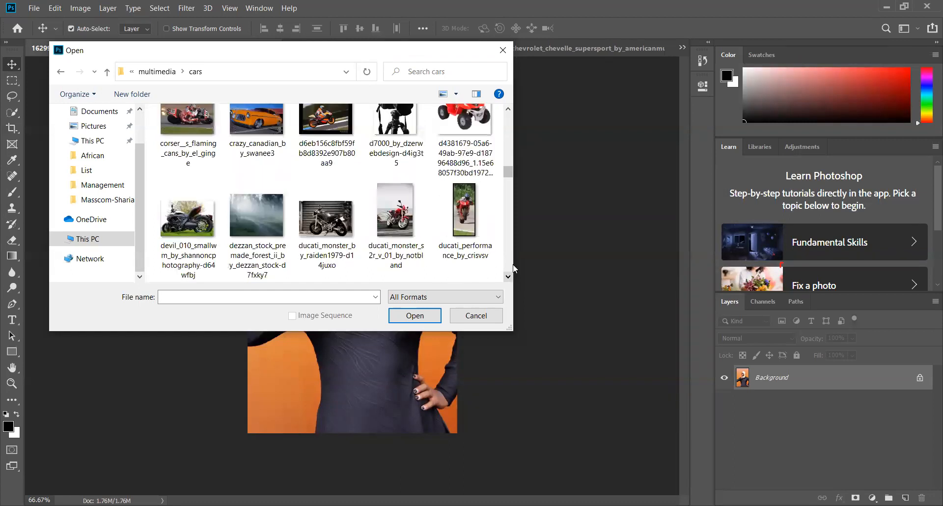
left_click(508, 110)
left_click(508, 110)
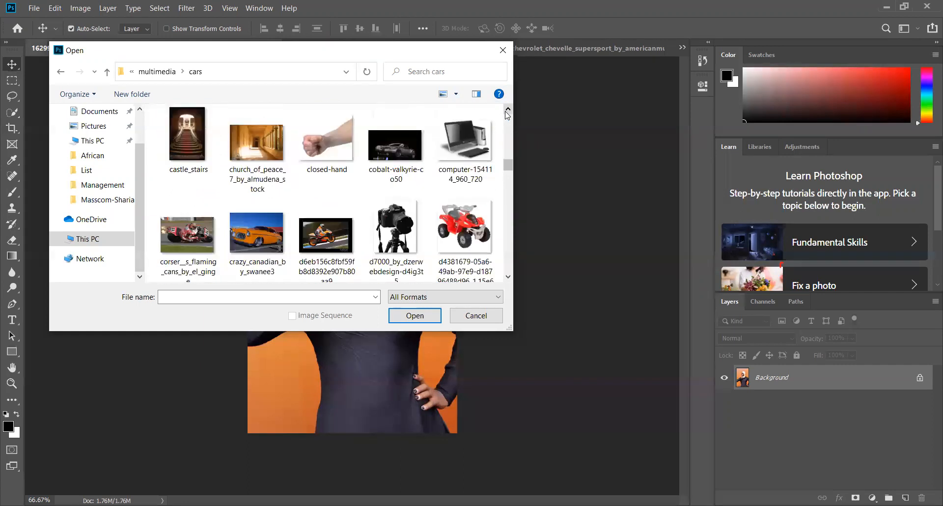
left_click(508, 110)
left_click(408, 125)
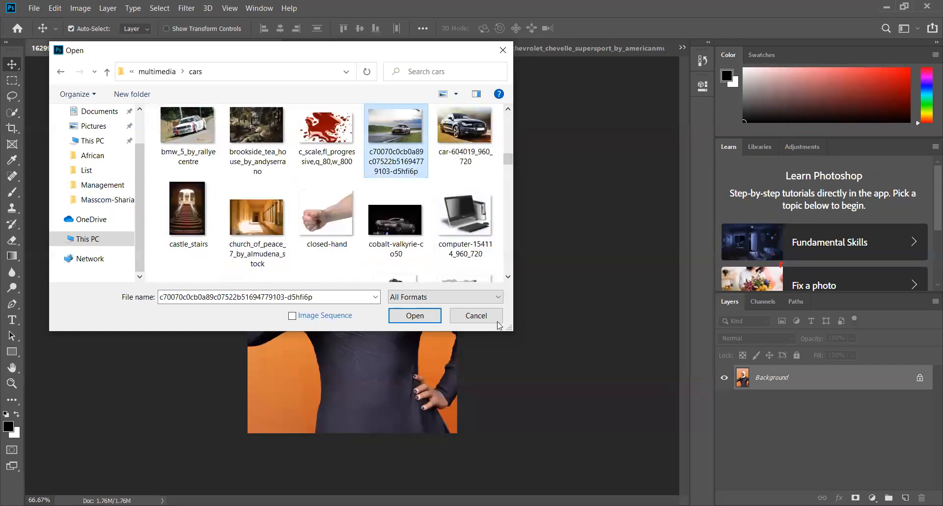
Add the motorcyclist photo feeling_free_by_laracroft to the files selected for opening
left_click(509, 277)
left_click(509, 277)
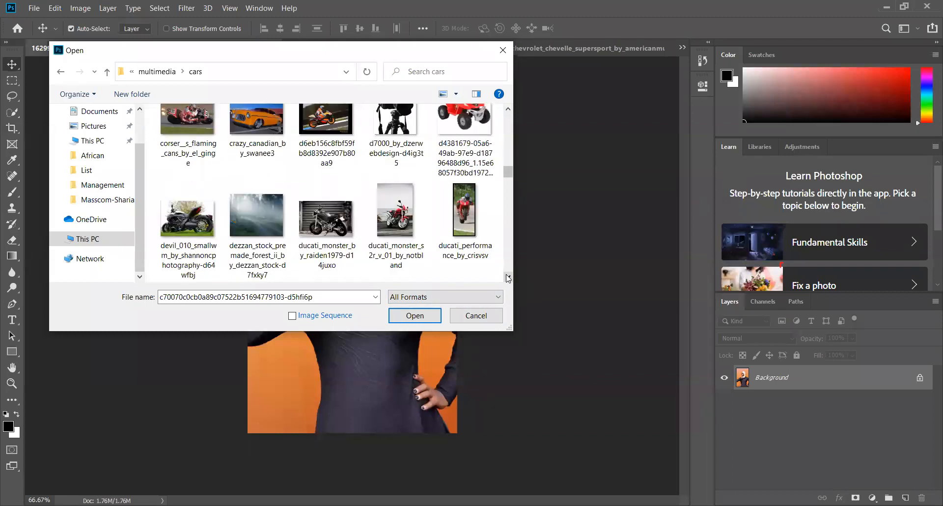
left_click(508, 277)
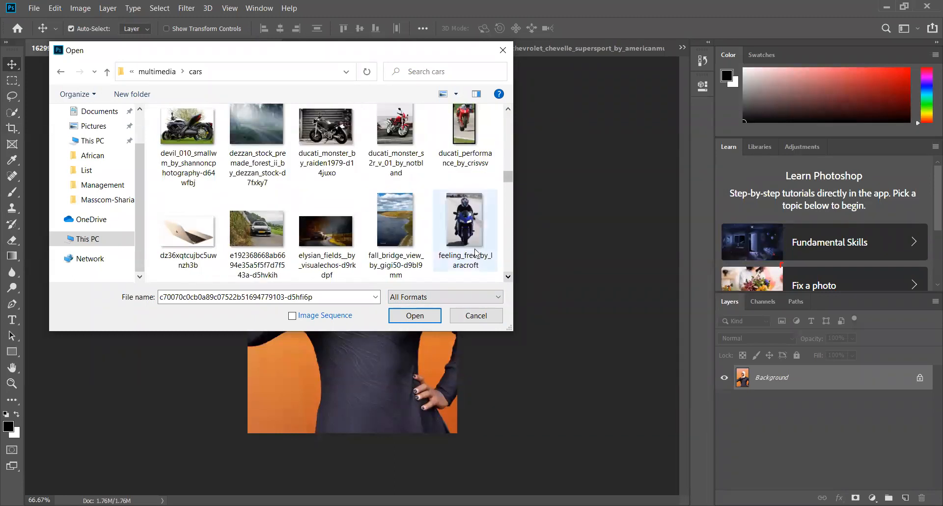
left_click(491, 261, "ctrl")
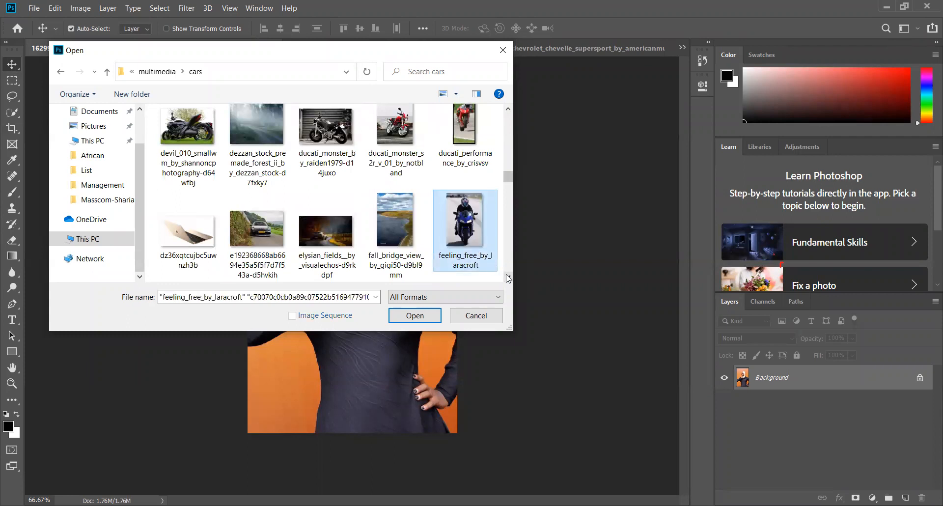
Add the red car photo quadrifoglio_verde_by_attila_le_ain-d9mcaf8 to the files selected for opening
left_click(508, 277)
left_click(508, 278)
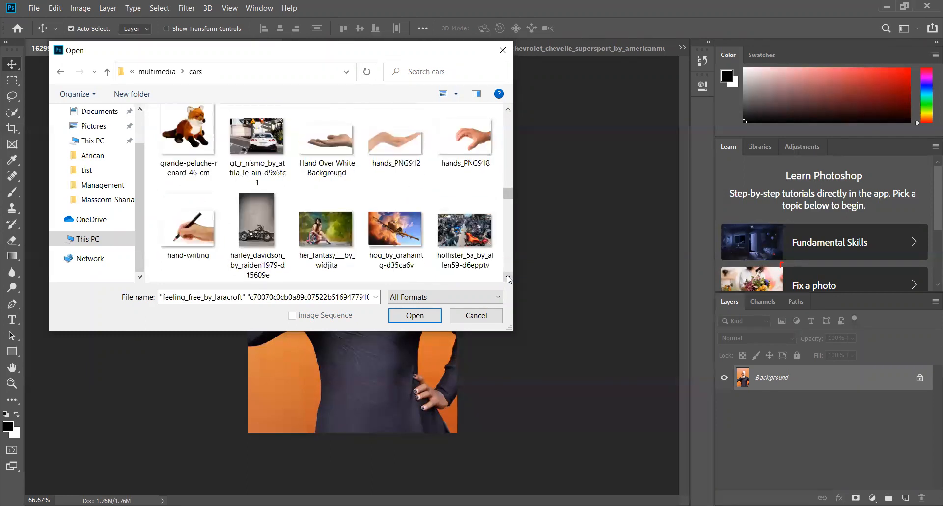
left_click(509, 278)
left_click(508, 278)
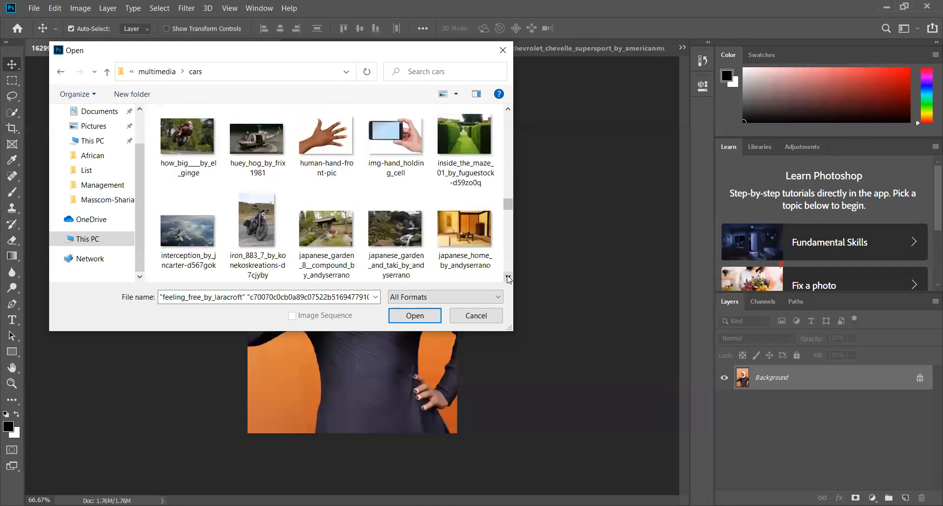
left_click(508, 278)
left_click(508, 278)
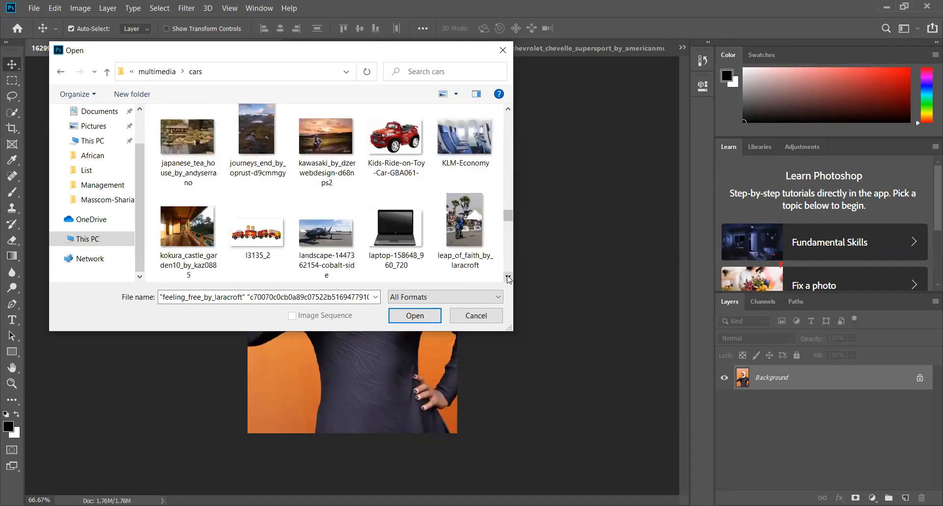
left_click(509, 278)
left_click(509, 278)
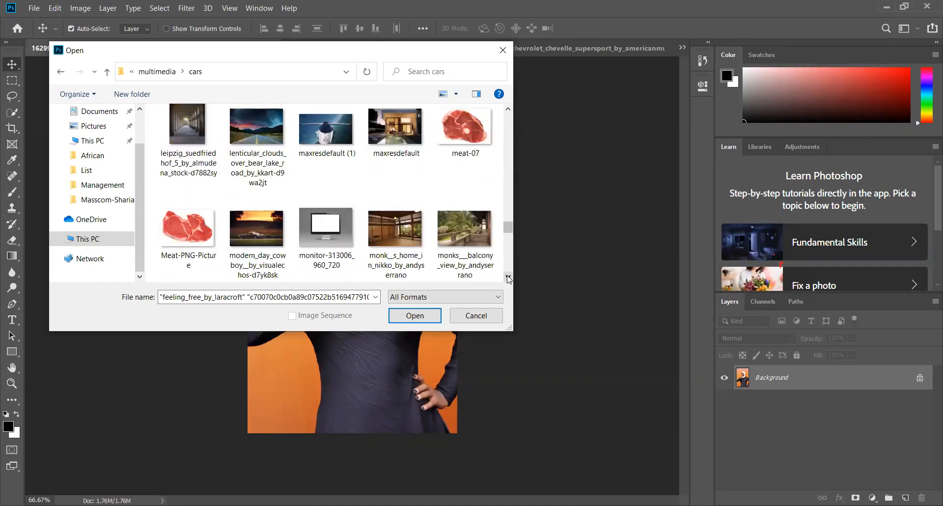
left_click(509, 278)
left_click(509, 278)
left_click(508, 278)
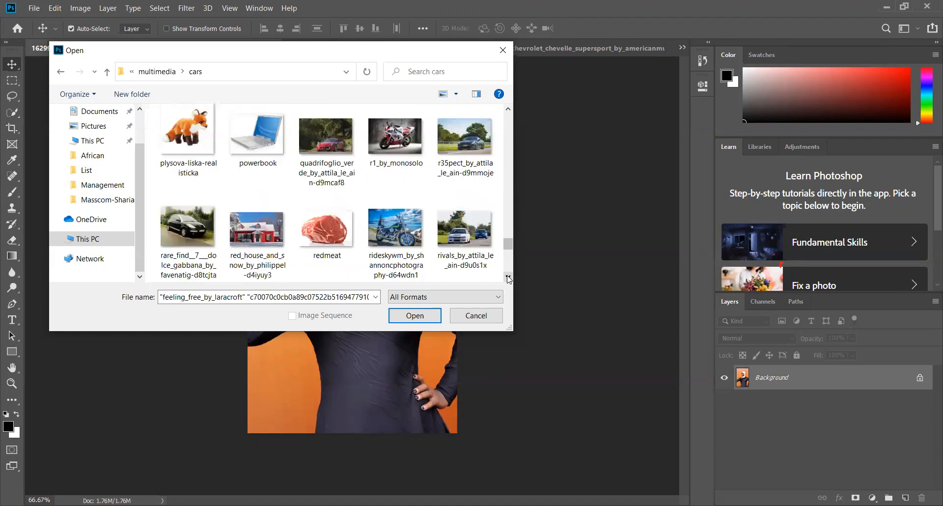
left_click(329, 150, "ctrl")
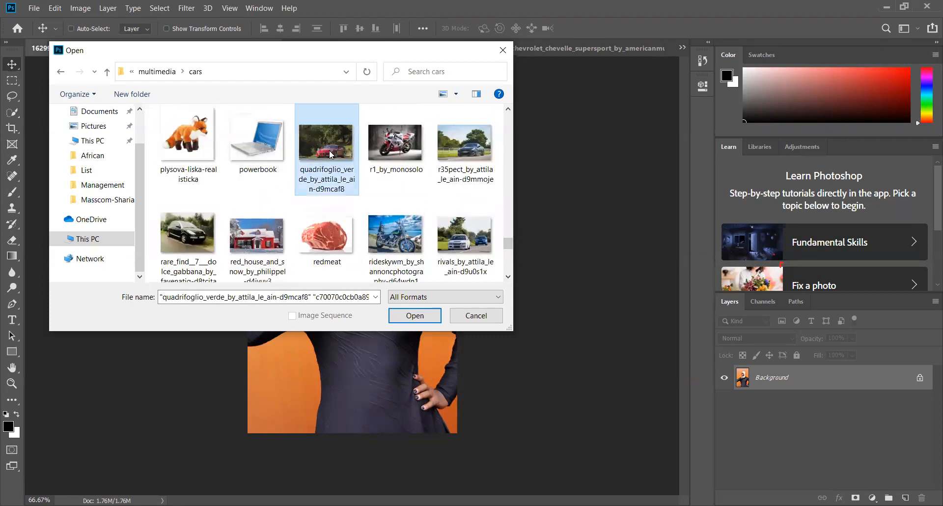
Look through the remaining images in the cars folder and open the three selected photos
left_click(508, 278)
left_click(508, 278)
left_click(508, 278)
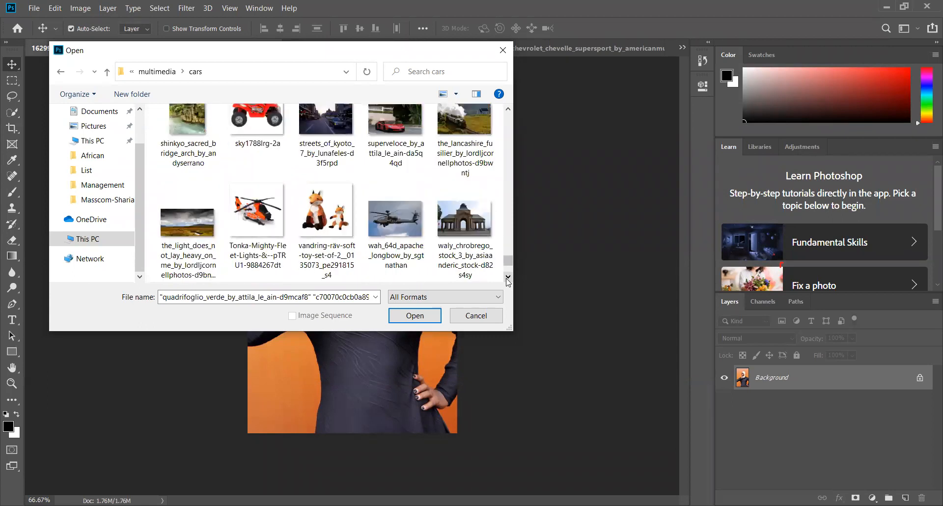
left_click(508, 278)
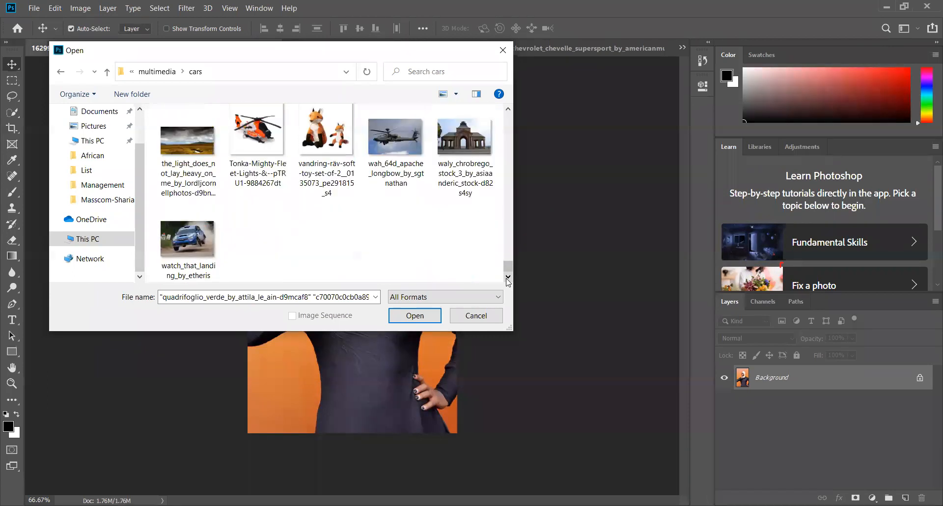
left_click(415, 316)
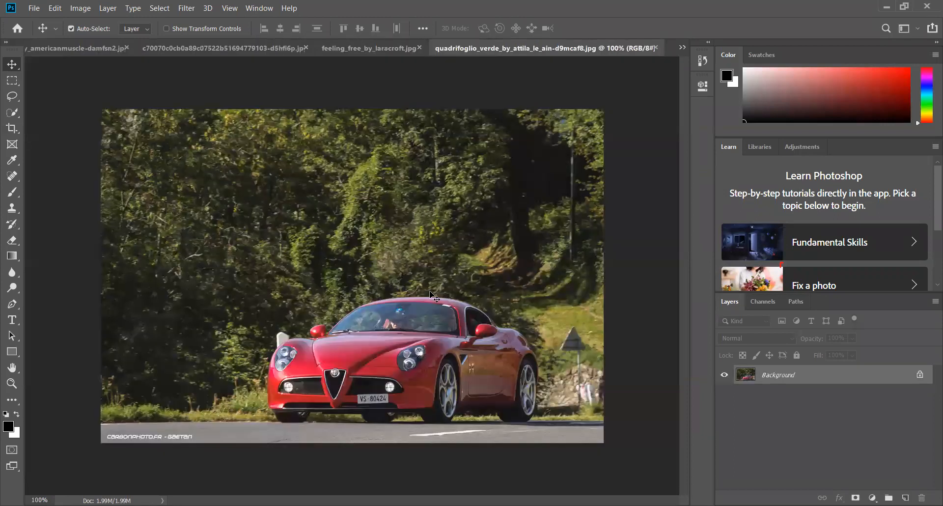
In feeling_free_by_laracroft.jpg, unlock the Background layer and select the whole road background around the motorcyclist with the Quick Selection tool
left_click(331, 49)
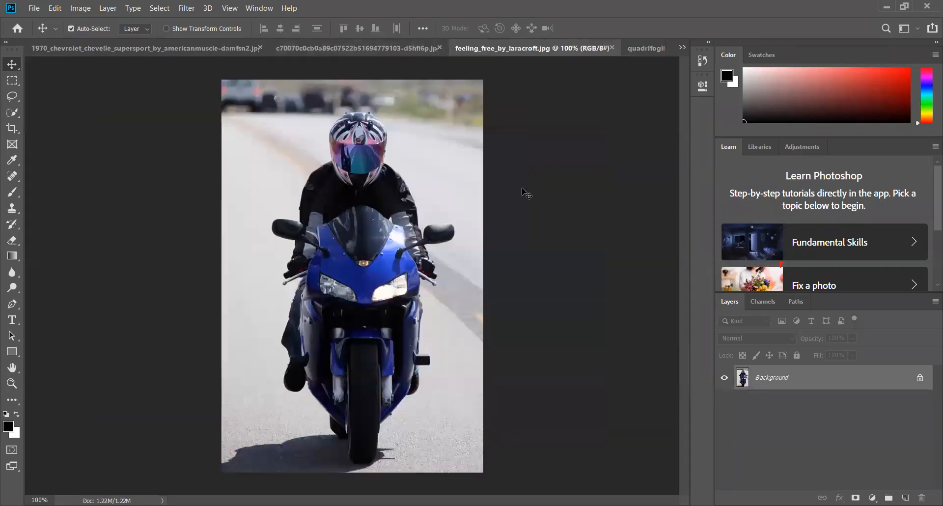
left_click(920, 378)
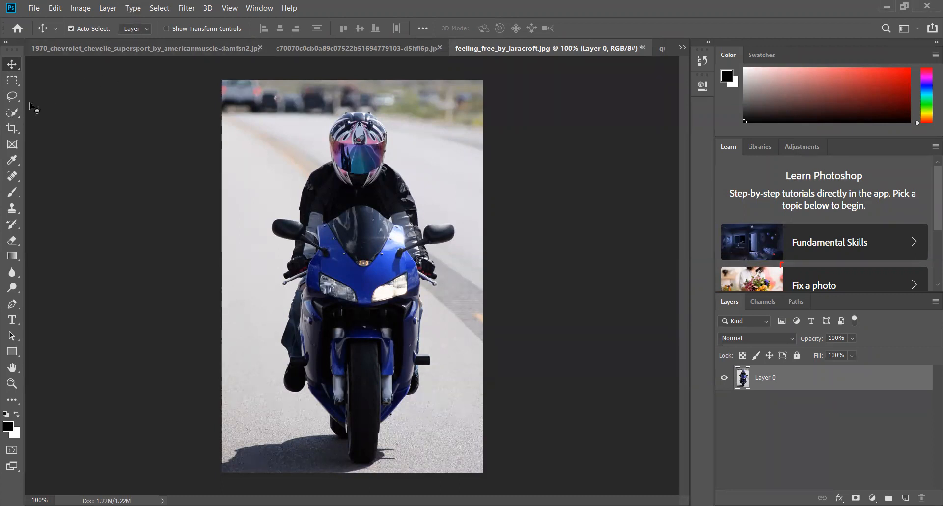
left_click(13, 112)
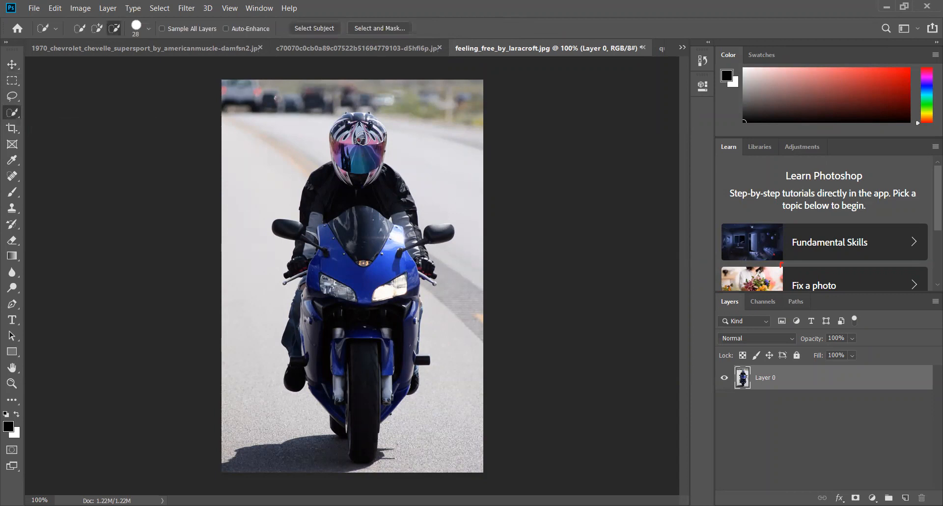
left_click(98, 29)
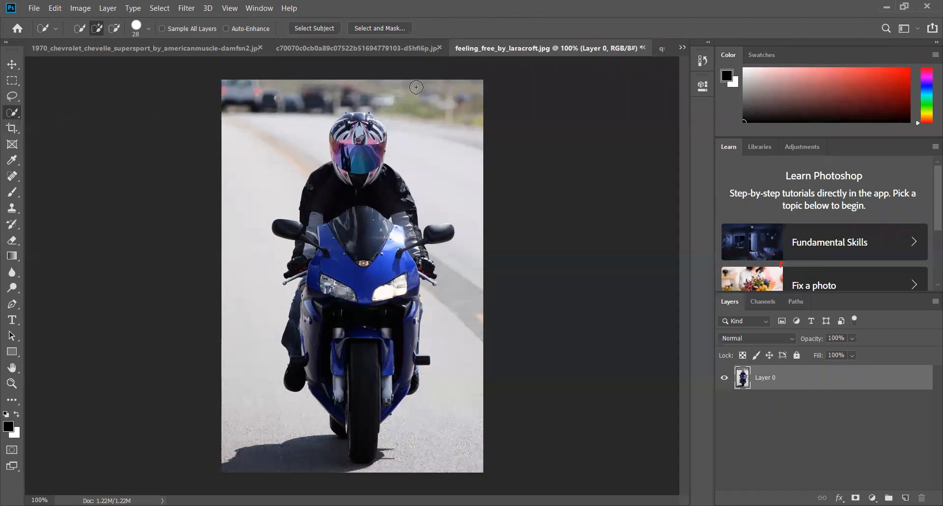
mouse_move(416, 87)
left_mouse_down()
mouse_move(474, 244)
mouse_move(456, 323)
mouse_move(400, 435)
left_mouse_up()
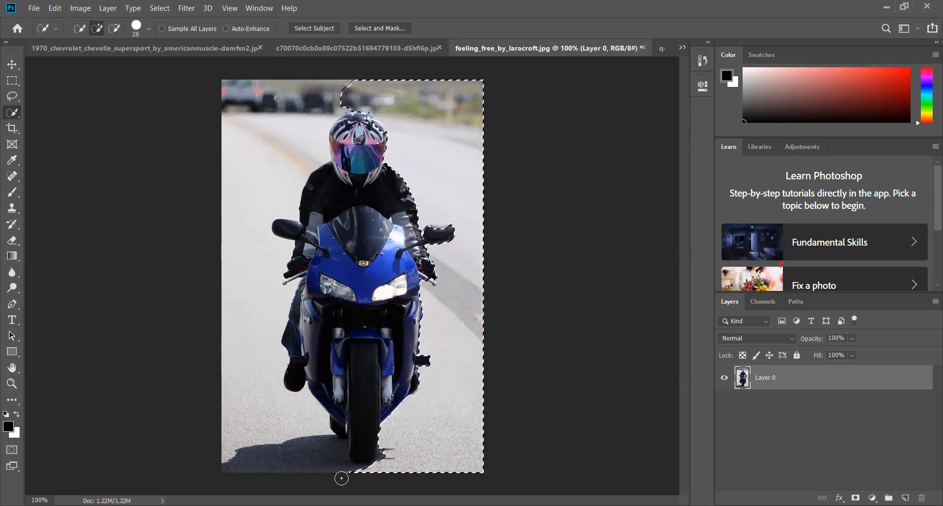
mouse_move(342, 473)
left_mouse_down()
mouse_move(316, 463)
mouse_move(280, 415)
mouse_move(286, 426)
mouse_move(275, 442)
mouse_move(259, 427)
mouse_move(257, 445)
mouse_move(224, 362)
mouse_move(224, 370)
mouse_move(238, 359)
mouse_move(239, 279)
left_mouse_up()
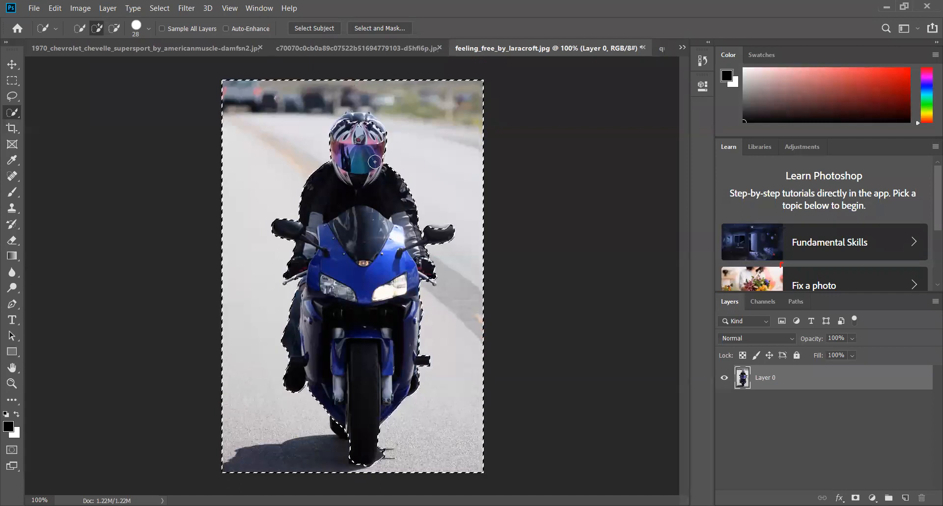
Subtract stray parts of the motorcyclist from the background selection and invert it to cover the rider and motorcycle
left_click(111, 30)
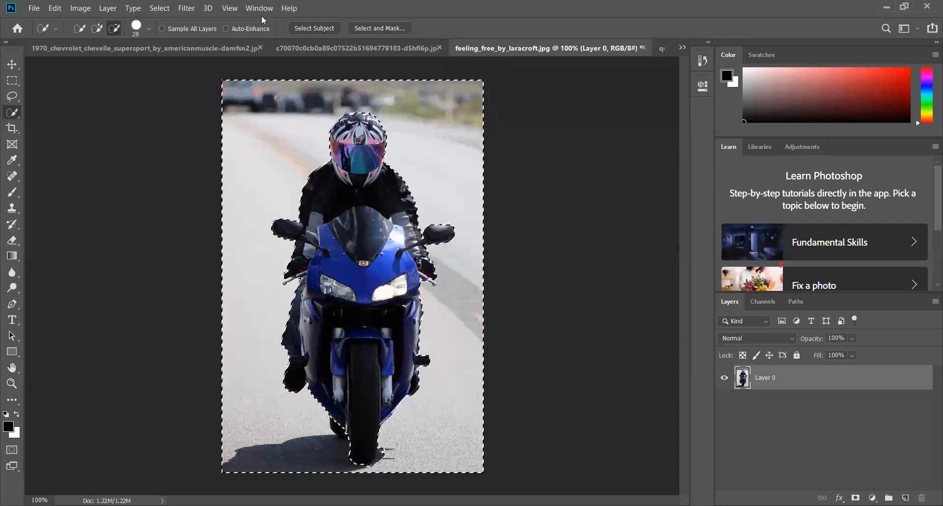
left_click(162, 10)
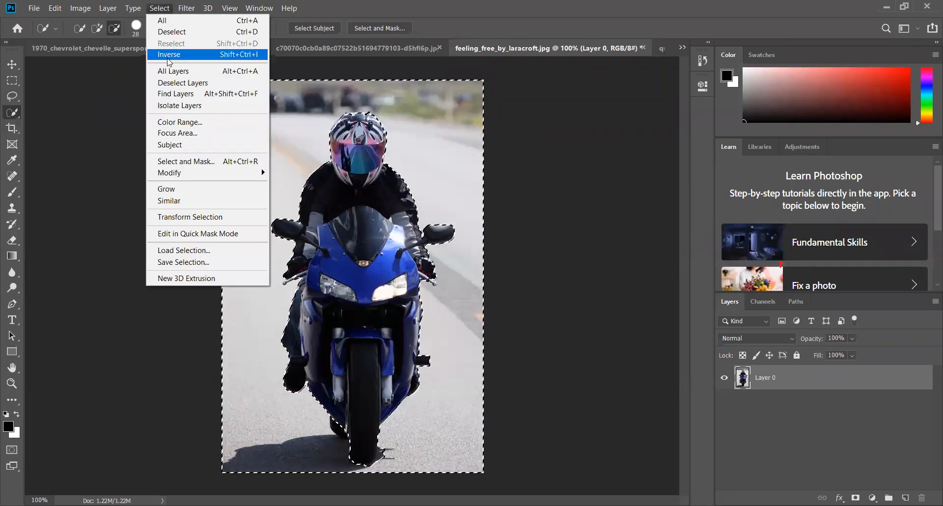
left_click(168, 57)
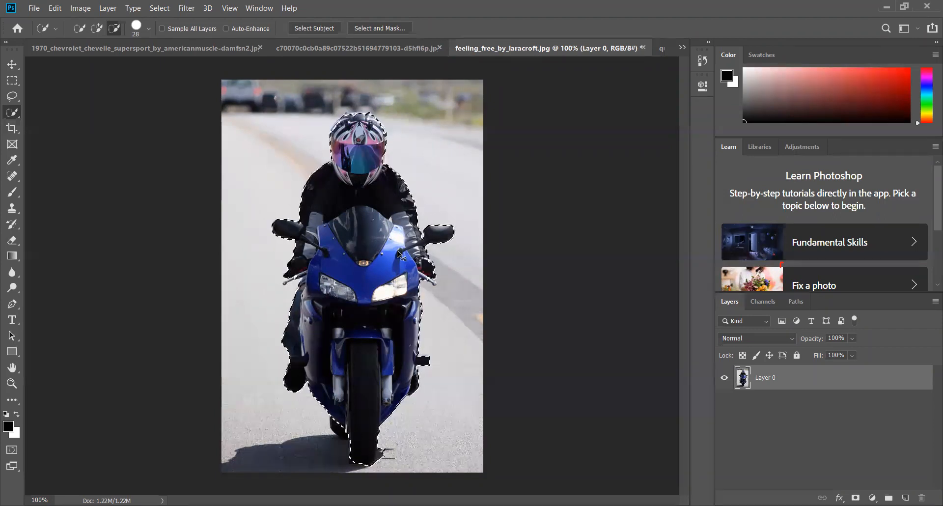
Duplicate the selected motorcyclist onto two new layers and place the copies in front of the original, one on each side
key("ctrl+j")
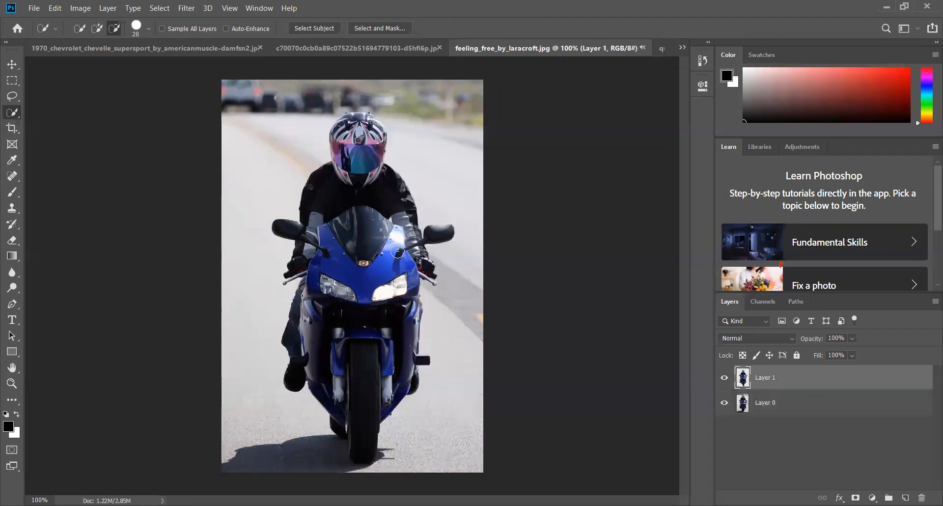
left_click(13, 67)
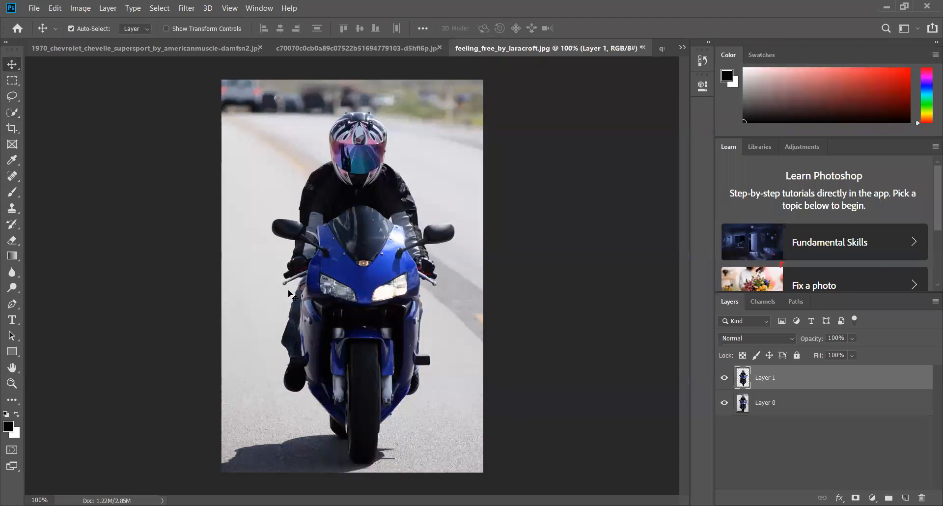
left_click_drag(292, 296, 213, 342)
left_click_drag(291, 296, 361, 240)
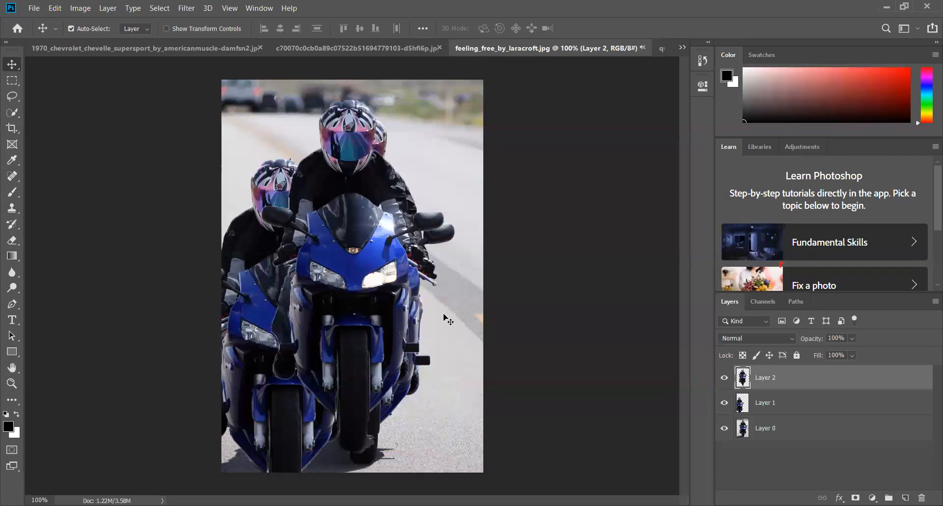
left_click_drag(358, 169, 439, 233)
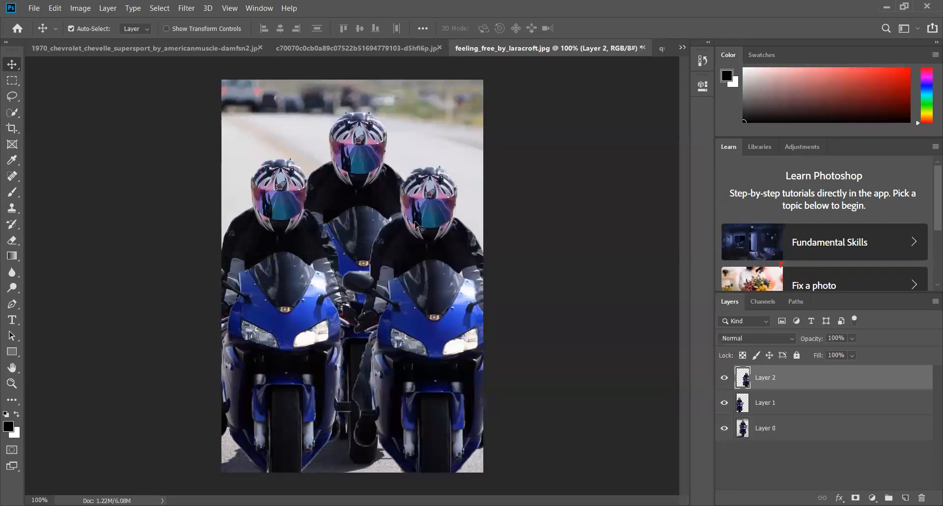
left_click(367, 48)
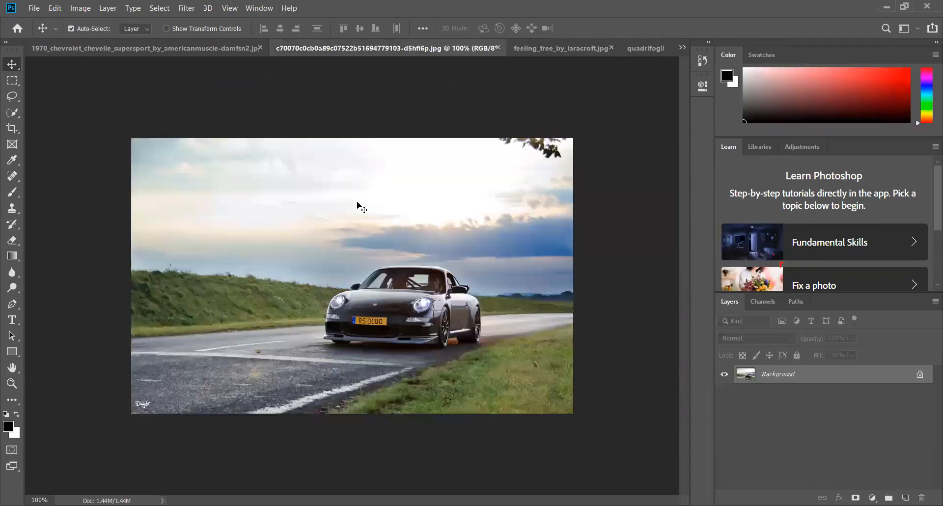
key("ctrl")
key("ctrl+v")
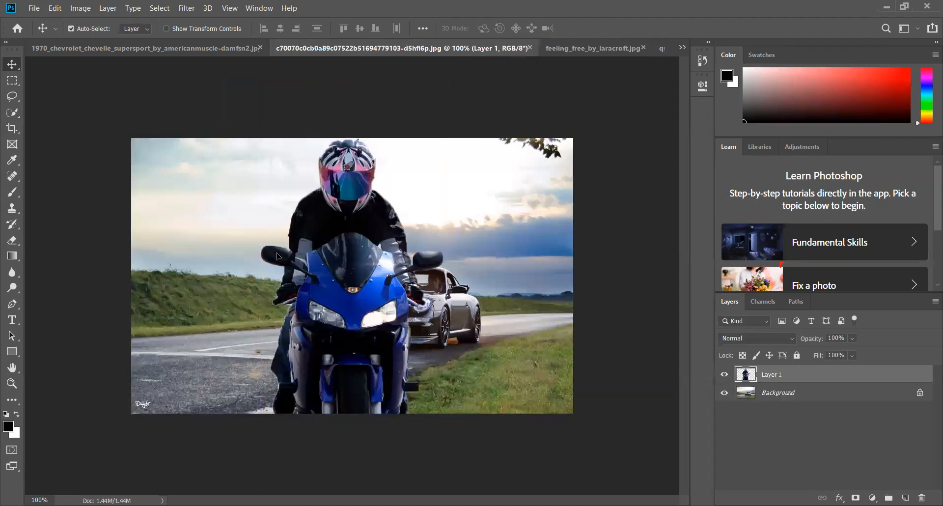
left_click_drag(241, 258, 111, 239)
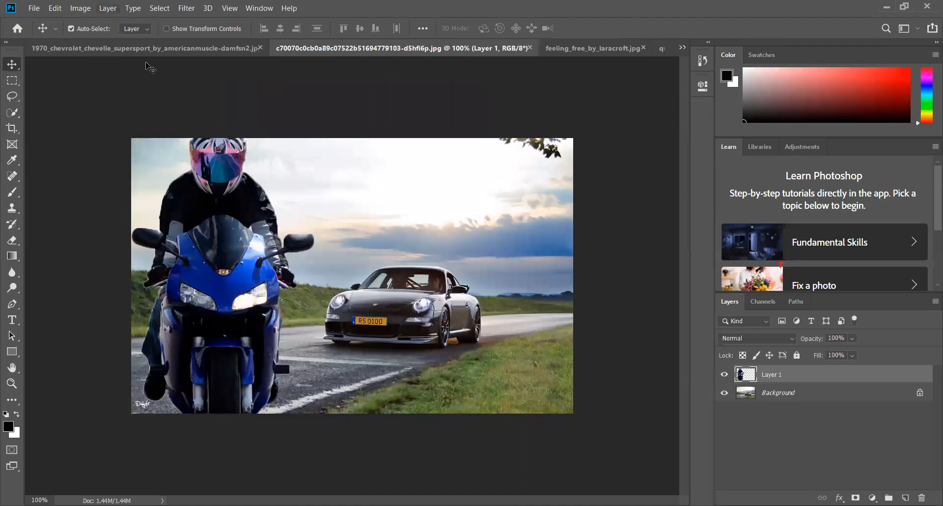
Paste the motorcyclist as a new layer into the 1970 Chevrolet Chevelle photo
left_click(179, 54)
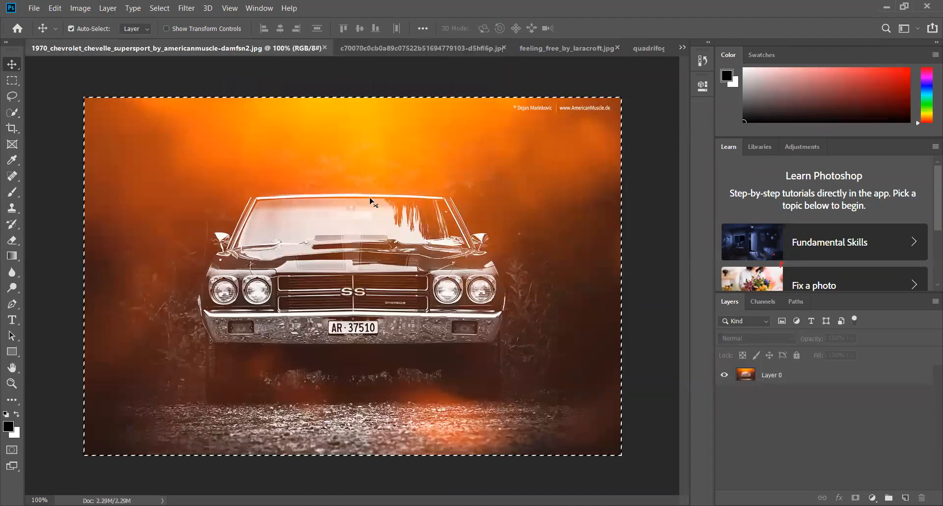
key("ctrl+v")
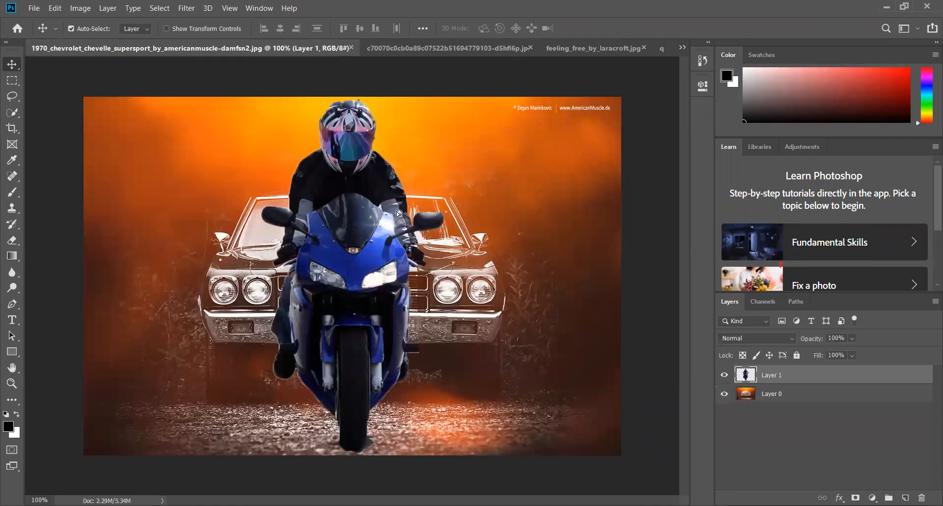
Scale the motorcyclist down to about 62% width and 67% height and place it to the right of the Chevelle
left_click_drag(357, 212, 396, 213)
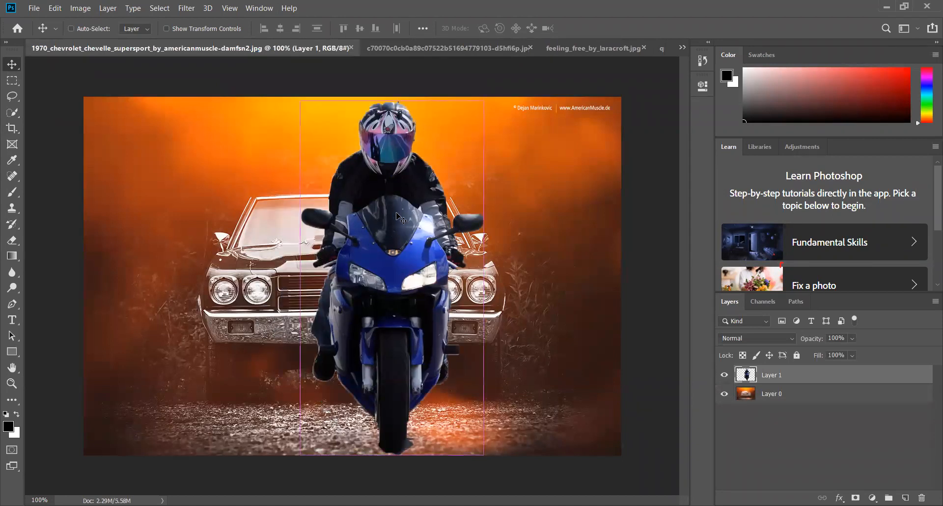
key("ctrl+t")
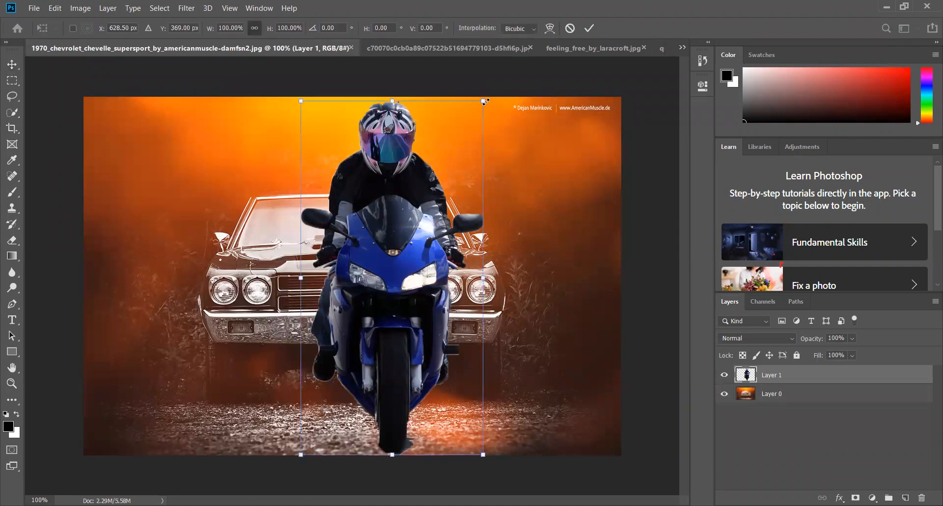
left_click_drag(482, 102, 447, 164)
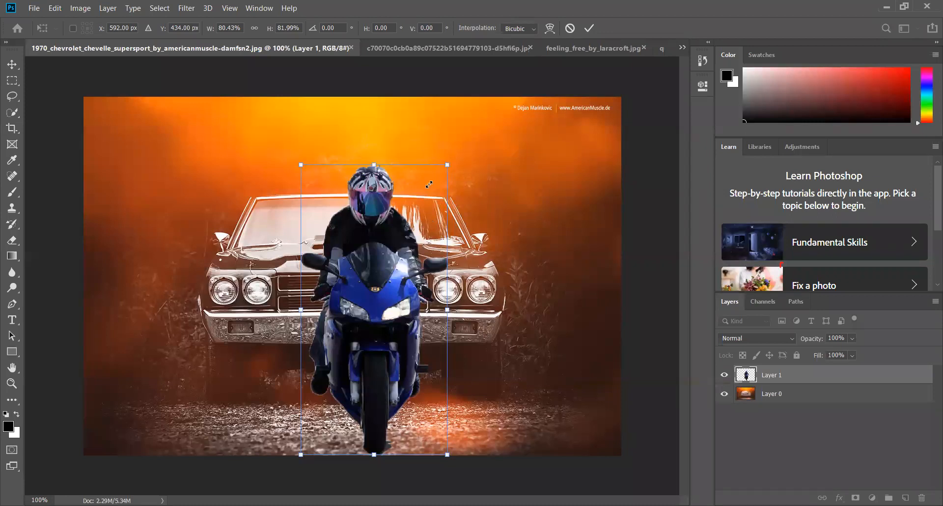
left_click_drag(417, 209, 415, 220)
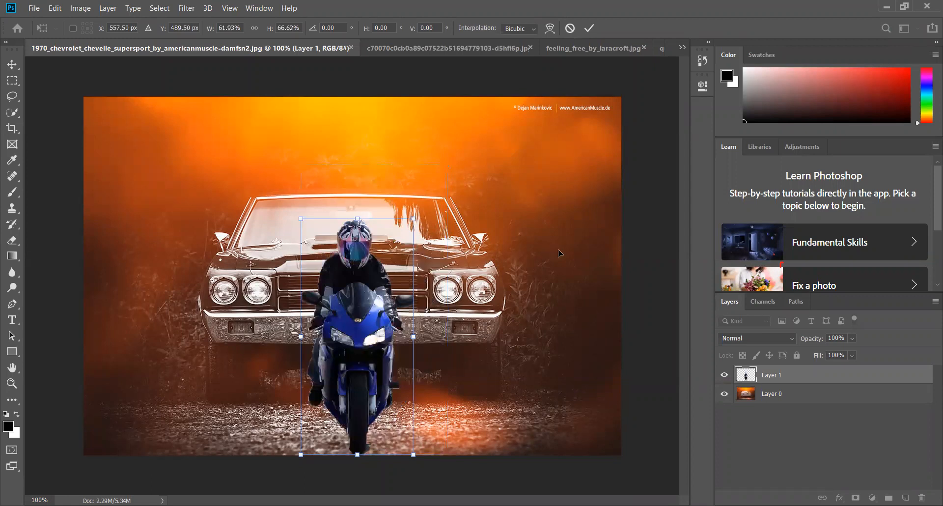
left_click(592, 26)
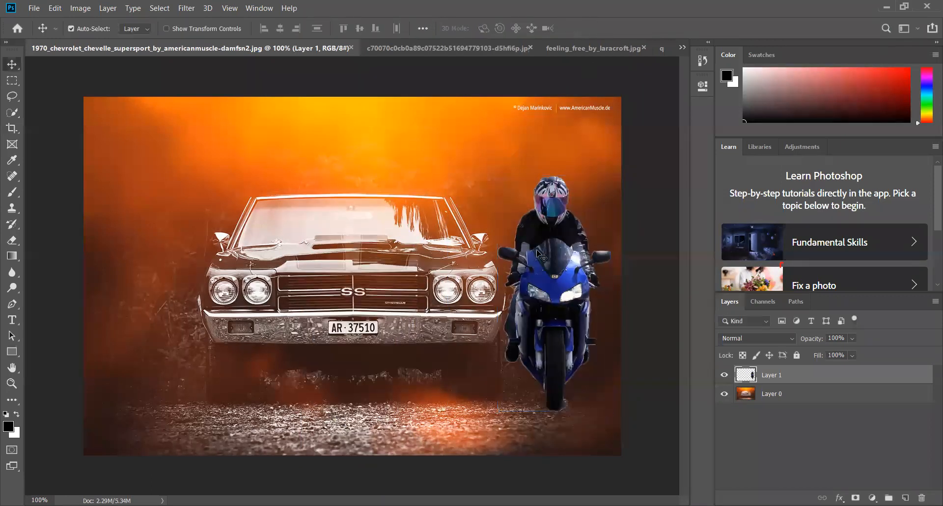
left_click_drag(535, 297, 546, 297)
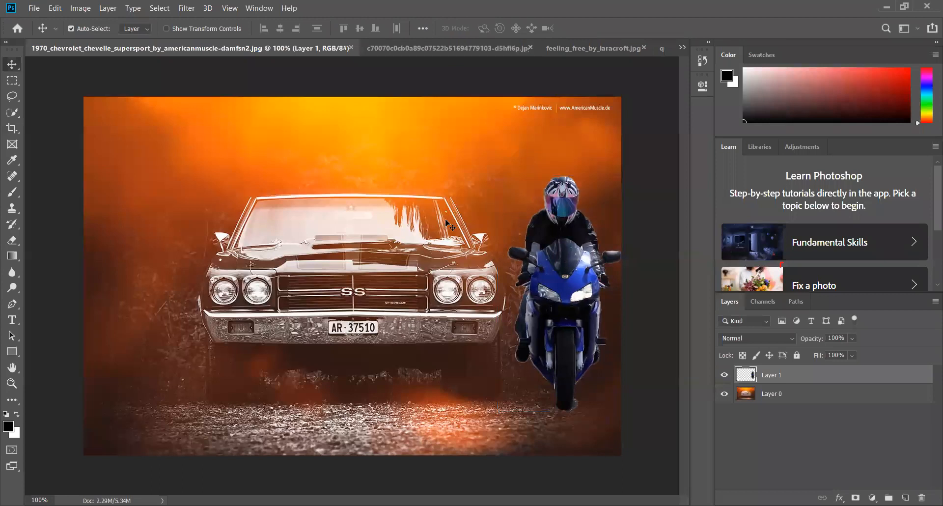
left_click(81, 9)
mouse_move(99, 37)
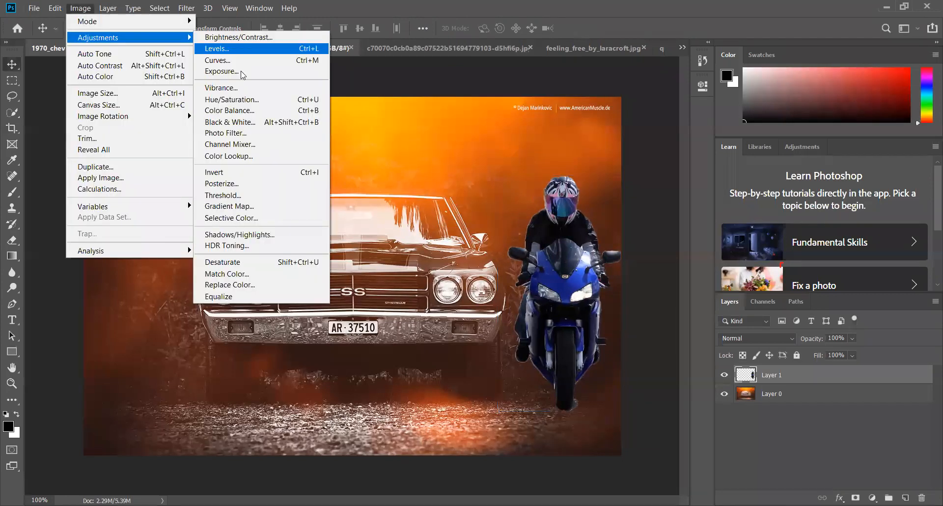
left_click(238, 100)
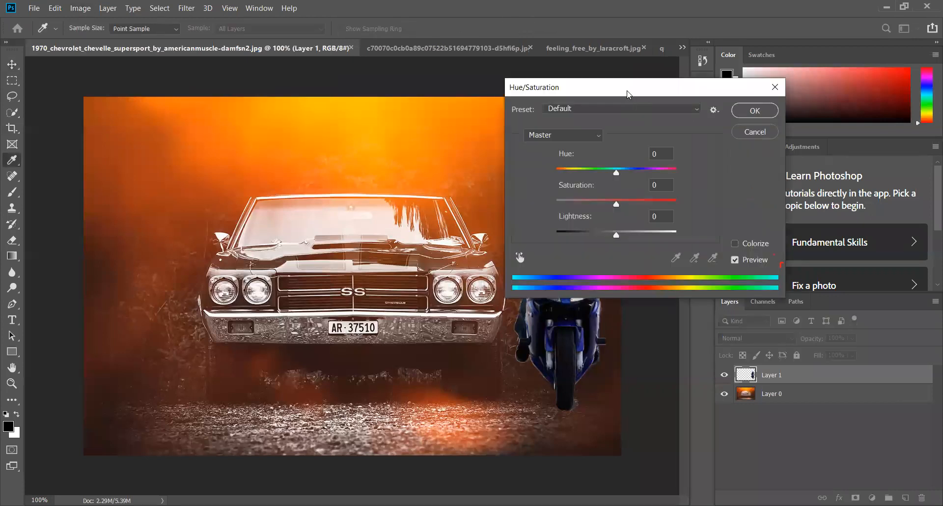
left_click_drag(629, 94, 244, 174)
mouse_move(238, 205)
left_mouse_down()
mouse_move(265, 206)
mouse_move(229, 214)
left_mouse_up()
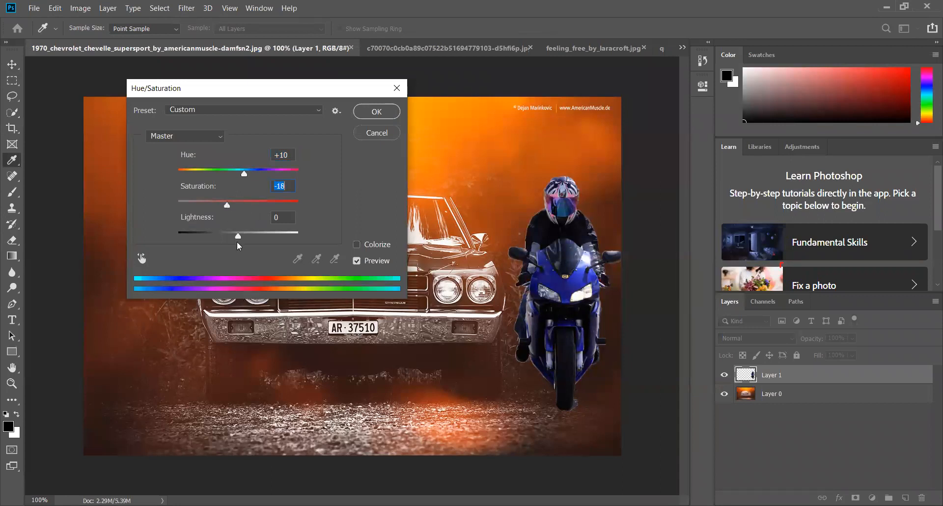
left_click_drag(254, 244, 260, 245)
left_click_drag(236, 242, 227, 238)
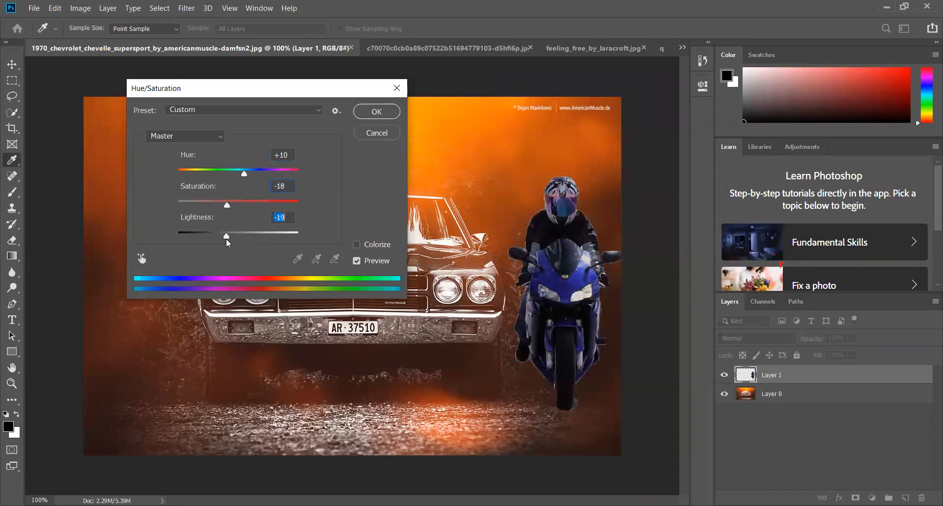
left_click(375, 133)
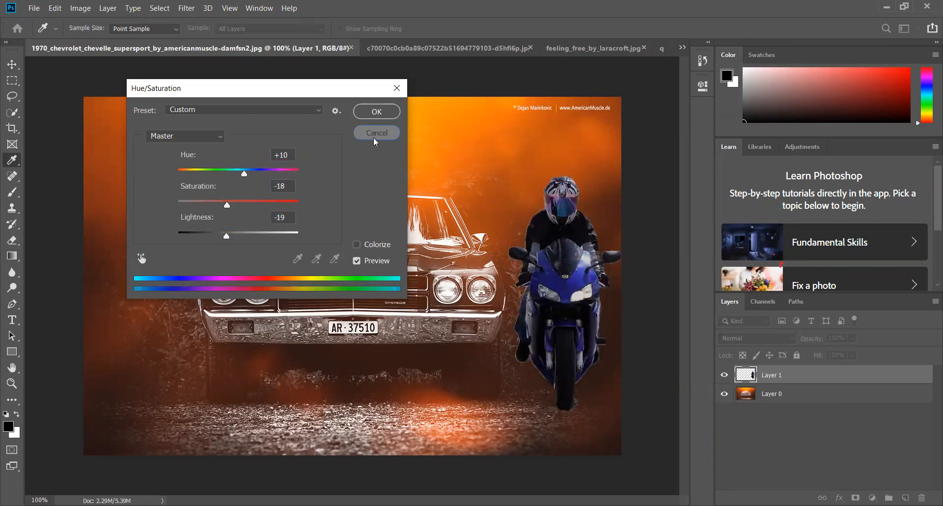
Apply a Brightness/Contrast adjustment to the motorcyclist layer with brightness -14 and contrast -7
left_click(79, 12)
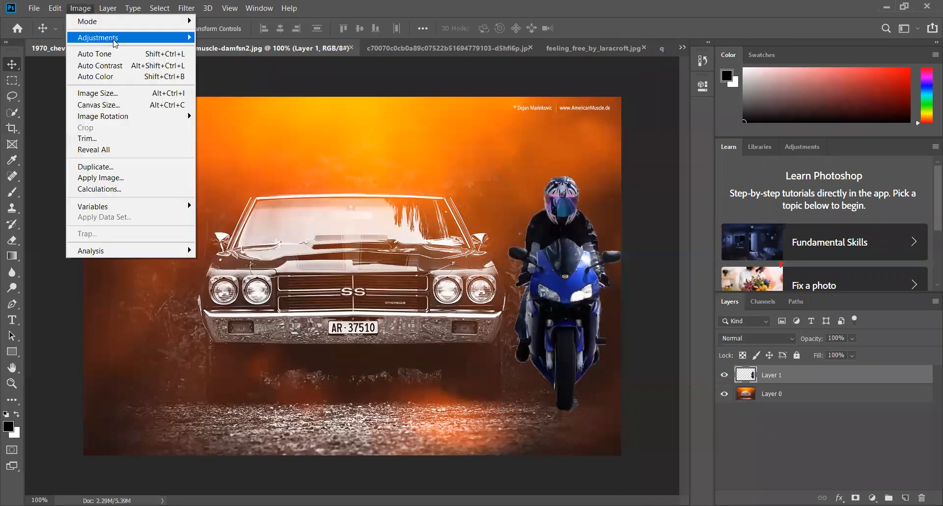
mouse_move(114, 41)
left_click(242, 41)
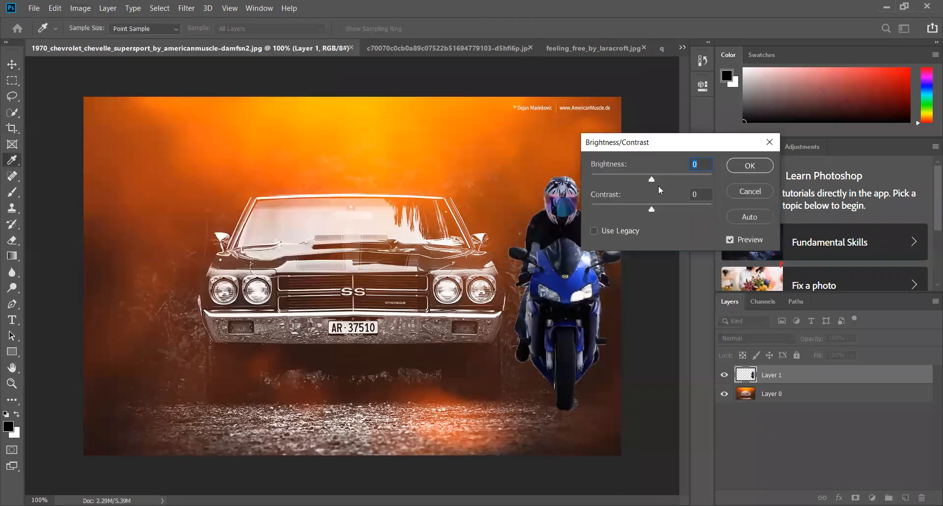
left_click_drag(656, 179, 640, 218)
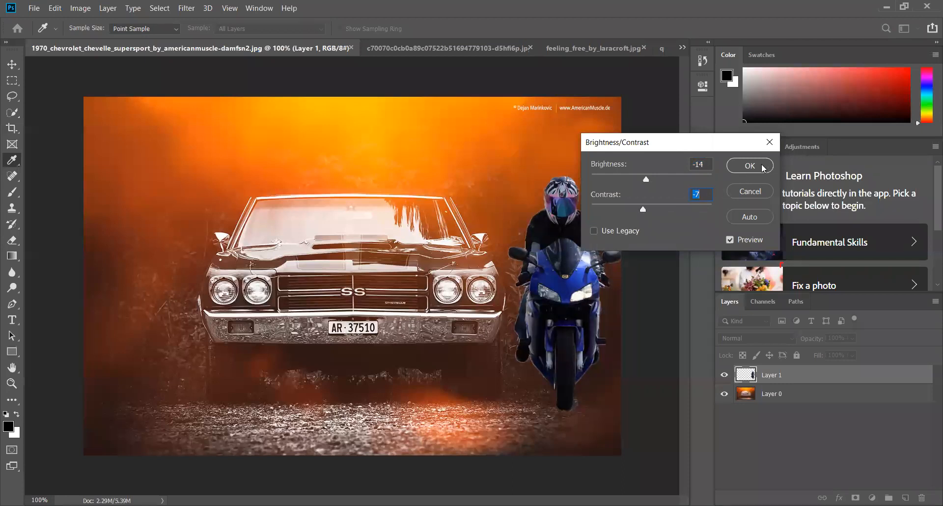
left_click(739, 167)
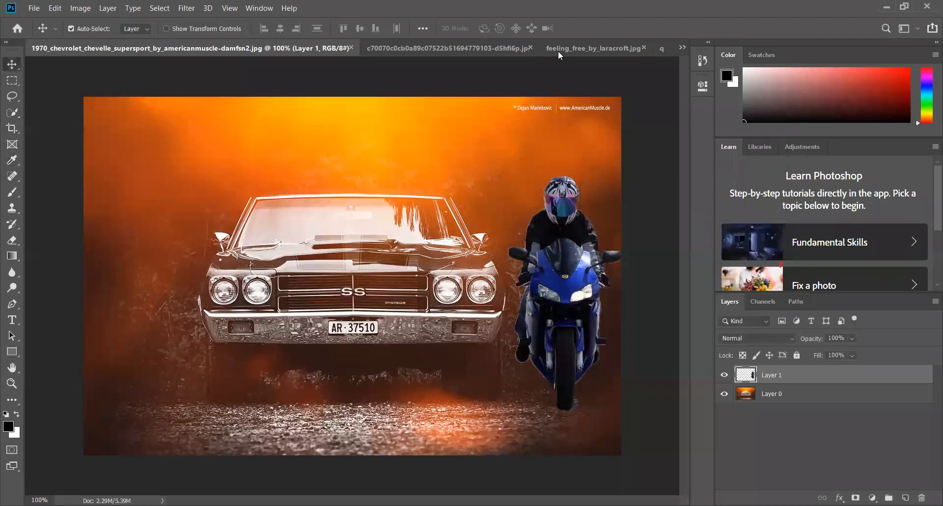
Paste the motorcyclist into the quadrifoglio_verde_by_attila_le_ain-d9mcaf8.jpg photo and move it to the left part of the image
left_click(497, 48)
left_click(593, 51)
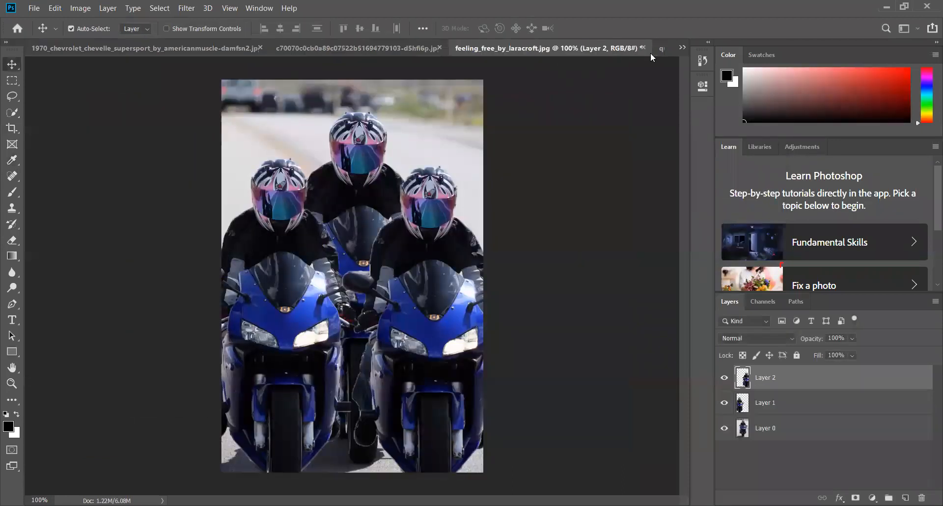
left_click(682, 47)
left_click(483, 122)
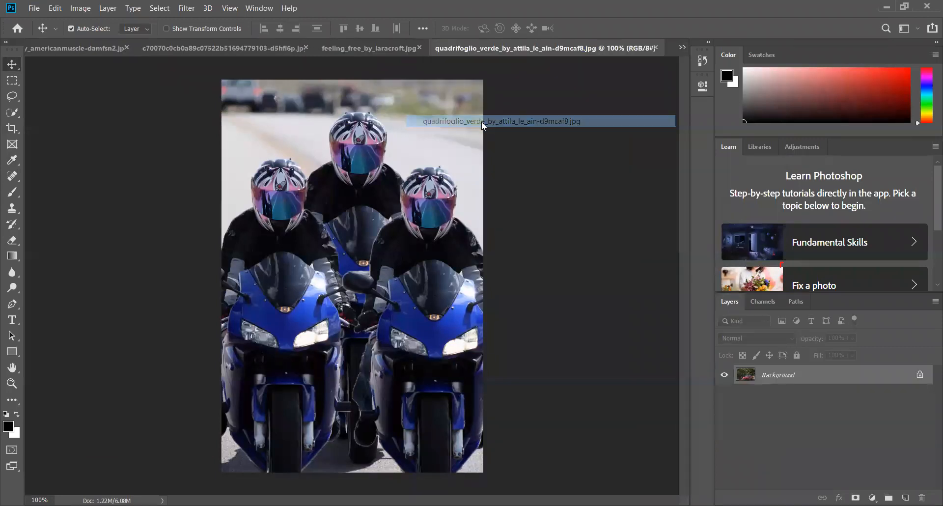
key("ctrl")
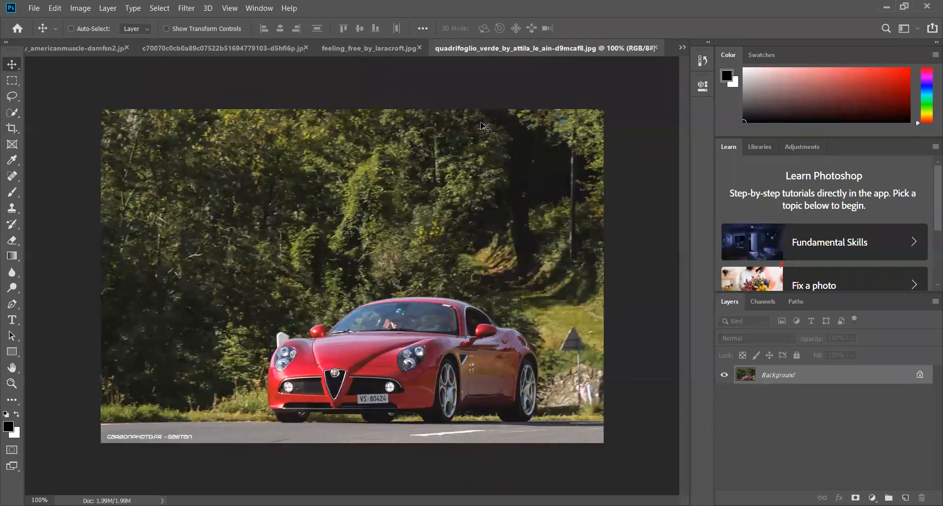
key("ctrl+v")
left_click_drag(342, 244, 241, 254)
Scale the pasted motorcyclist down to suit the red car and place it at the roadside to the car's left
key("ctrl+t")
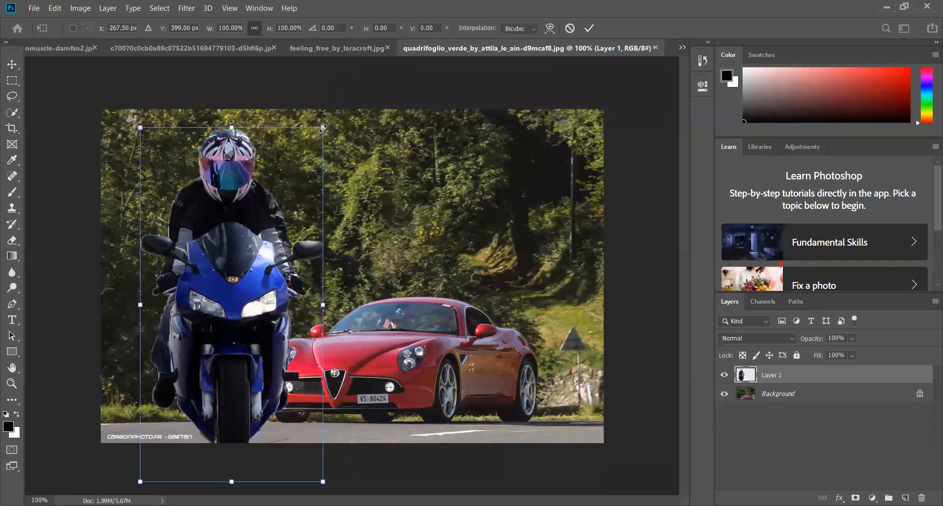
left_click_drag(323, 128, 322, 131)
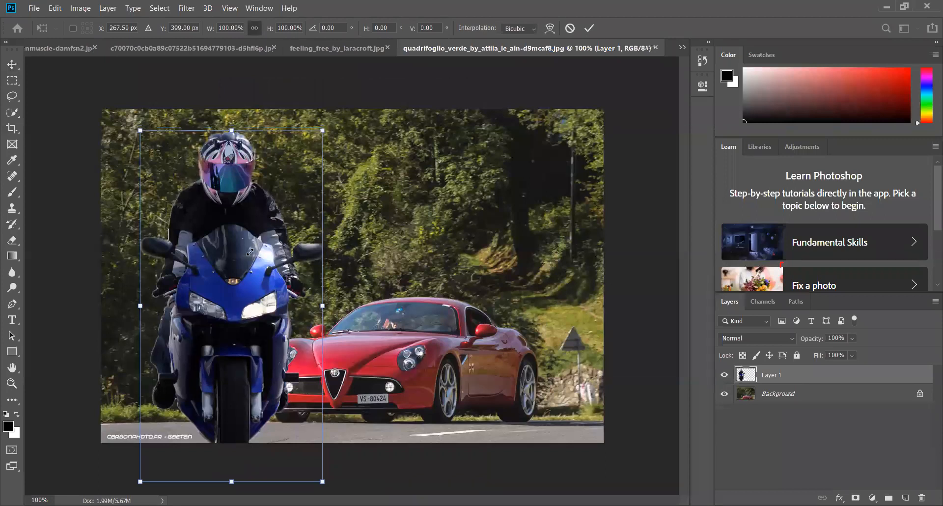
left_click_drag(249, 252, 271, 191)
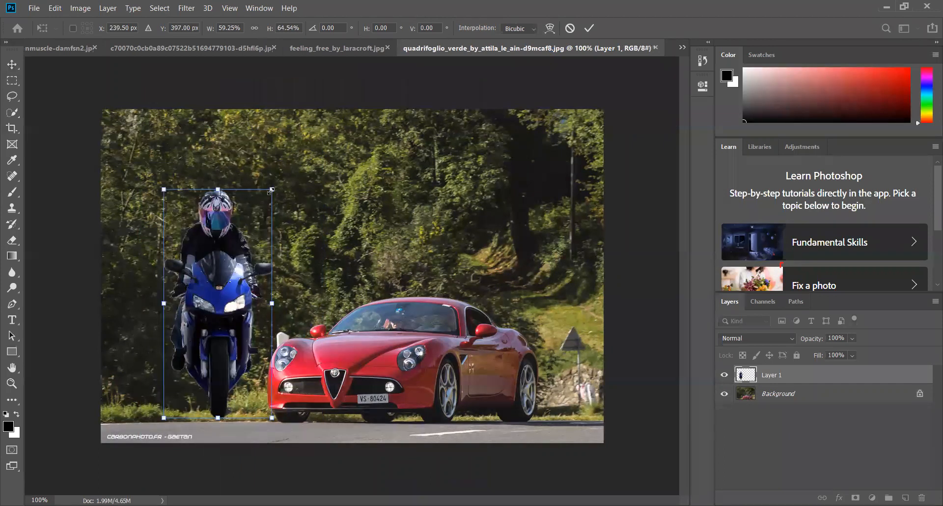
left_click_drag(222, 273, 241, 263)
left_click(589, 29)
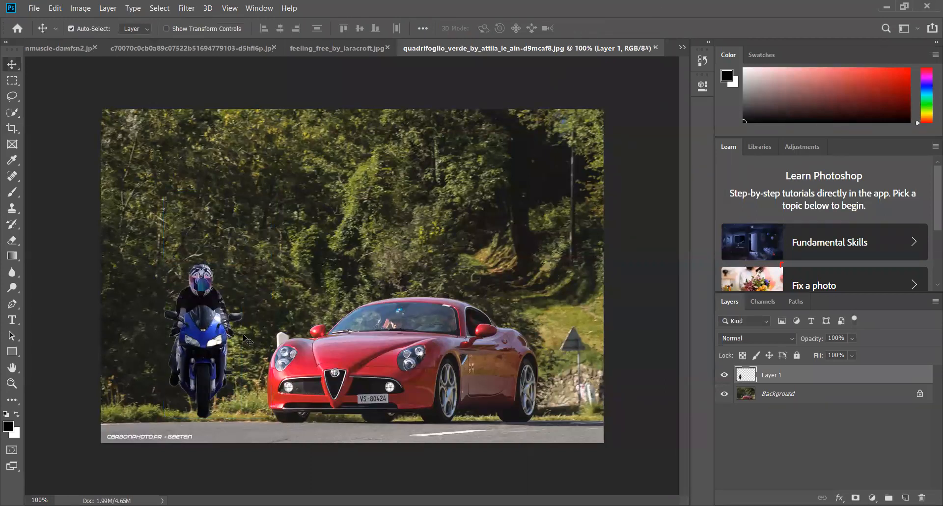
Duplicate the motorcyclist layer as Layer 1 copy and place the copy beside the red car's rear wheel at the right
right_click(778, 376)
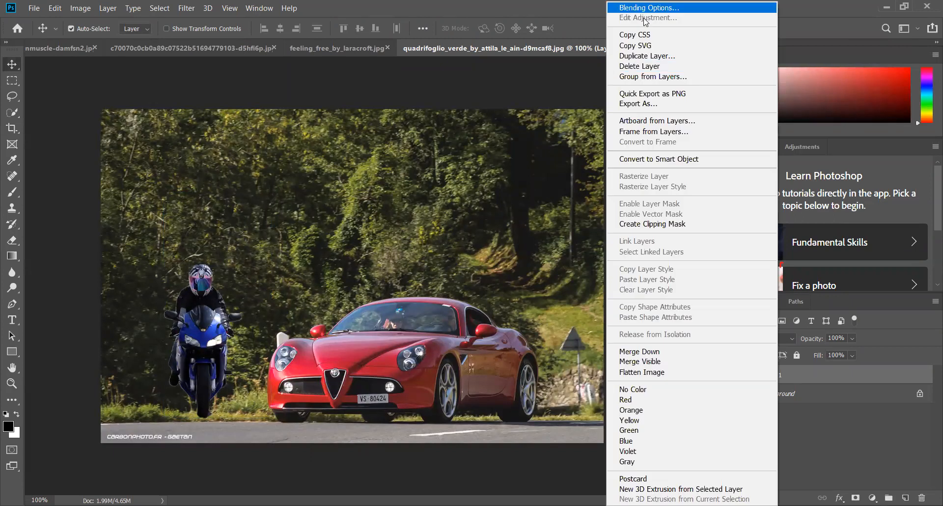
left_click(645, 56)
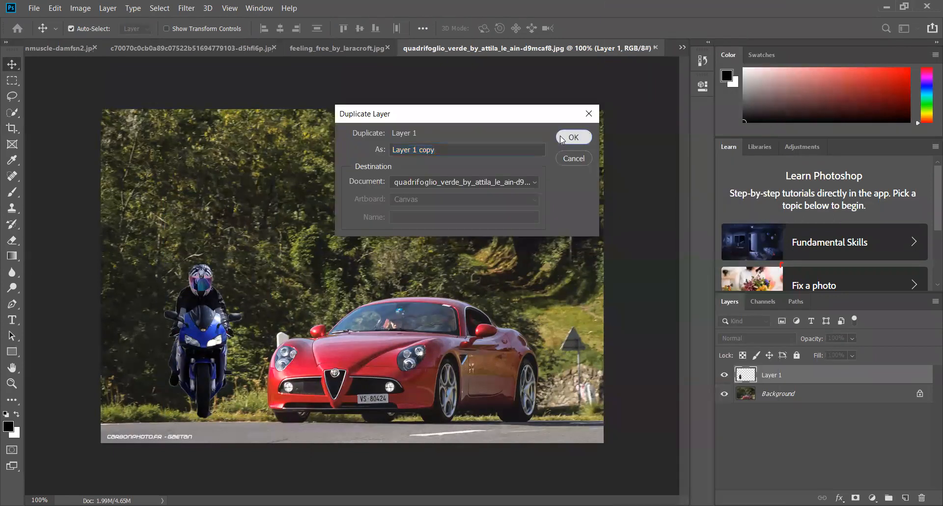
left_click(567, 138)
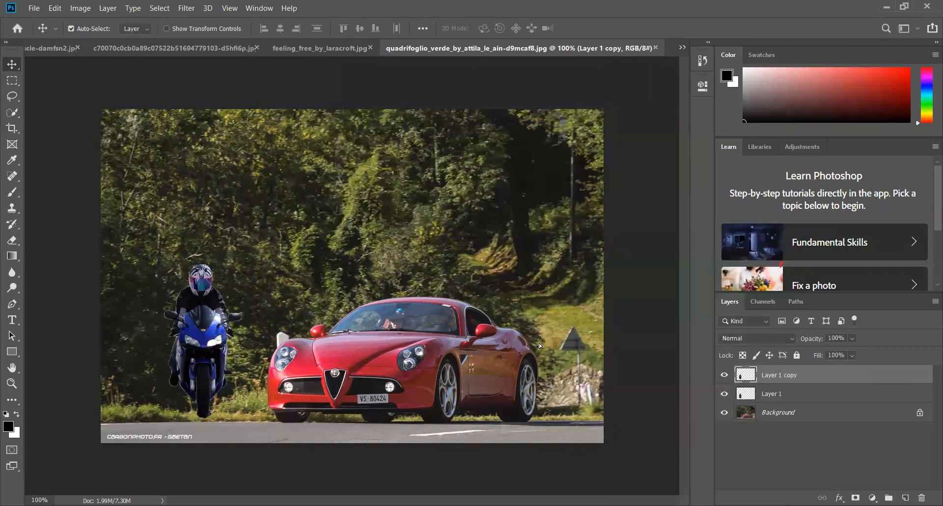
left_click_drag(556, 342, 553, 364)
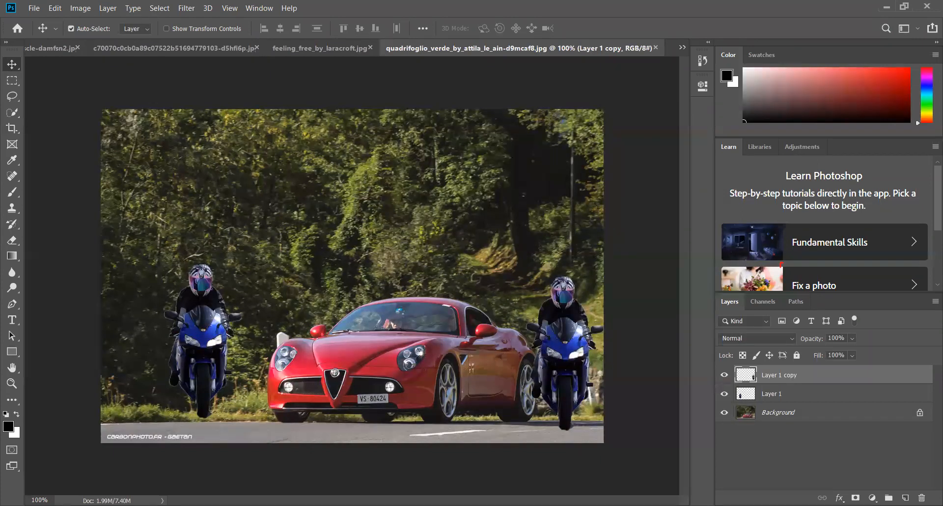